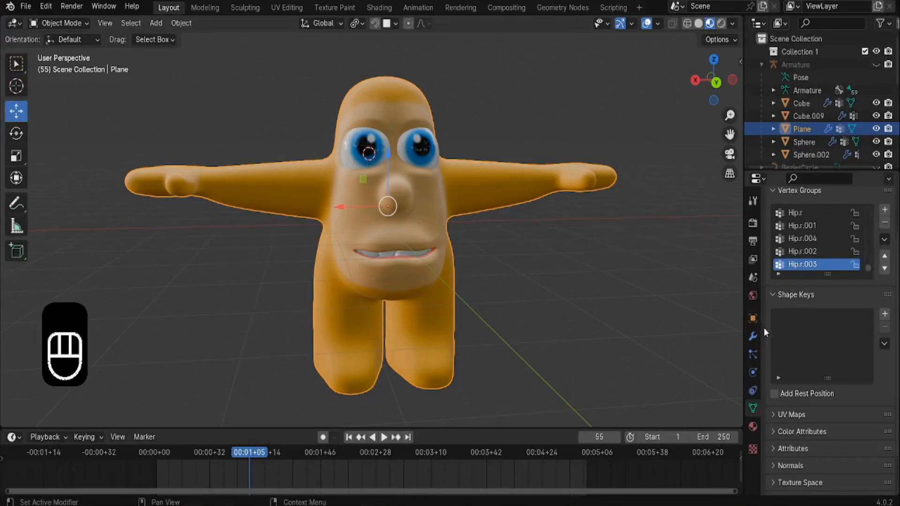
Add a Basis shape key and a second shape key named Smile.l to the character's body mesh.
click(884, 315)
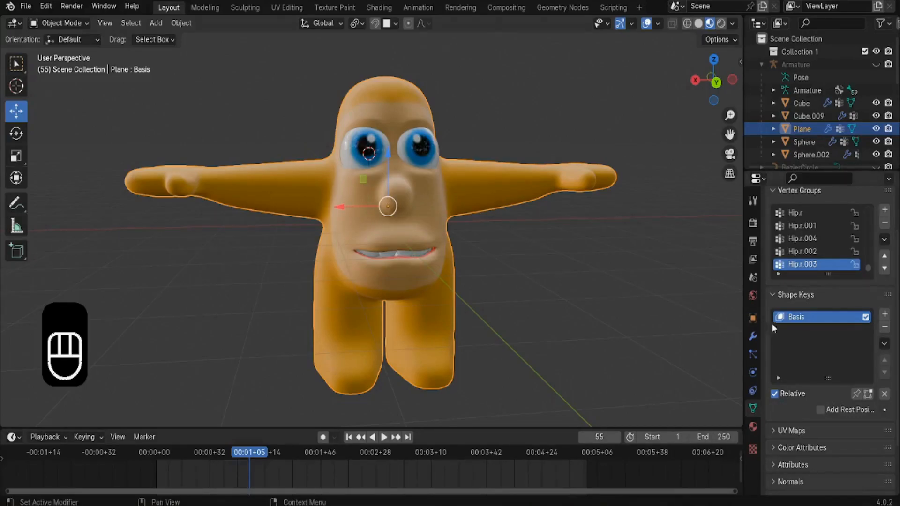
click(883, 315)
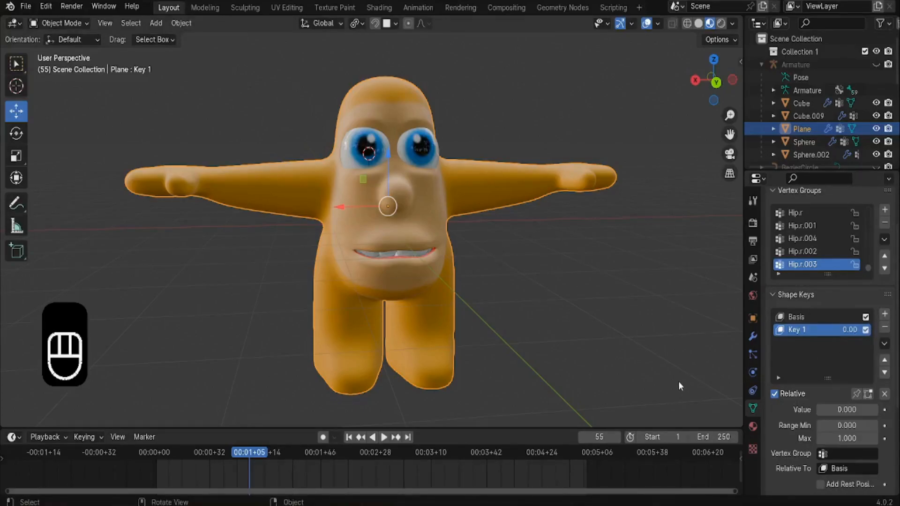
double_click(799, 336)
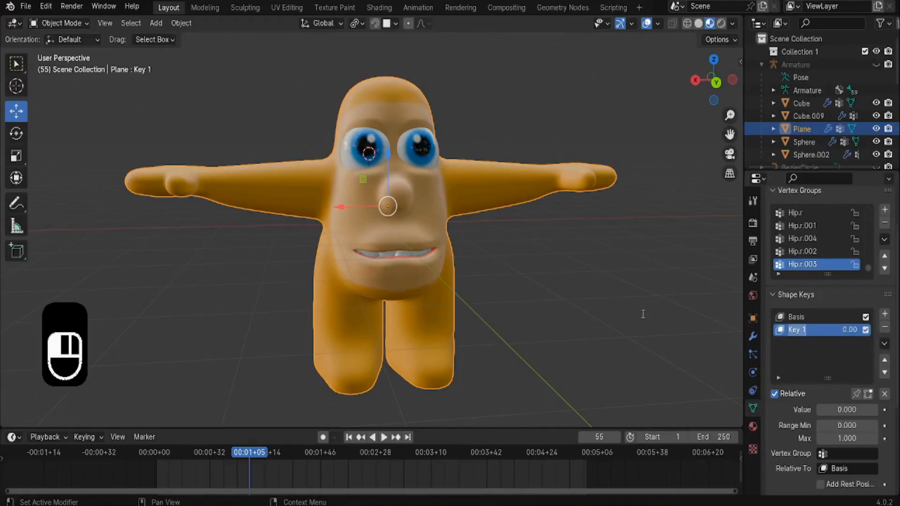
text(Smile.l)
key(Return)
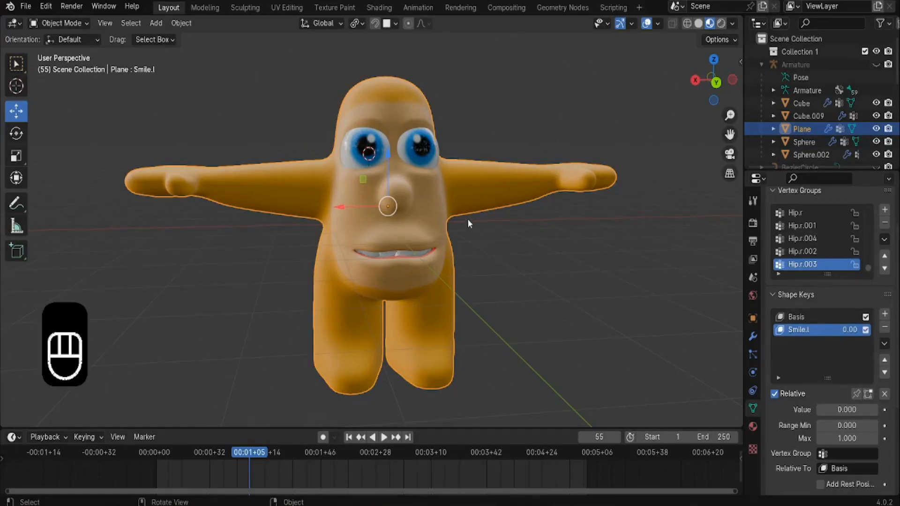
Set the Smile.l shape key's value to 1.000 and enter Edit Mode on the body mesh.
scroll(453, 199, down, 3)
middle_drag(452, 198, 421, 202)
scroll(420, 202, up, 2)
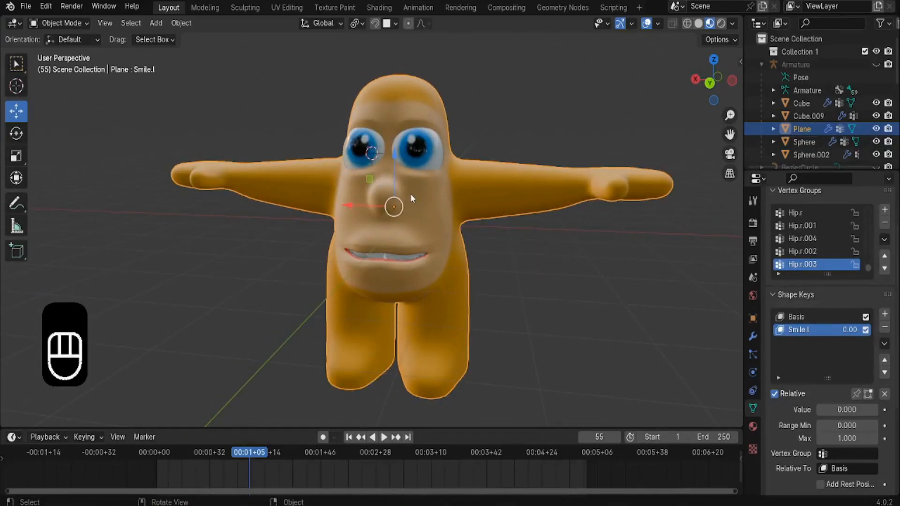
scroll(464, 230, up, 2)
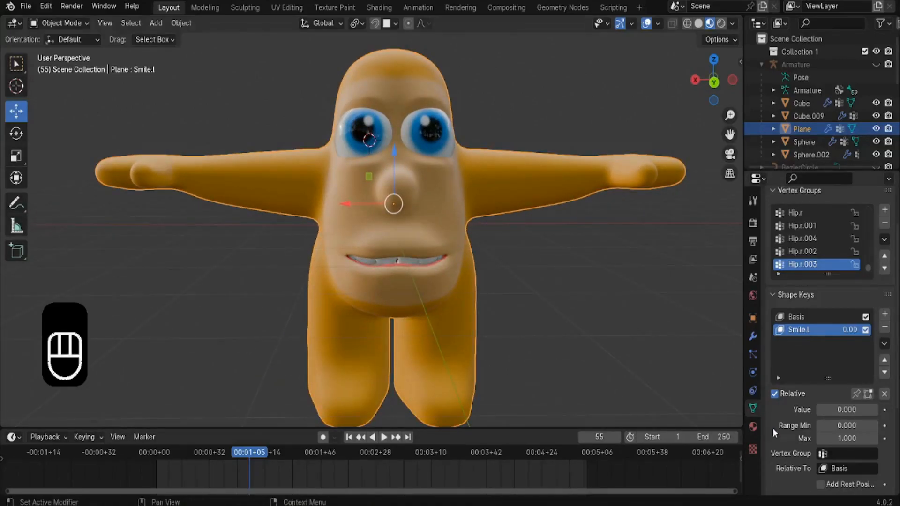
drag(834, 406, 862, 406)
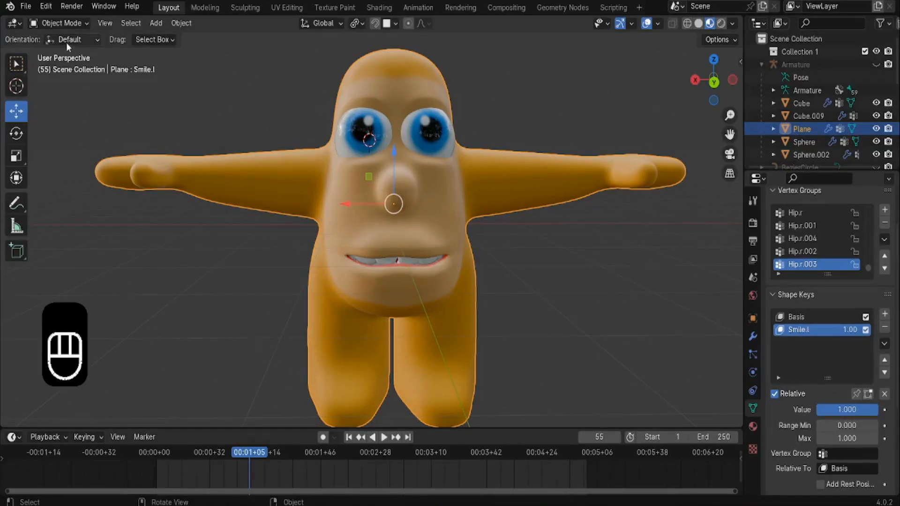
click(55, 23)
click(52, 52)
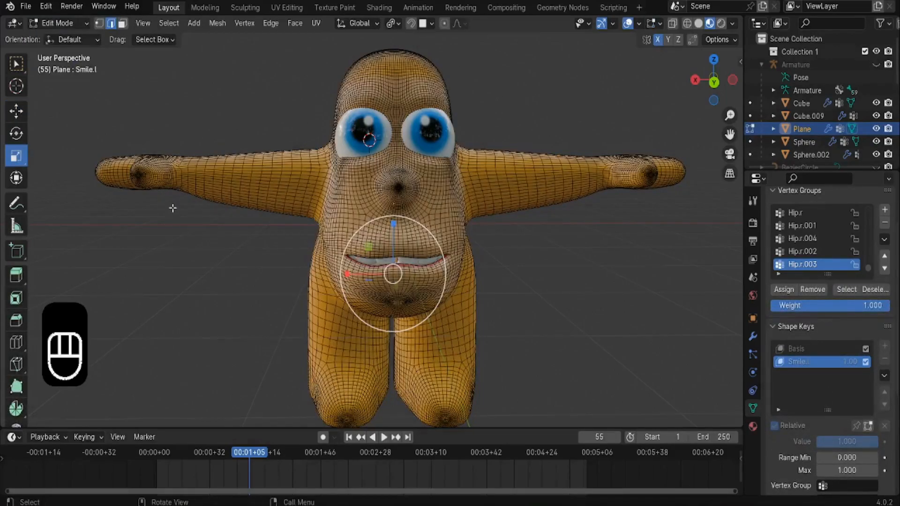
Turn off X-axis mirroring and, in vertex selection mode, select the vertex just outside the character's left mouth corner.
click(657, 39)
click(713, 83)
scroll(422, 187, up, 6)
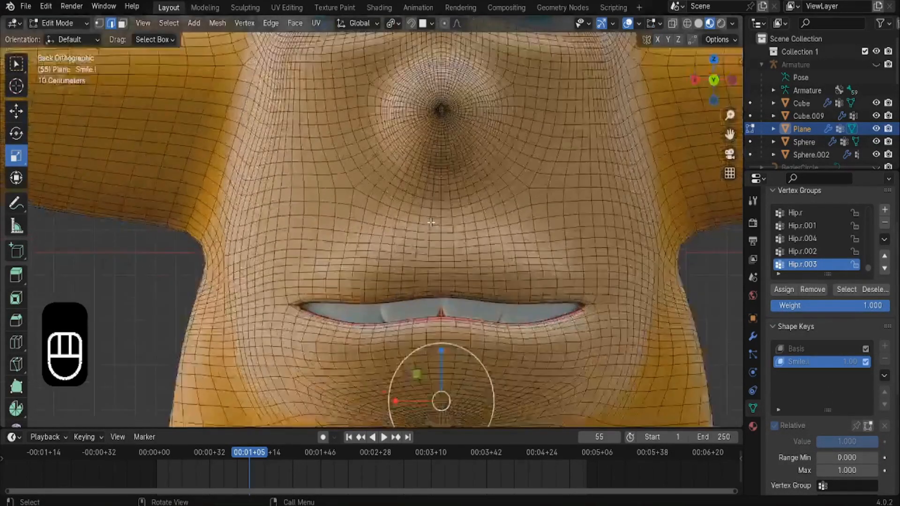
click(99, 24)
shift+middle_drag(546, 329, 345, 229)
scroll(365, 225, up, 5)
click(429, 177)
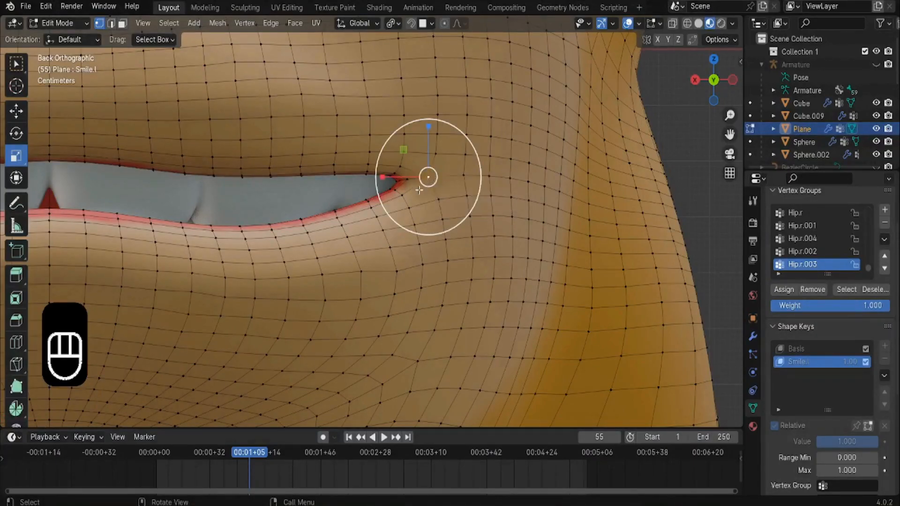
Enable proportional editing with Smooth falloff limited to connected geometry.
scroll(428, 177, down, 5)
scroll(369, 216, down, 1)
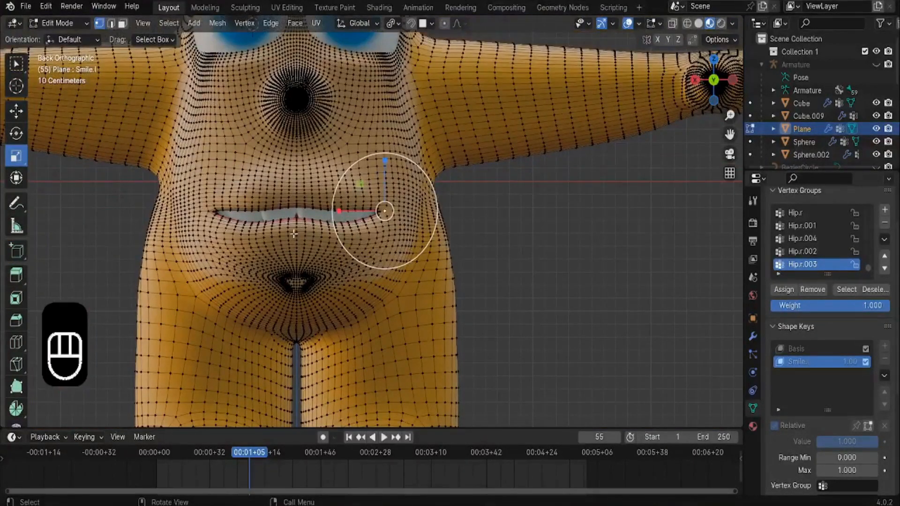
scroll(370, 216, up, 1)
shift+middle_drag(296, 241, 380, 237)
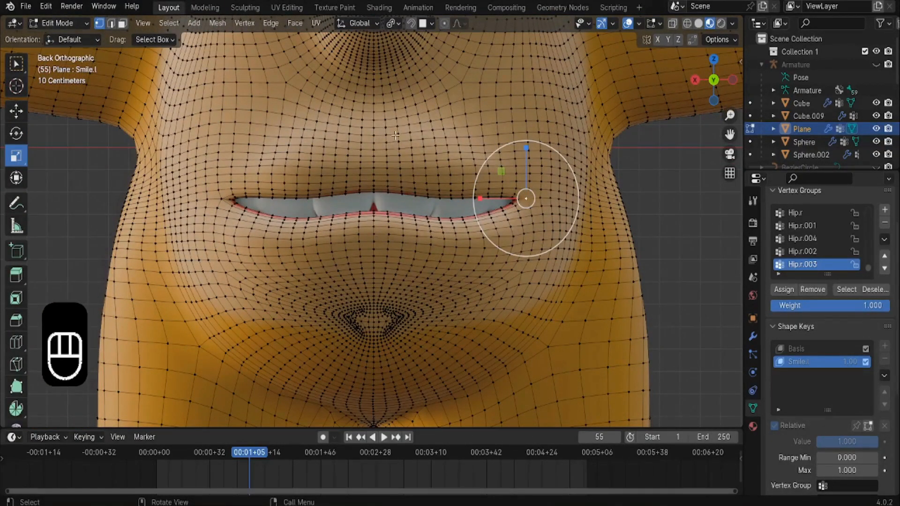
click(445, 27)
scroll(277, 243, down, 2)
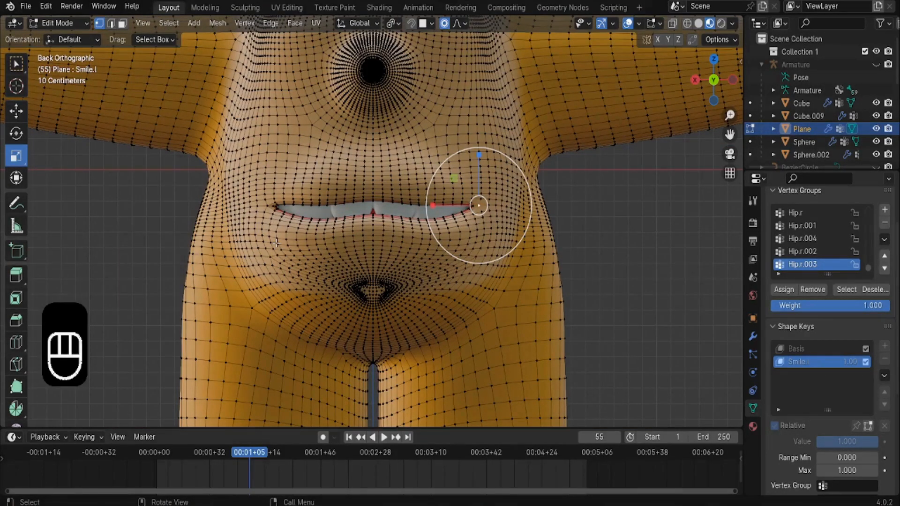
click(458, 24)
Move the left mouth corner up about 0.30 m and about -0.05 m in X, using a proportional size of about 0.83 m.
key(g)
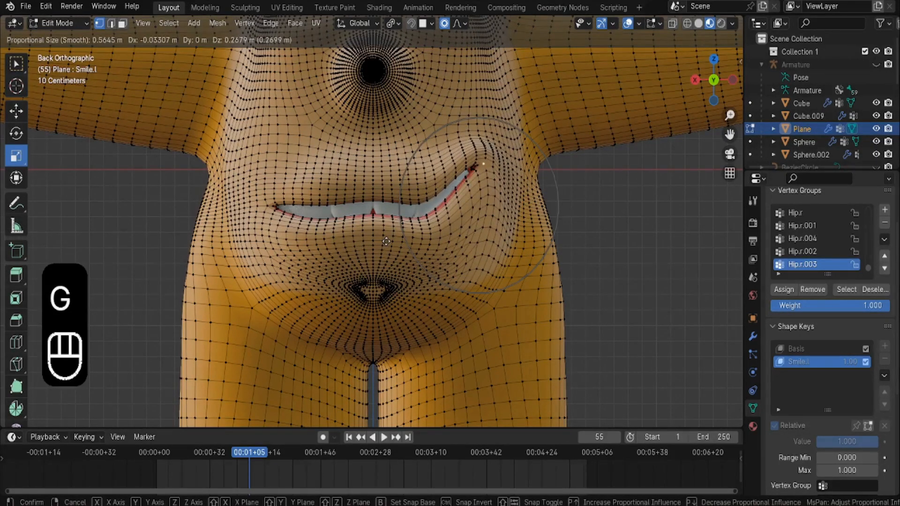
scroll(386, 241, down, 2)
scroll(387, 236, down, 5)
scroll(387, 232, up, 3)
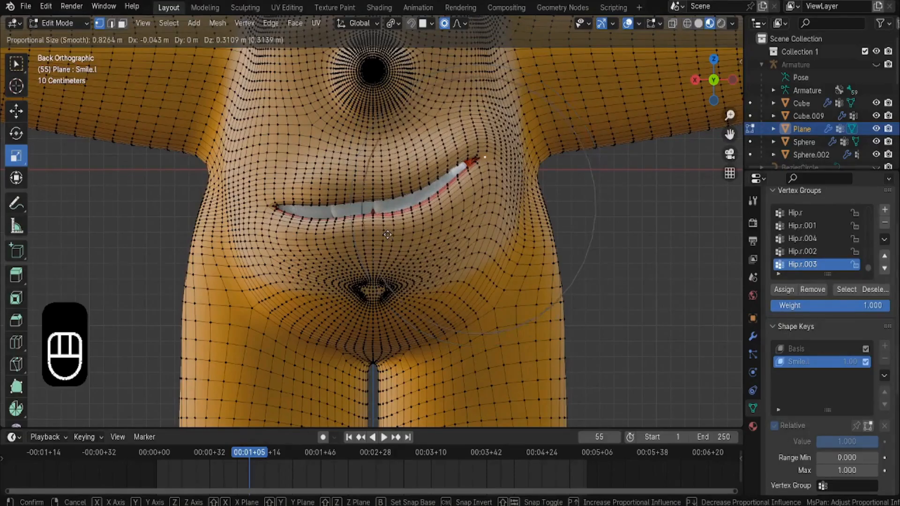
scroll(387, 239, up, 1)
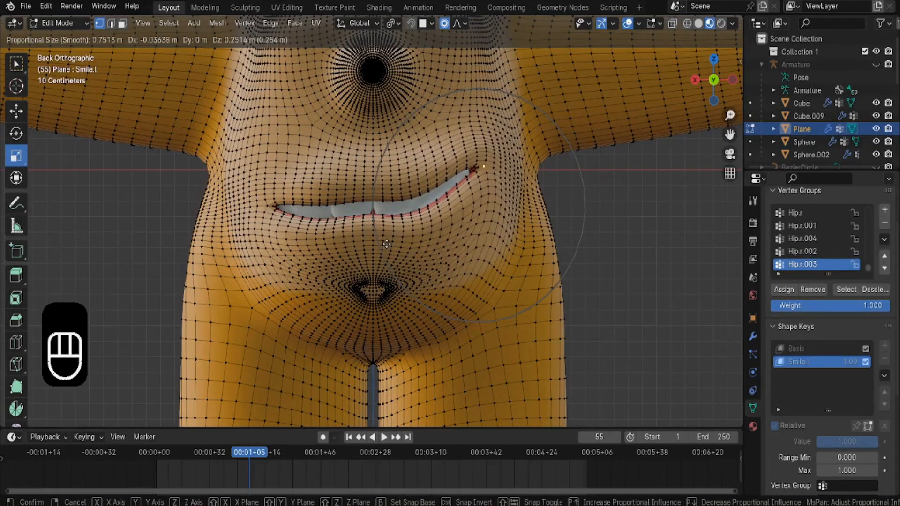
scroll(386, 244, down, 1)
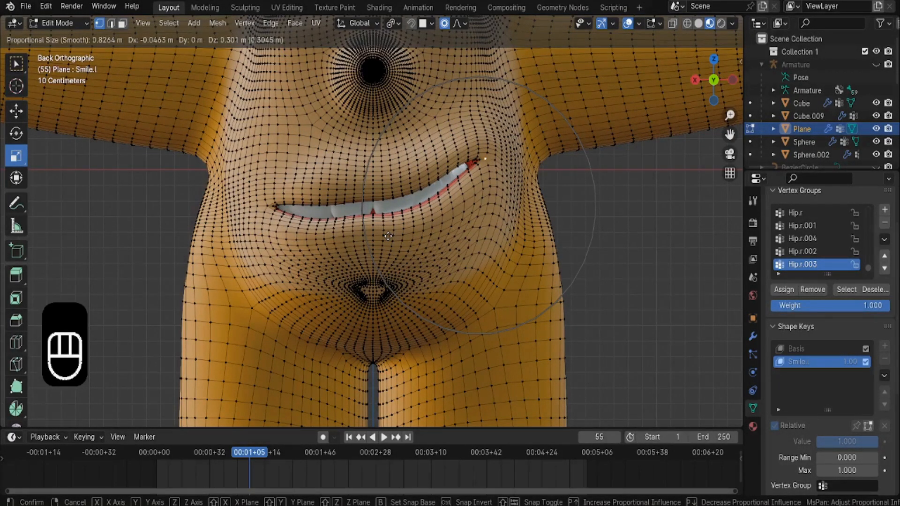
click(388, 236)
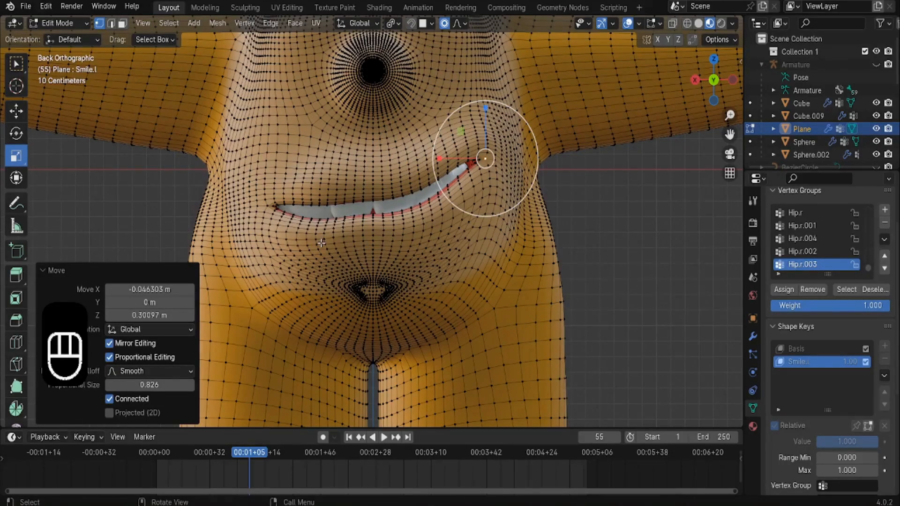
Rotate the mouth corner area about 13.2° and shift it outward about -0.033 m in X.
key(r)
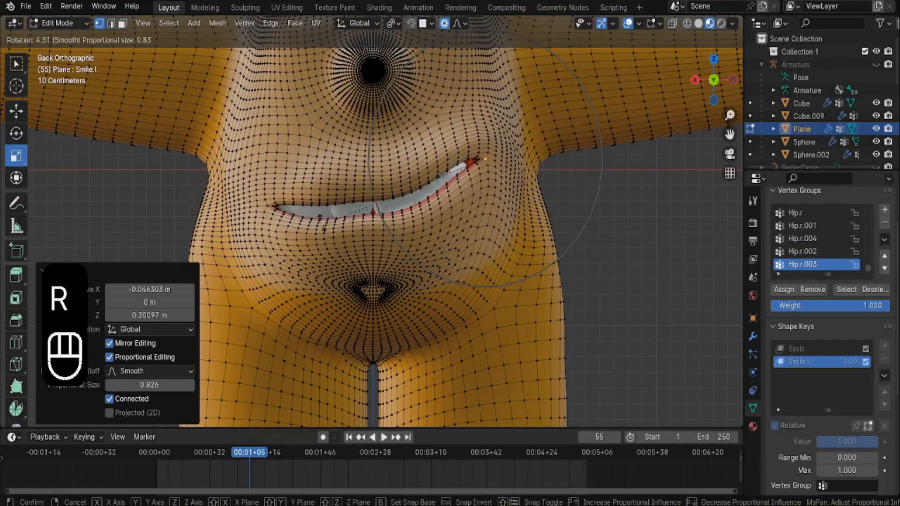
click(325, 189)
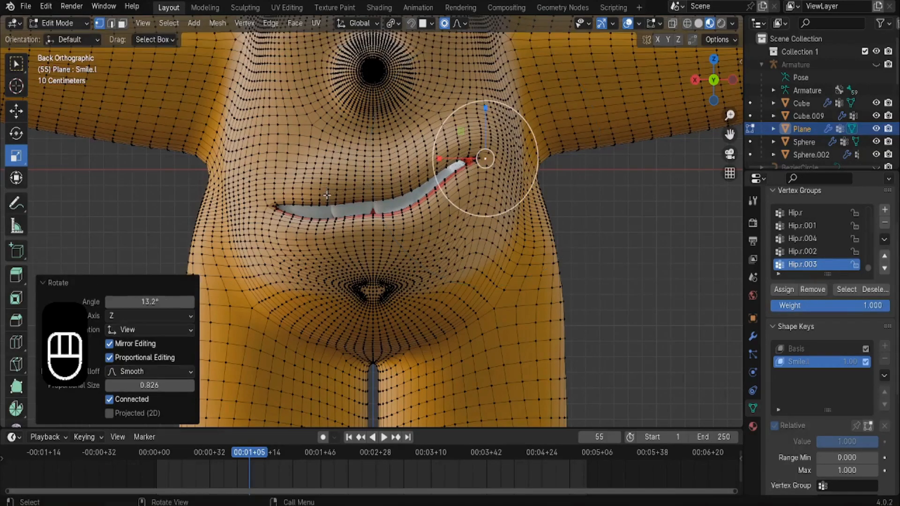
key(g)
click(335, 209)
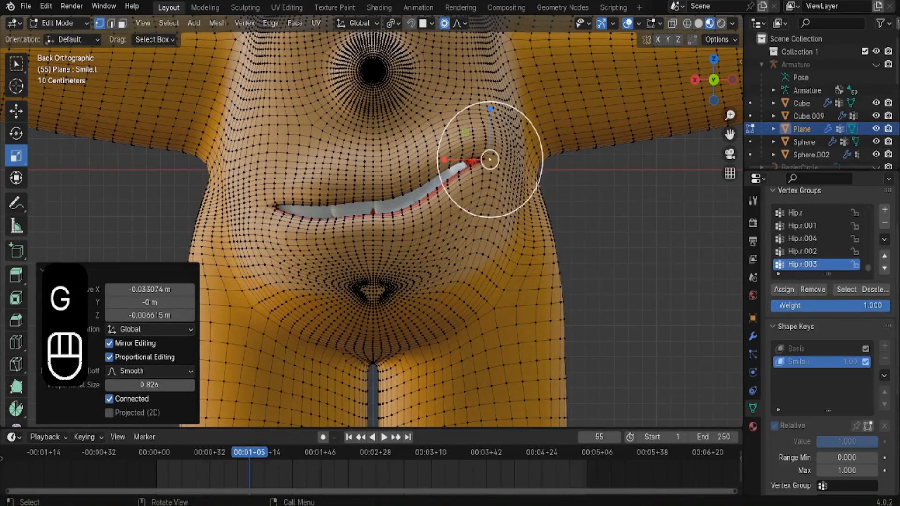
Push the mouth corner back about -0.116 m in Y from a side view, and return to Object Mode.
drag(715, 81, 735, 81)
click(730, 80)
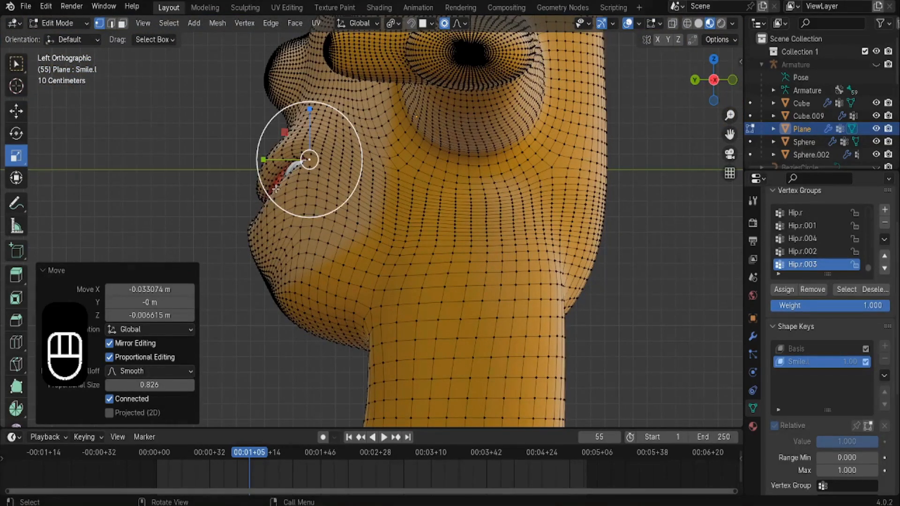
key(g)
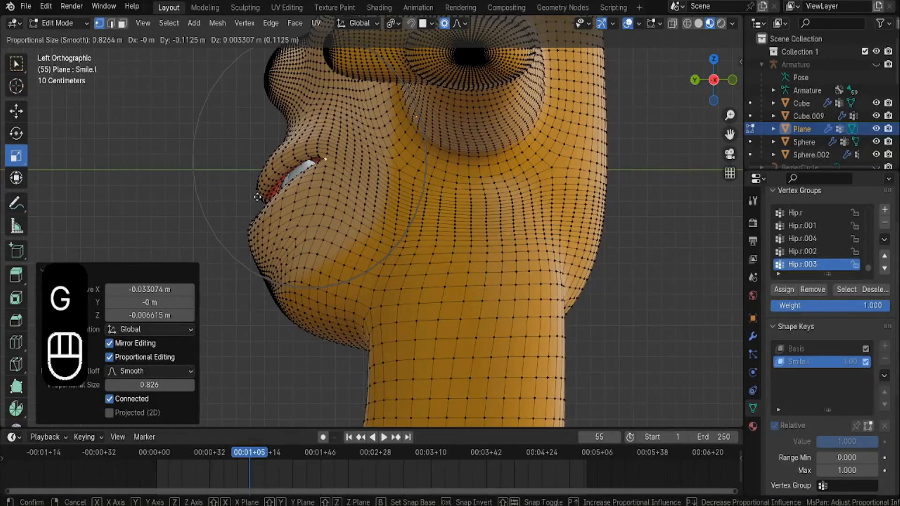
click(255, 198)
mouse_move(250, 196)
middle_down()
mouse_move(347, 266)
mouse_move(334, 209)
mouse_move(315, 229)
mouse_move(342, 231)
mouse_move(344, 247)
mouse_move(323, 239)
middle_up()
scroll(342, 231, down, 4)
click(50, 24)
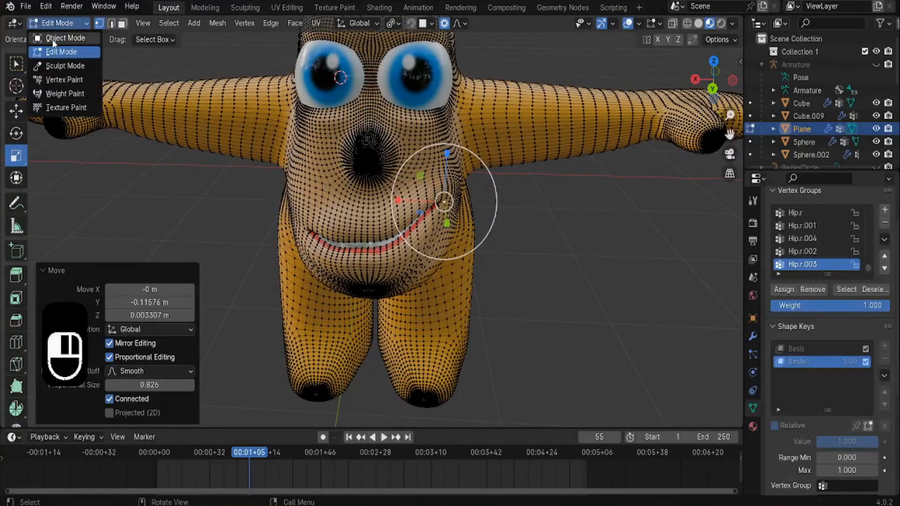
click(66, 38)
Test the Smile.l value and examine the one-sided smile and the teeth up close from several angles.
scroll(255, 190, down, 4)
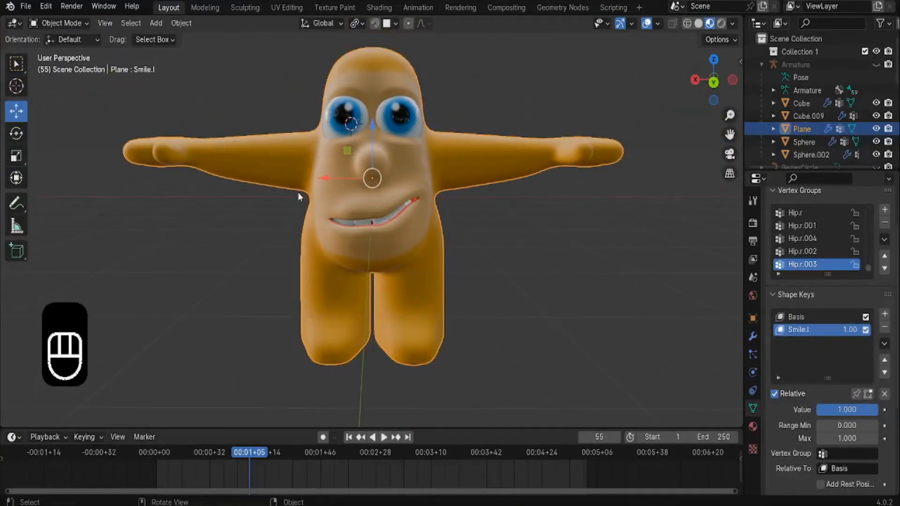
scroll(299, 193, up, 2)
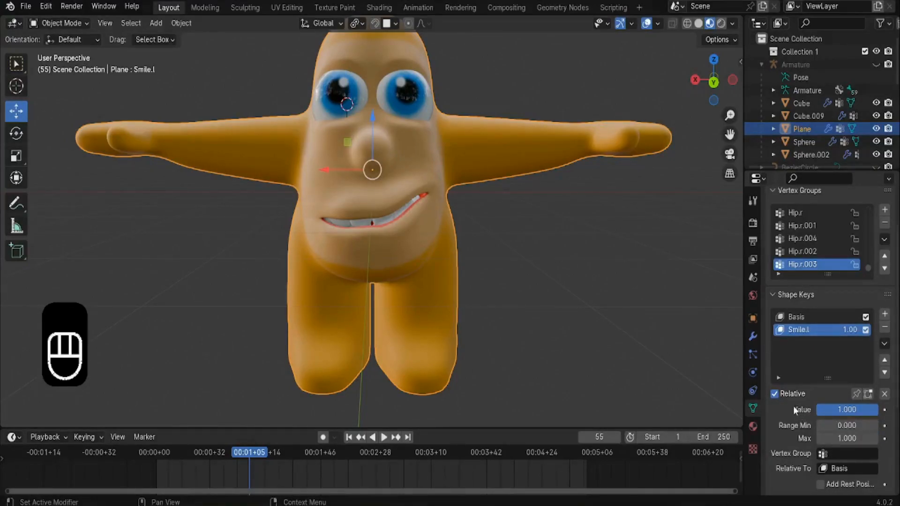
mouse_move(857, 411)
mouse_down()
mouse_move(825, 411)
mouse_move(857, 411)
mouse_up()
scroll(368, 200, up, 6)
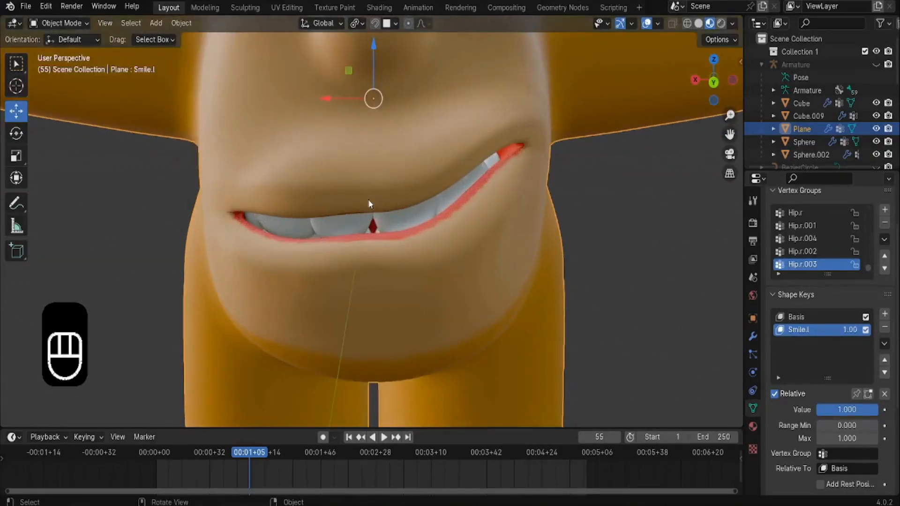
scroll(369, 203, down, 7)
middle_drag(331, 203, 355, 193)
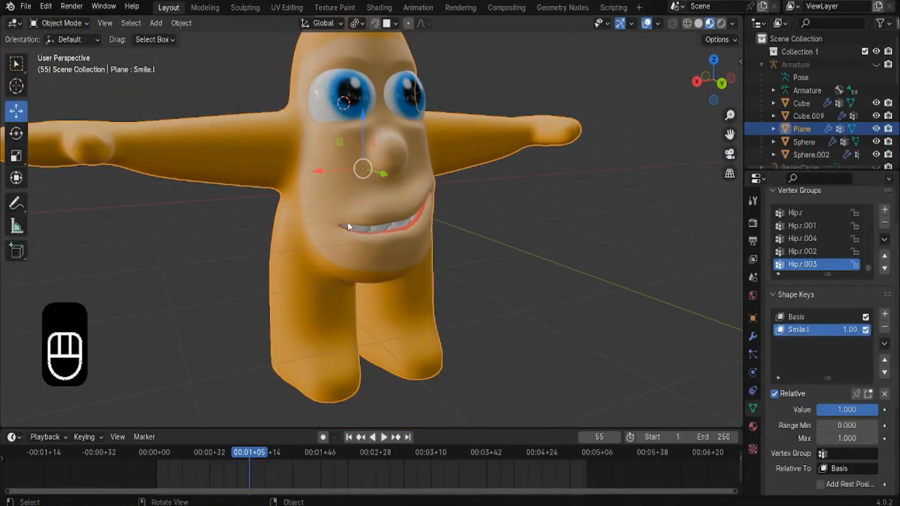
middle_drag(312, 239, 279, 238)
scroll(310, 238, up, 3)
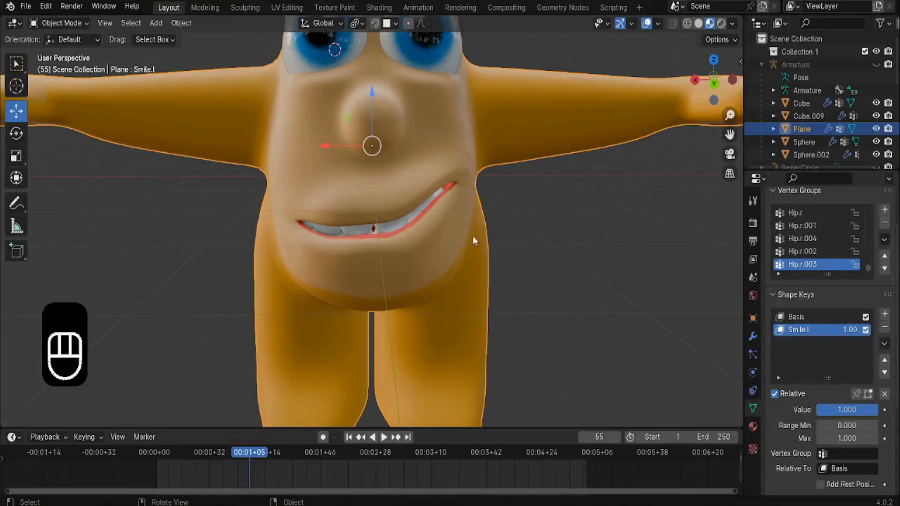
scroll(472, 235, down, 3)
middle_drag(450, 129, 417, 87)
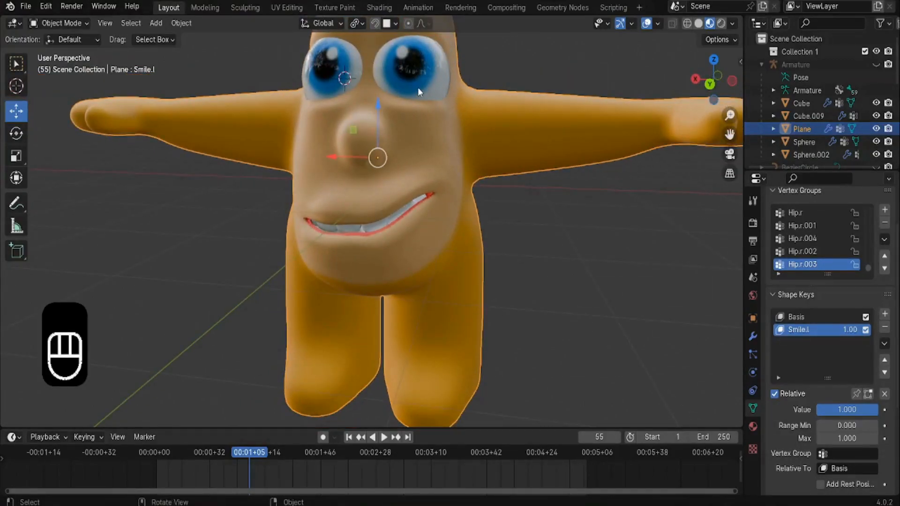
mouse_move(418, 311)
middle_down()
mouse_move(387, 311)
mouse_move(432, 311)
middle_up()
scroll(300, 155, up, 3)
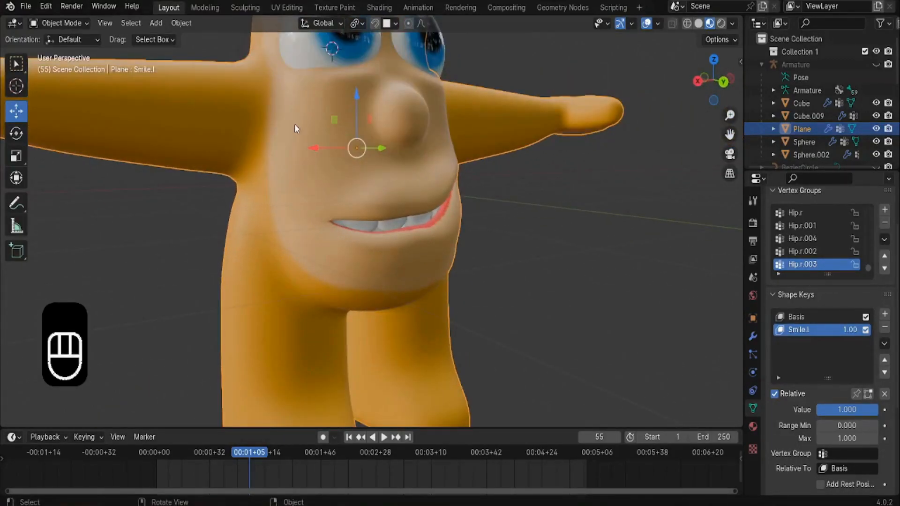
drag(324, 148, 331, 175)
middle_drag(332, 176, 308, 179)
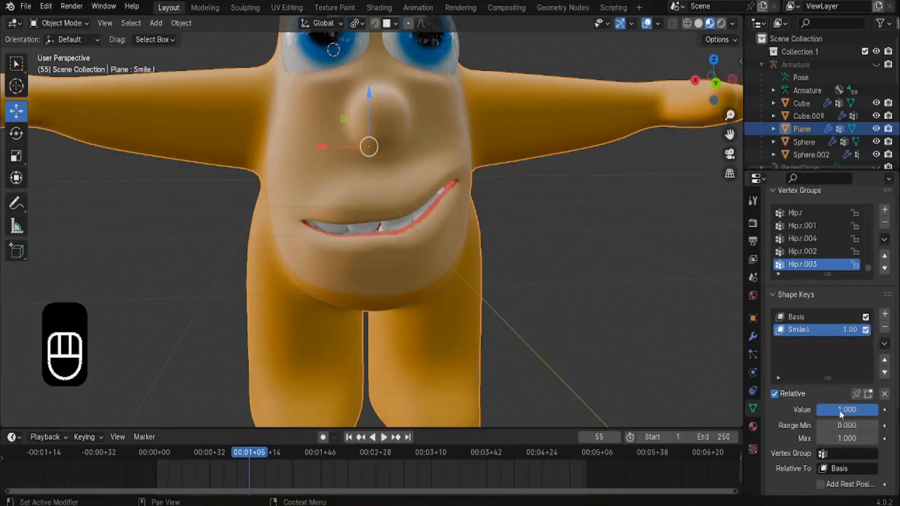
Create a new shape key from the current mix with Smile.l at full value.
click(884, 344)
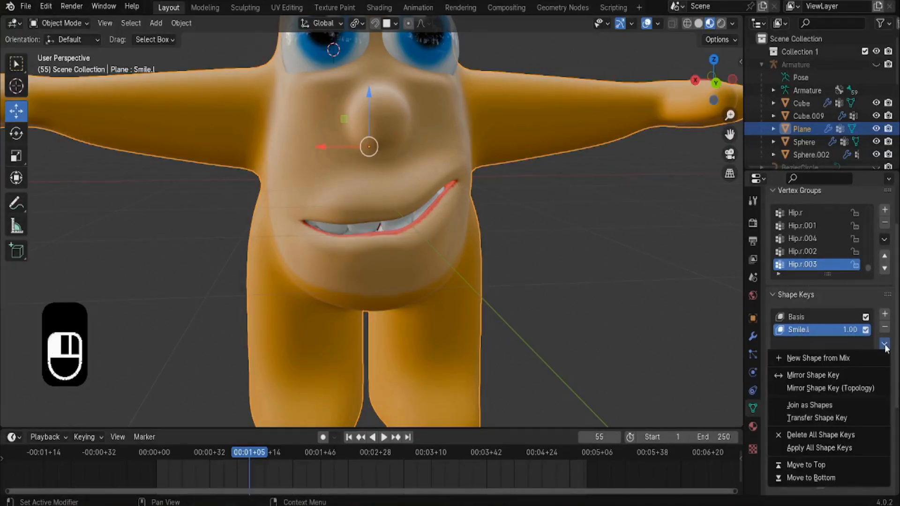
click(828, 361)
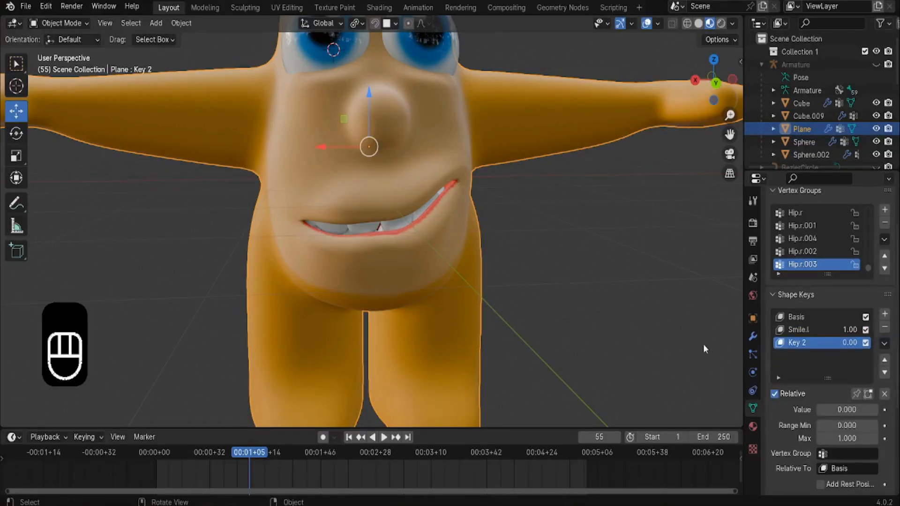
click(805, 330)
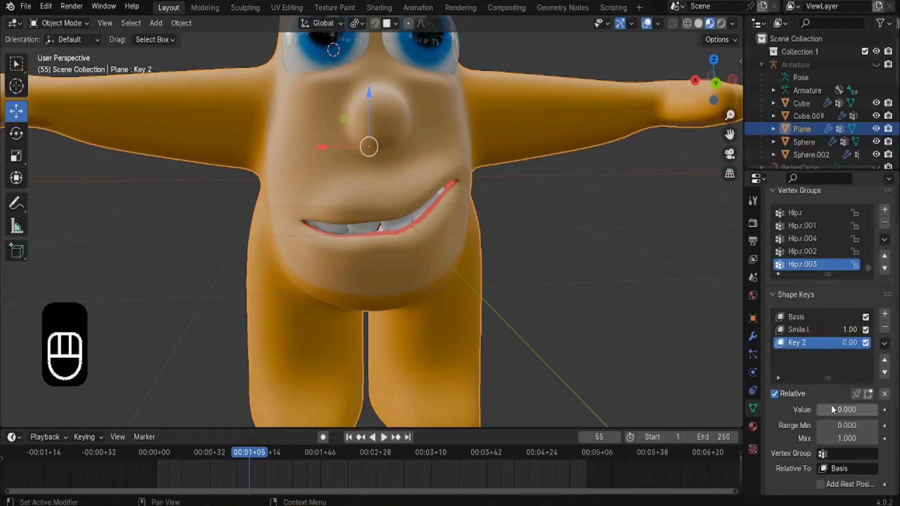
Set the Key 2 shape key's value to 1.000 and reset Smile.l's value to 0.000.
drag(830, 406, 881, 411)
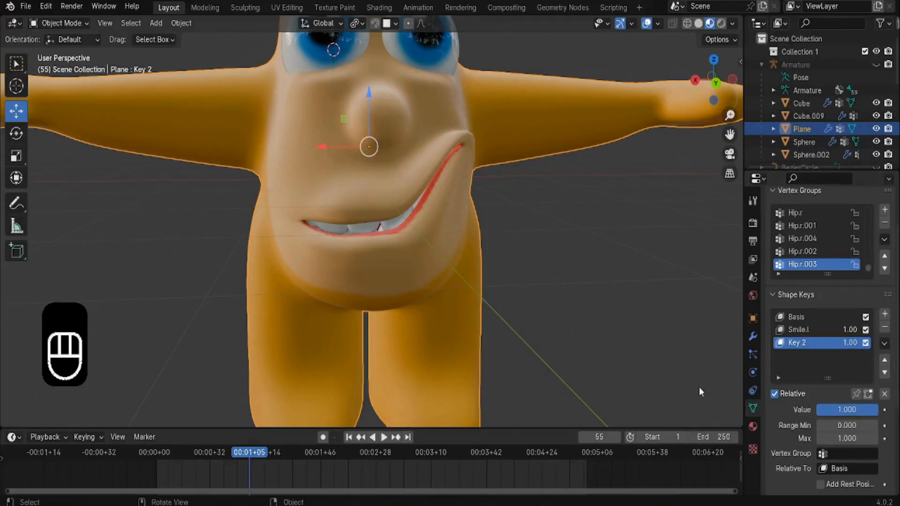
click(796, 330)
drag(842, 409, 769, 346)
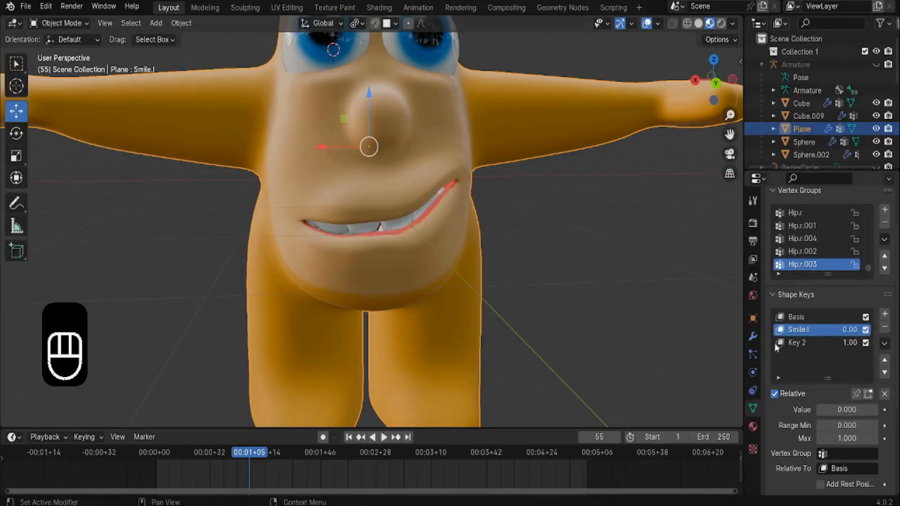
Rename the Key 2 shape key as Smile.r and check its effect on the whole character.
click(797, 347)
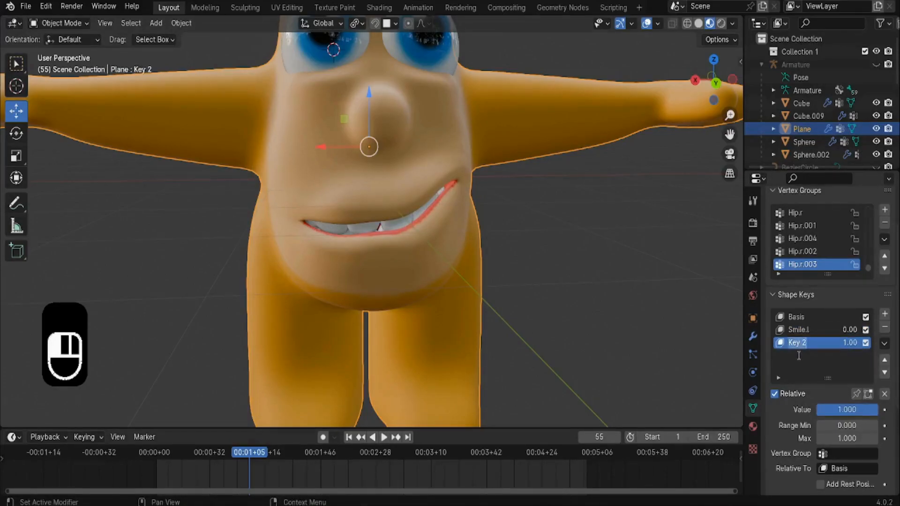
text(Smile.r)
click(798, 356)
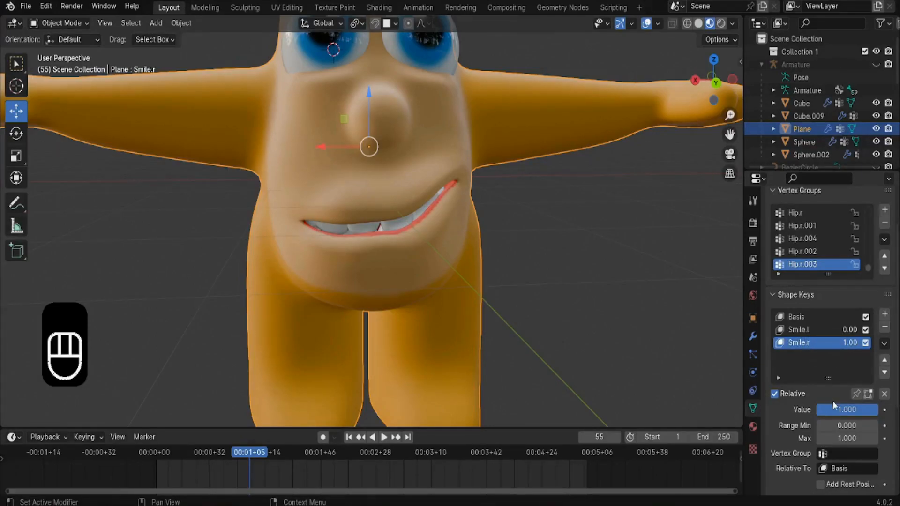
scroll(360, 184, down, 5)
mouse_move(359, 184)
middle_down()
mouse_move(318, 189)
mouse_move(360, 189)
middle_up()
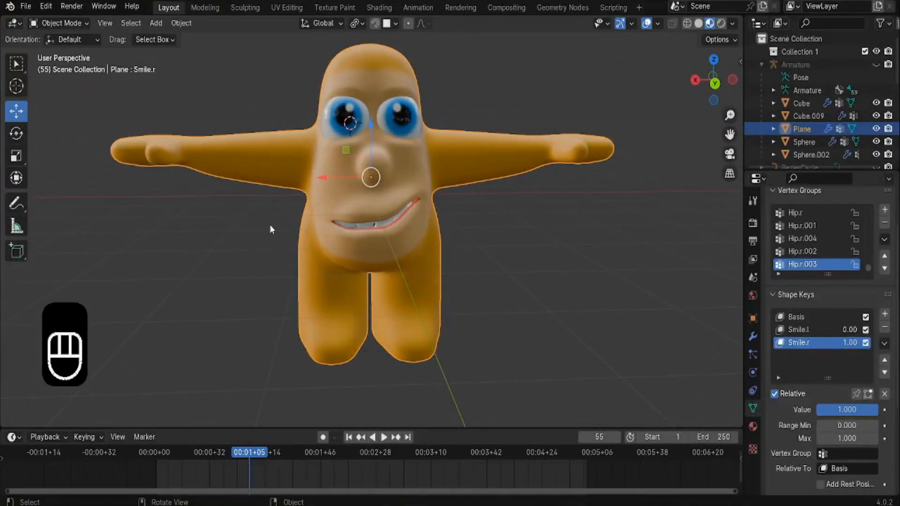
scroll(262, 218, up, 2)
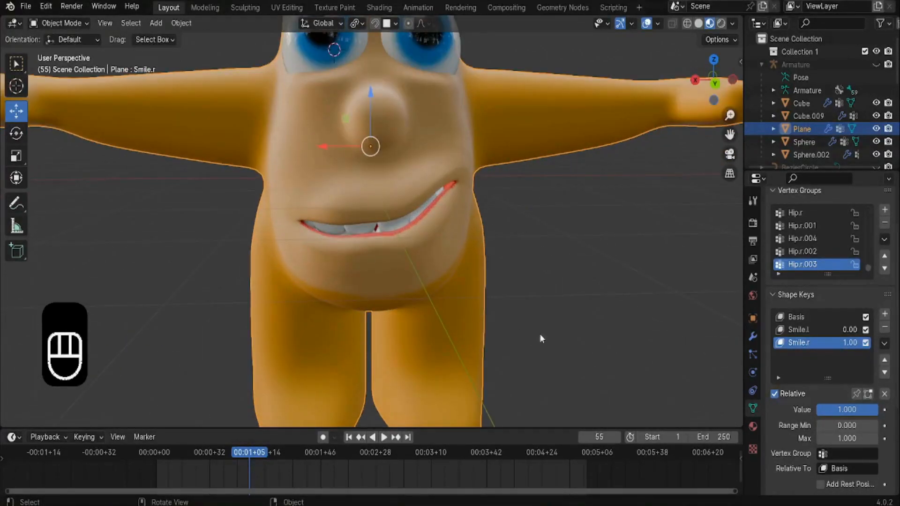
Mirror the Smile.r shape key to the opposite side of the face using topology.
click(884, 345)
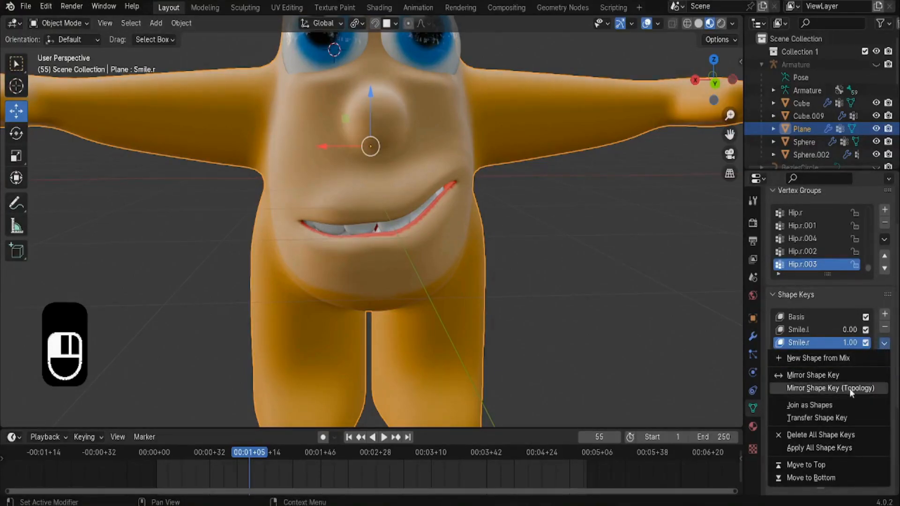
click(819, 390)
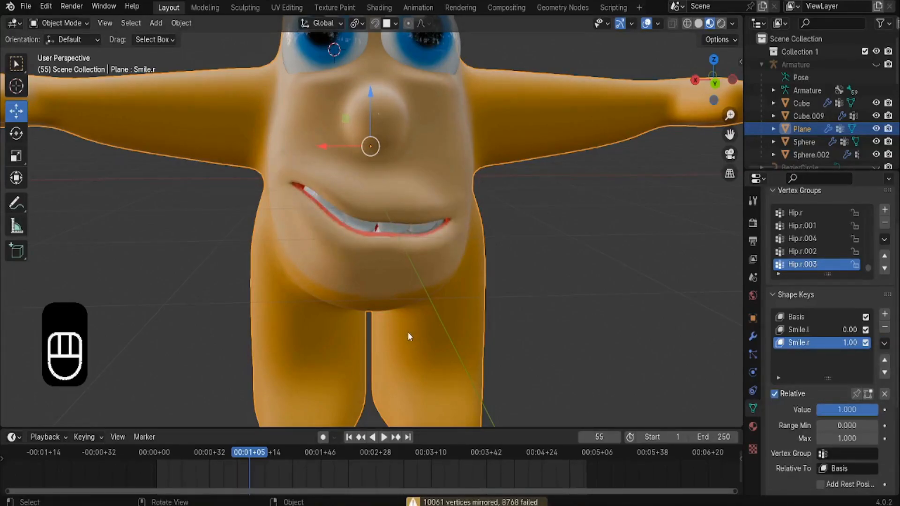
scroll(406, 331, down, 3)
scroll(409, 336, up, 2)
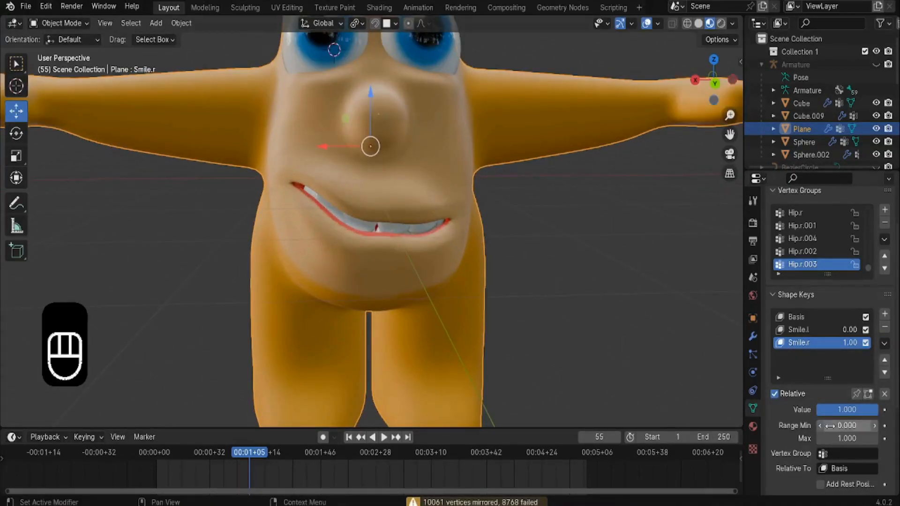
Try out Smile.r's value, set Smile.l's value to 1.000 as well, and view the combined smile.
drag(832, 412, 879, 412)
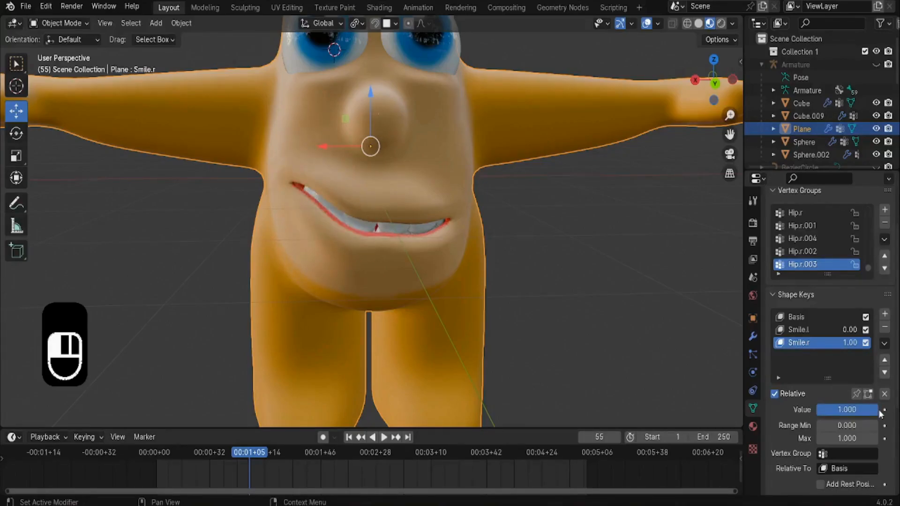
click(797, 330)
drag(834, 410, 880, 410)
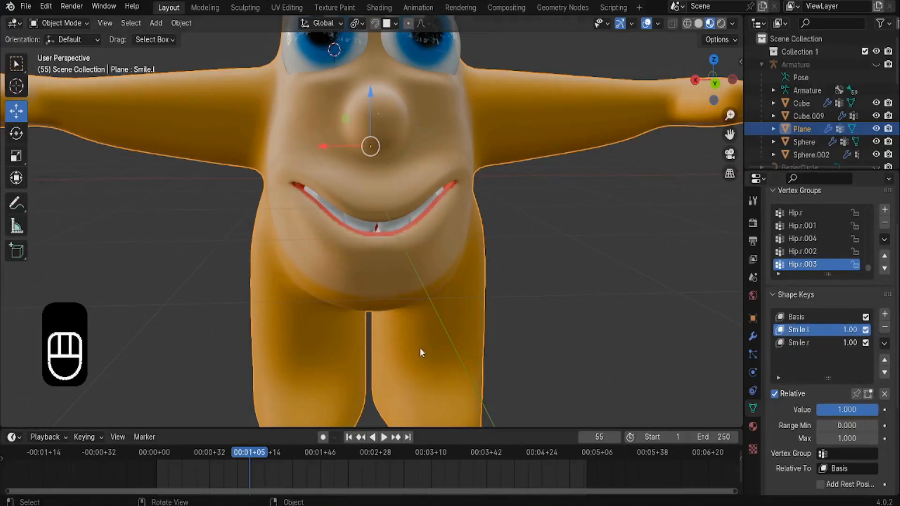
scroll(422, 348, down, 5)
middle_drag(262, 286, 297, 261)
scroll(306, 260, up, 5)
click(303, 262)
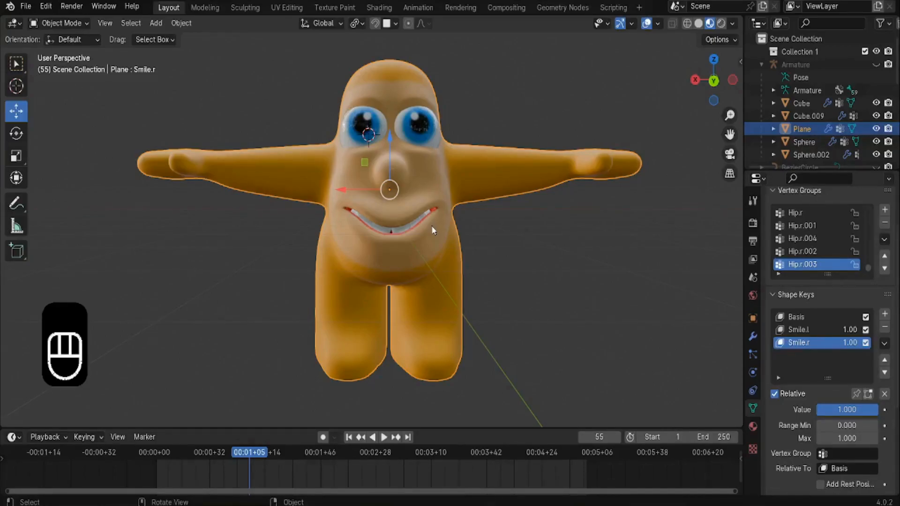
Activate Smile.r, switch the viewport to solid shading, and check the mouth interior temporarily through X-ray.
click(807, 344)
scroll(399, 176, up, 2)
click(698, 24)
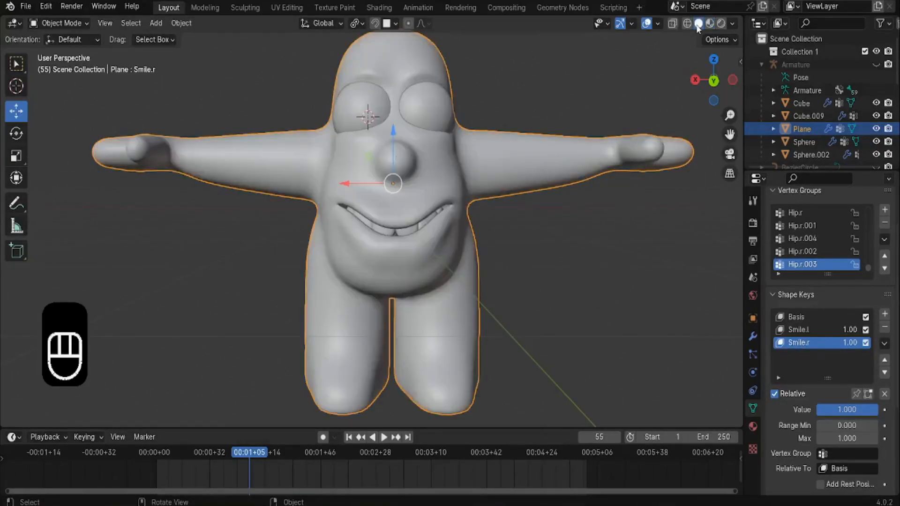
middle_drag(568, 91, 624, 75)
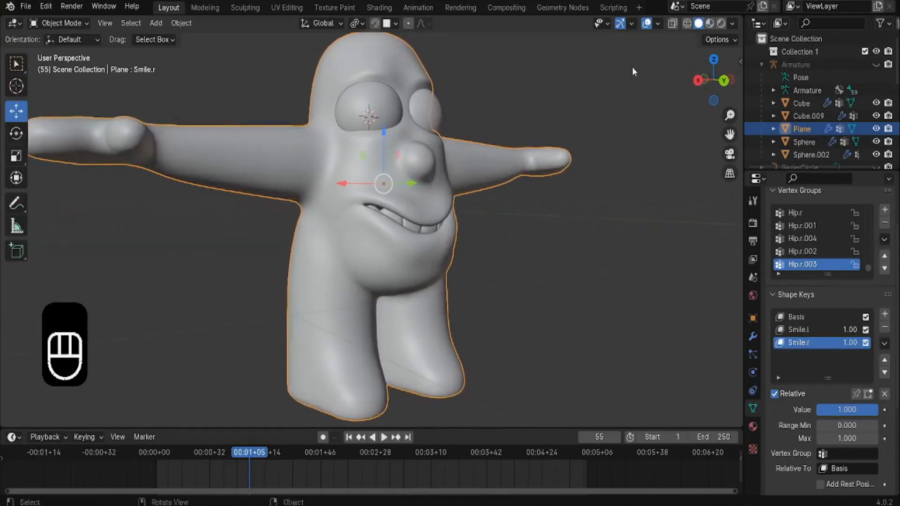
click(672, 23)
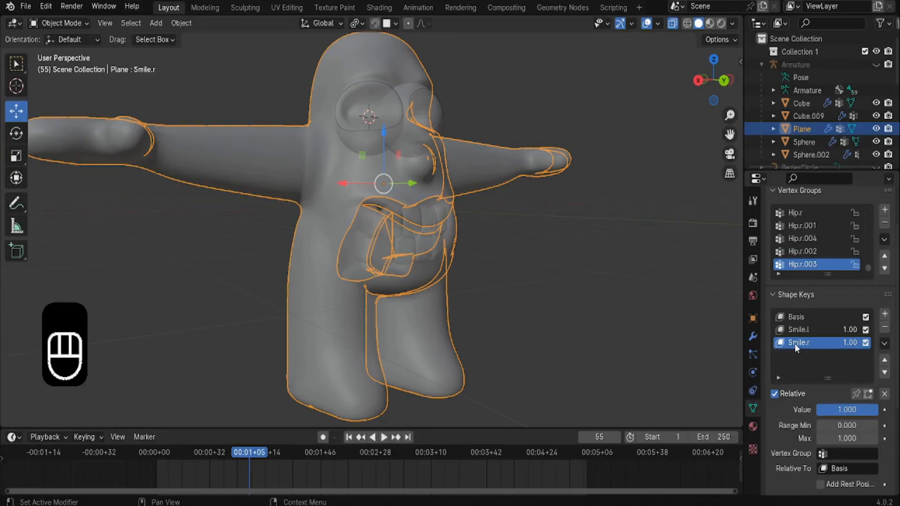
drag(851, 407, 877, 407)
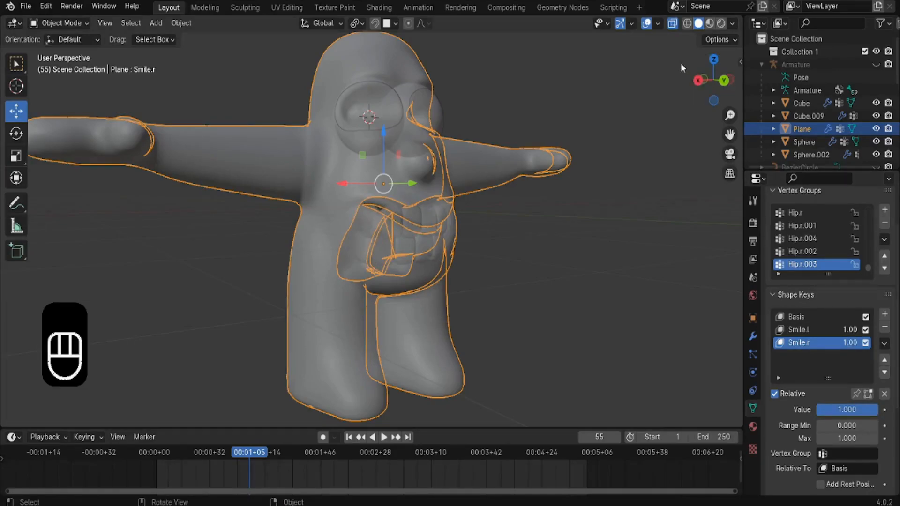
click(671, 23)
Compare the mouth cavity from inside the body with Smile.r switched between full value and 0.
middle_drag(497, 187, 388, 208)
shift+middle_drag(305, 268, 341, 222)
click(846, 410)
text(0)
key(Return)
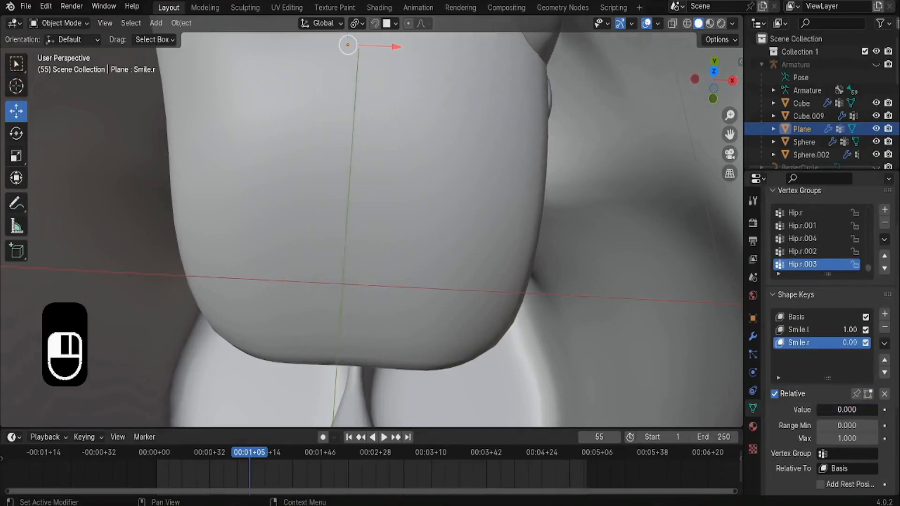
key(ctrl+z)
key(ctrl+shift+z)
key(ctrl+z)
drag(876, 409, 815, 409)
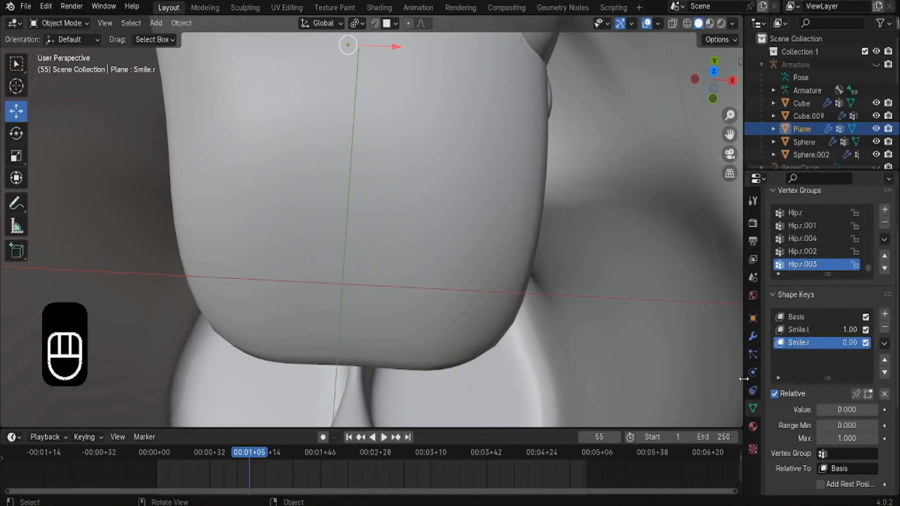
Apply the topology mirror to Smile.r again and inspect the mouth cavity with its value at 1.000.
click(887, 345)
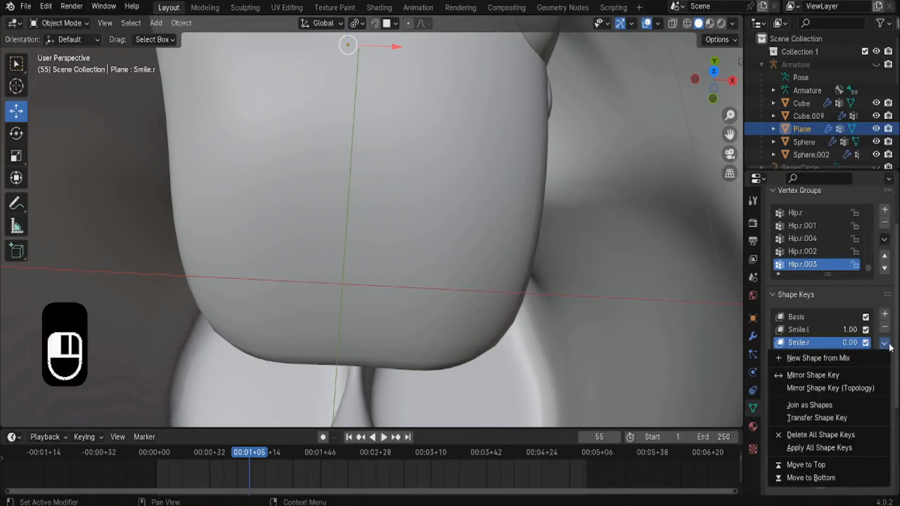
click(812, 390)
middle_drag(400, 250, 553, 288)
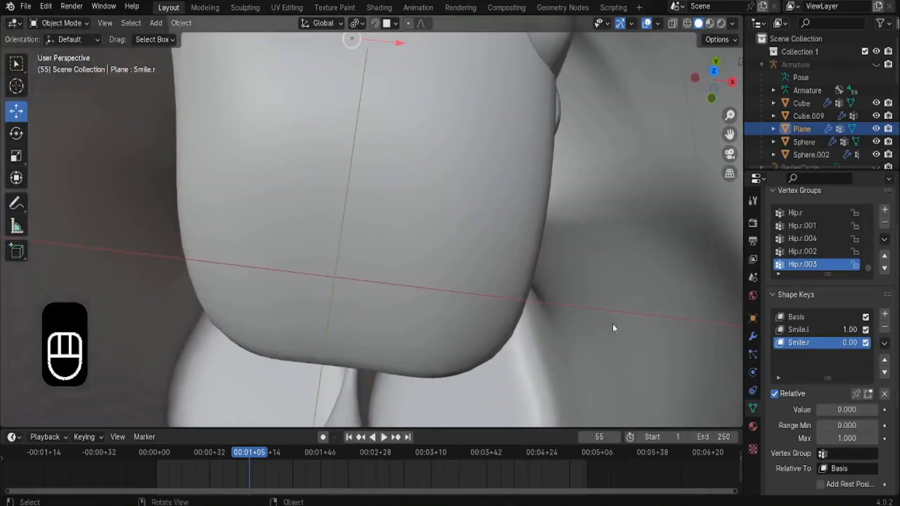
drag(831, 411, 872, 410)
middle_drag(576, 336, 401, 322)
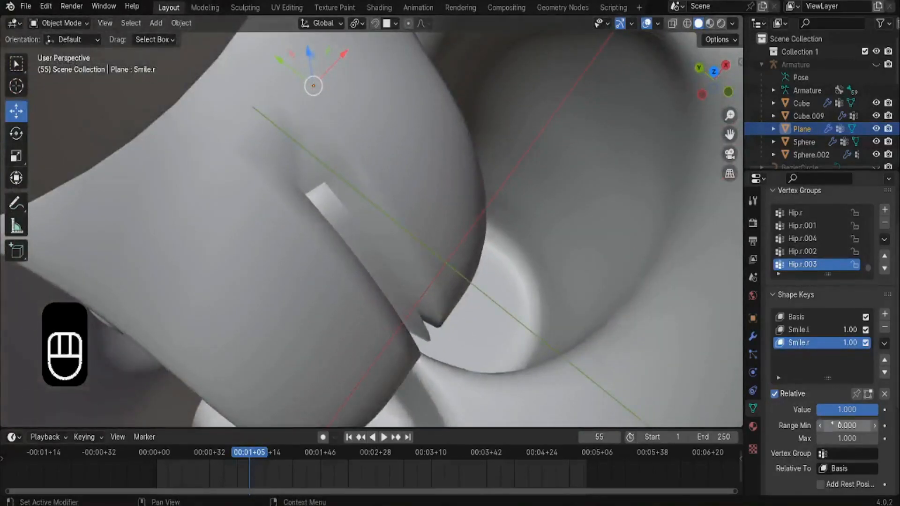
drag(837, 412, 873, 412)
middle_drag(378, 302, 295, 281)
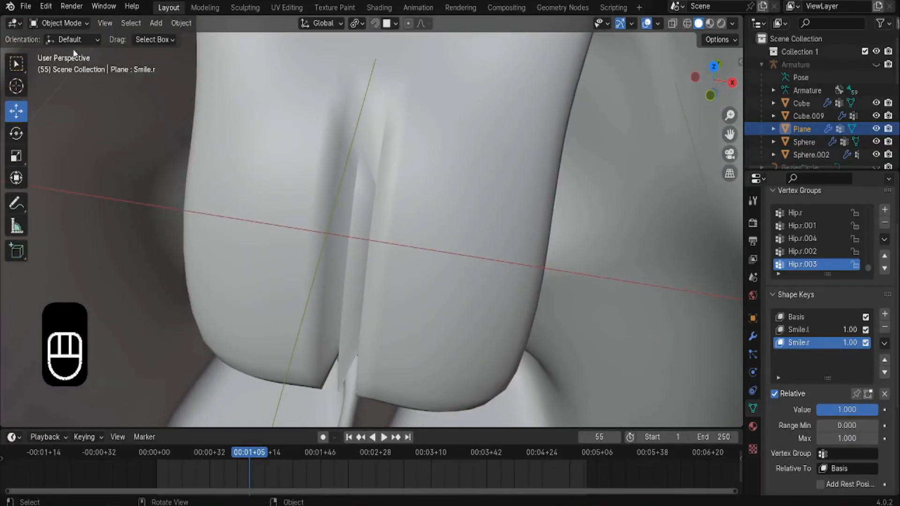
Enter Edit Mode on Smile.r with face selection and the Move tool active, and turn off proportional editing.
click(57, 24)
click(56, 52)
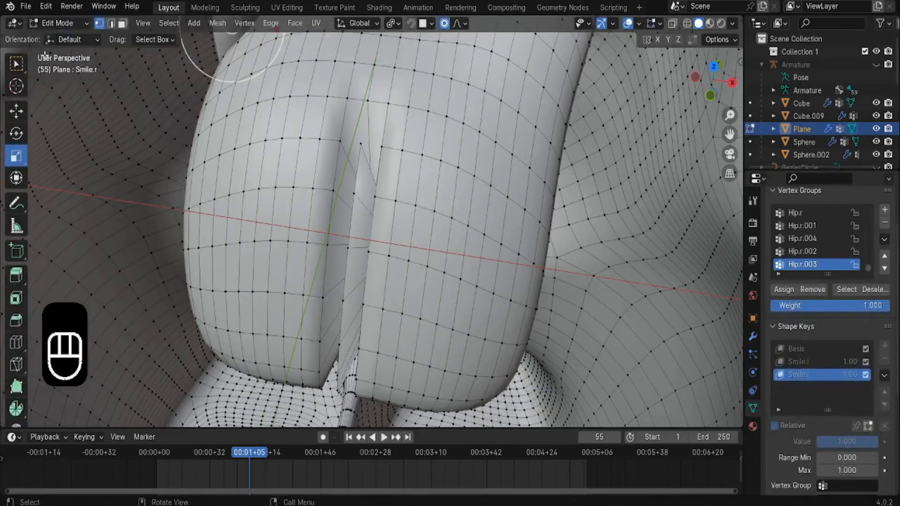
click(121, 25)
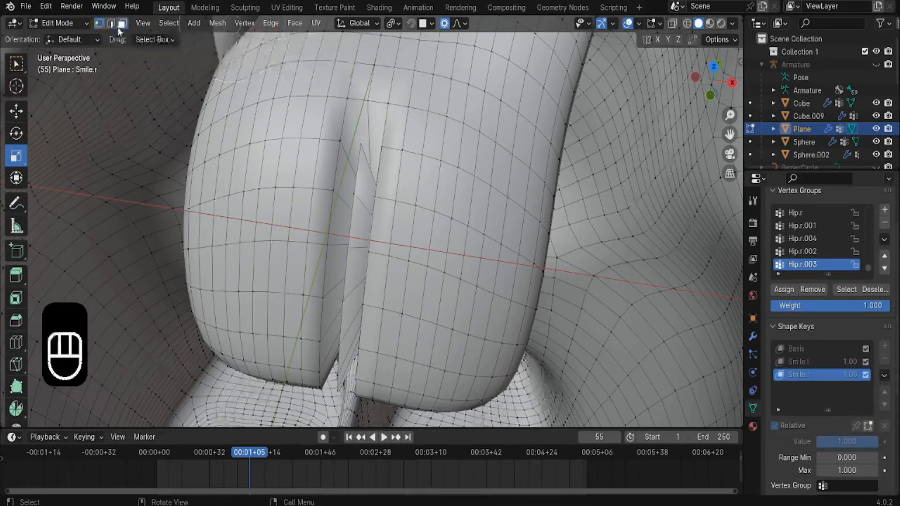
click(445, 24)
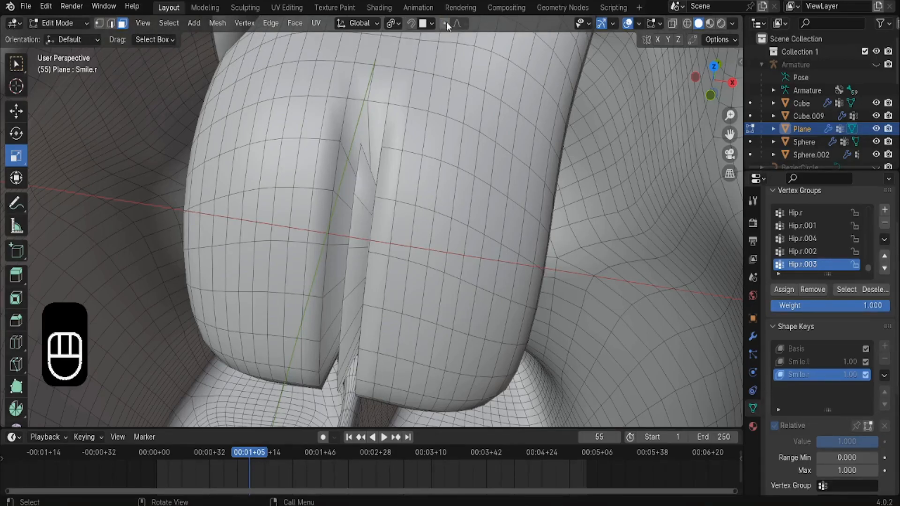
click(18, 115)
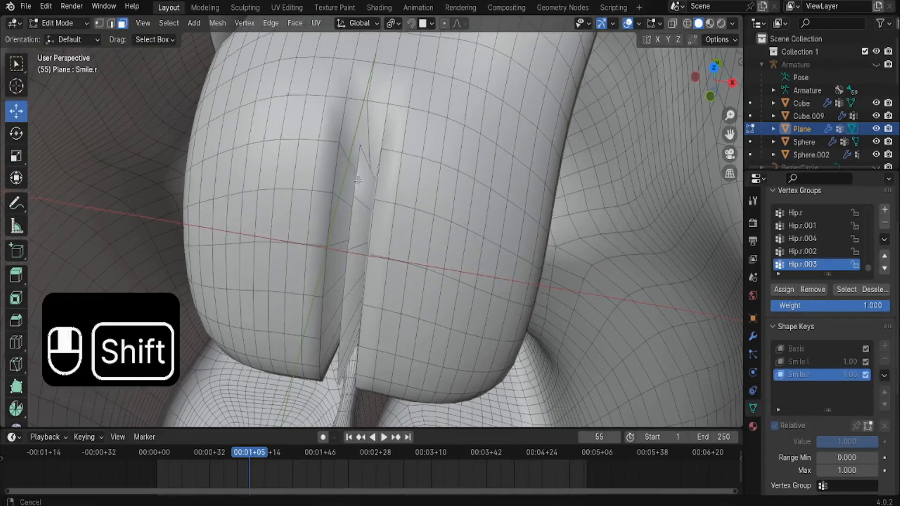
Select the adjacent face loops running across the upper part of the creased mouth cavity.
shift+middle_drag(361, 196, 346, 263)
scroll(347, 263, up, 3)
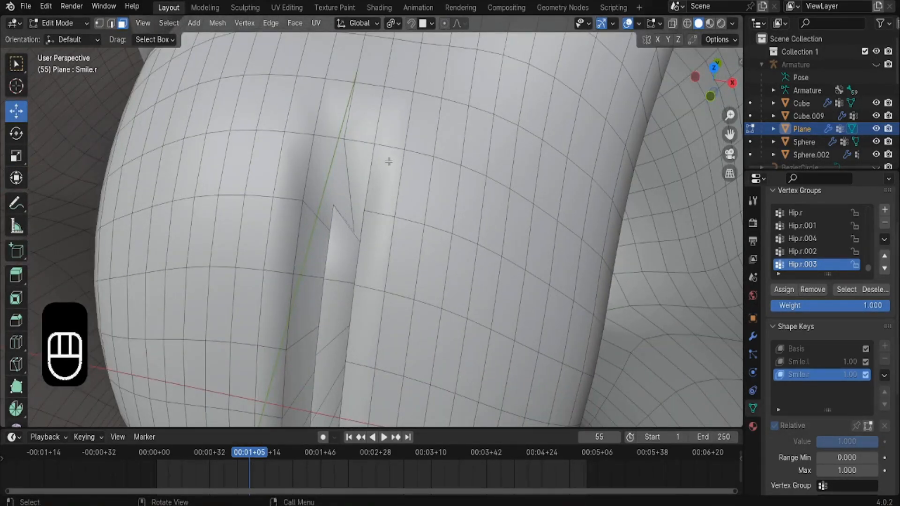
alt+click(411, 131)
alt+shift+click(413, 75)
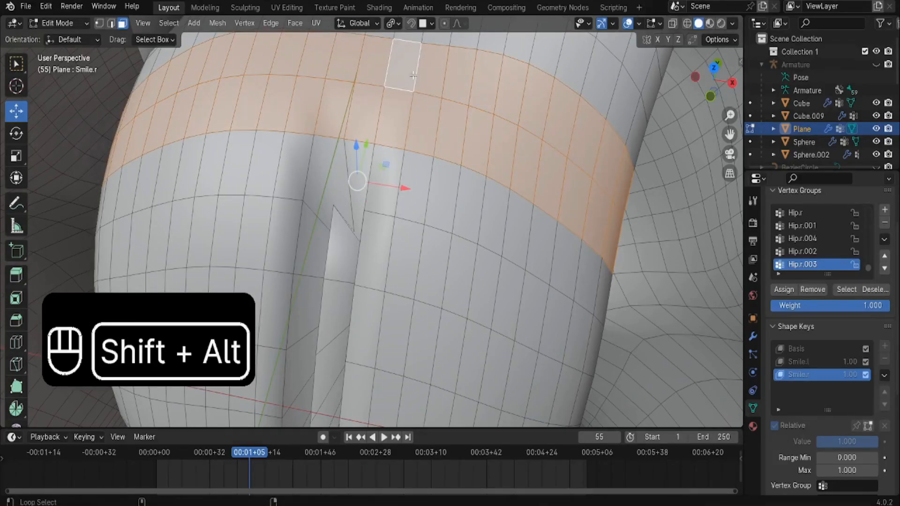
alt+shift+click(389, 212)
alt+shift+click(386, 252)
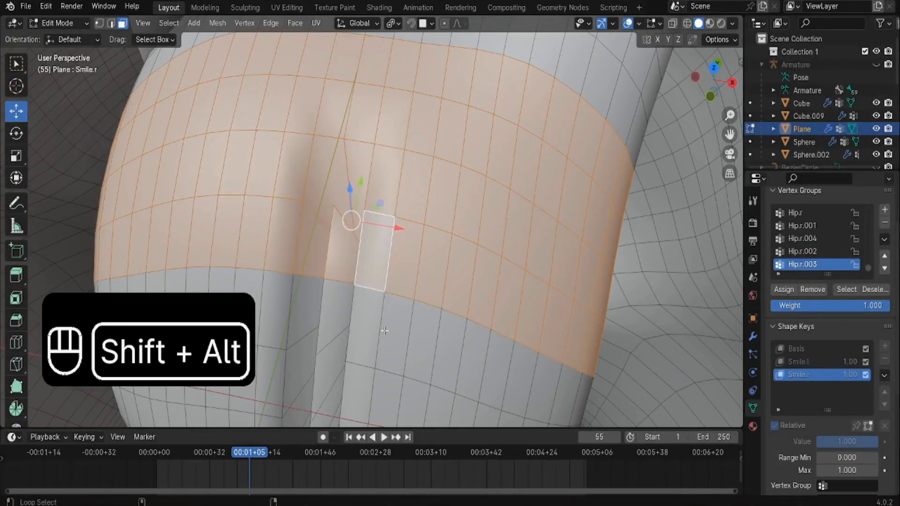
alt+shift+click(386, 331)
alt+shift+click(372, 405)
Extend the selection with the remaining face loops down to the pinched end of the mouth cavity.
shift+middle_drag(368, 343, 371, 223)
middle_drag(369, 368, 371, 329)
alt+shift+click(371, 334)
alt+shift+click(359, 390)
middle_drag(360, 390, 313, 197)
scroll(313, 196, down, 4)
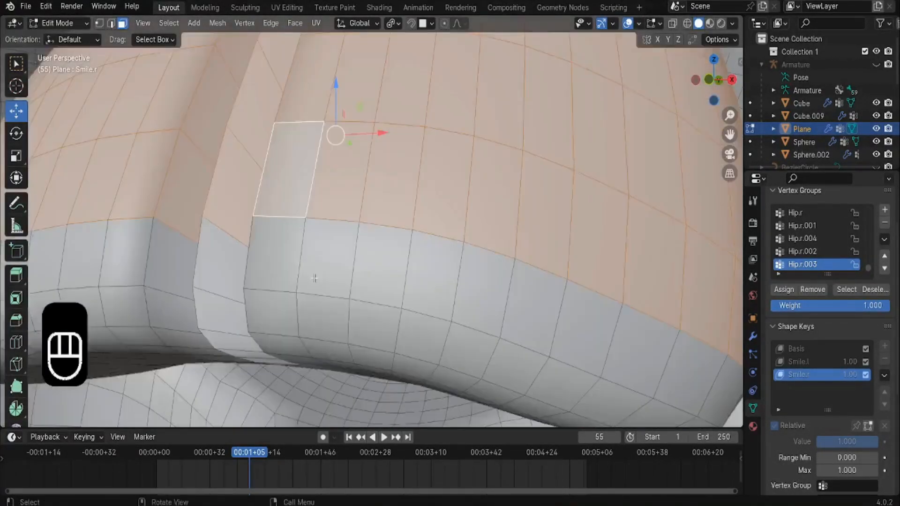
scroll(312, 322, up, 1)
alt+shift+click(280, 286)
alt+shift+click(276, 337)
middle_drag(277, 337, 290, 207)
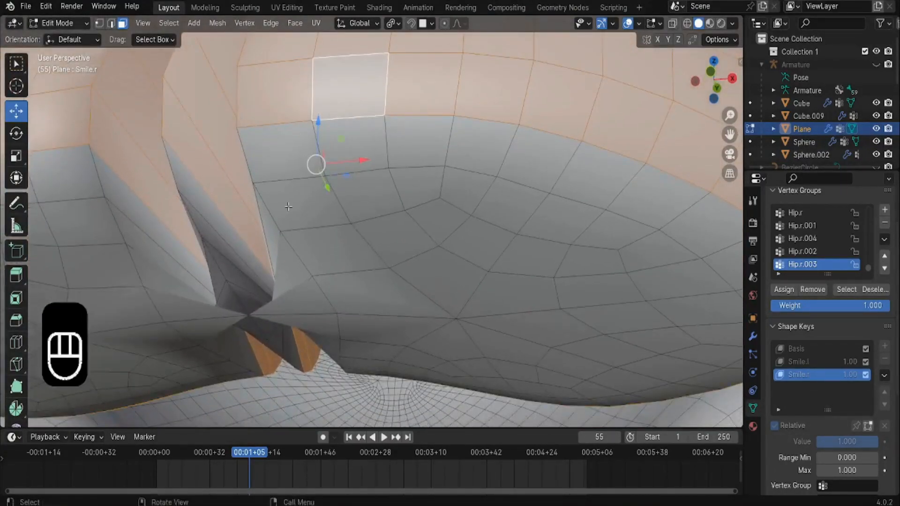
Switch the selection tool to Circle Select with the pinched faces of the mouth cavity in view.
key(w)
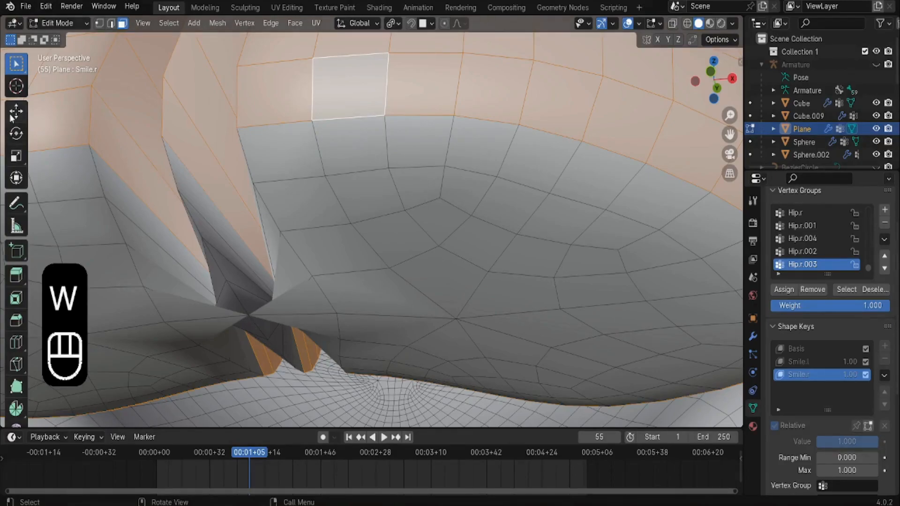
key(w)
scroll(138, 181, up, 3)
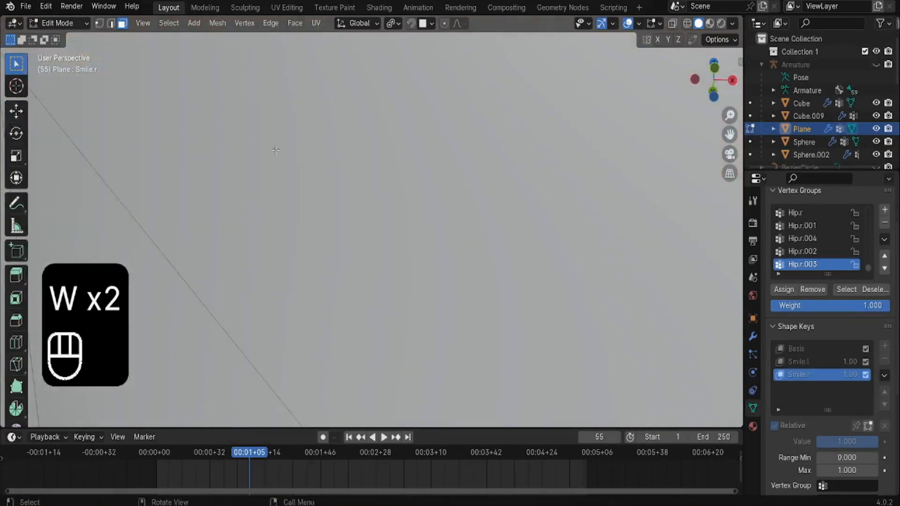
scroll(275, 146, down, 3)
middle_drag(259, 174, 270, 175)
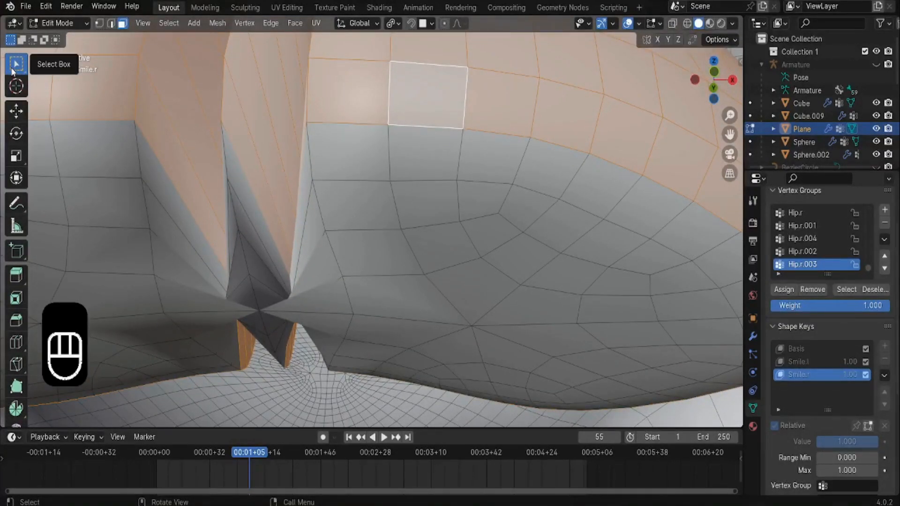
key(w)
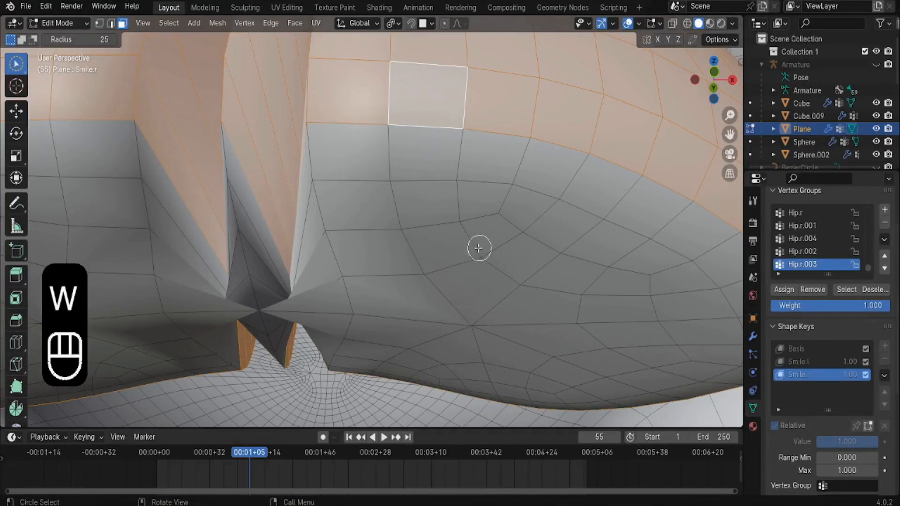
Add the pinched faces around the centre of the mouth cavity to the selection with Circle Select.
scroll(477, 235, up, 4)
scroll(498, 243, down, 4)
mouse_move(506, 245)
shift+mouse_down()
mouse_move(457, 185)
mouse_move(382, 243)
mouse_move(398, 171)
mouse_move(525, 150)
mouse_move(347, 262)
mouse_move(345, 317)
mouse_move(331, 347)
mouse_move(488, 388)
mouse_move(579, 240)
mouse_move(581, 178)
mouse_move(460, 315)
mouse_move(508, 341)
shift+mouse_up()
mouse_move(508, 341)
shift+middle_down()
mouse_move(407, 272)
mouse_move(424, 253)
shift+middle_up()
mouse_move(424, 253)
shift+mouse_down()
mouse_move(530, 105)
mouse_move(637, 240)
mouse_move(510, 201)
mouse_move(528, 311)
mouse_move(653, 297)
mouse_move(548, 261)
shift+mouse_up()
middle_drag(548, 260, 468, 237)
mouse_move(469, 70)
shift+mouse_down()
mouse_move(437, 74)
mouse_move(482, 217)
mouse_move(494, 326)
mouse_move(454, 368)
mouse_move(379, 398)
shift+mouse_up()
shift+middle_drag(357, 321, 403, 204)
scroll(383, 226, up, 3)
mouse_move(432, 332)
shift+mouse_down()
mouse_move(422, 321)
mouse_move(296, 317)
shift+mouse_up()
Extend the Circle Select selection across the remaining unselected side faces of the mouth cavity.
scroll(255, 279, down, 2)
middle_drag(255, 280, 408, 280)
mouse_move(331, 233)
mouse_down()
mouse_move(197, 141)
mouse_move(211, 96)
mouse_move(342, 140)
mouse_move(348, 95)
mouse_move(417, 231)
mouse_move(310, 177)
mouse_move(136, 188)
mouse_move(105, 255)
mouse_move(125, 263)
mouse_up()
mouse_move(151, 256)
shift+middle_down()
mouse_move(187, 248)
mouse_move(289, 126)
shift+middle_up()
scroll(190, 189, up, 1)
mouse_move(190, 189)
shift+mouse_down()
mouse_move(190, 225)
mouse_move(314, 156)
mouse_move(366, 82)
mouse_move(610, 150)
mouse_move(649, 136)
mouse_move(536, 215)
mouse_move(275, 239)
mouse_move(269, 266)
mouse_move(417, 286)
mouse_move(597, 223)
mouse_move(675, 170)
shift+mouse_up()
middle_drag(625, 177, 583, 176)
shift+middle_drag(561, 111, 209, 176)
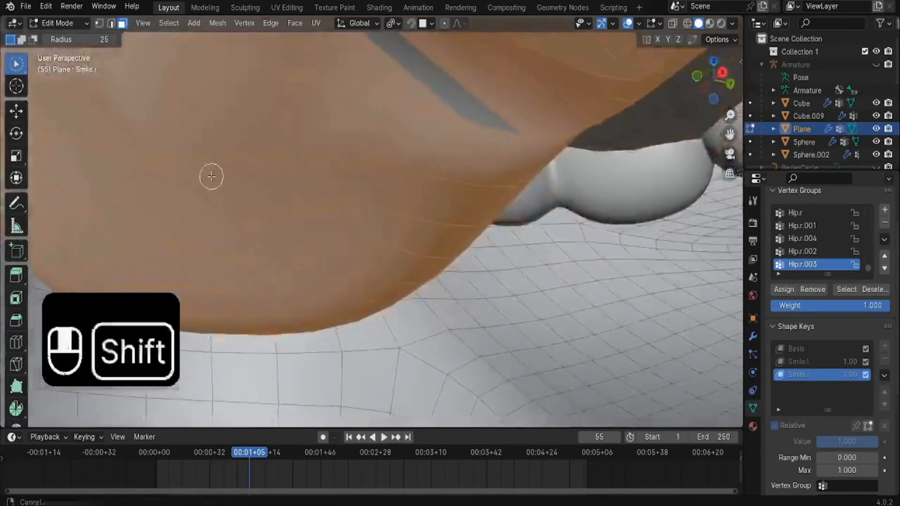
shift+middle_drag(468, 114, 399, 265)
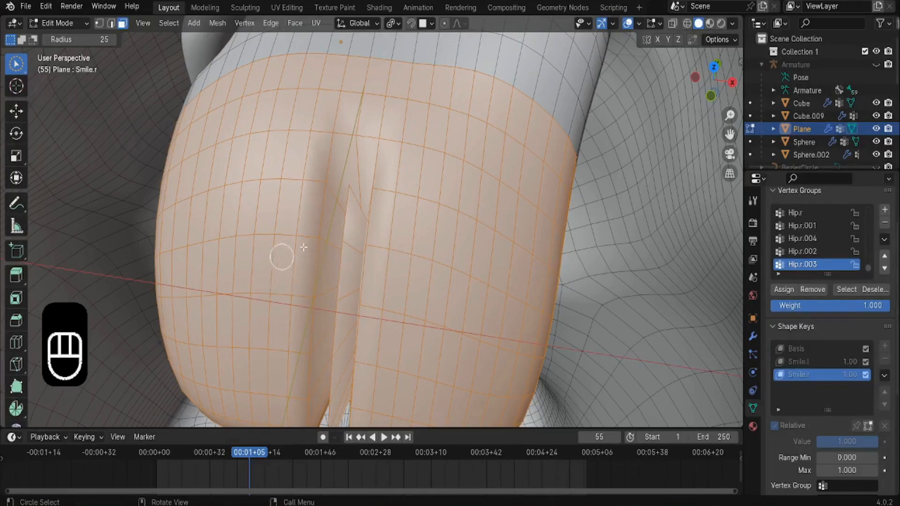
Blend the selected mouth cavity faces from the Basis shape with Blend 1.000 and Add turned off.
click(244, 23)
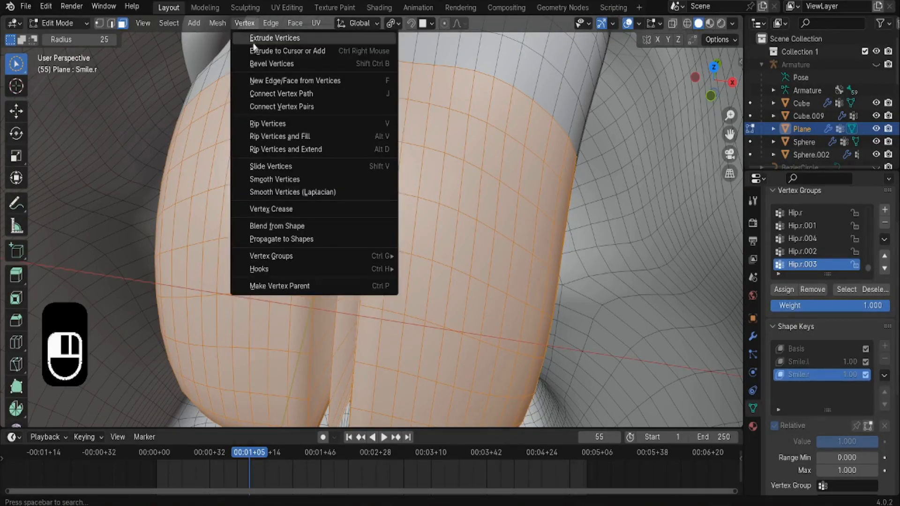
click(326, 227)
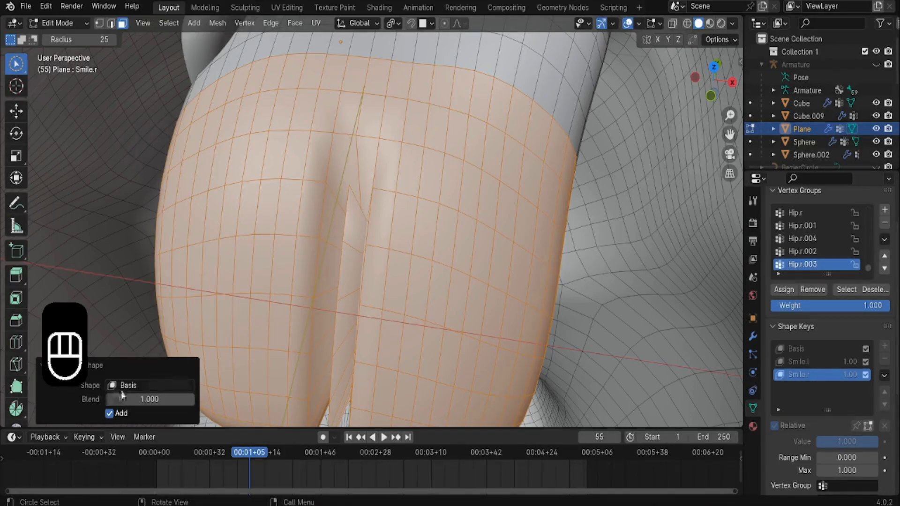
click(109, 413)
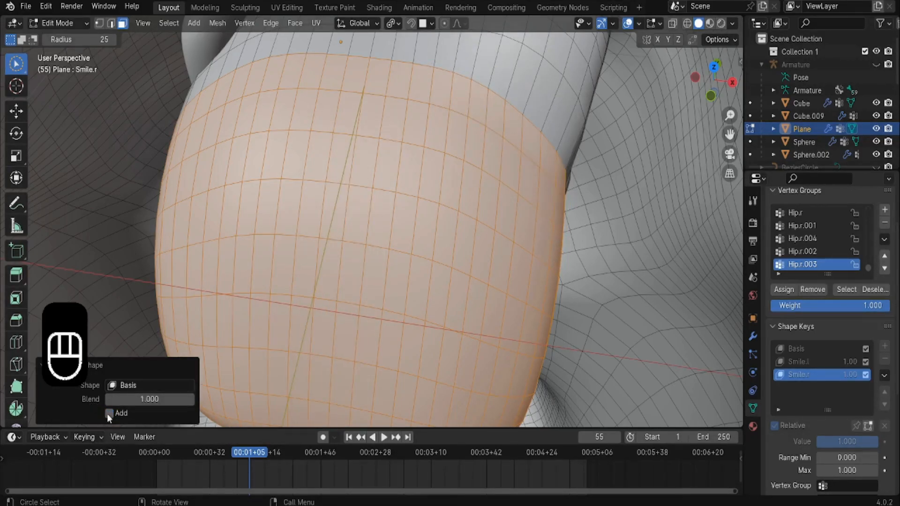
scroll(310, 241, up, 6)
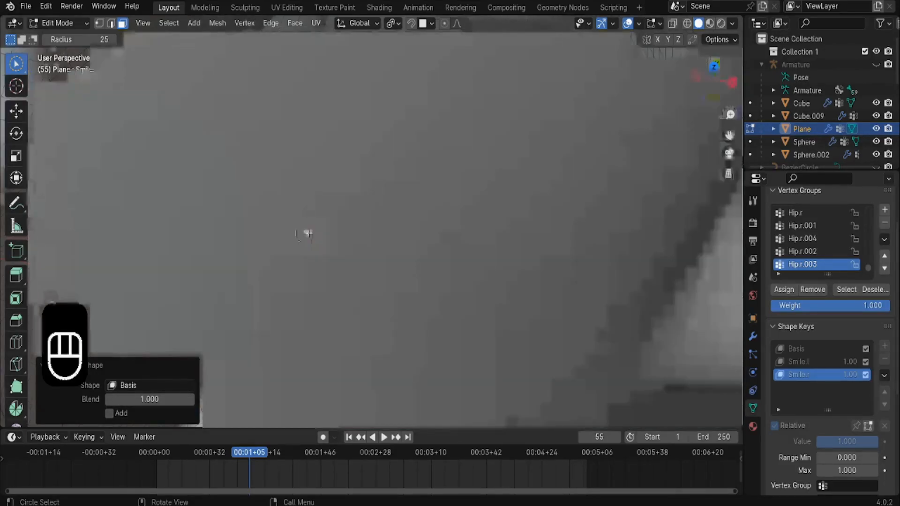
scroll(321, 272, down, 4)
scroll(321, 271, up, 4)
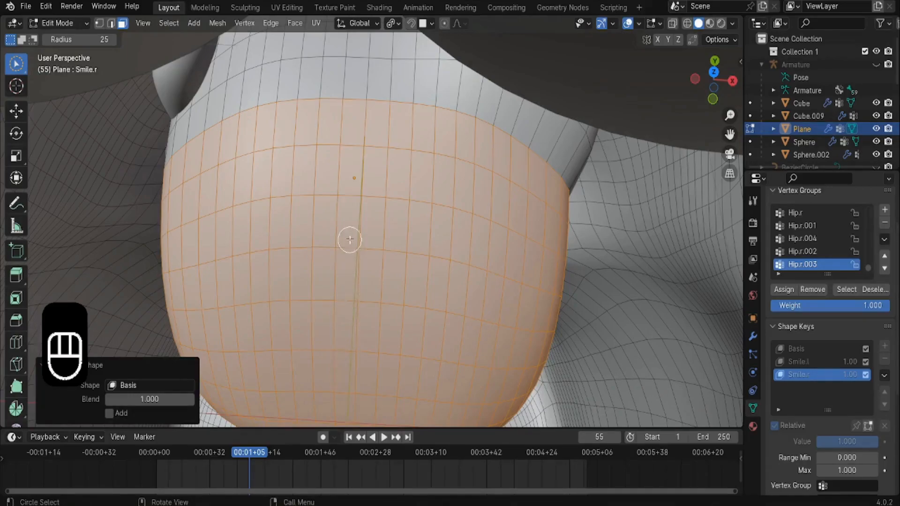
Return to Object Mode and test the Smile.r value on the repaired mouth, leaving it at 1.000.
click(77, 23)
click(71, 38)
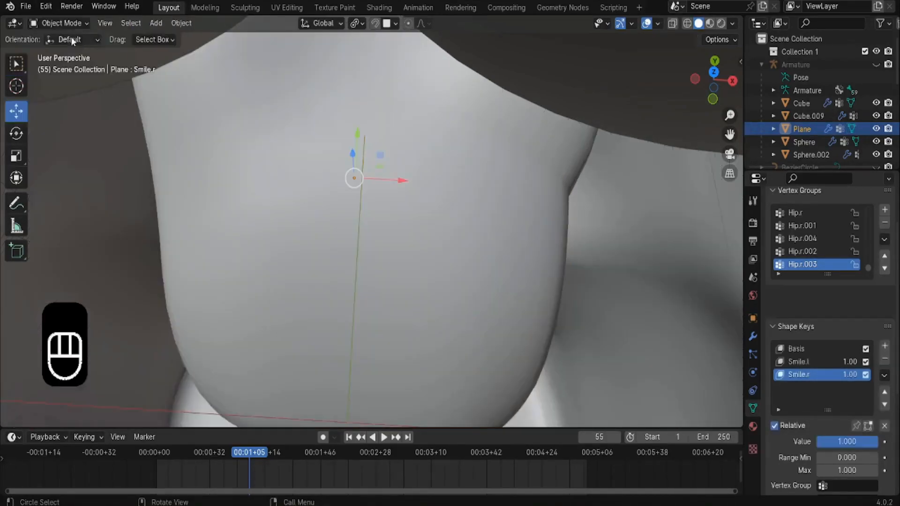
drag(838, 410, 880, 413)
scroll(453, 245, down, 1)
middle_drag(454, 245, 343, 268)
scroll(343, 268, up, 2)
mouse_move(874, 409)
mouse_down()
mouse_move(816, 409)
mouse_move(877, 409)
mouse_up()
scroll(422, 240, down, 2)
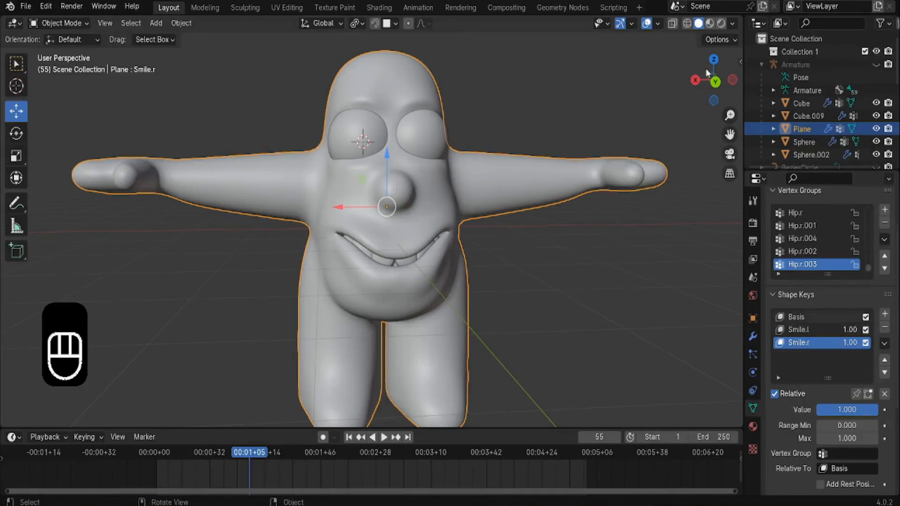
Switch the viewport to Material Preview and set the Smile.r and Smile.l shape key values to 0.
click(709, 23)
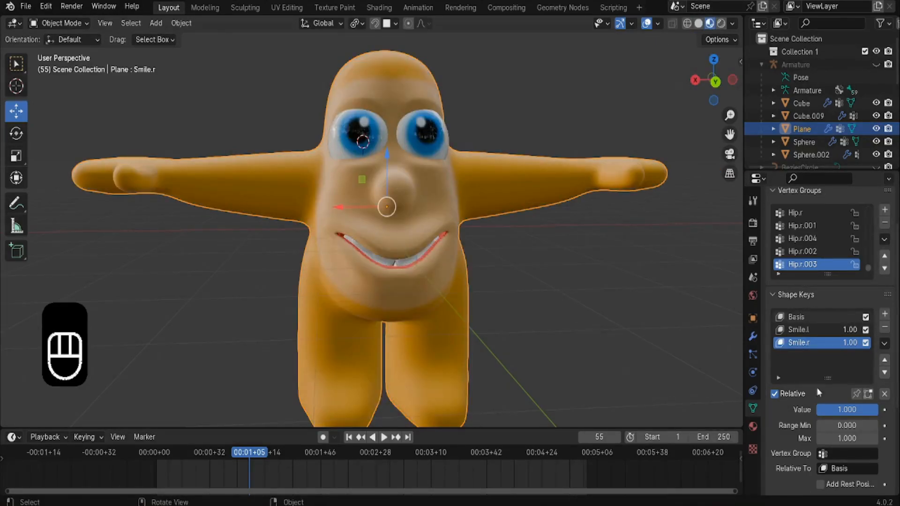
drag(853, 410, 820, 409)
click(803, 329)
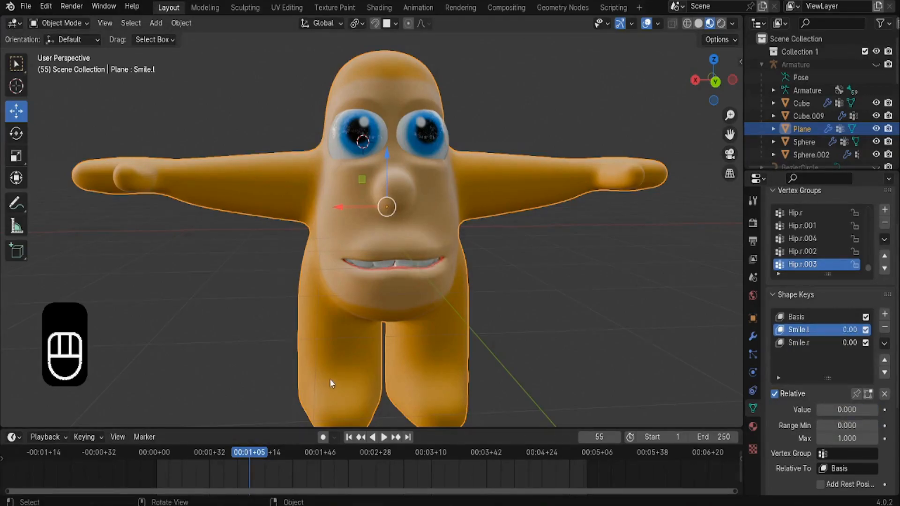
Add a new shape key to the character mesh and name it Blink.top.l.
middle_drag(209, 284, 416, 125)
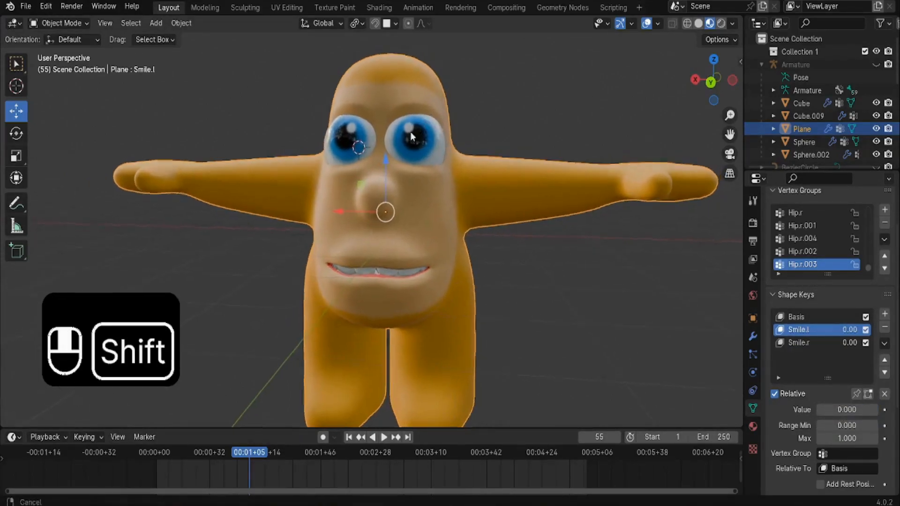
scroll(361, 198, up, 3)
scroll(346, 201, up, 2)
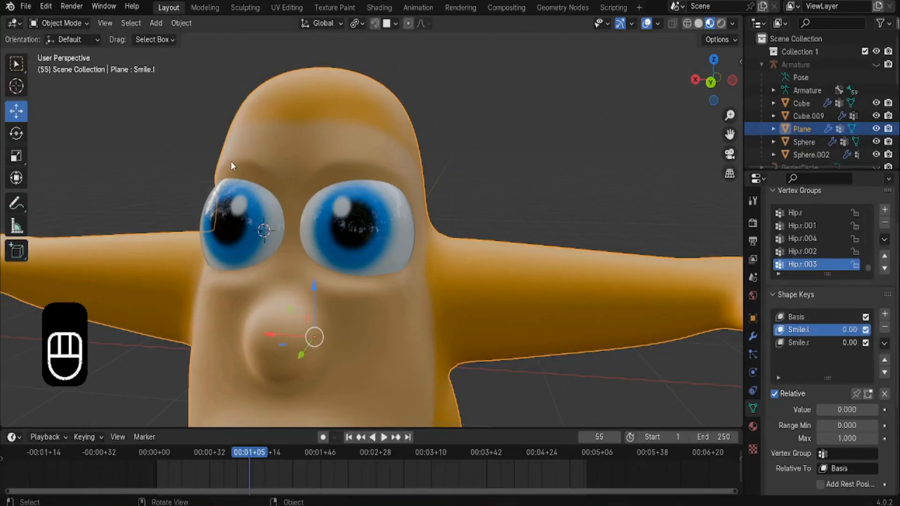
shift+middle_drag(249, 155, 352, 268)
scroll(365, 221, up, 3)
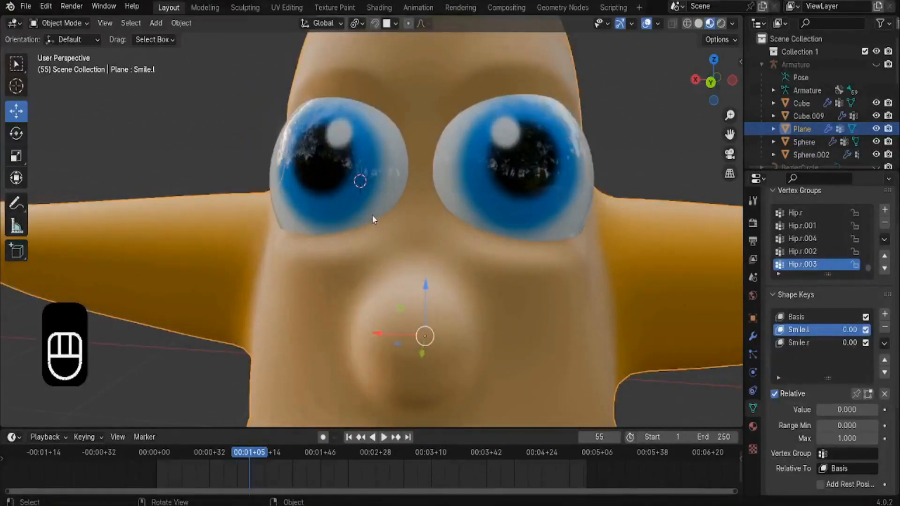
click(884, 315)
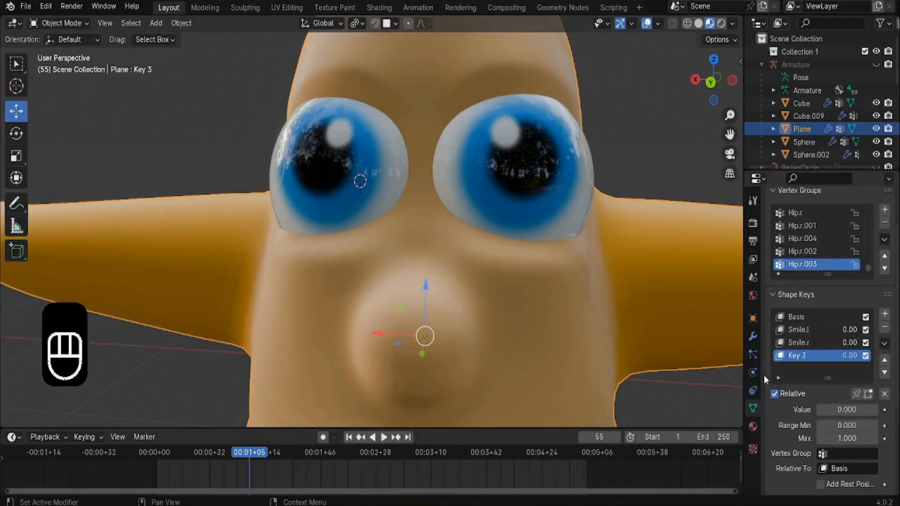
click(796, 357)
key(Return)
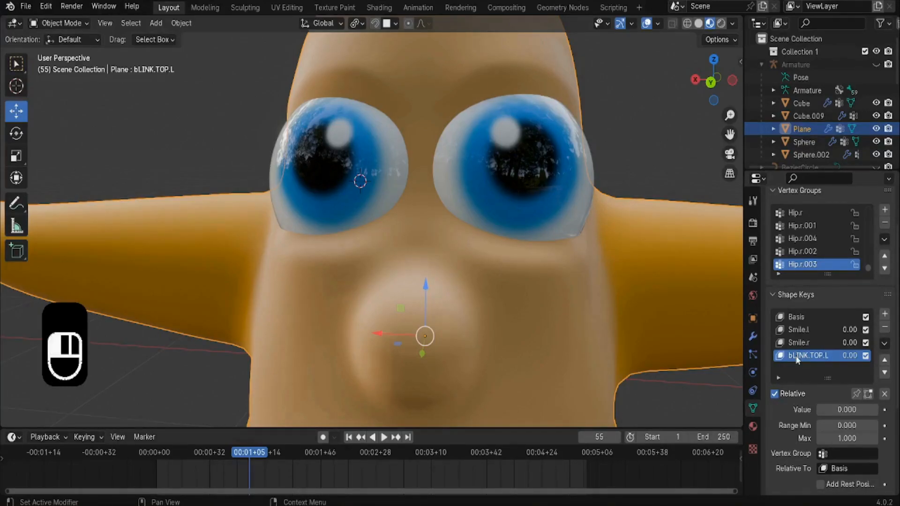
key(BackSpace)
double_click(791, 354)
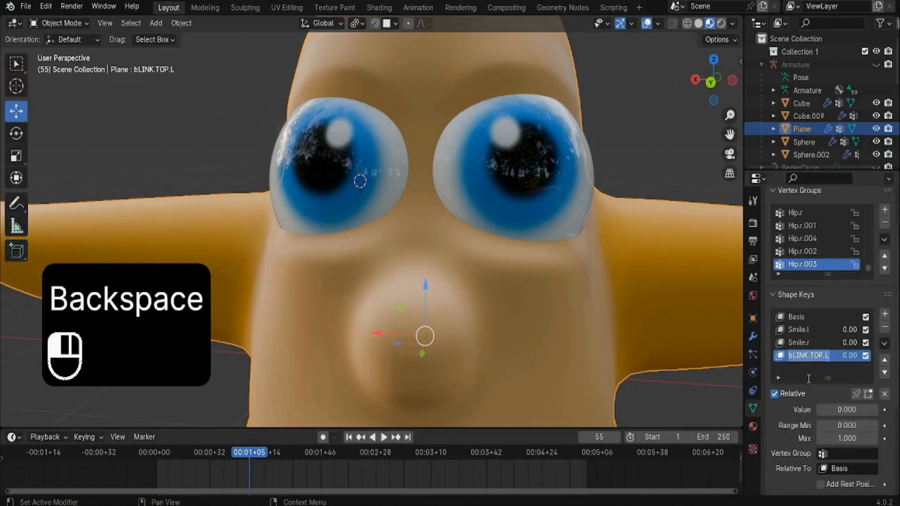
text(Blink.top.l)
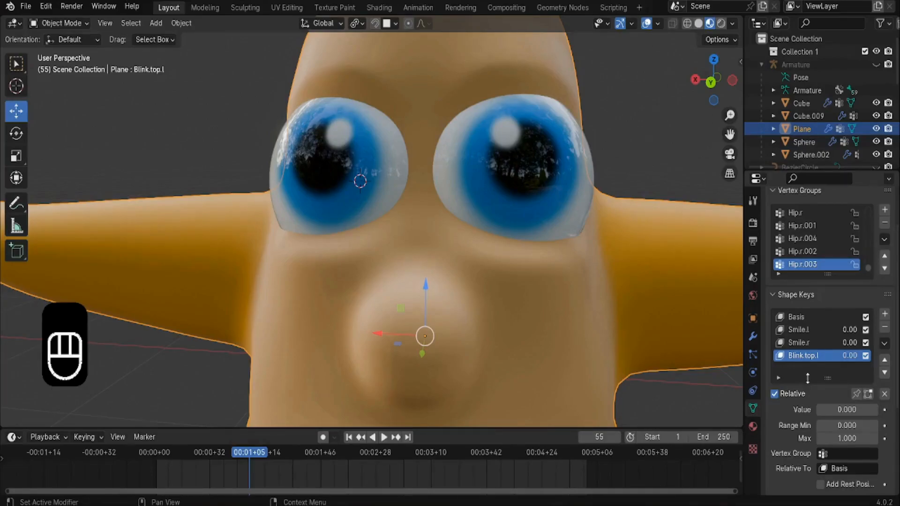
scroll(807, 377, down, 1)
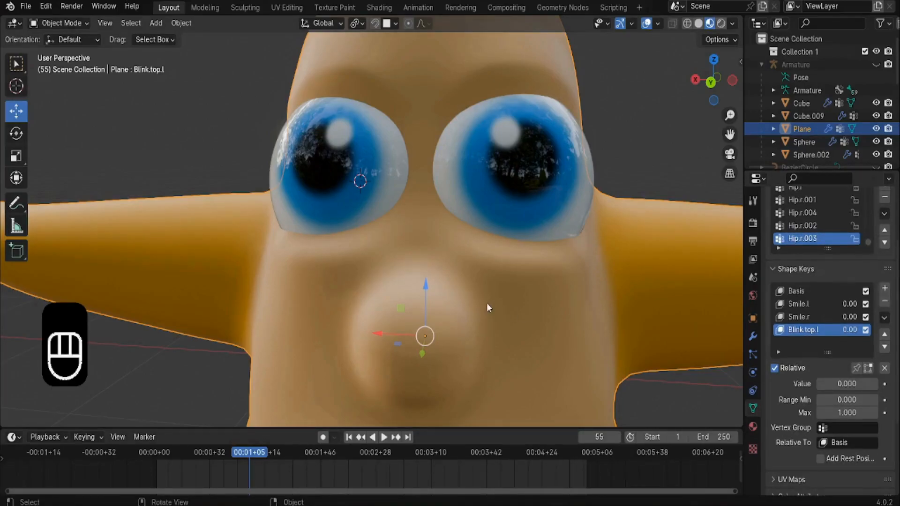
Enter Edit Mode on Blink.top.l in back orthographic view, with the Move tool, vertex selection and proportional editing on.
middle_drag(486, 302, 493, 292)
click(57, 22)
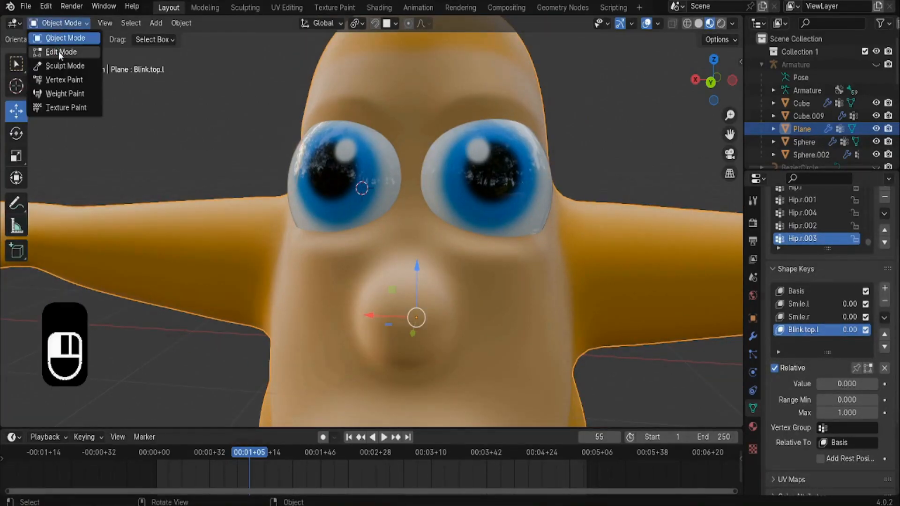
click(66, 50)
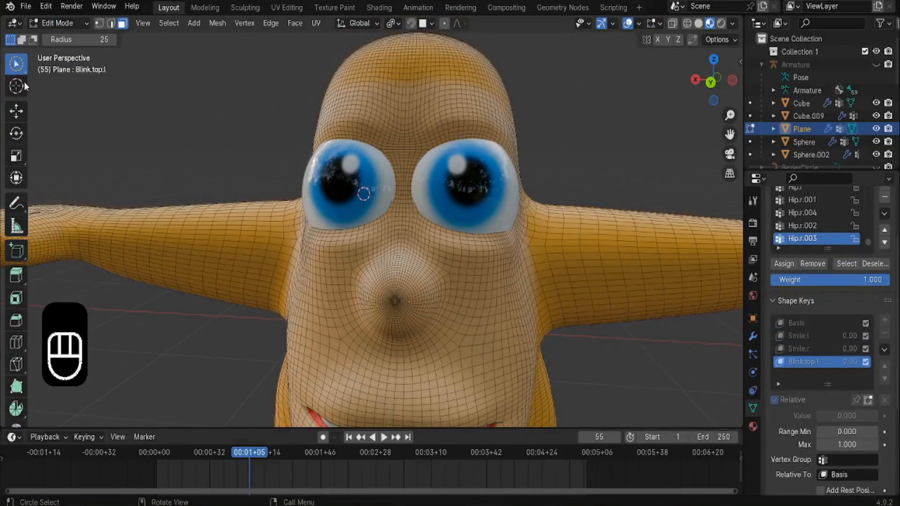
key(w)
key(w)
key(w)
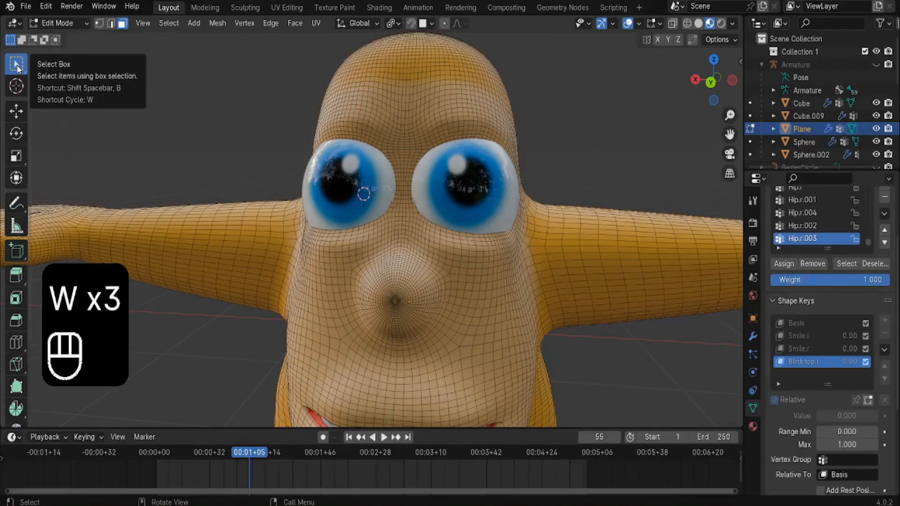
click(16, 111)
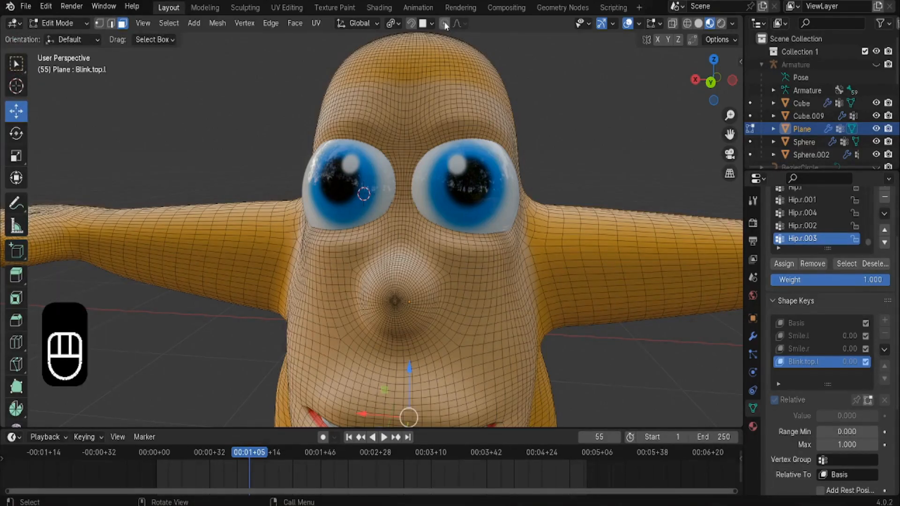
click(711, 81)
click(99, 23)
Pull the left eye's upper lid vertex down about 0.27 m with a proportional size of about 0.75.
shift+middle_drag(409, 159, 338, 186)
scroll(339, 186, up, 4)
scroll(339, 186, down, 3)
scroll(339, 186, up, 4)
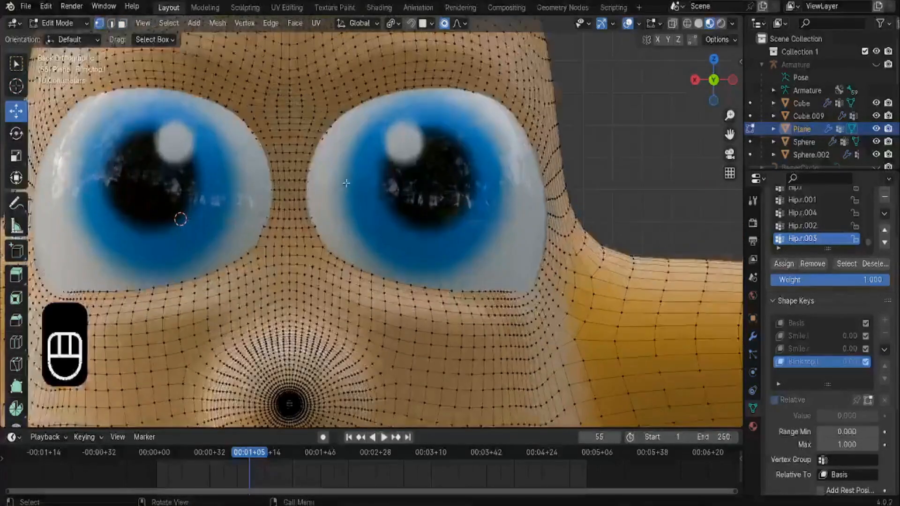
click(404, 81)
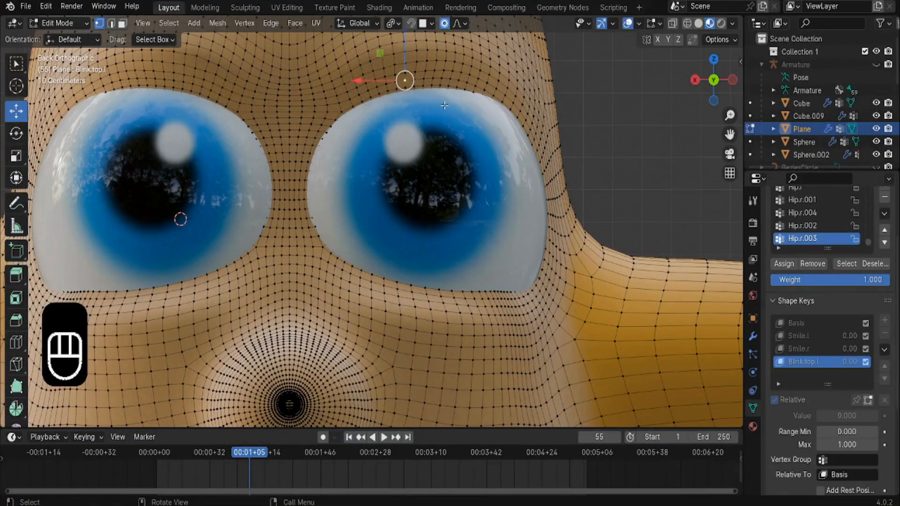
scroll(444, 105, down, 1)
key(g)
scroll(433, 141, down, 2)
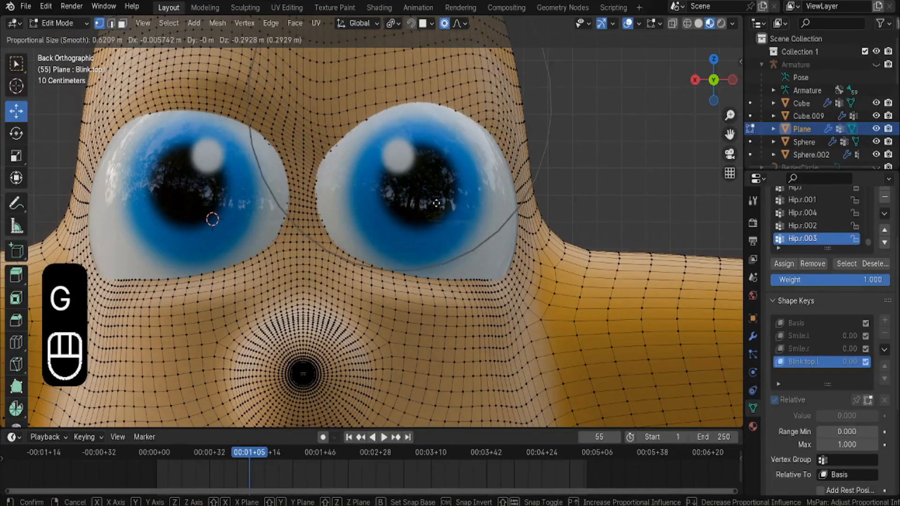
scroll(436, 203, down, 2)
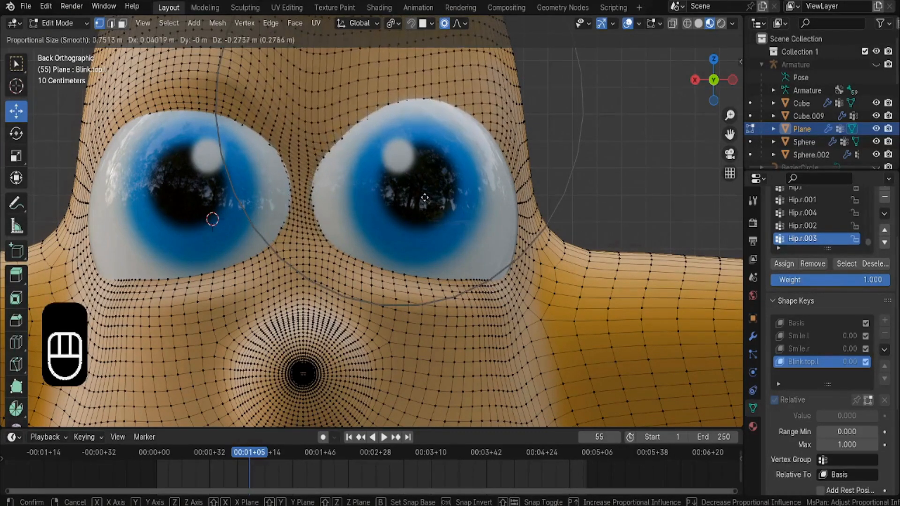
click(426, 197)
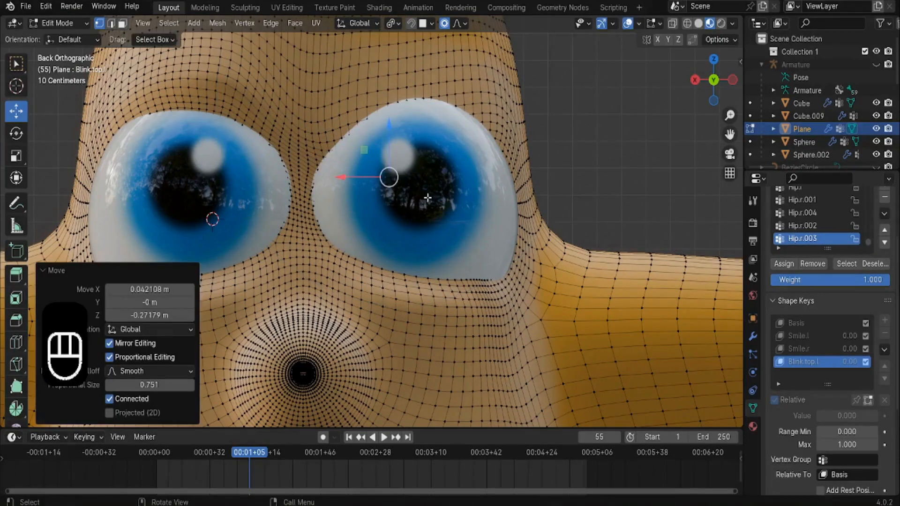
In the side view, move the upper lid vertex forward about 0.2 m along Y, in front of the eyeball.
click(731, 81)
key(g)
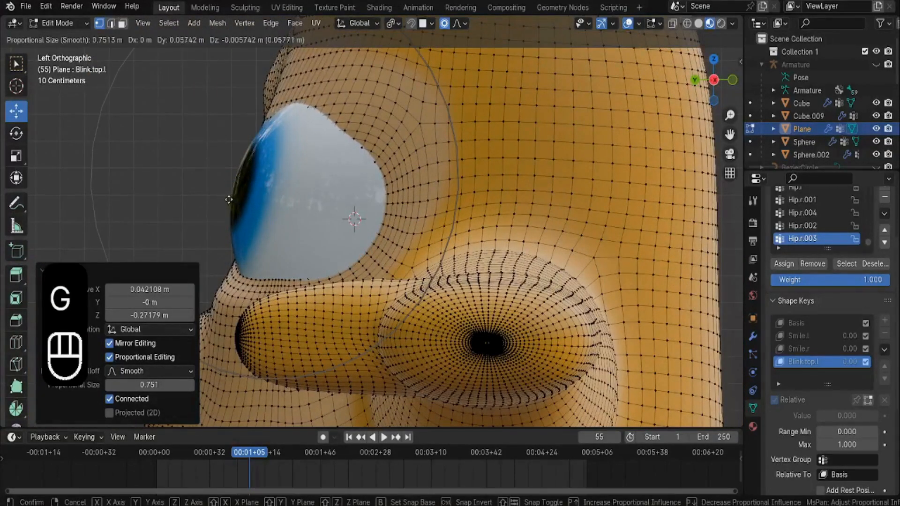
click(195, 204)
In the back view, raise the lid vertex at the left eye's inner corner about 0.04 m with a proportional size of about 0.51.
click(694, 80)
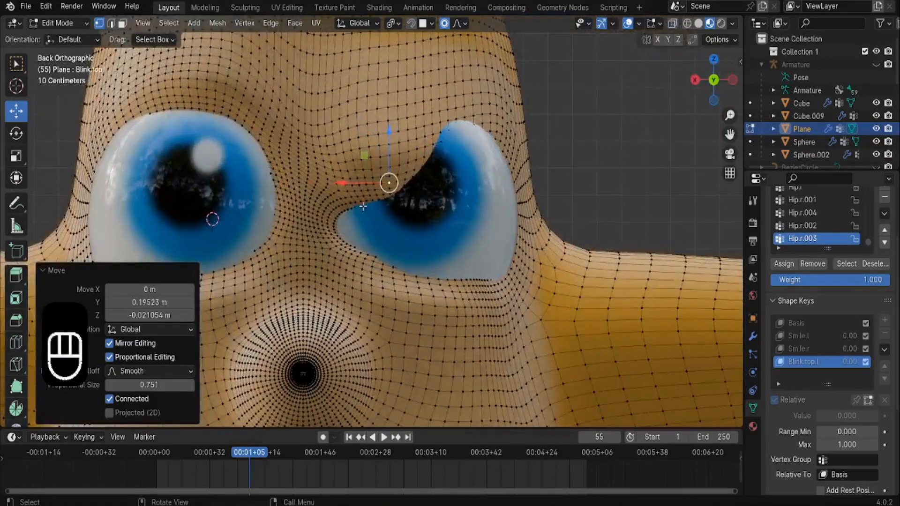
scroll(345, 212, up, 3)
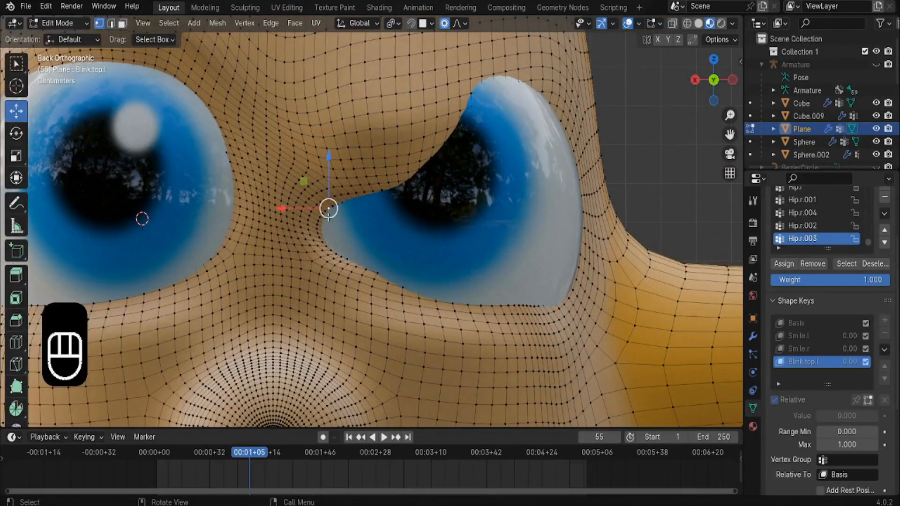
click(322, 201)
key(g)
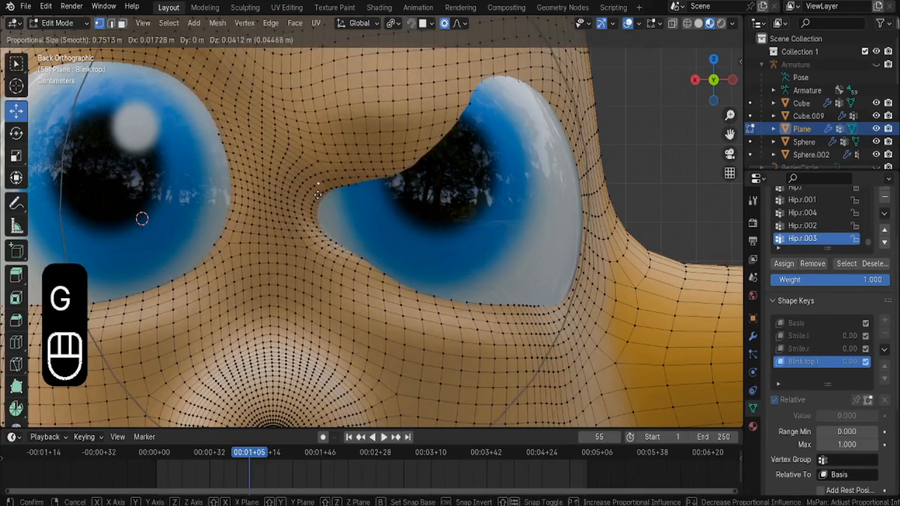
click(317, 189)
scroll(373, 196, down, 2)
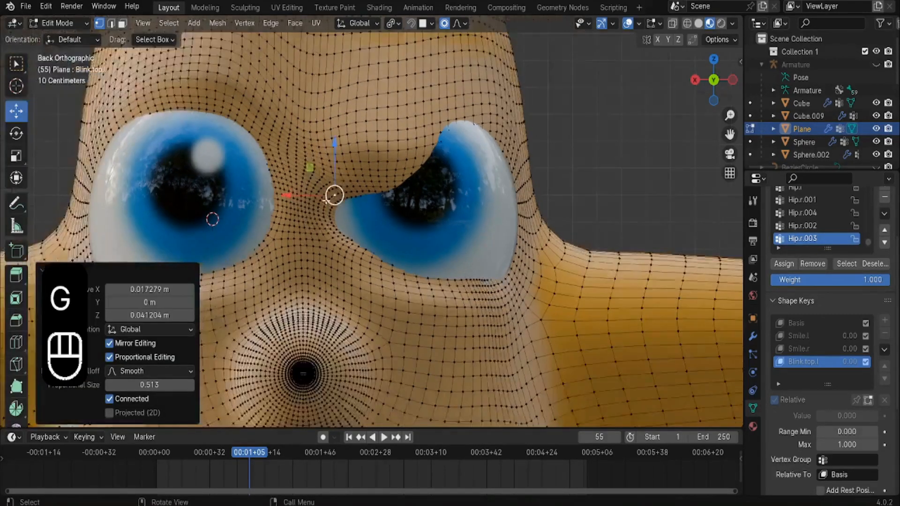
In the back view, move the left eye's outer upper lid vertex outward and down with a proportional size of about 0.62.
click(474, 141)
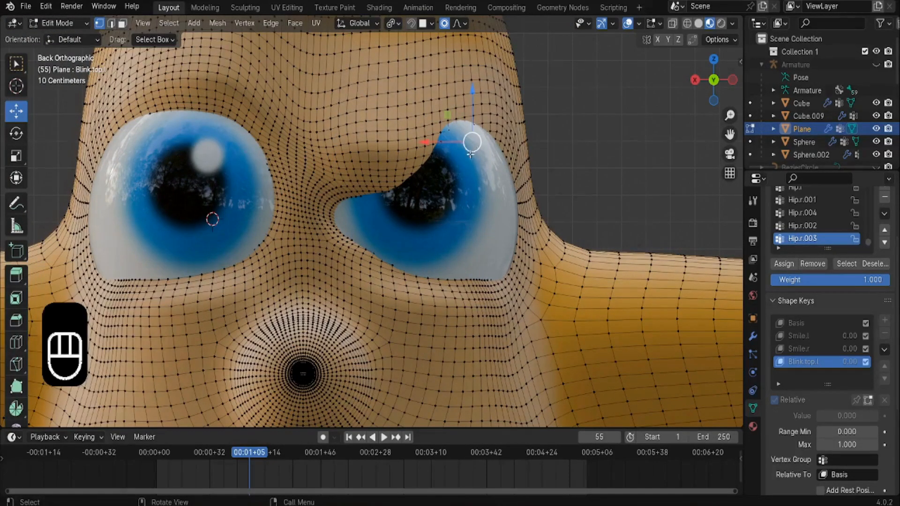
key(g)
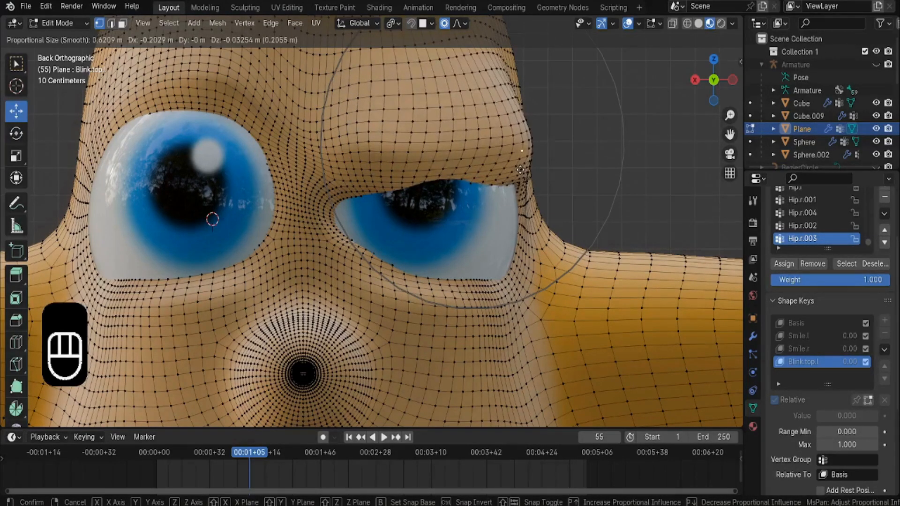
click(506, 169)
From the side, lower the outer part of the left upper lid about 0.05 m with a proportional size of about 0.62.
middle_drag(506, 169, 355, 178)
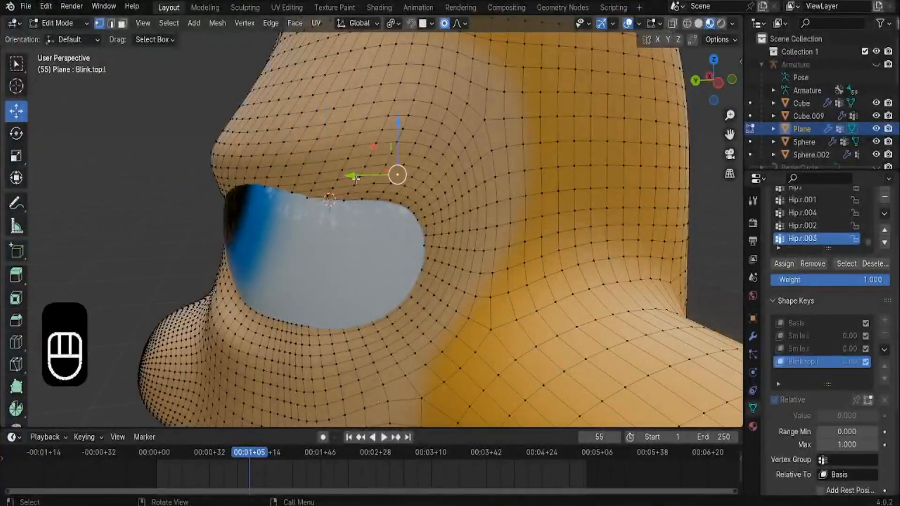
key(g)
click(360, 202)
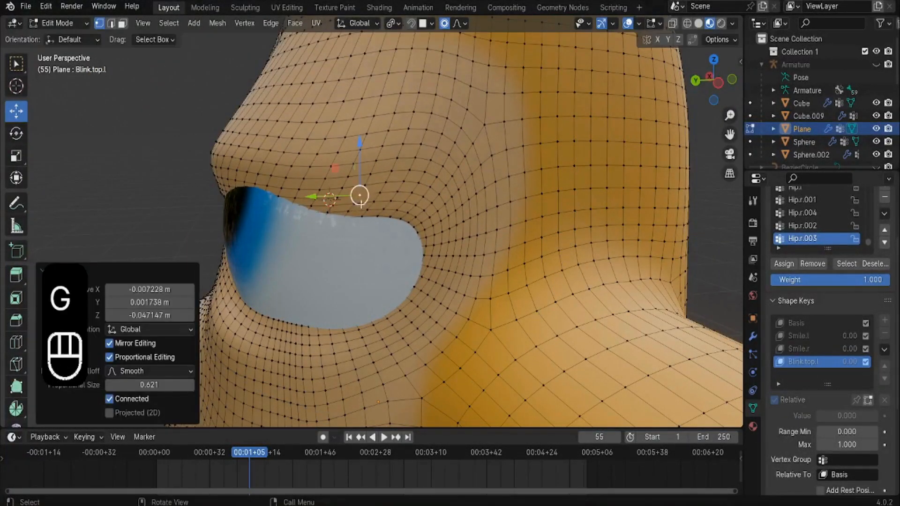
Shift another left upper lid vertex about 0.02 m along Y and 0.014 m along negative X, without changing its height.
click(252, 199)
middle_drag(252, 199, 382, 264)
key(g)
click(352, 356)
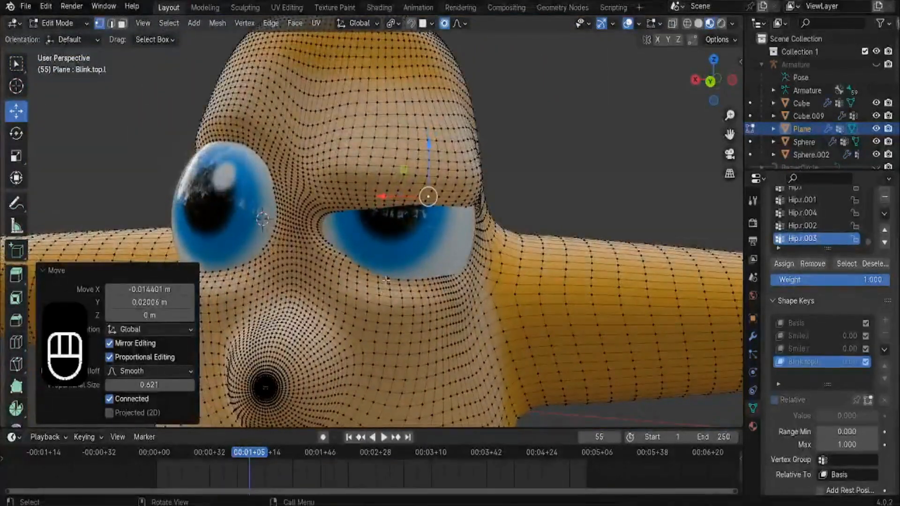
Set the Blink.top.l shape key value to 1.000.
scroll(815, 414, down, 2)
scroll(815, 414, down, 2)
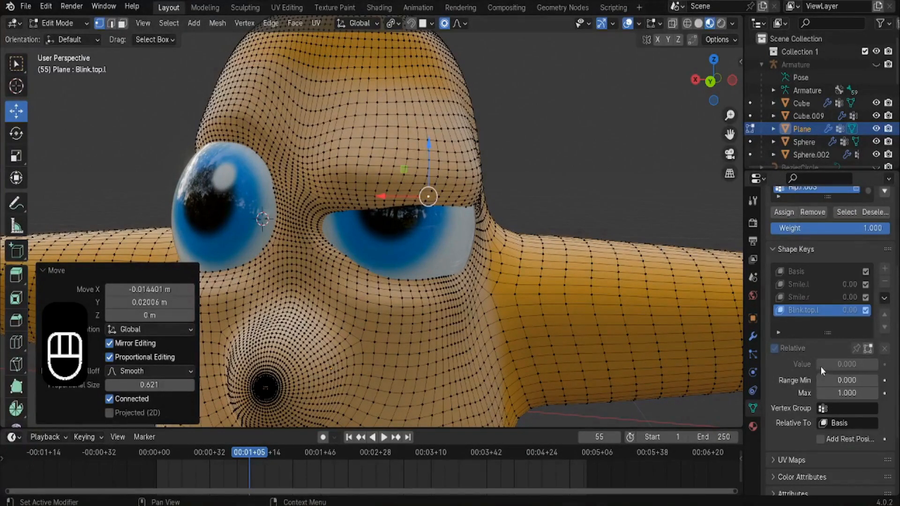
drag(824, 364, 866, 363)
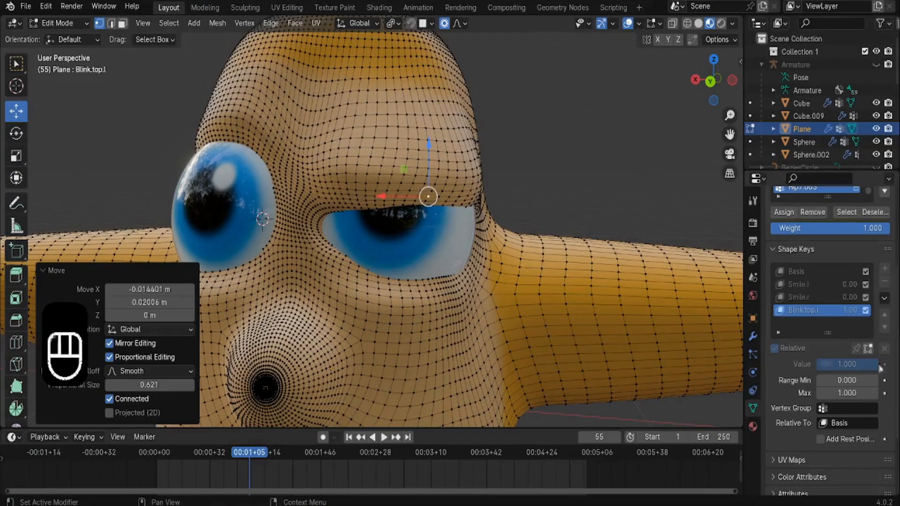
mouse_move(473, 225)
middle_down()
mouse_move(489, 228)
mouse_move(371, 233)
mouse_move(470, 238)
middle_up()
scroll(488, 228, down, 3)
scroll(488, 228, down, 2)
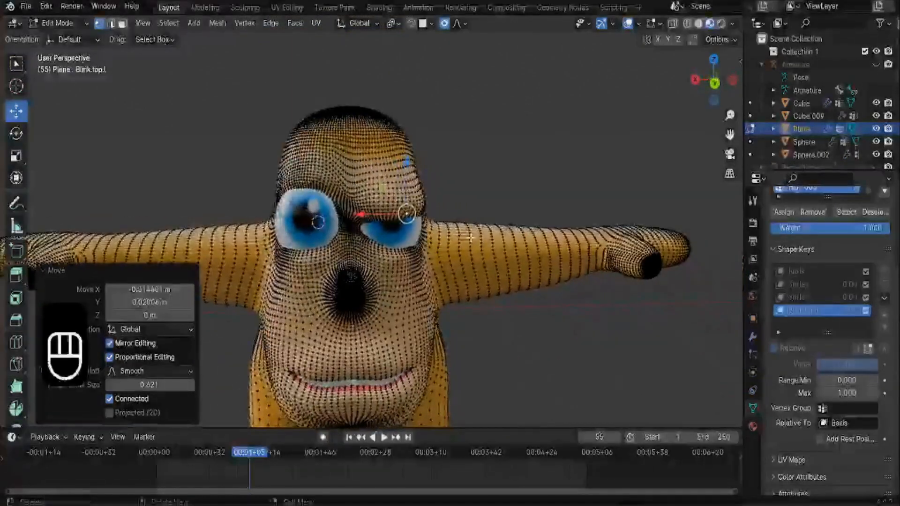
scroll(471, 237, up, 3)
Switch to Object Mode and inspect the lid with Blink.top.l kept at 1.000.
click(58, 23)
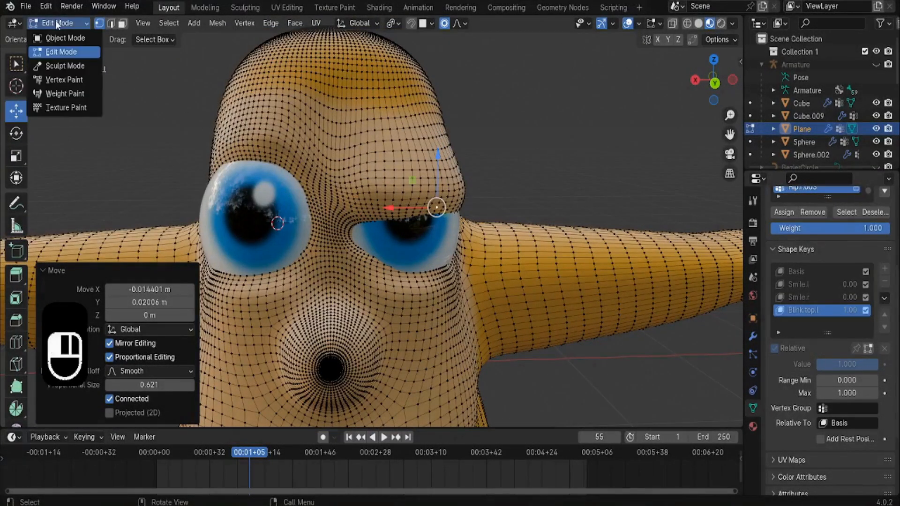
click(68, 38)
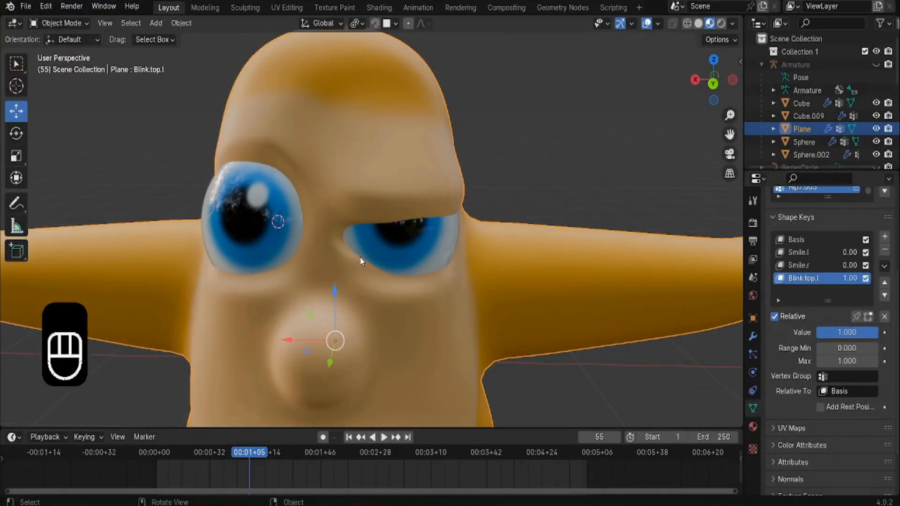
mouse_move(847, 332)
mouse_down()
mouse_move(800, 332)
mouse_move(847, 332)
mouse_up()
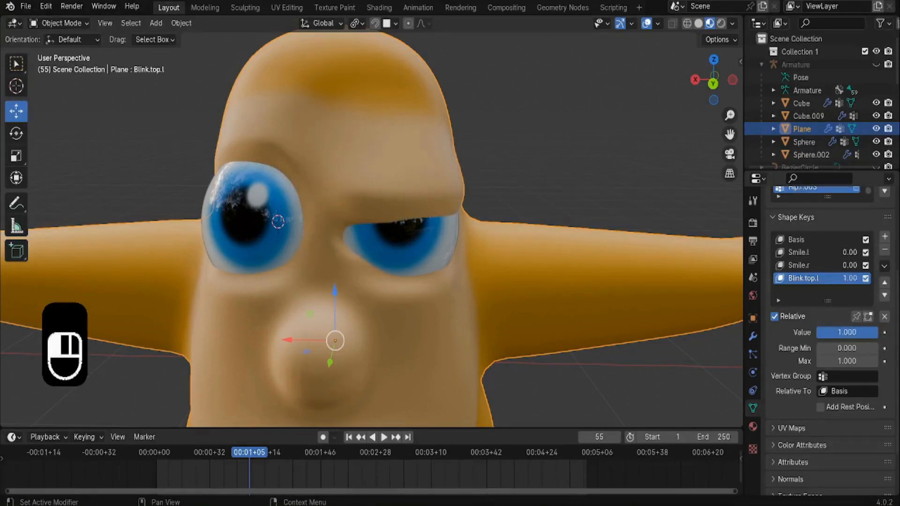
middle_drag(493, 302, 492, 279)
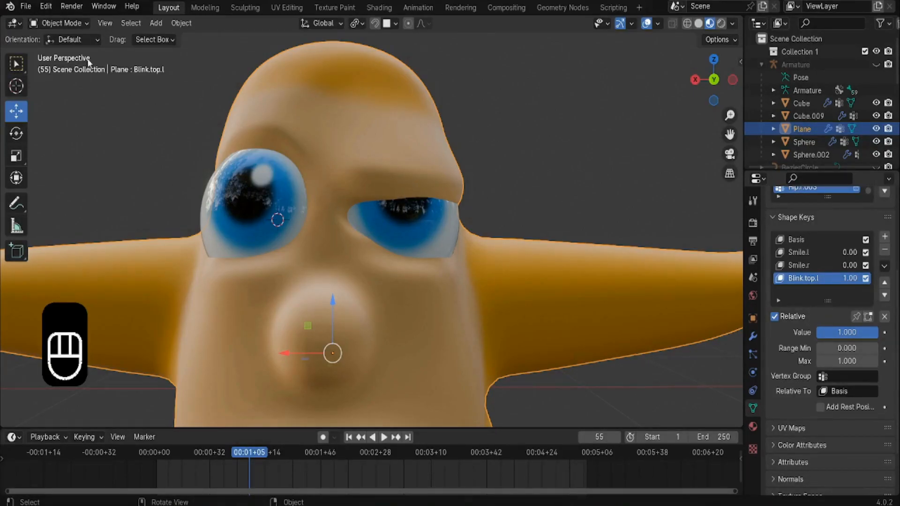
Enter Sculpt Mode on the face mesh with the Blink.top.l shape key active.
click(51, 23)
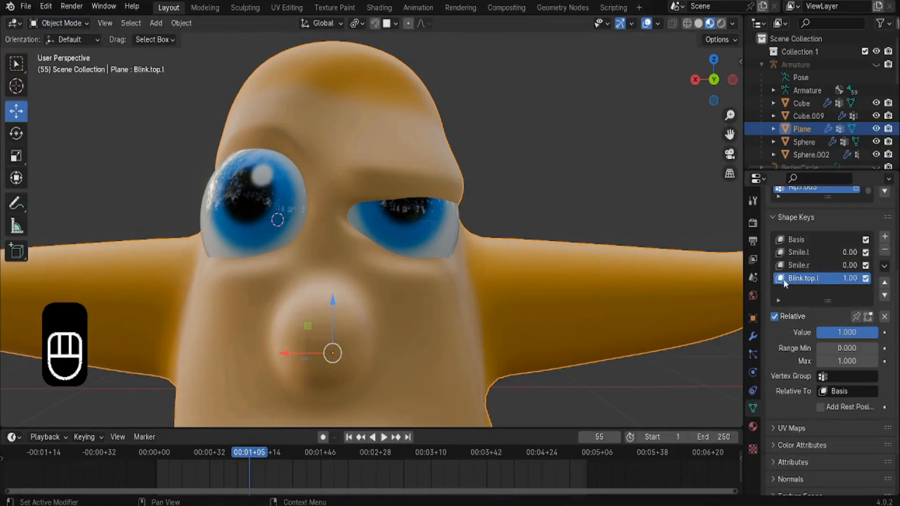
click(63, 23)
click(66, 65)
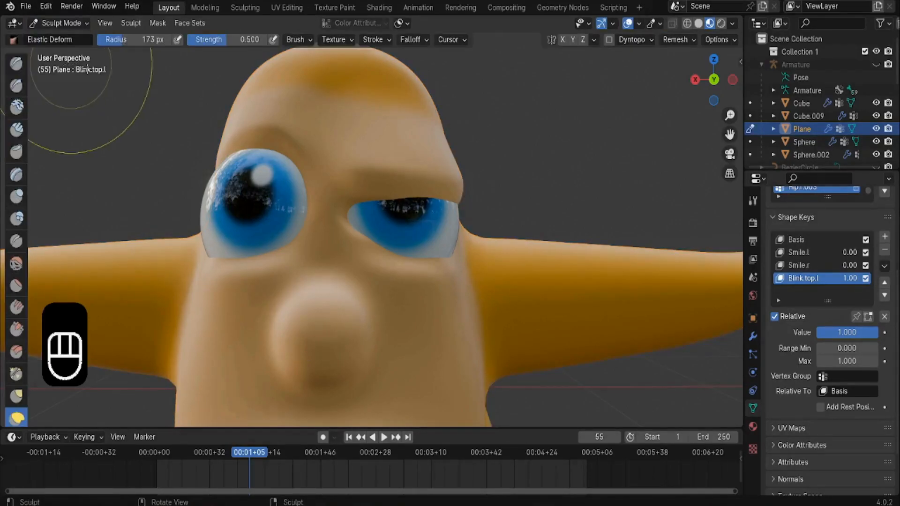
scroll(442, 190, up, 3)
mouse_move(451, 181)
middle_down()
mouse_move(432, 155)
mouse_move(384, 188)
middle_up()
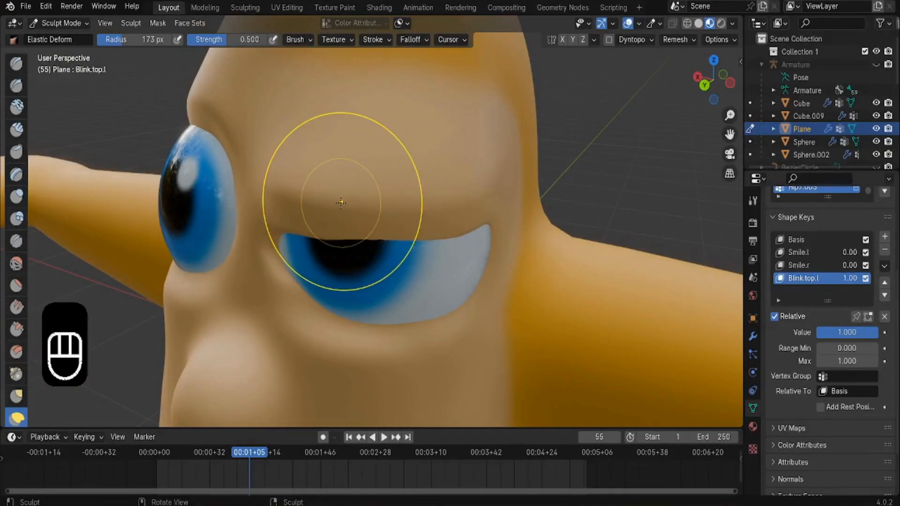
scroll(341, 203, down, 3)
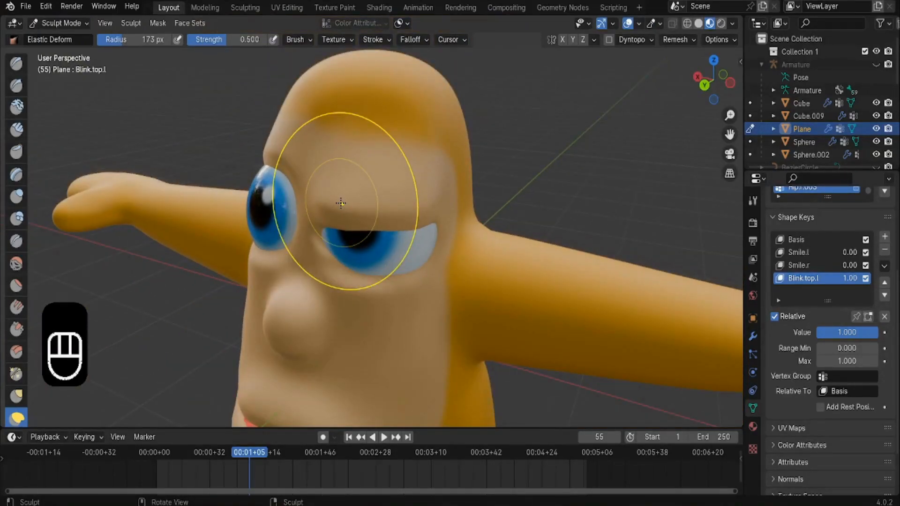
scroll(341, 203, up, 4)
click(59, 23)
click(51, 53)
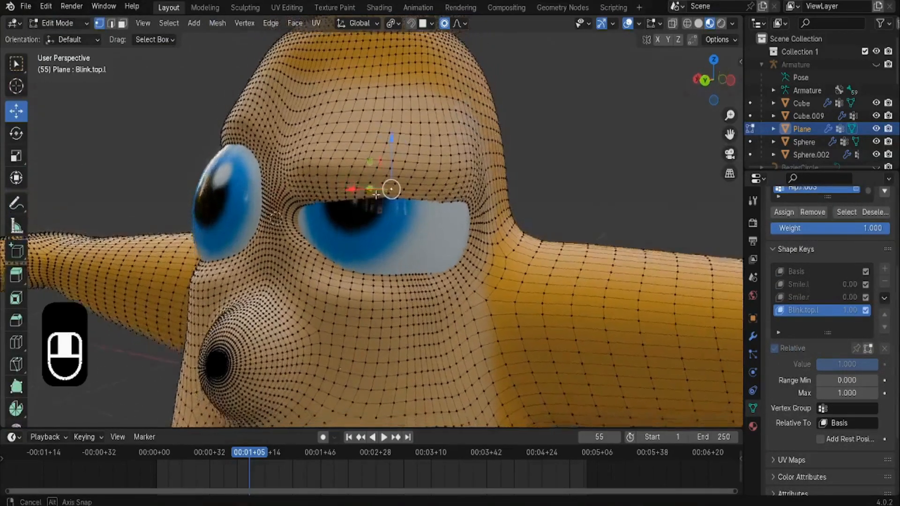
middle_drag(377, 196, 356, 197)
click(59, 23)
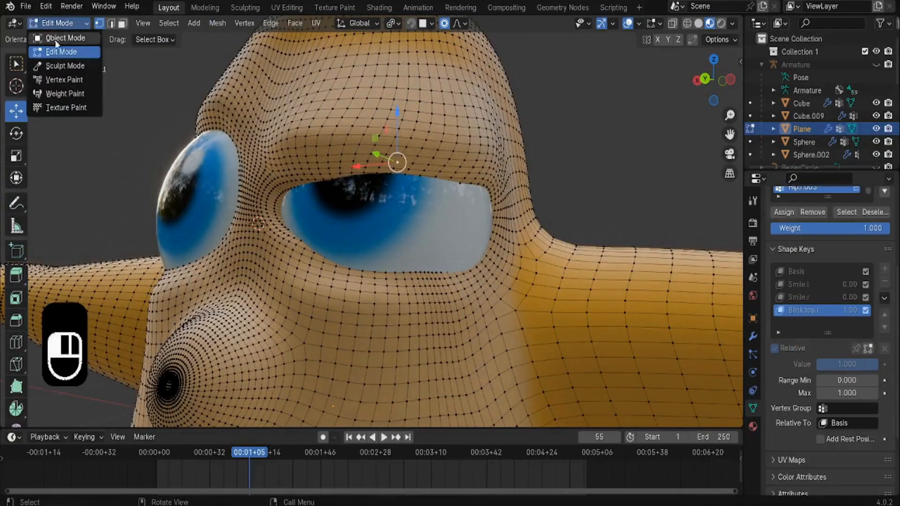
click(58, 65)
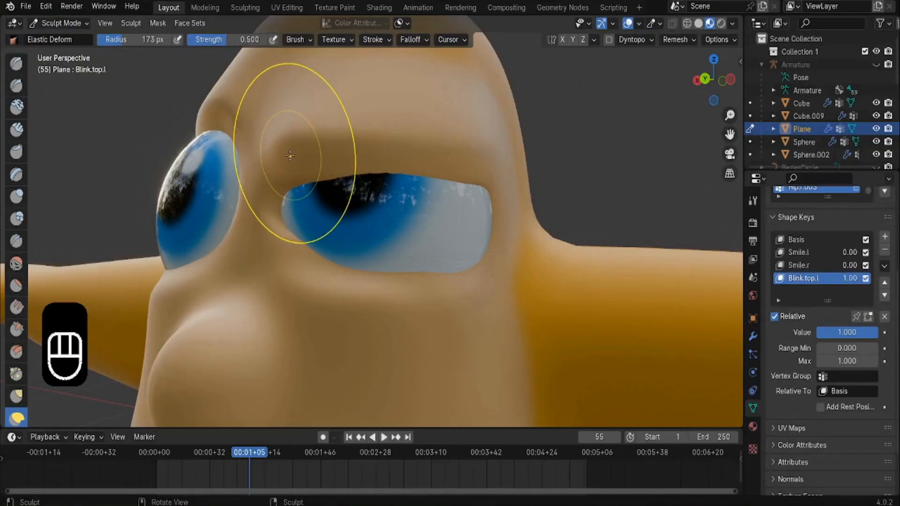
Smooth the brow and upper lid above the left eye with the Smooth brush at strength 0.301.
mouse_move(267, 150)
middle_down()
mouse_move(313, 177)
mouse_move(326, 173)
middle_up()
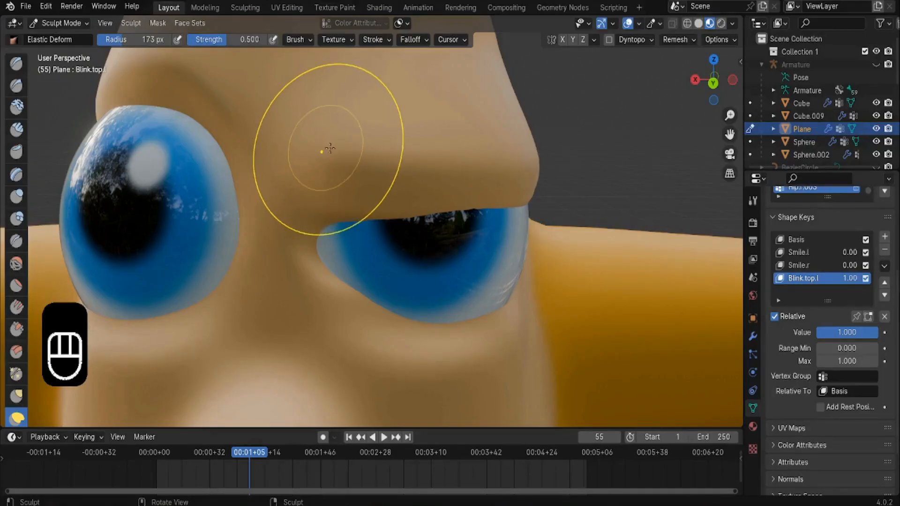
middle_drag(378, 161, 257, 117)
click(45, 23)
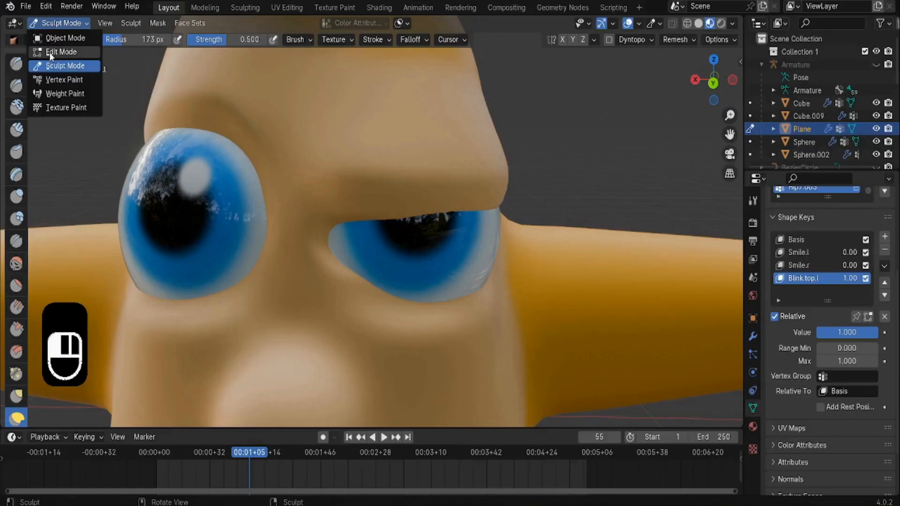
click(17, 264)
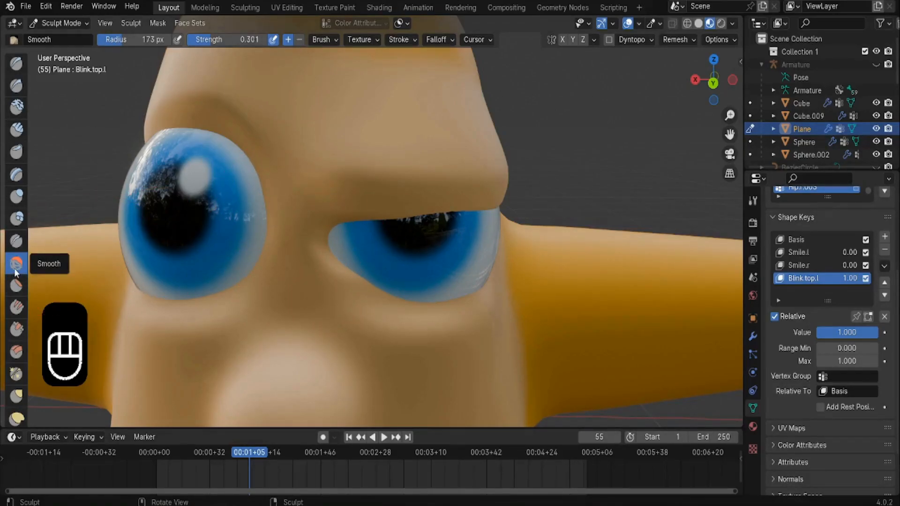
scroll(274, 174, up, 1)
drag(333, 150, 383, 149)
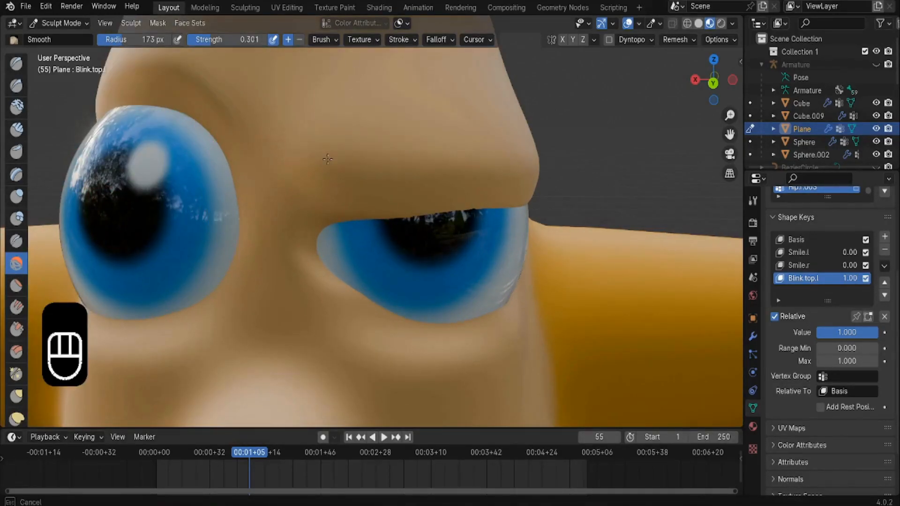
middle_drag(331, 172, 392, 180)
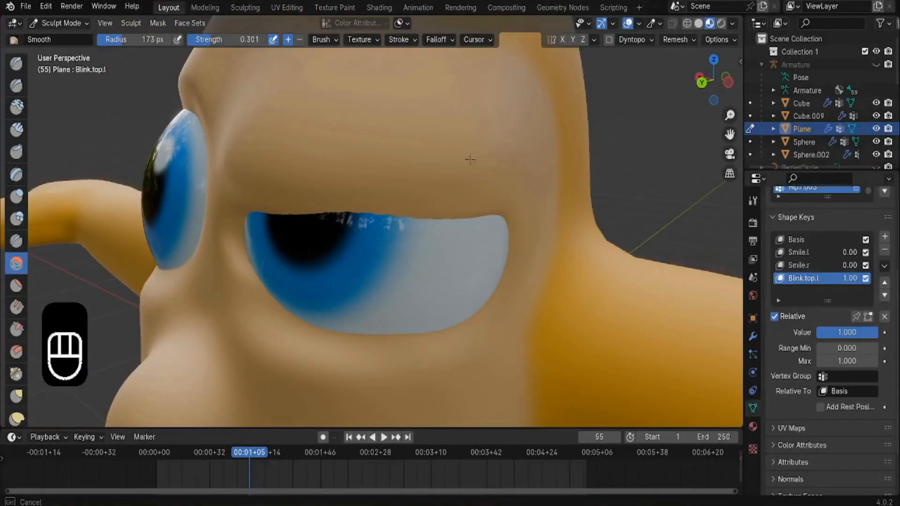
middle_drag(271, 150, 359, 193)
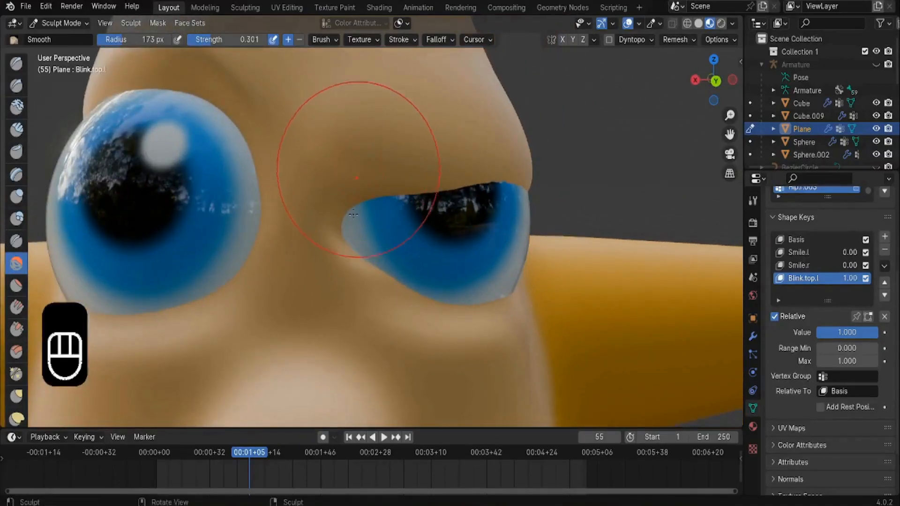
Smooth the skin along the left eye's lower lid.
mouse_move(402, 302)
shift+middle_down()
mouse_move(305, 169)
mouse_move(261, 176)
shift+middle_up()
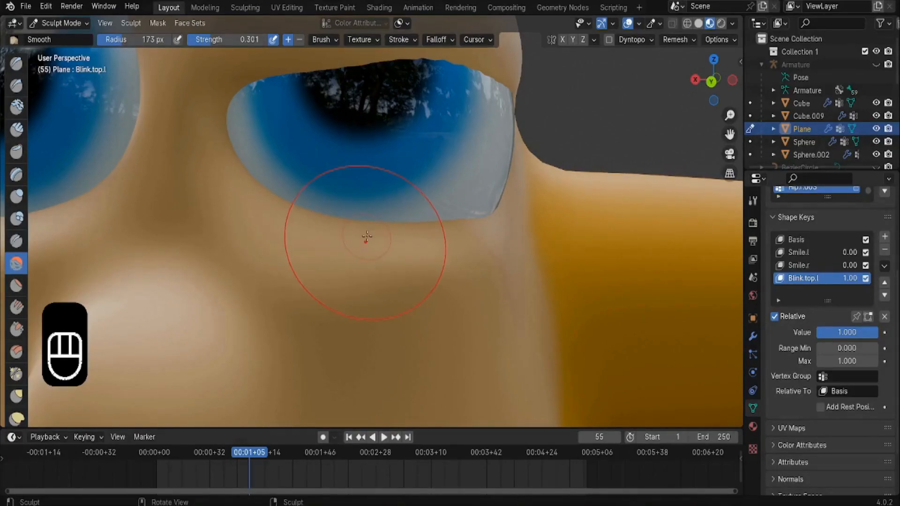
middle_drag(362, 235, 325, 241)
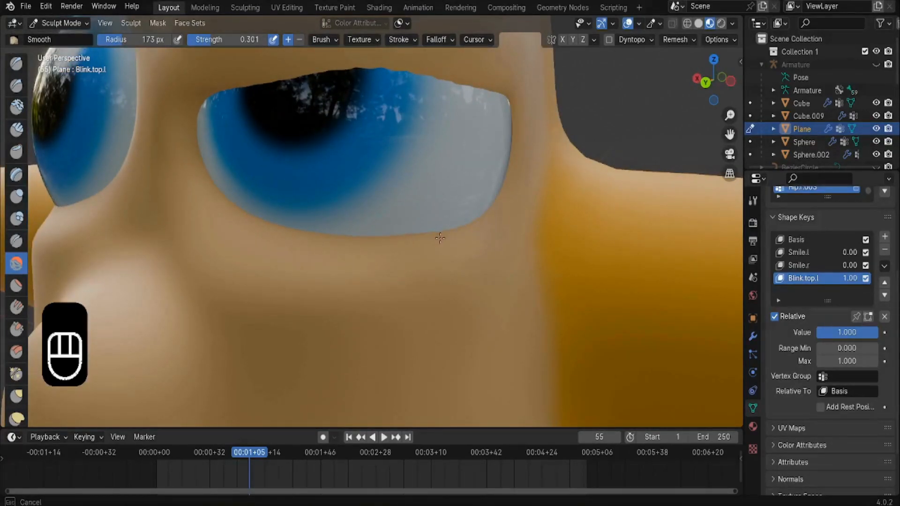
scroll(203, 162, down, 4)
middle_drag(203, 163, 356, 224)
scroll(356, 224, up, 1)
With Elastic Deform, pull the left upper lid's outer part down in the back view and outward over the eyeball from above.
click(713, 86)
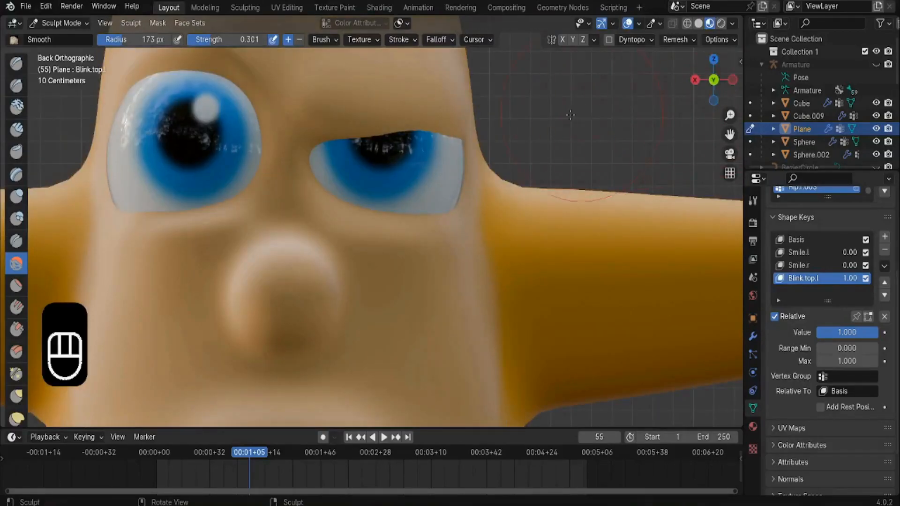
shift+middle_drag(546, 129, 522, 189)
scroll(522, 188, up, 2)
scroll(495, 190, up, 1)
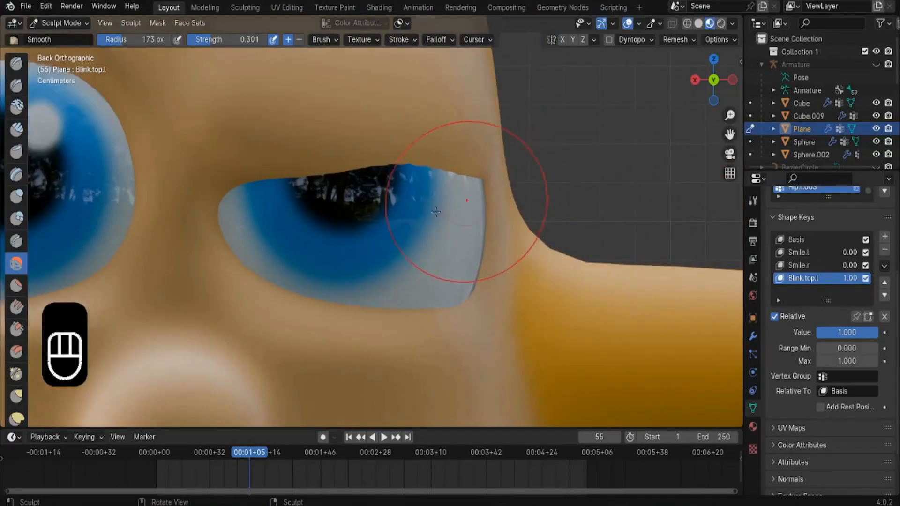
scroll(14, 401, down, 3)
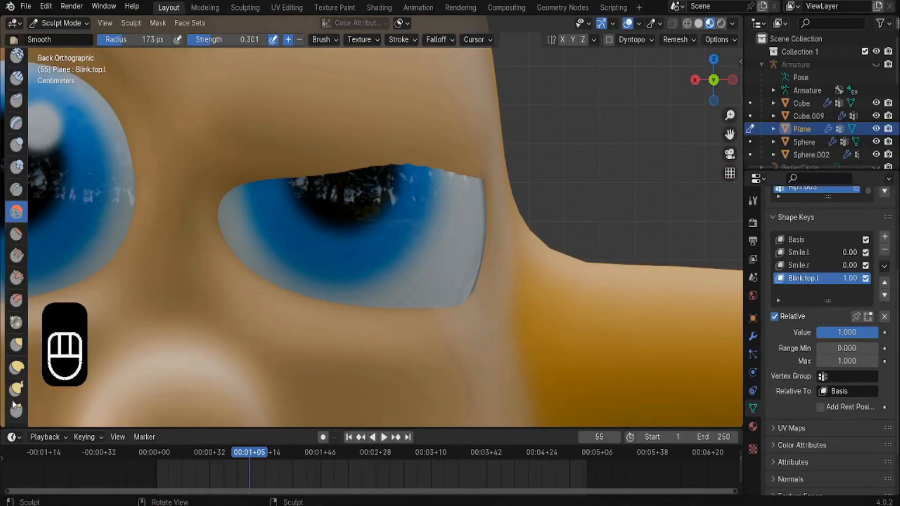
click(17, 370)
mouse_move(407, 160)
mouse_down()
mouse_move(422, 226)
mouse_move(421, 211)
mouse_up()
middle_drag(420, 211, 426, 324)
drag(436, 298, 476, 311)
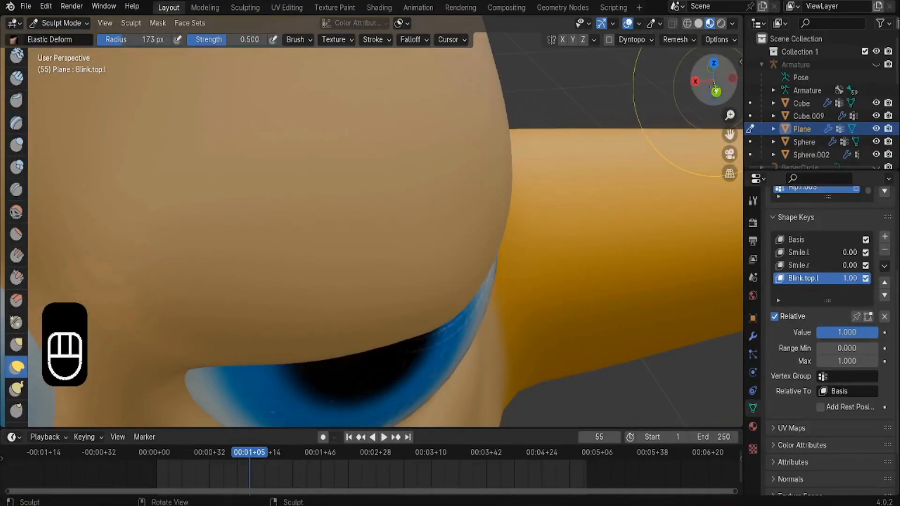
In the back view, straighten the left upper lid's edge with Elastic Deform by nudging its outer part up.
click(716, 91)
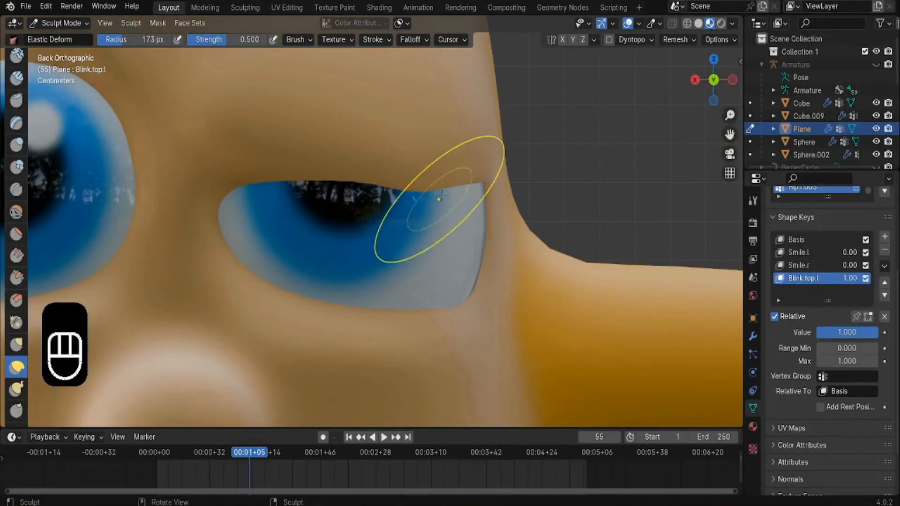
drag(413, 189, 421, 136)
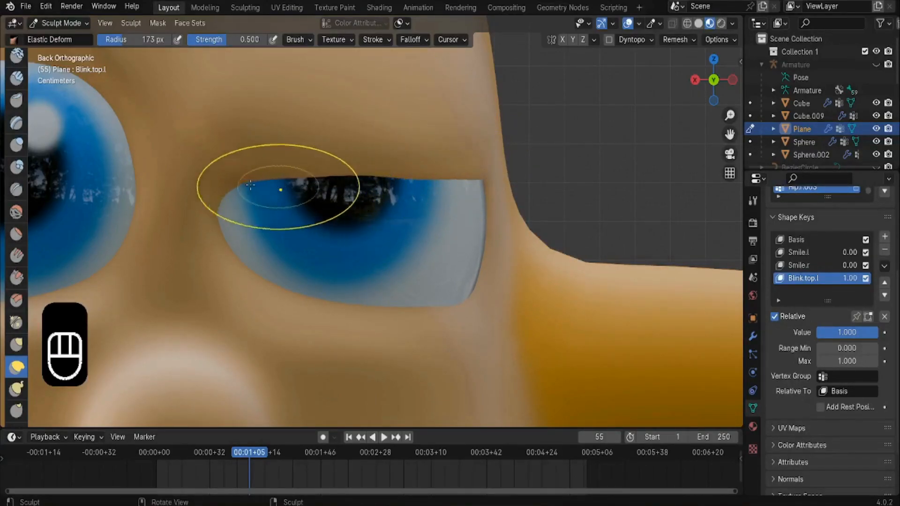
scroll(238, 185, down, 5)
scroll(239, 190, down, 4)
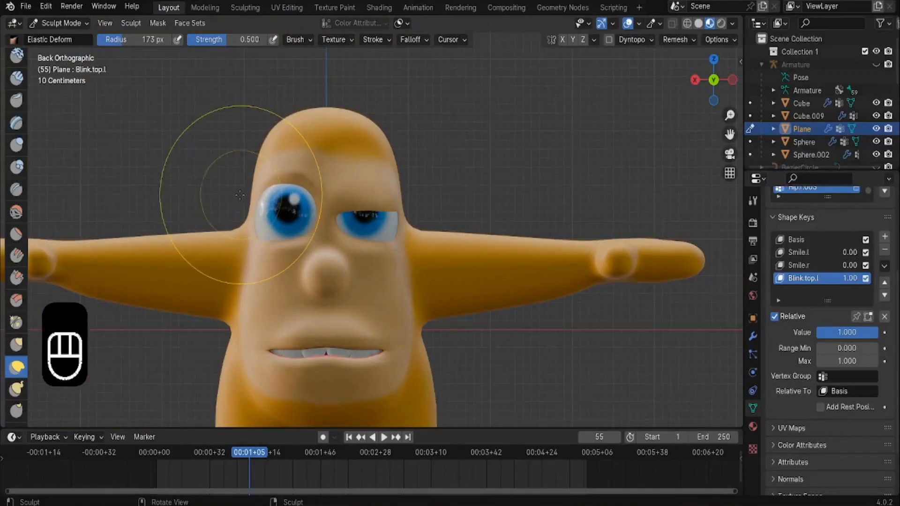
middle_drag(241, 195, 204, 197)
scroll(215, 187, up, 5)
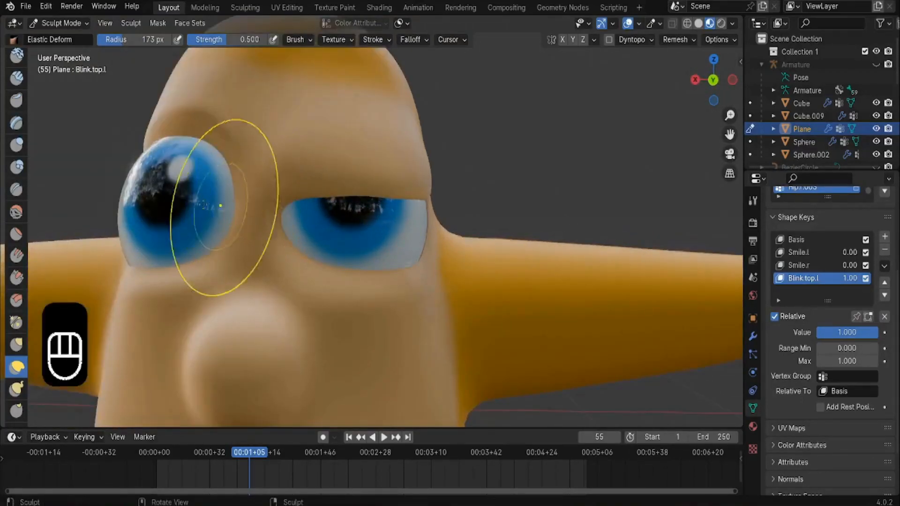
Return to Object Mode and preview the left upper lid blink at full value 1.000 from several angles.
click(59, 23)
click(43, 42)
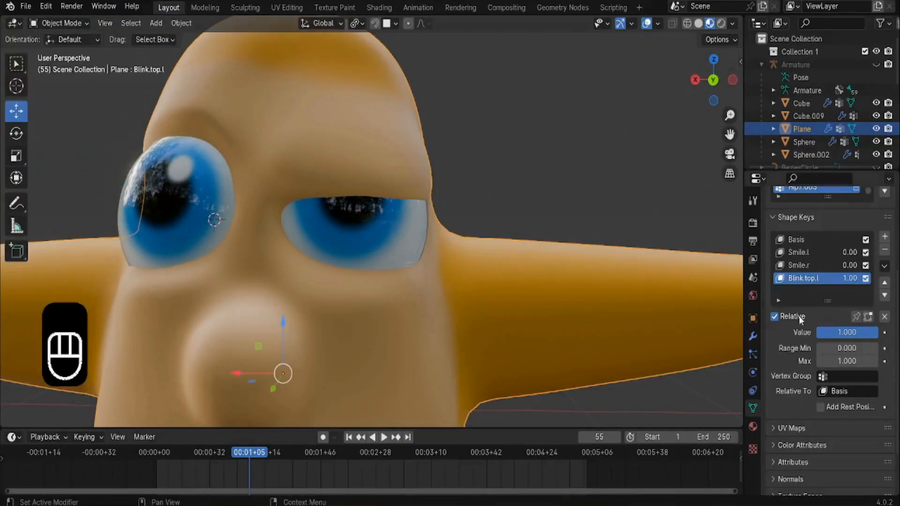
mouse_move(824, 334)
mouse_down()
mouse_move(787, 334)
mouse_move(824, 334)
mouse_up()
scroll(487, 192, down, 6)
middle_drag(372, 163, 422, 204)
scroll(341, 201, up, 5)
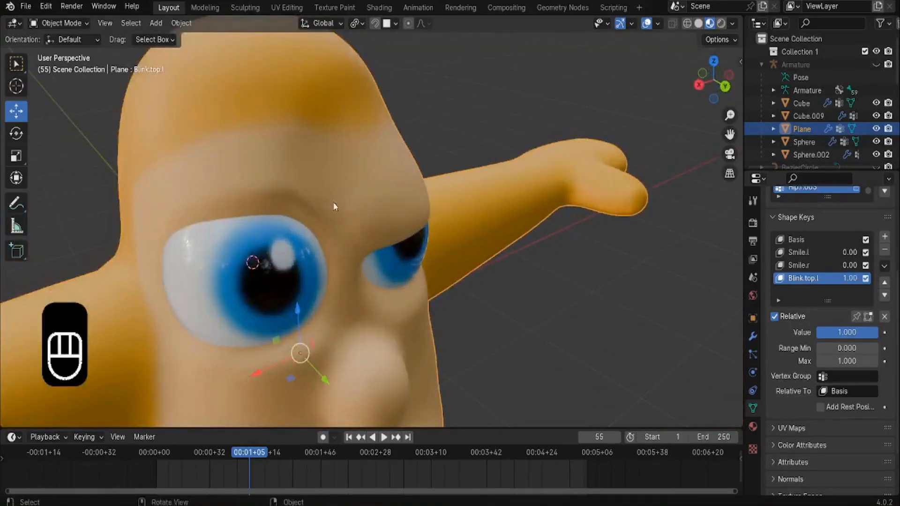
middle_drag(294, 214, 270, 179)
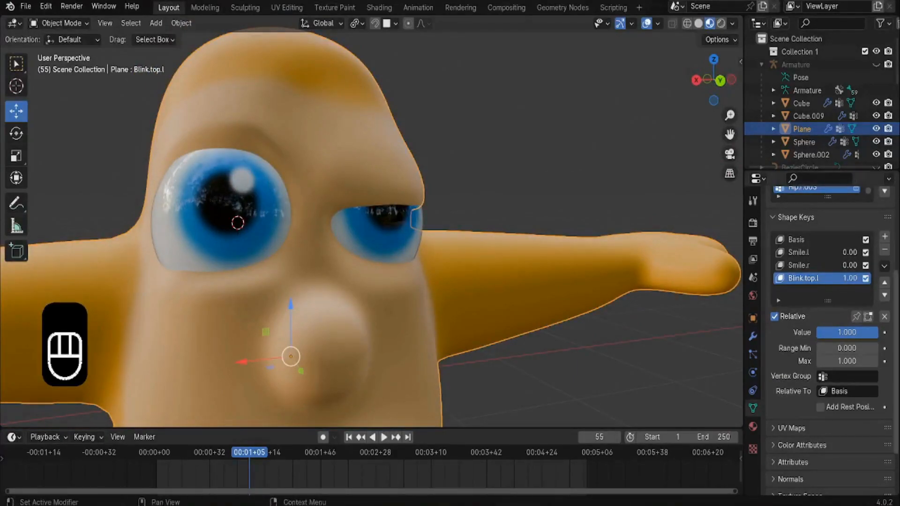
Create a new shape key from the current mix and set Blink.top.l to 0.000.
click(884, 266)
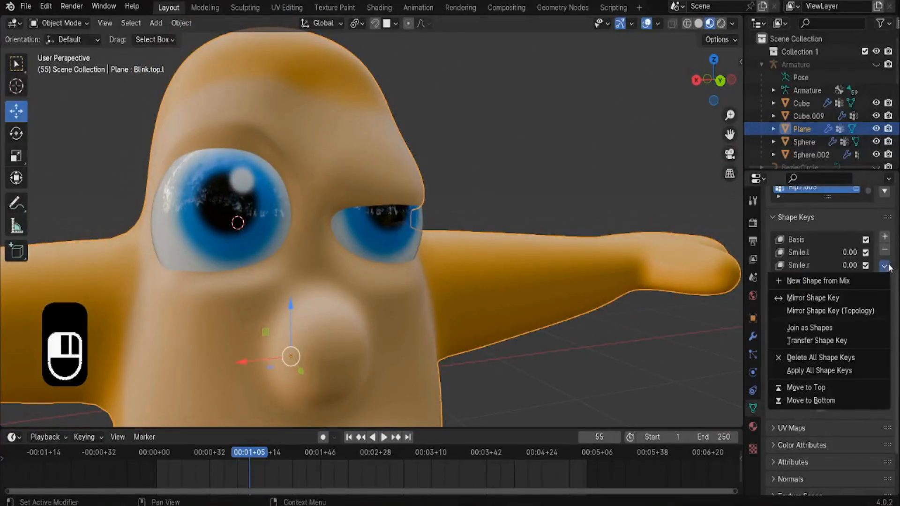
click(854, 282)
drag(847, 332, 811, 332)
click(813, 279)
click(800, 292)
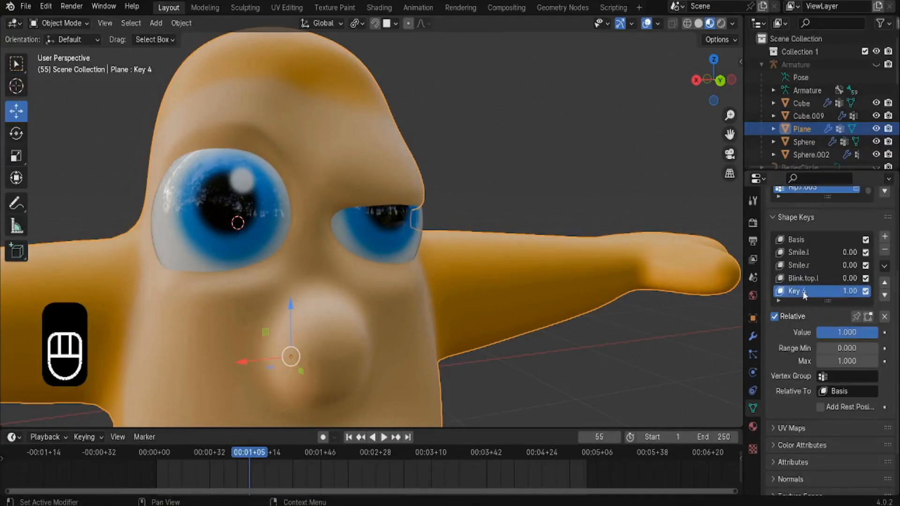
Mirror the new shape key by topology to the right eye and preview it at full value 1.000.
click(883, 267)
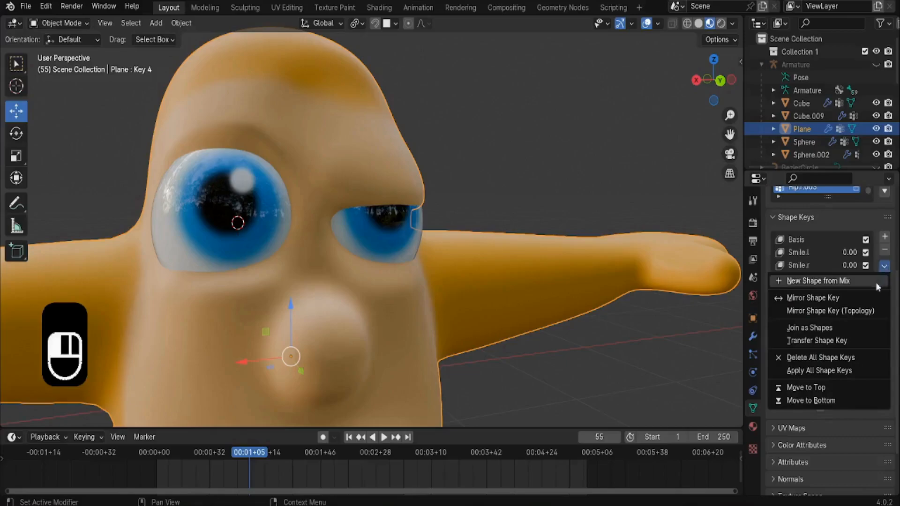
click(849, 311)
middle_drag(281, 201, 415, 242)
drag(835, 330, 879, 335)
Check the mouth from below while varying the mirrored key's value, and name the key Blink.top.r.
scroll(416, 272, down, 3)
middle_drag(328, 298, 219, 325)
scroll(218, 325, up, 5)
shift+middle_drag(384, 328, 282, 226)
scroll(283, 226, up, 2)
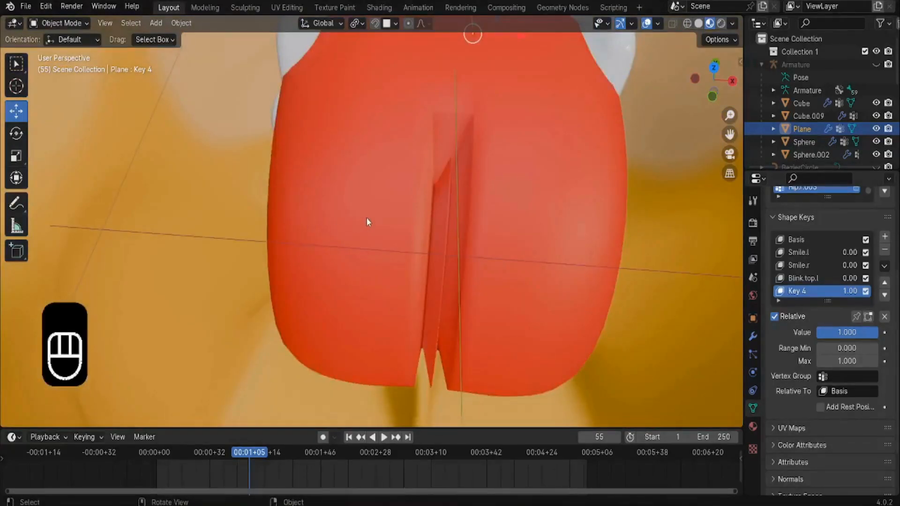
shift+middle_drag(501, 170, 333, 185)
mouse_move(828, 335)
mouse_down()
mouse_move(810, 335)
mouse_move(839, 336)
mouse_up()
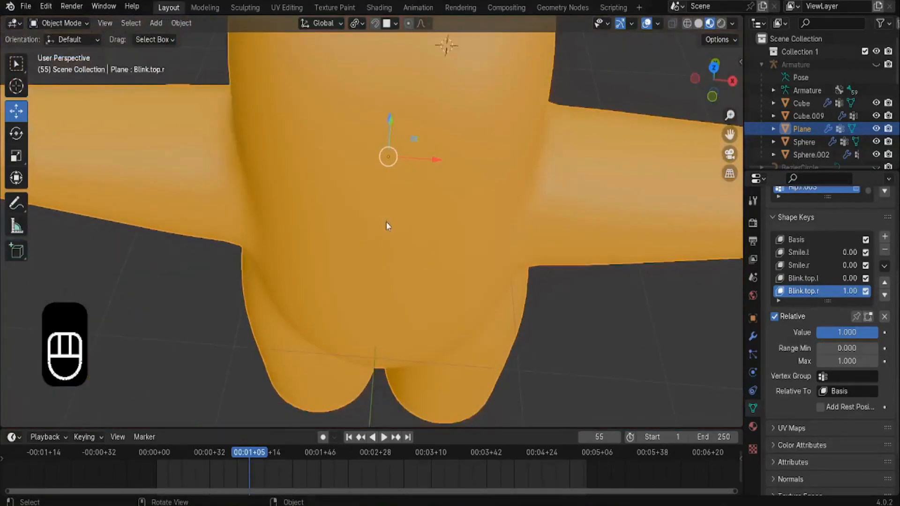
middle_drag(386, 221, 325, 178)
scroll(342, 178, up, 2)
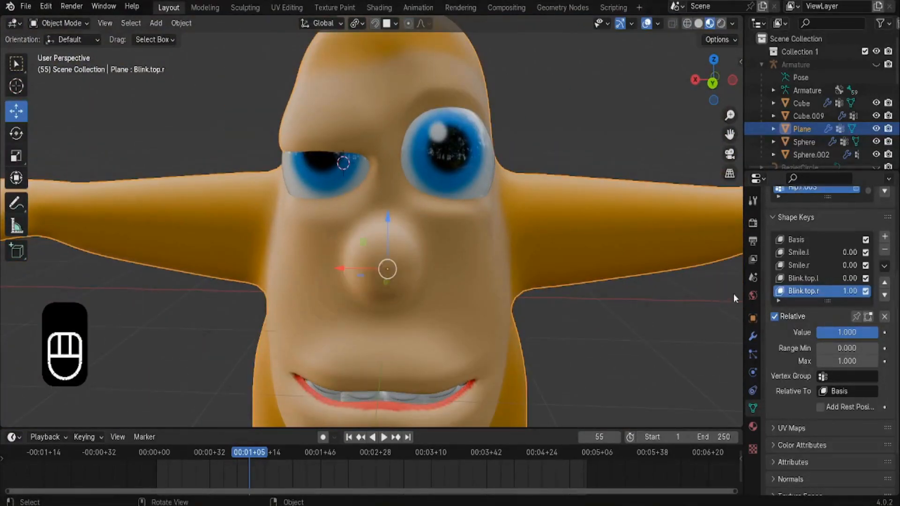
Set Blink.top.l to 1.000 alongside Blink.top.r and check both lowered upper lids up close.
click(796, 278)
drag(839, 334, 878, 335)
middle_drag(415, 290, 394, 215)
scroll(391, 202, up, 6)
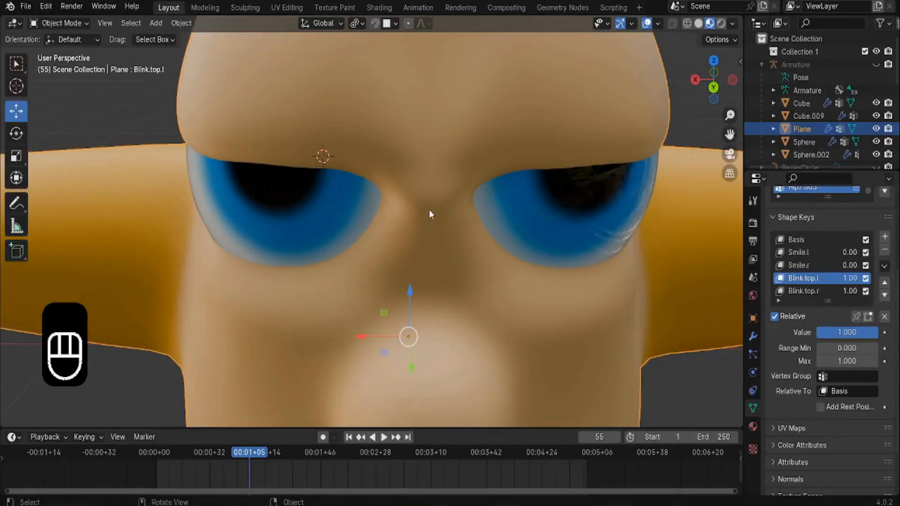
scroll(406, 226, down, 2)
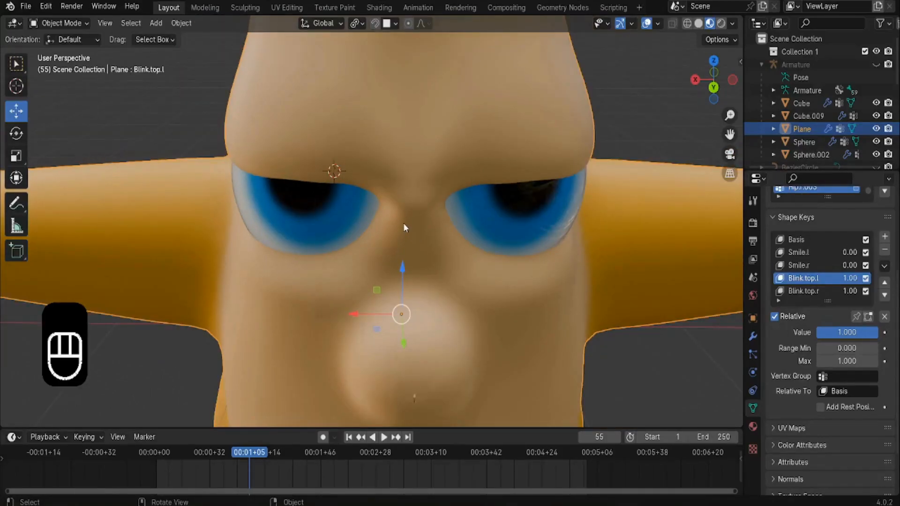
scroll(402, 223, down, 4)
scroll(380, 184, up, 2)
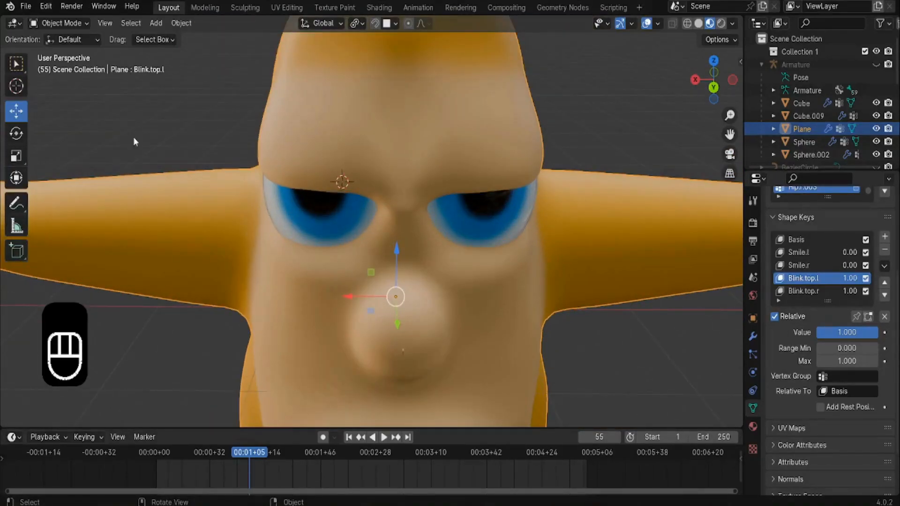
In Sculpt Mode, smooth the skin between the eyes on Blink.top.l with the Smooth brush at strength 0.301.
click(43, 23)
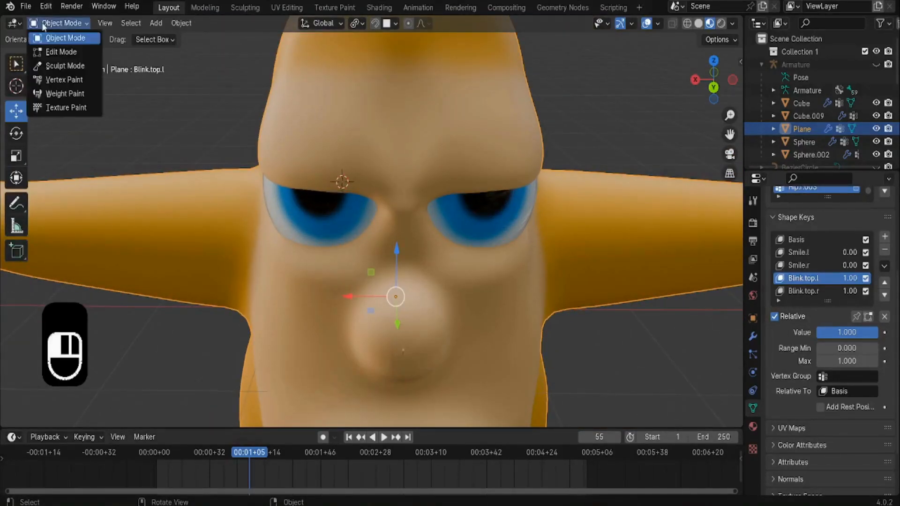
click(45, 67)
scroll(377, 211, up, 2)
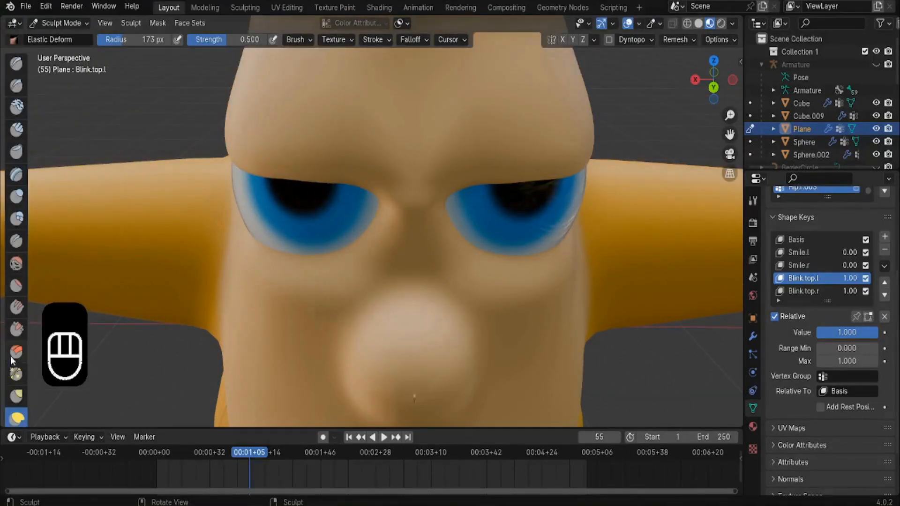
click(16, 264)
shift+middle_drag(382, 261, 403, 237)
scroll(404, 237, up, 3)
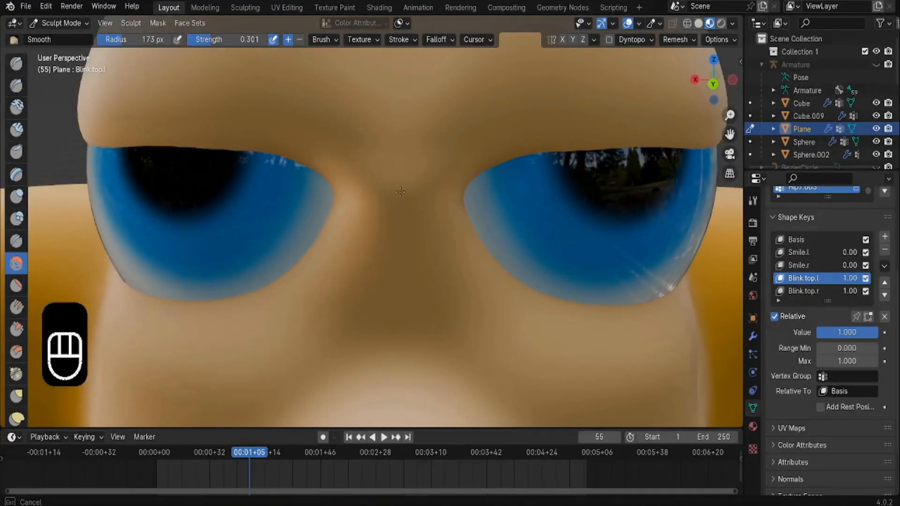
Smooth the area between the brows on Blink.top.r and Blink.top.l in turn.
click(790, 293)
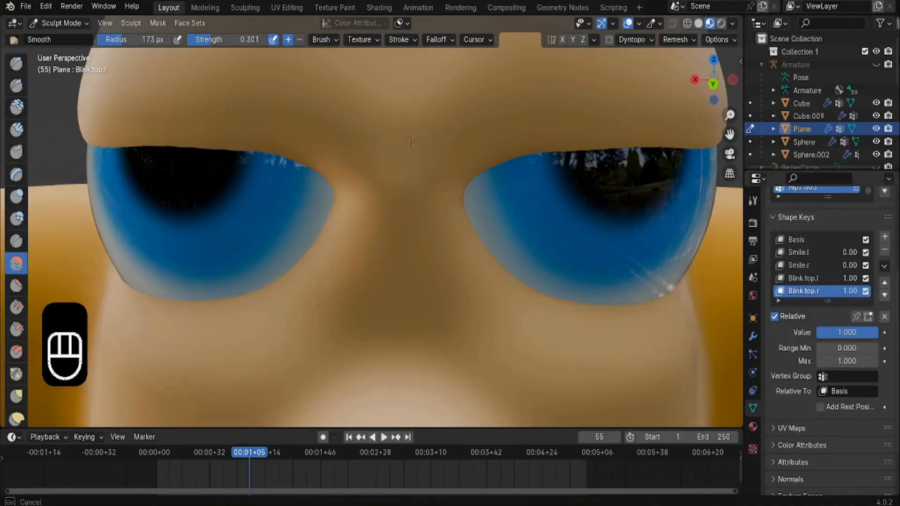
click(796, 278)
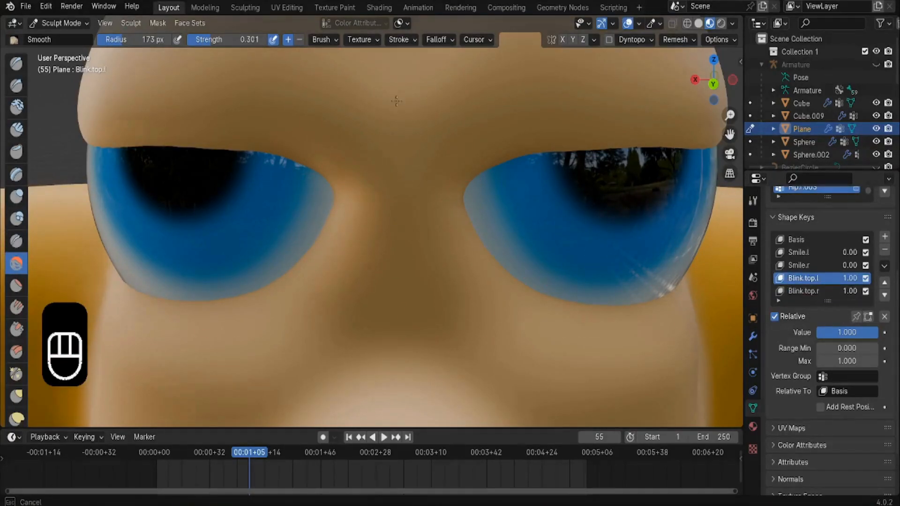
click(802, 291)
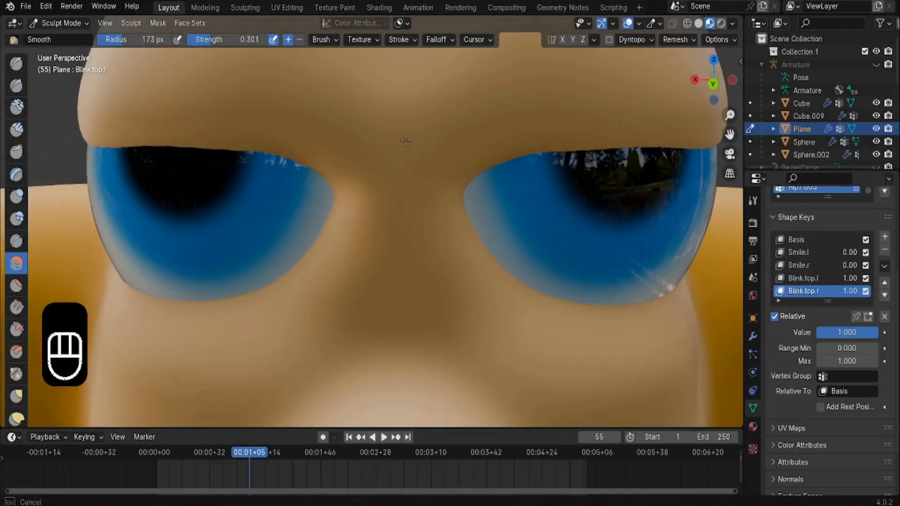
scroll(403, 200, down, 2)
mouse_move(401, 196)
mouse_down()
mouse_move(376, 128)
mouse_move(382, 169)
mouse_up()
Examine the brow and both lowered upper lids from above, from the front and up close.
middle_drag(382, 159, 383, 196)
scroll(378, 232, down, 1)
middle_drag(377, 233, 379, 180)
mouse_move(379, 141)
middle_down()
mouse_move(375, 180)
mouse_move(373, 146)
middle_up()
scroll(375, 179, down, 4)
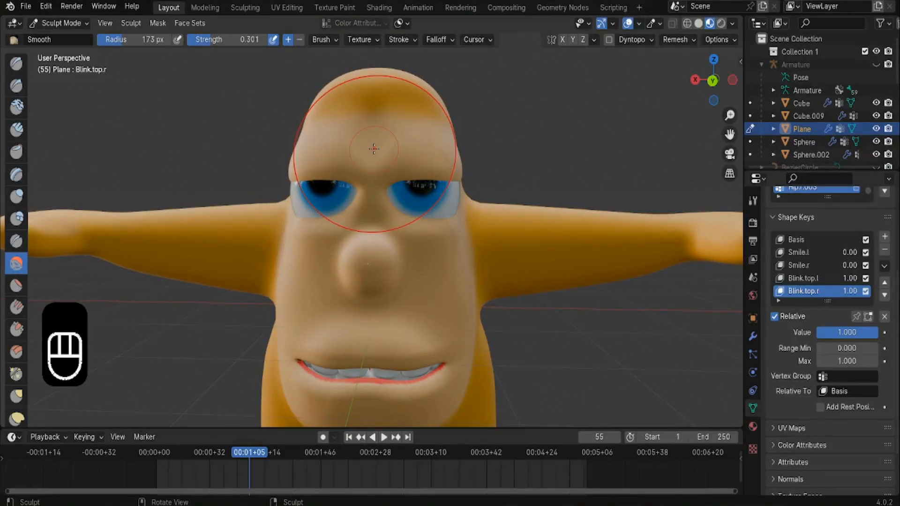
scroll(373, 149, up, 5)
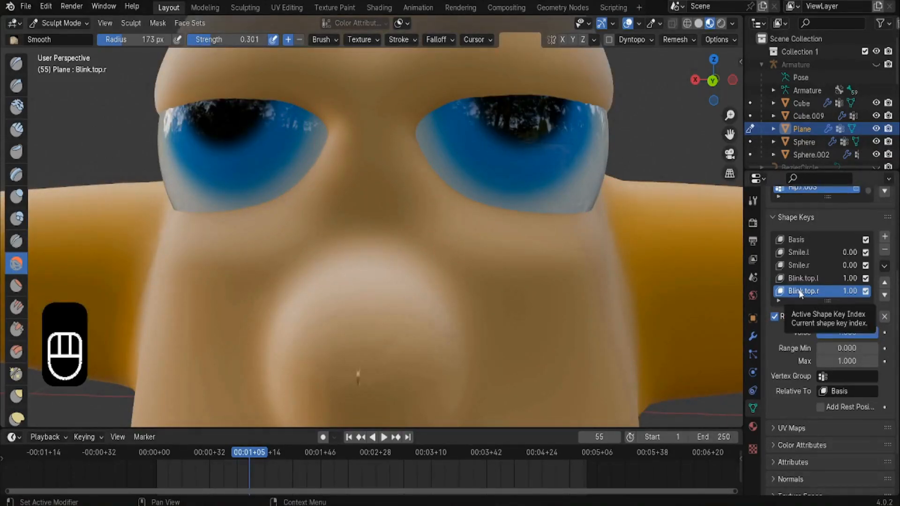
scroll(801, 292, up, 5)
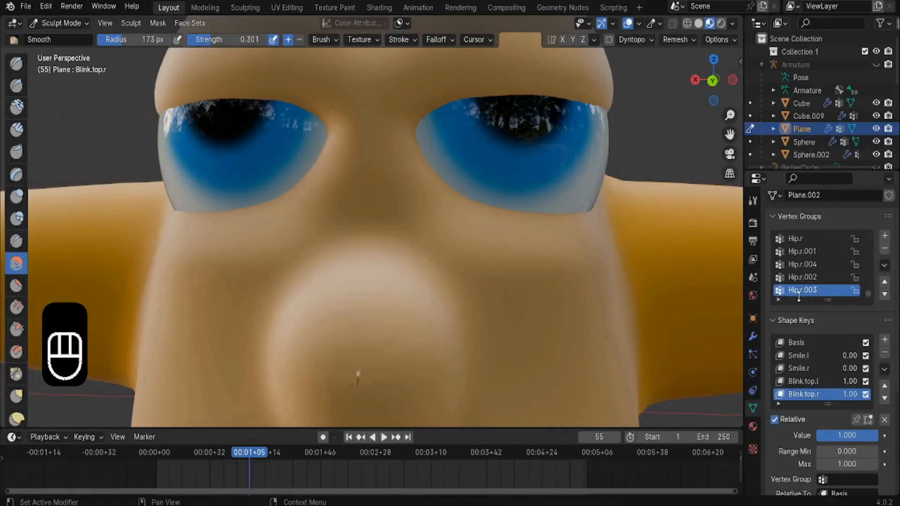
scroll(800, 292, down, 3)
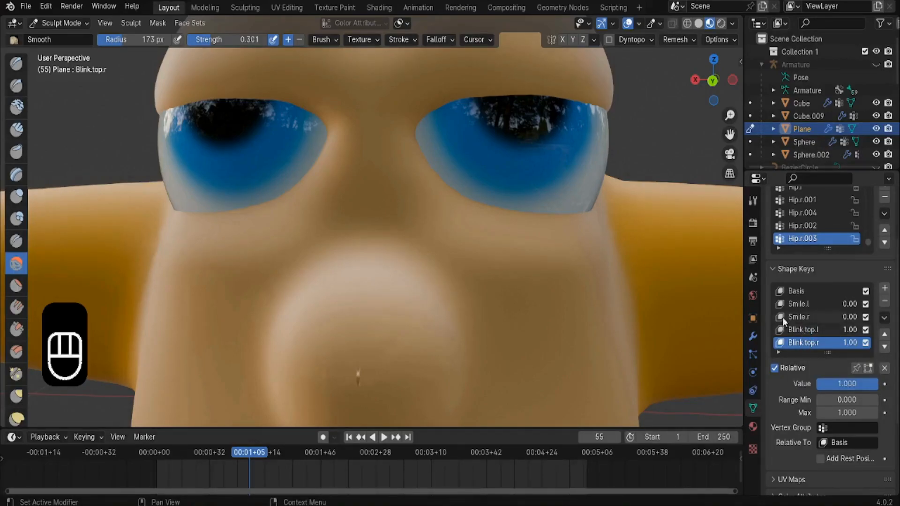
middle_drag(454, 143, 454, 162)
scroll(445, 161, up, 2)
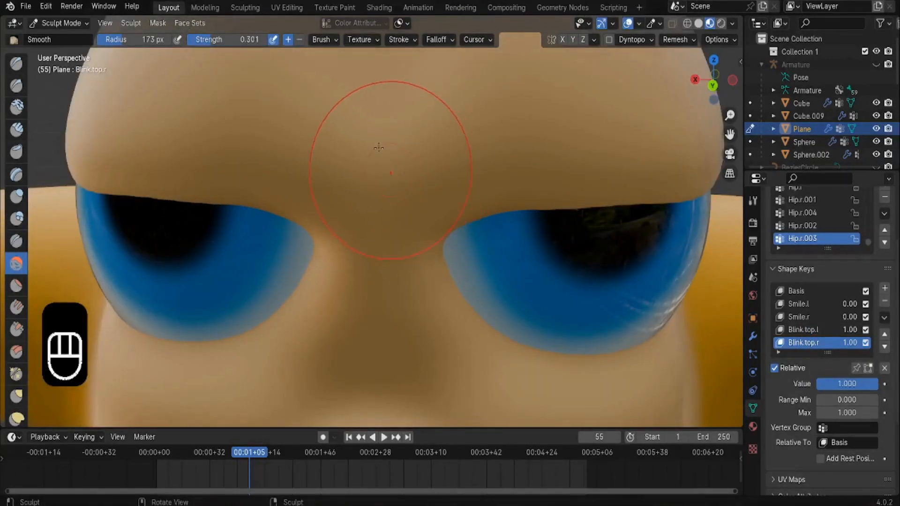
scroll(377, 146, down, 2)
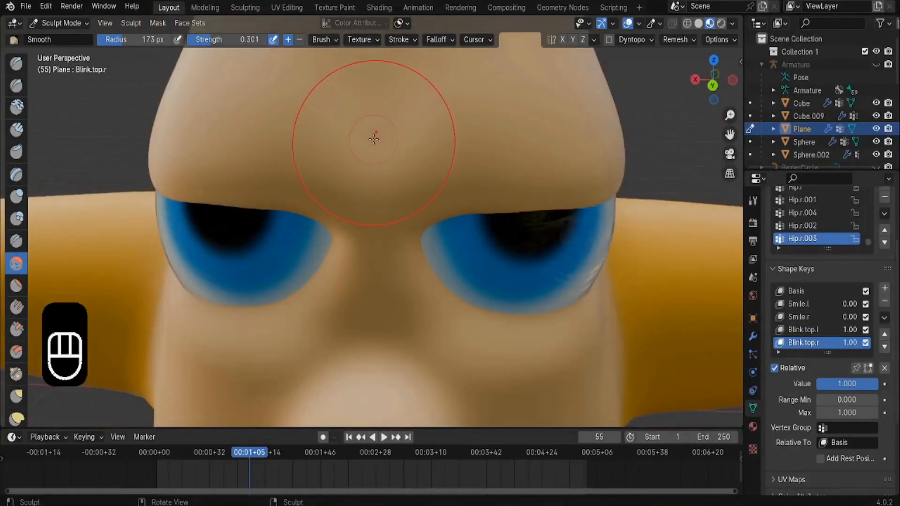
Smooth the lower forehead above the nose, switching between Blink.top.l and Blink.top.r.
click(796, 331)
click(801, 345)
scroll(328, 224, down, 1)
middle_drag(328, 224, 324, 210)
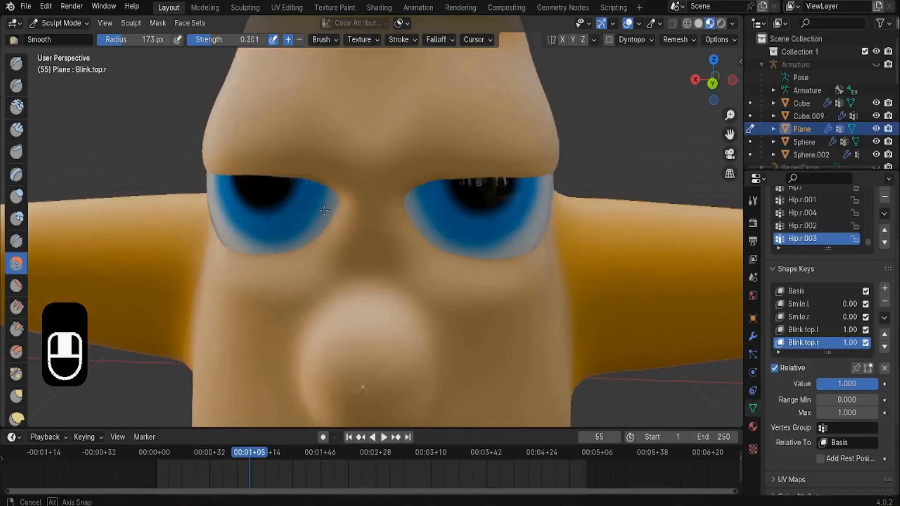
scroll(324, 209, down, 4)
scroll(324, 209, up, 1)
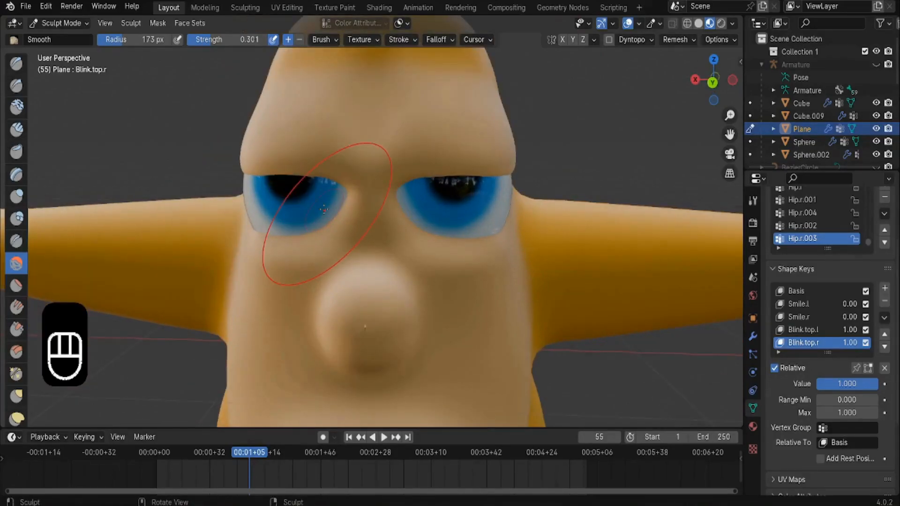
Return to Object Mode and set both Blink.top.r and Blink.top.l to 0.000.
click(53, 23)
click(60, 37)
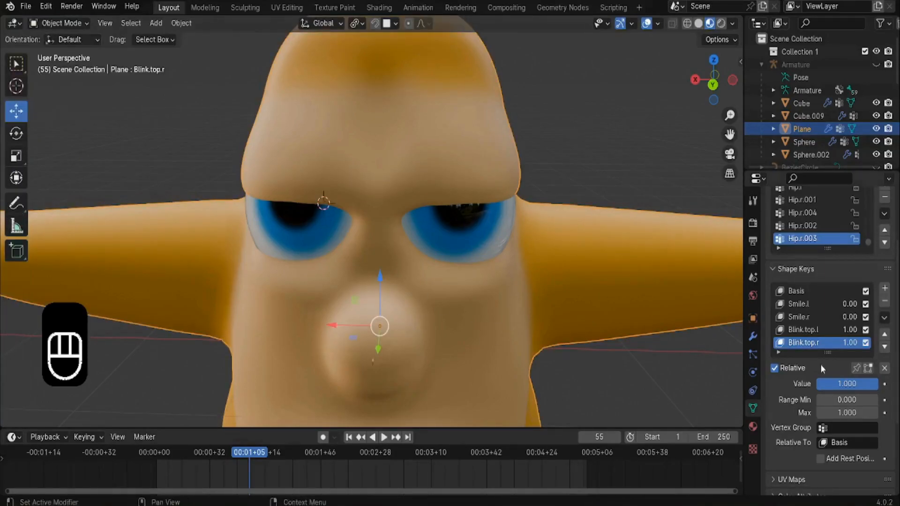
middle_drag(492, 211, 492, 205)
drag(867, 383, 815, 384)
middle_drag(623, 278, 649, 274)
click(803, 331)
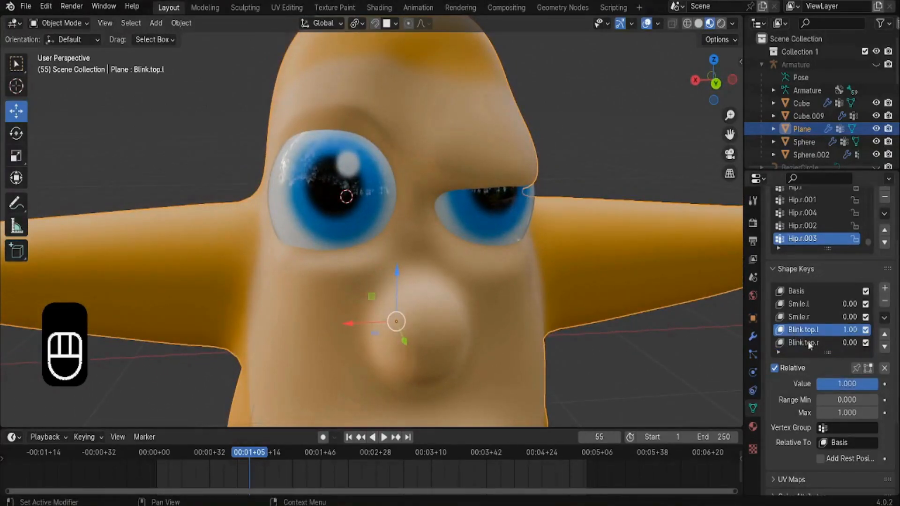
drag(846, 383, 807, 380)
click(811, 346)
Check the fully open eyes and set Blink.top.l to 1.000.
scroll(407, 198, down, 3)
middle_drag(407, 198, 375, 184)
scroll(389, 187, up, 4)
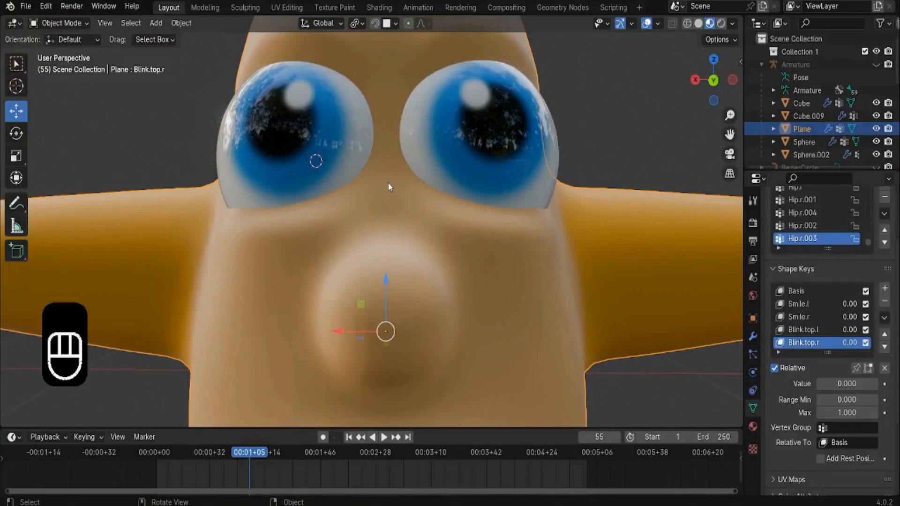
scroll(388, 187, down, 2)
middle_drag(388, 189, 389, 212)
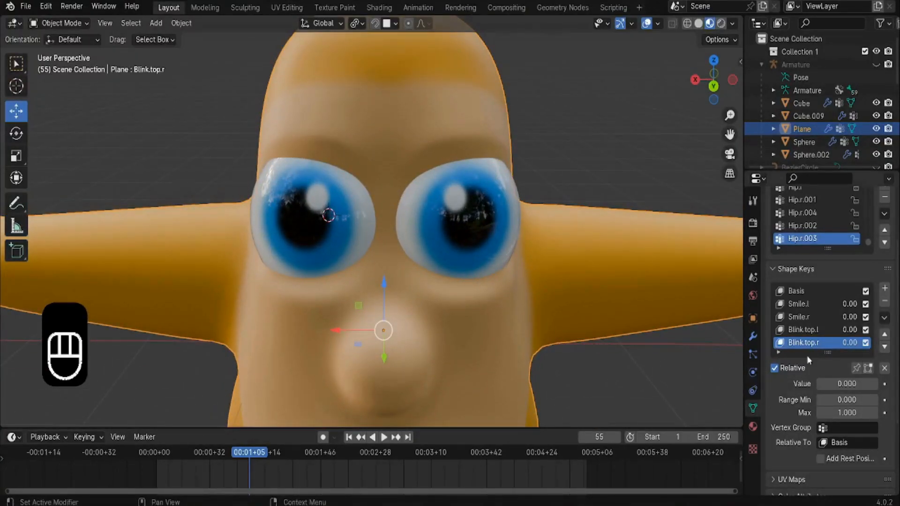
click(809, 329)
drag(849, 329, 875, 329)
middle_drag(446, 284, 432, 253)
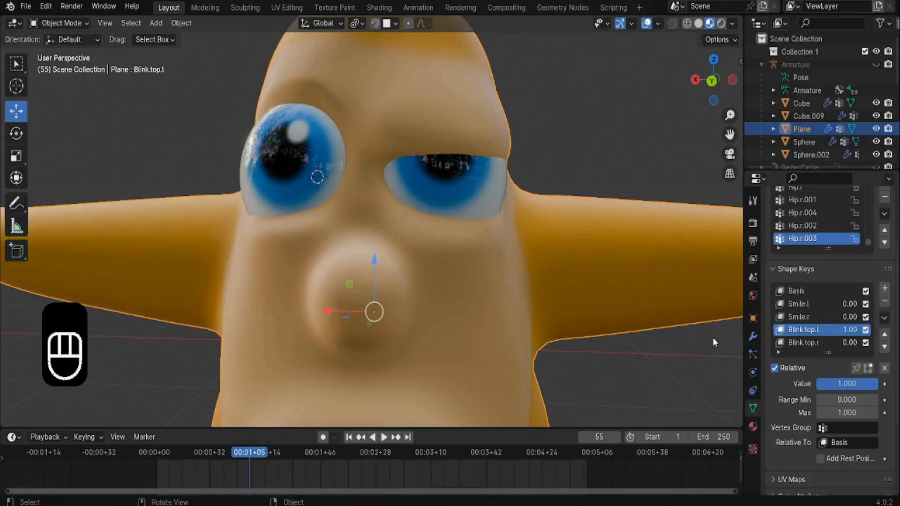
Add a new shape key and name it Blink.bottom.l.
click(884, 288)
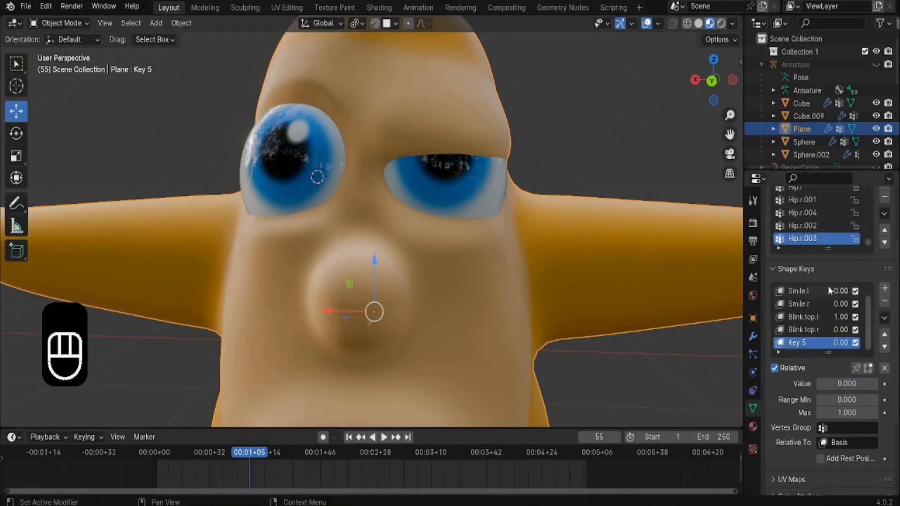
double_click(798, 343)
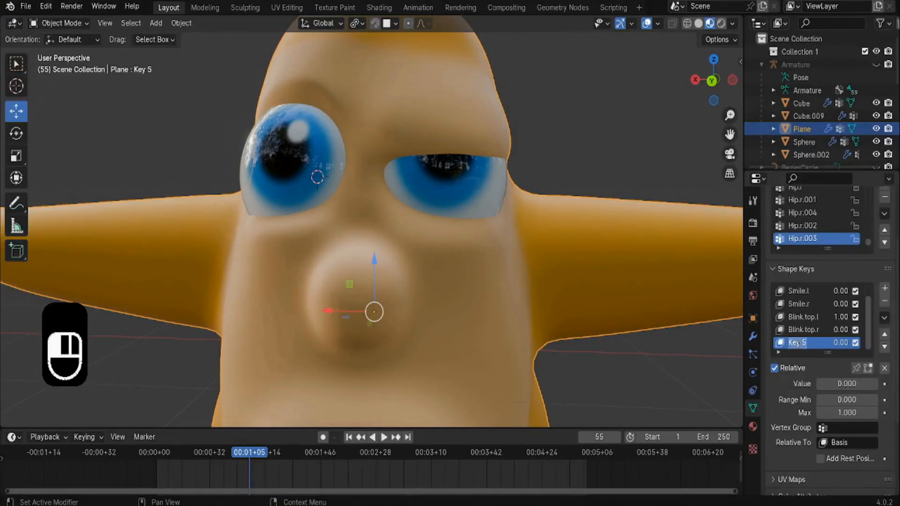
key(BackSpace)
text(B)
text(link.bottom)
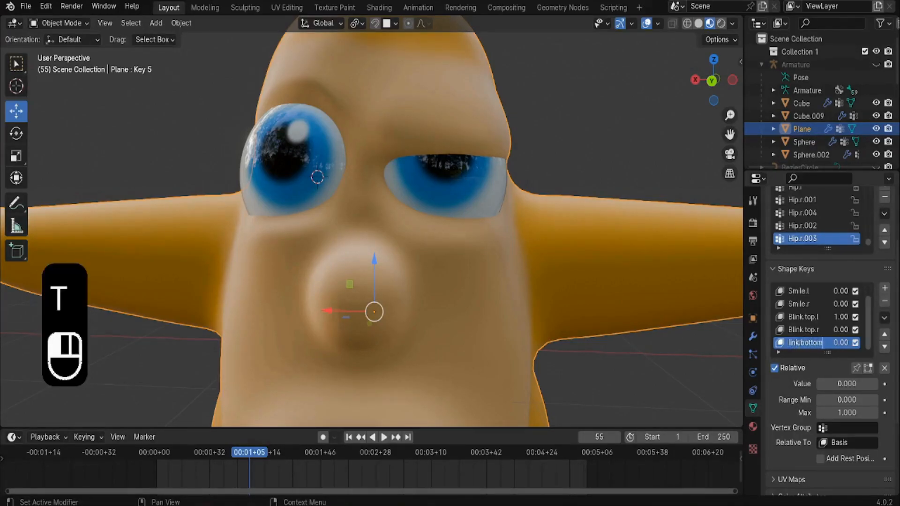
text(.l)
key(Return)
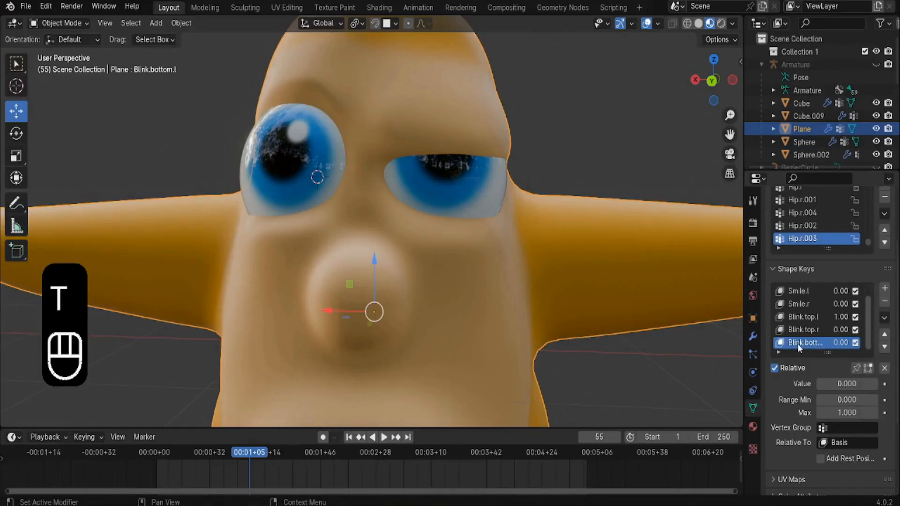
Set the Blink.bottom.l value to 1.000 and enter Edit Mode on the character mesh.
drag(833, 385, 875, 384)
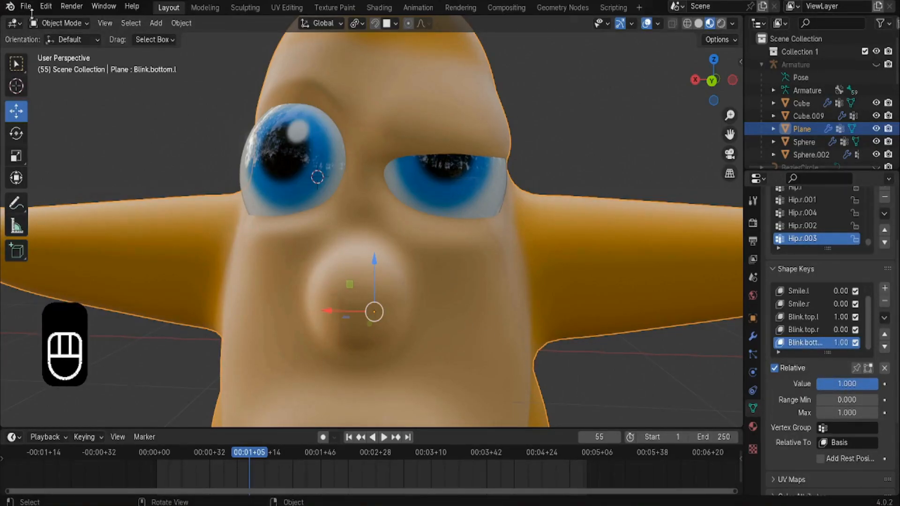
click(51, 23)
click(56, 51)
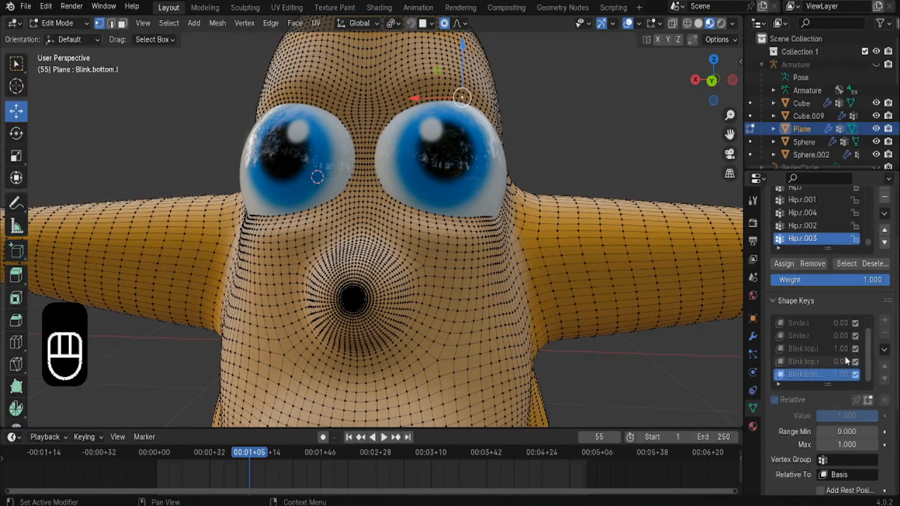
middle_drag(442, 196, 434, 218)
middle_drag(326, 227, 396, 254)
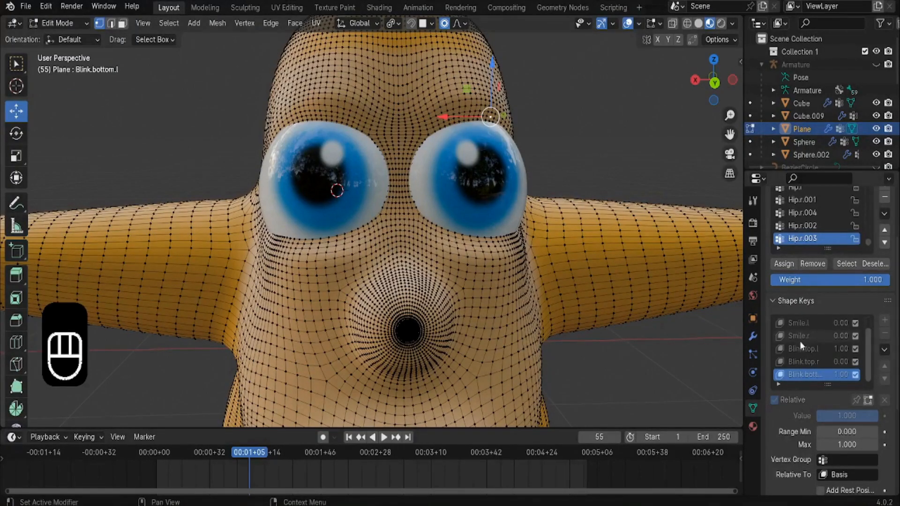
Compare the Blink.top.r and Blink.top.l shapes on the mesh, ending with Blink.bottom.l as the active shape key.
scroll(800, 344, up, 1)
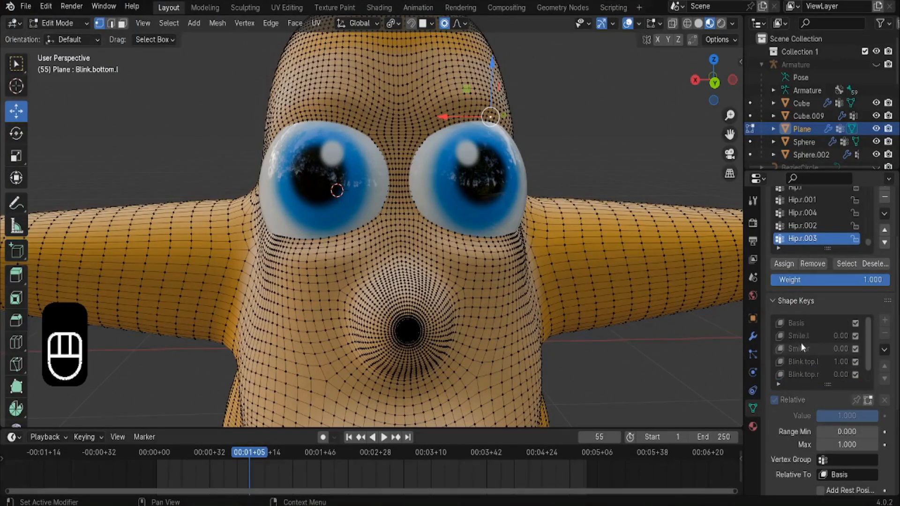
scroll(800, 347, down, 1)
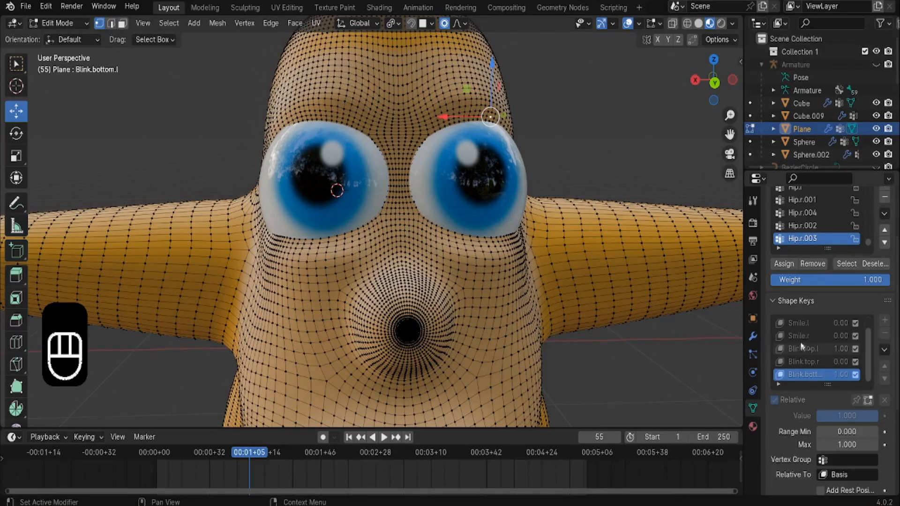
click(806, 365)
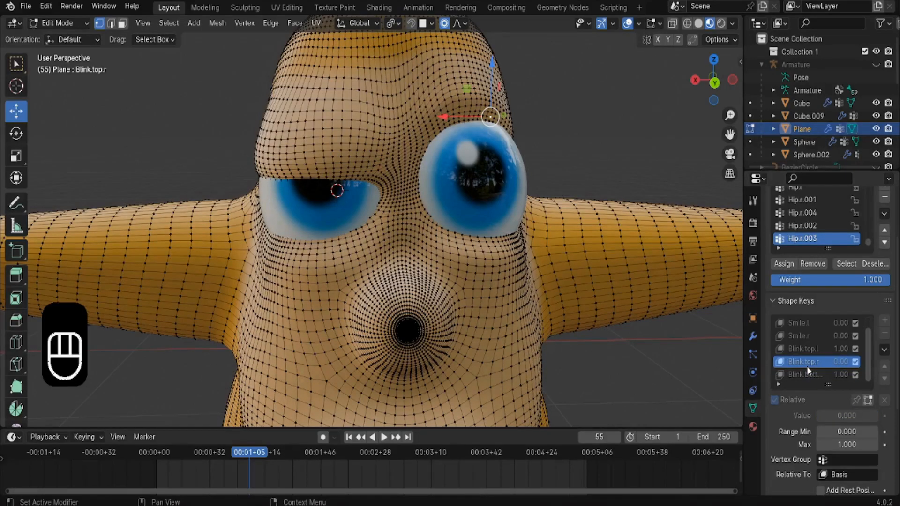
scroll(310, 172, down, 2)
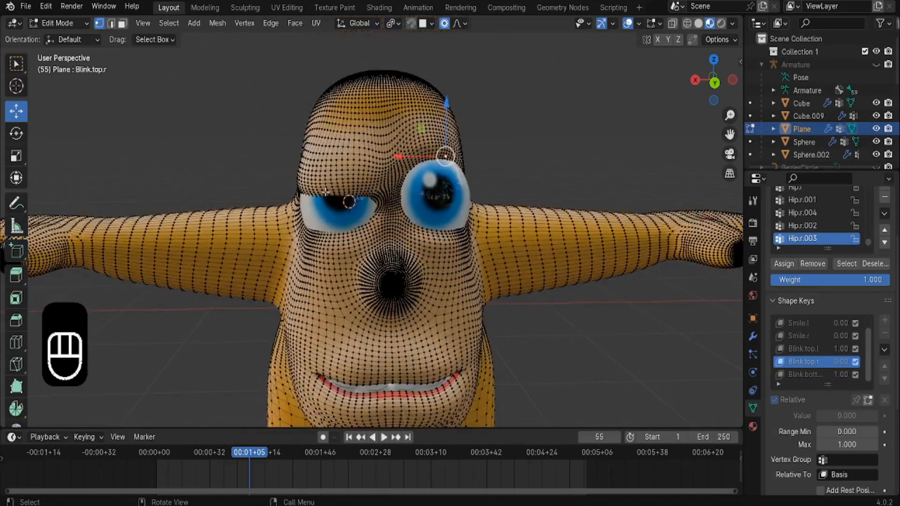
scroll(324, 192, up, 2)
click(811, 349)
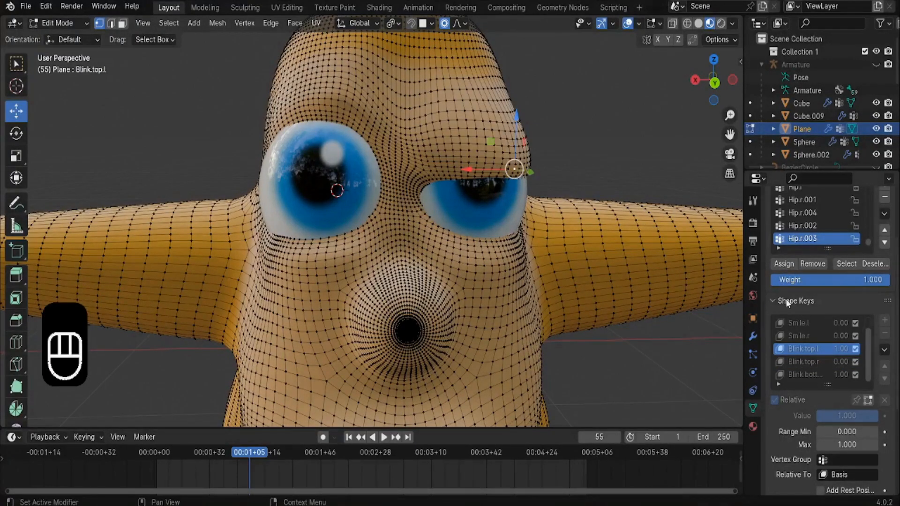
click(809, 375)
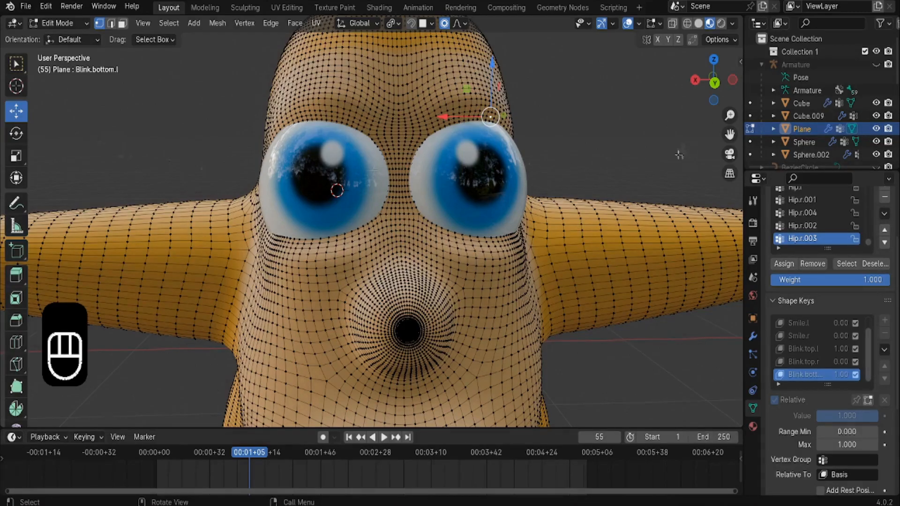
Raise the middle of the left eye's lower lid about 0.31 m in back view, using smooth proportional editing with size 0.683.
click(470, 241)
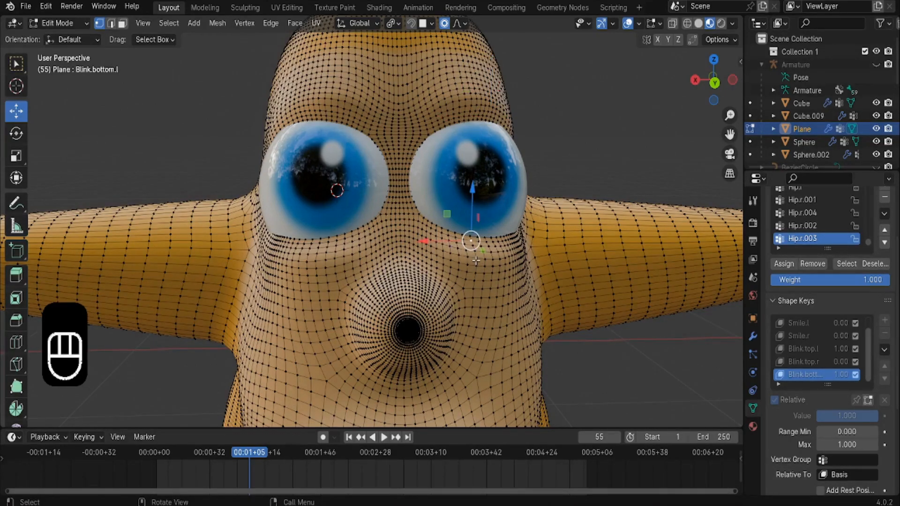
click(714, 83)
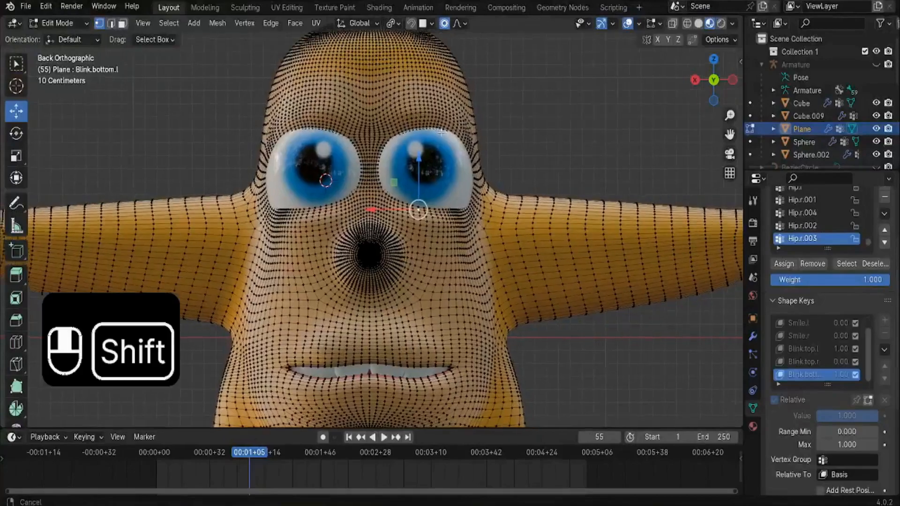
scroll(422, 206, up, 3)
scroll(410, 204, up, 1)
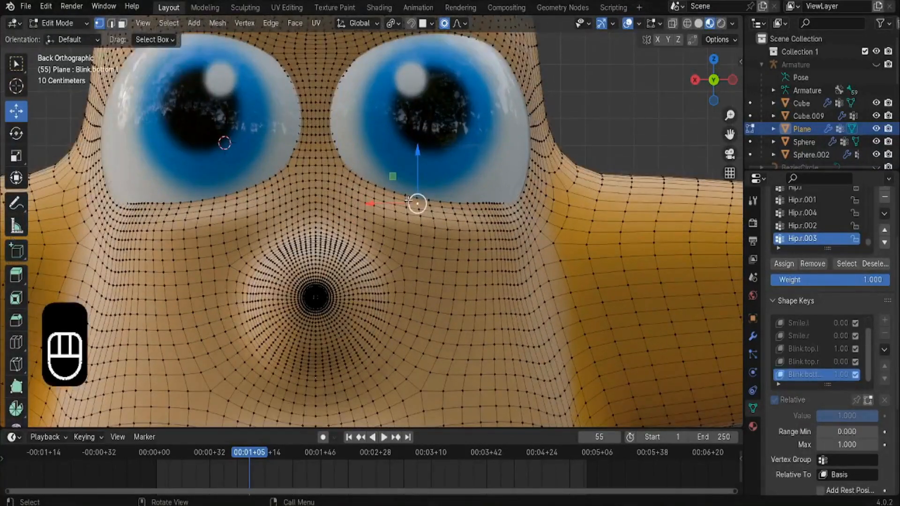
key(g)
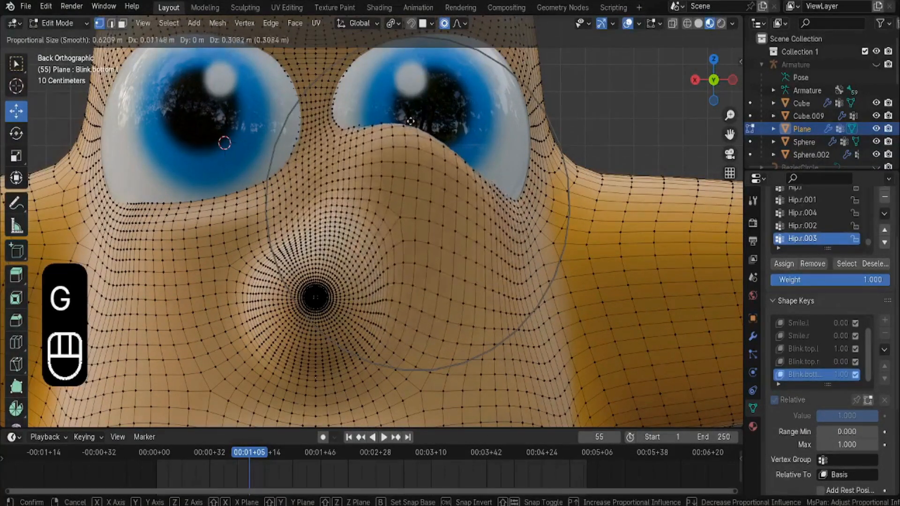
scroll(411, 121, up, 1)
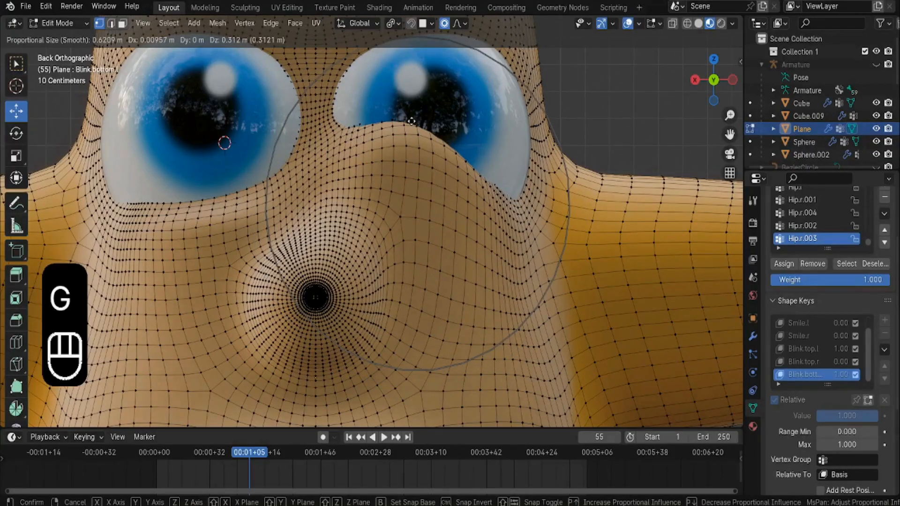
scroll(411, 120, down, 1)
click(411, 121)
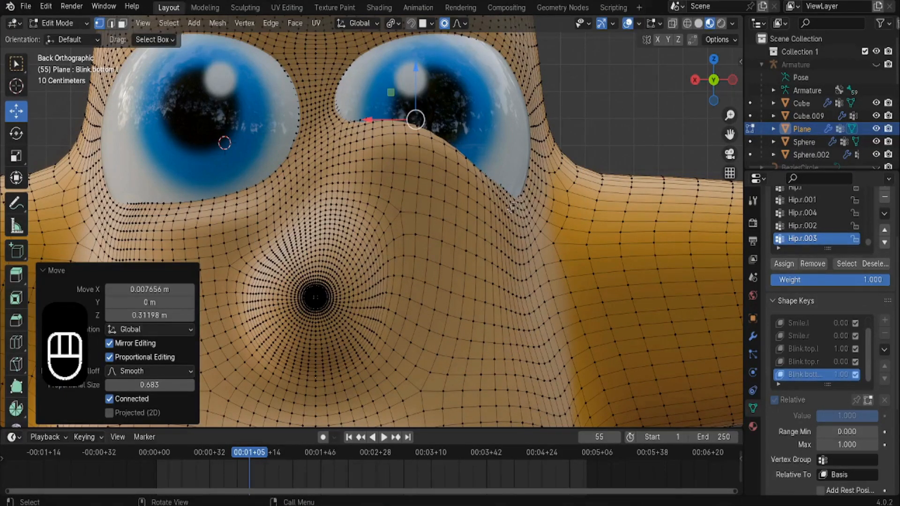
In the side view, raise the outer part of the left eye's lower lid about 0.29 m with proportional editing.
click(518, 196)
click(732, 79)
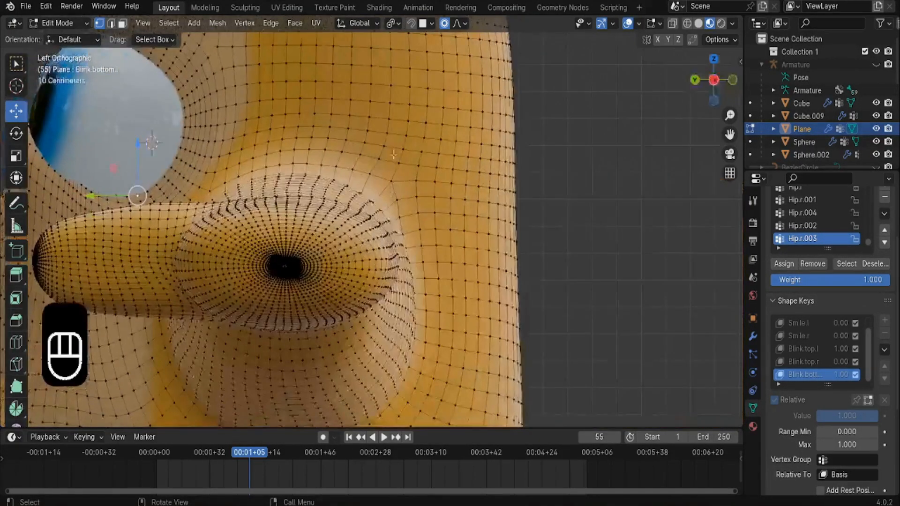
shift+middle_drag(115, 220, 396, 237)
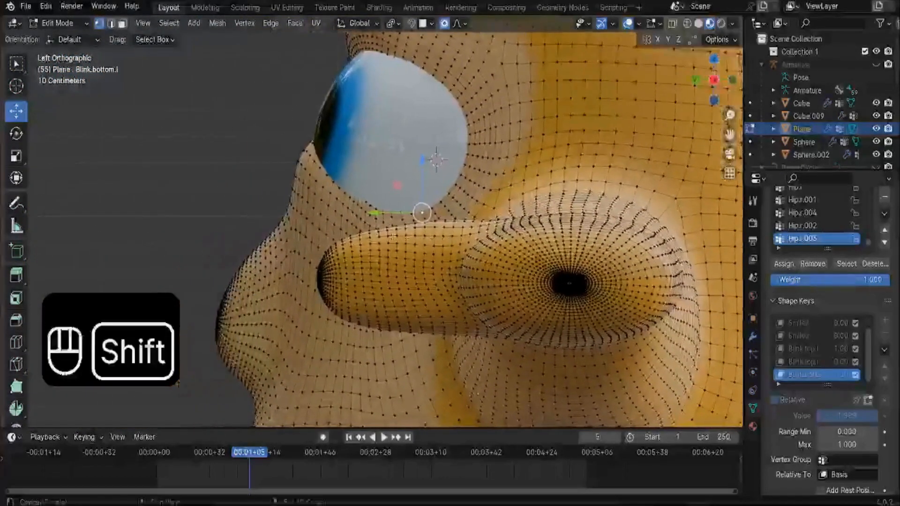
click(388, 219)
key(g)
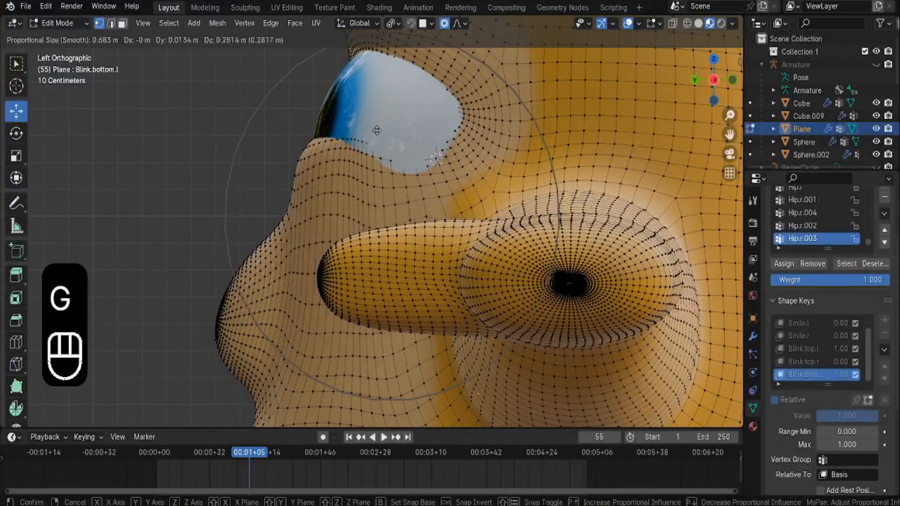
click(375, 130)
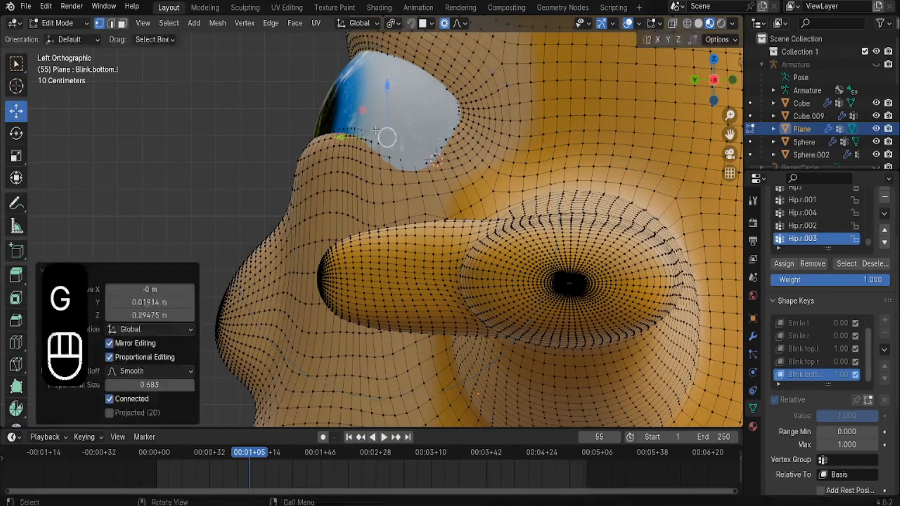
Adjust the lower lid's outer corner in back view and pull the lid's middle forward about 0.069 m along Y.
click(694, 80)
key(g)
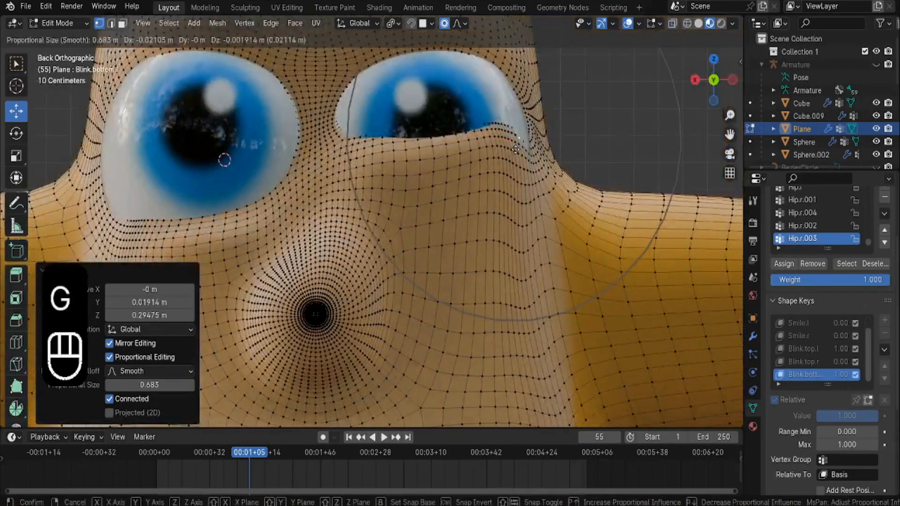
click(530, 158)
middle_drag(530, 158, 443, 201)
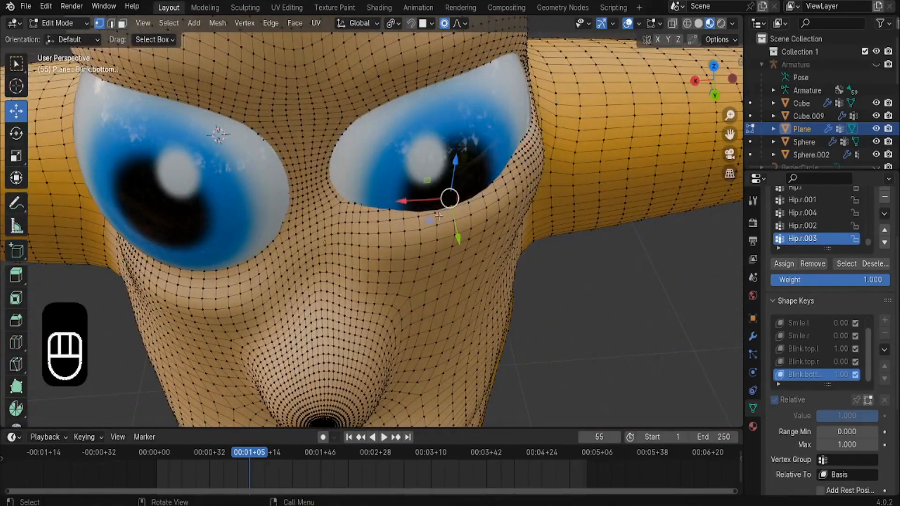
drag(458, 240, 463, 255)
click(714, 97)
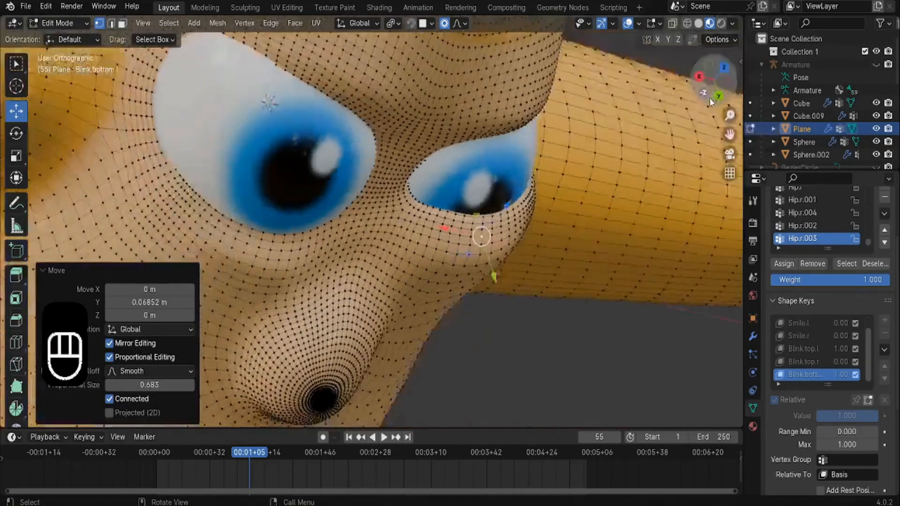
Lower the middle of the left lower lid slightly and its outer corner about 0.028 m with proportional size 0.564.
click(712, 100)
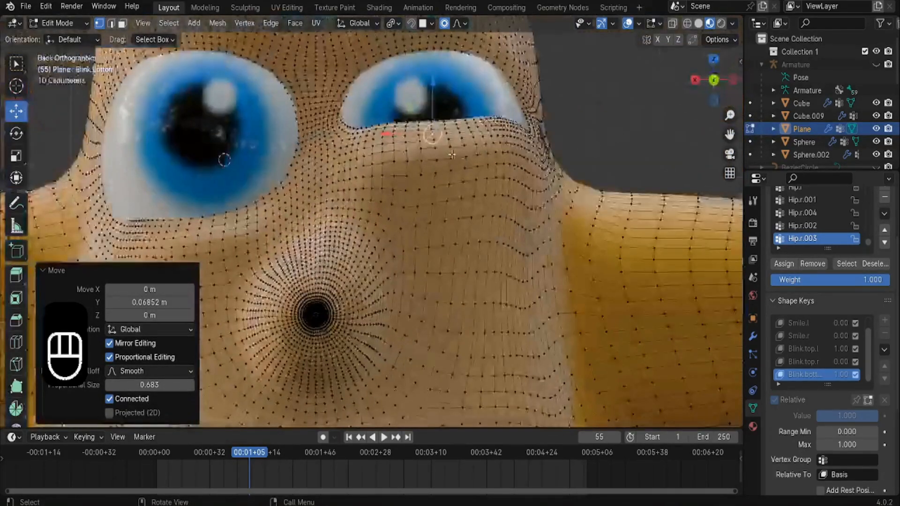
drag(421, 102, 426, 124)
click(490, 142)
click(487, 149)
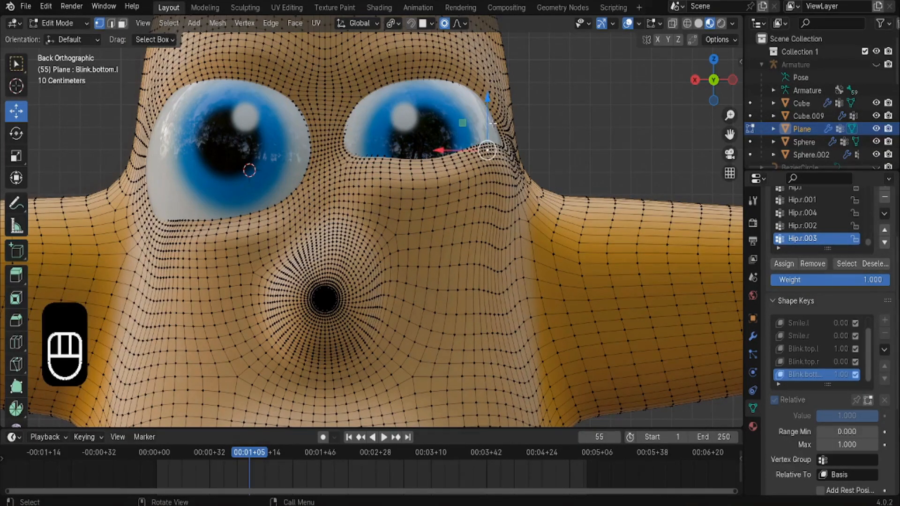
drag(490, 113, 489, 120)
scroll(489, 119, down, 2)
scroll(490, 120, up, 1)
scroll(489, 121, up, 1)
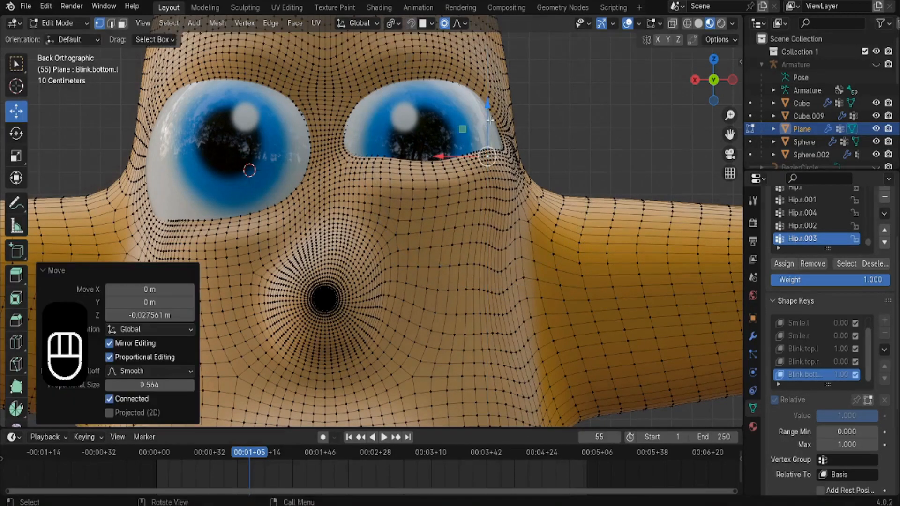
Return to Object Mode and set the Blink.bottom.l value to 1.000.
middle_drag(489, 120, 307, 224)
scroll(307, 224, up, 5)
click(59, 23)
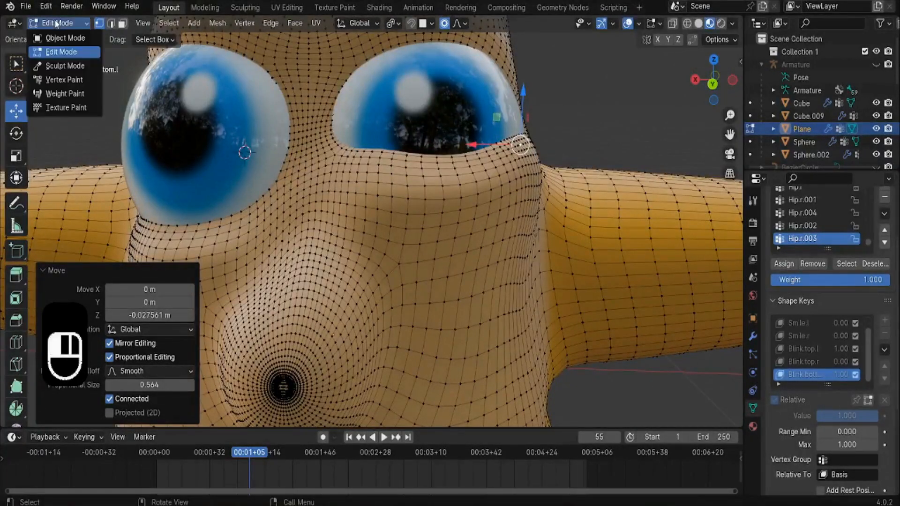
click(70, 36)
scroll(284, 148, down, 3)
drag(846, 382, 876, 382)
Examine from several angles how the upper and lower lids of the left eye meet.
scroll(453, 207, down, 2)
mouse_move(454, 207)
middle_down()
mouse_move(277, 204)
mouse_move(458, 203)
middle_up()
scroll(435, 178, up, 5)
scroll(435, 182, down, 3)
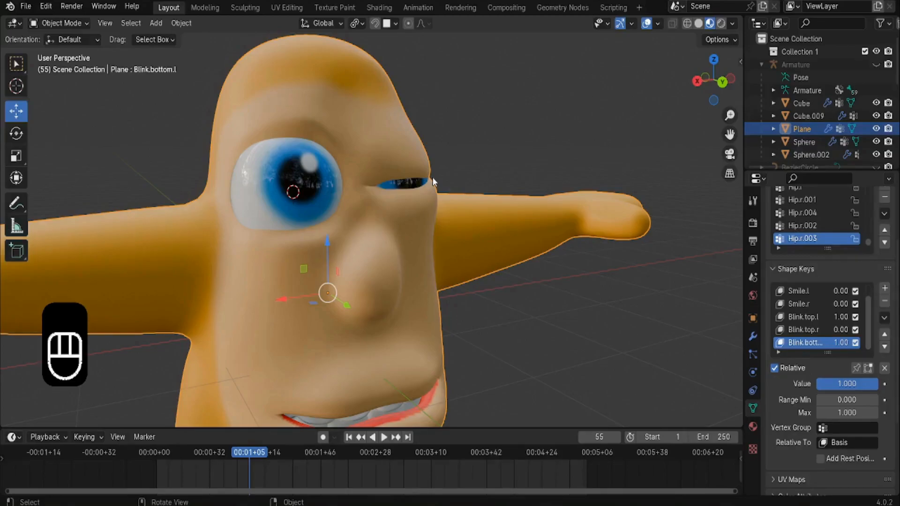
scroll(429, 180, up, 2)
middle_drag(407, 177, 396, 154)
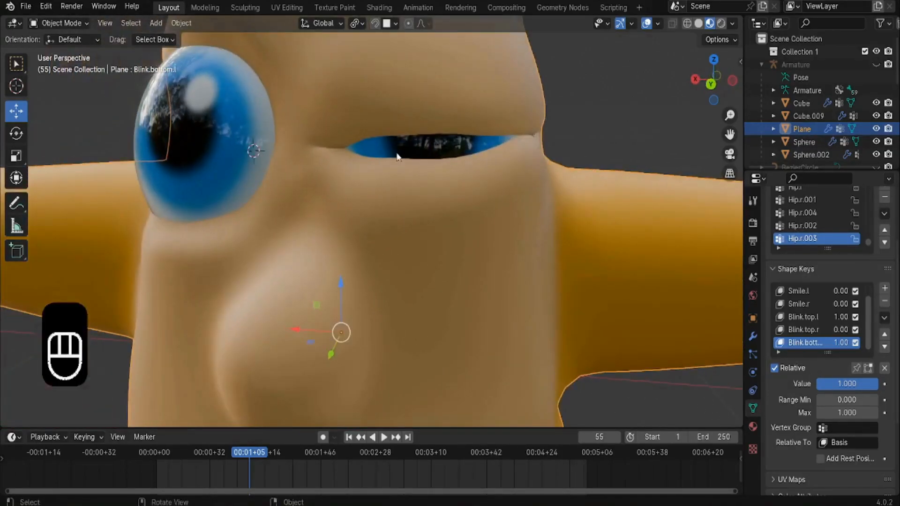
scroll(366, 145, down, 4)
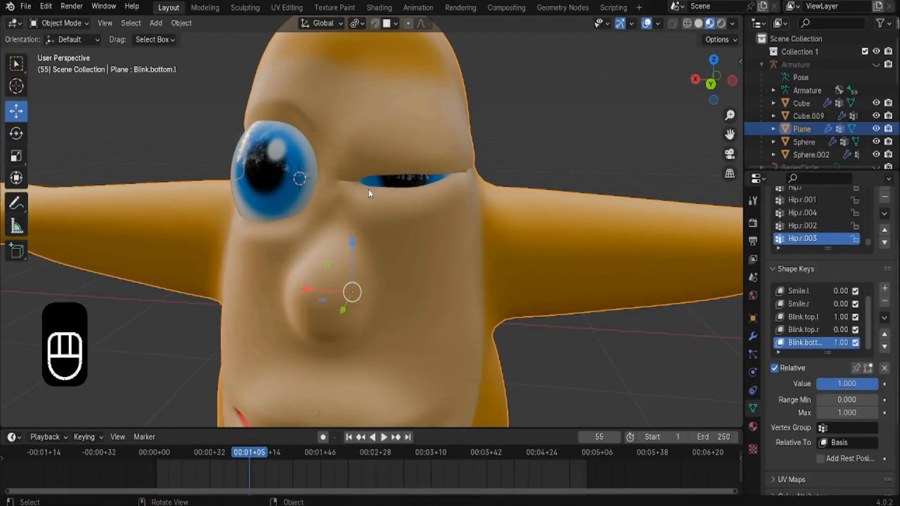
Keep Blink.bottom.l as the active shape key and switch the character mesh to Sculpt Mode.
click(805, 317)
click(803, 344)
click(48, 23)
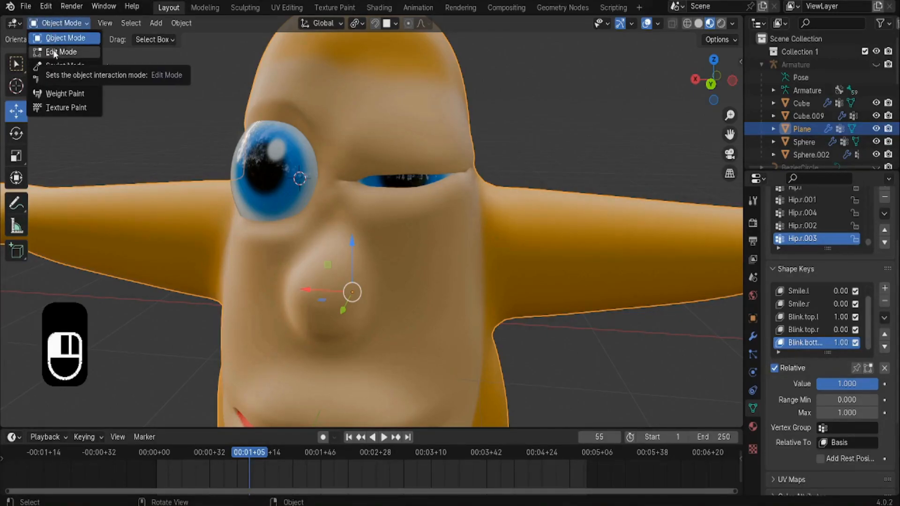
click(56, 66)
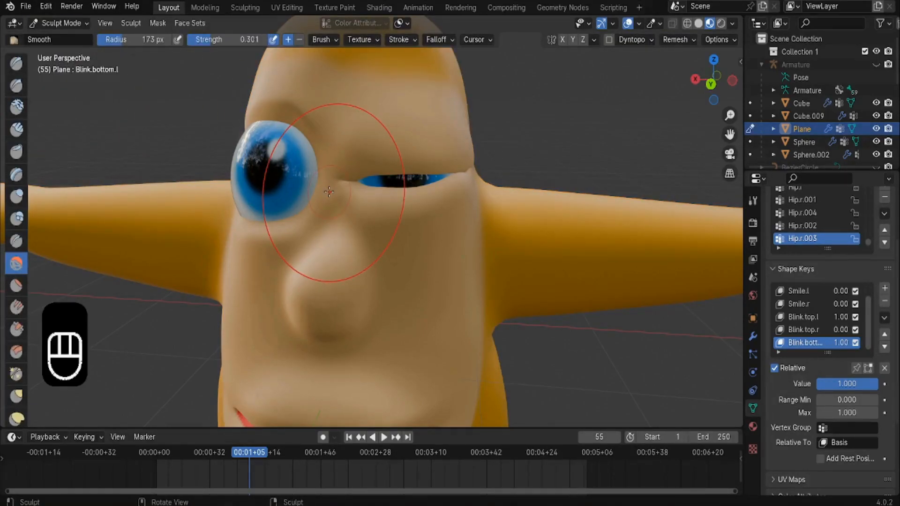
Make Blink.top.l the active shape key and set its value to 1.000.
scroll(403, 197, up, 2)
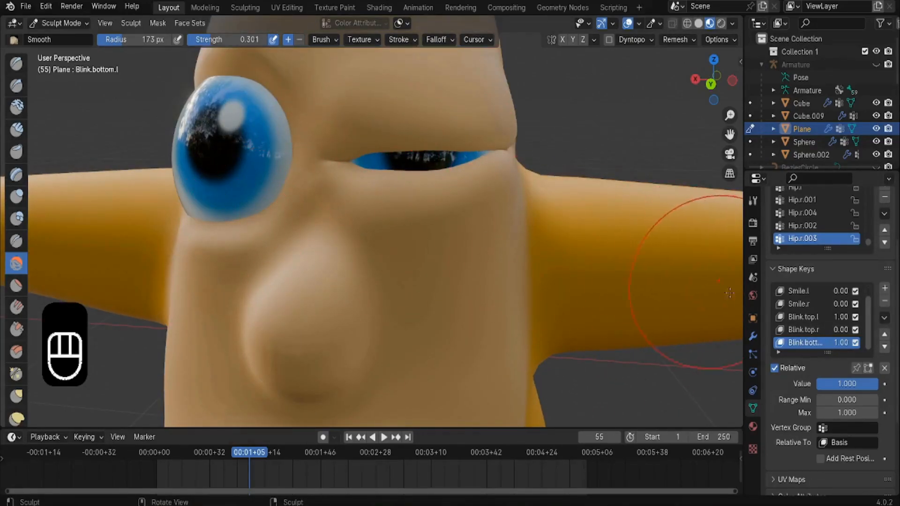
click(795, 317)
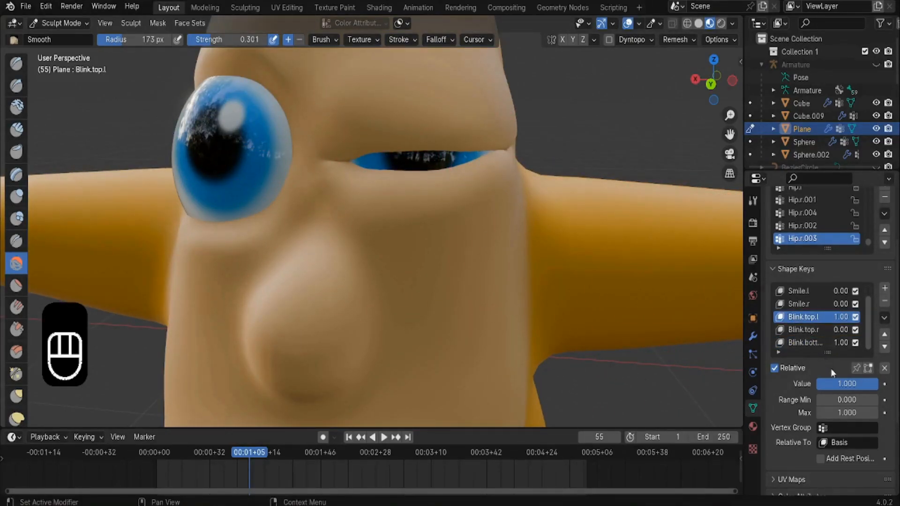
drag(838, 384, 865, 384)
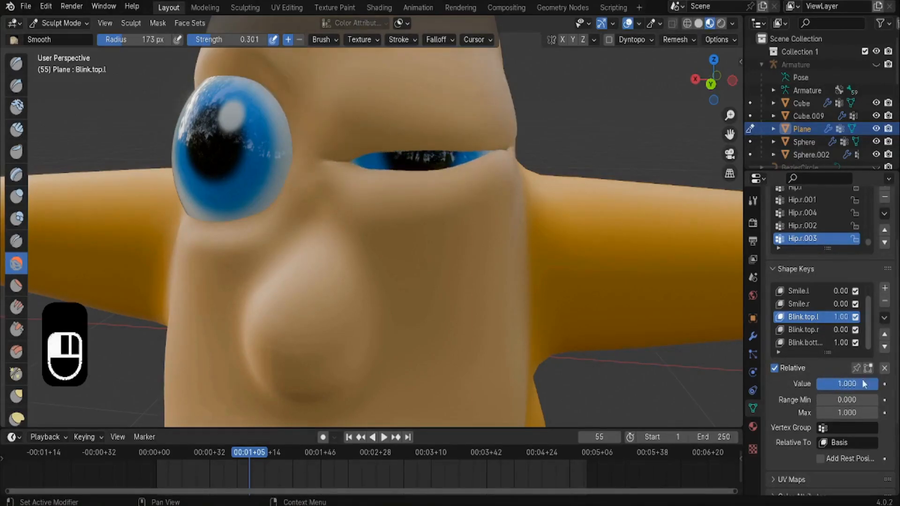
On the Blink.bottom.l shape key, raise the lower eyelid's edge toward the upper lid with Elastic Deform strokes, including both corners.
click(809, 346)
scroll(389, 200, down, 1)
mouse_move(276, 194)
middle_down()
mouse_move(290, 178)
mouse_move(258, 185)
middle_up()
scroll(334, 195, up, 3)
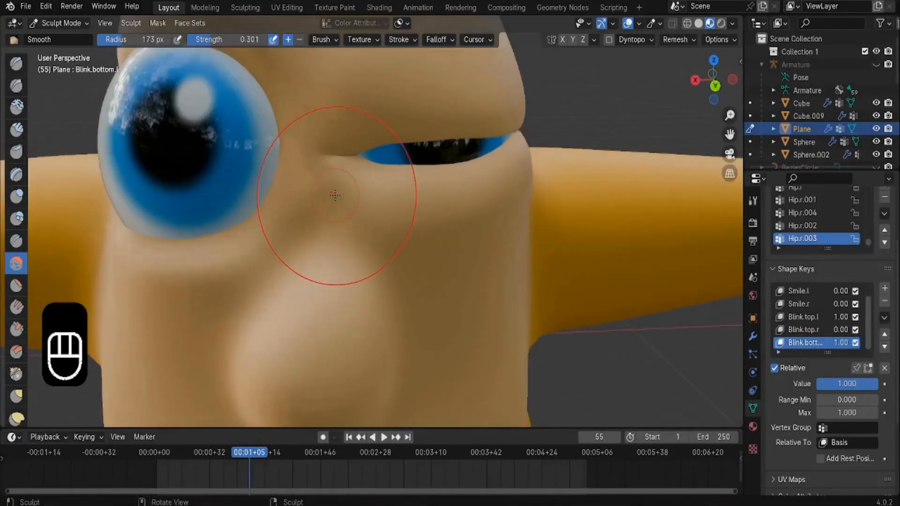
middle_drag(381, 191, 402, 172)
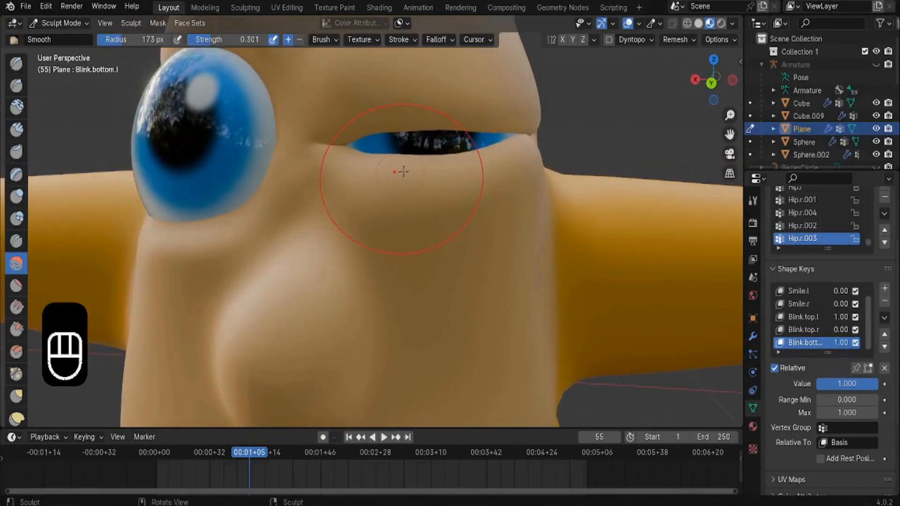
click(16, 419)
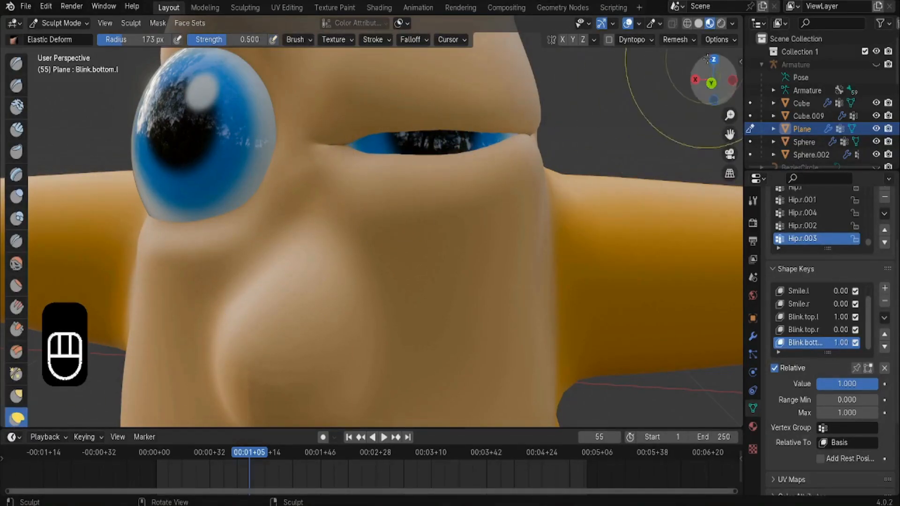
click(711, 83)
scroll(445, 184, up, 2)
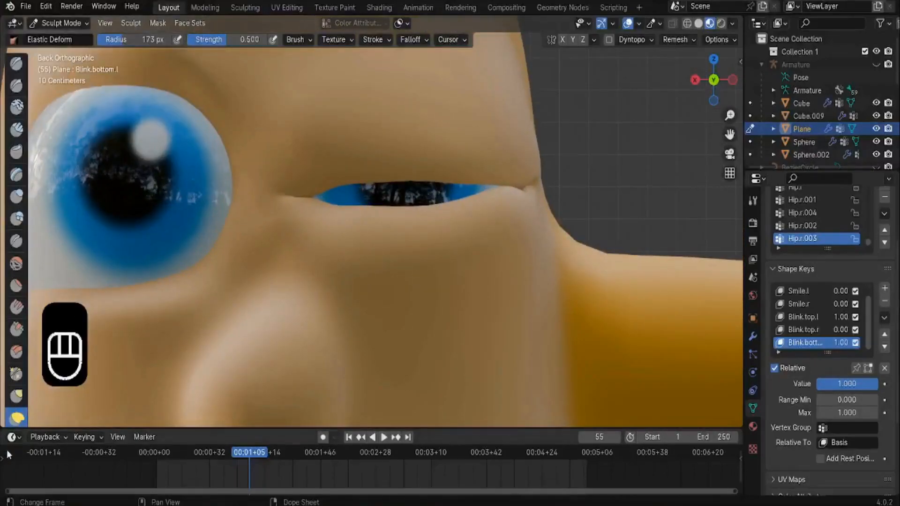
scroll(16, 413, down, 3)
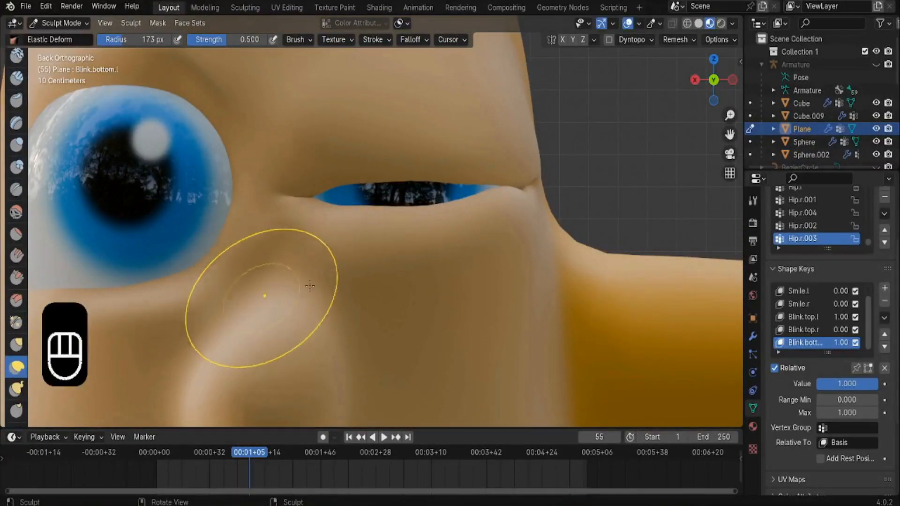
scroll(370, 229, up, 3)
drag(370, 228, 389, 197)
drag(460, 220, 473, 192)
drag(488, 196, 527, 164)
drag(544, 199, 533, 189)
drag(306, 237, 296, 214)
mouse_move(328, 220)
mouse_down()
mouse_move(331, 212)
mouse_move(291, 205)
mouse_up()
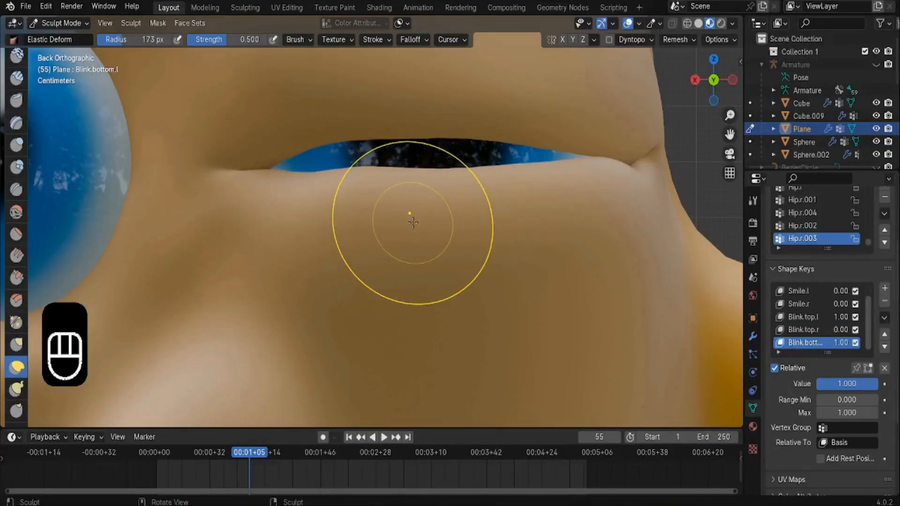
Inflate the lower eyelid's rim along its whole length with the Inflate/Deflate brush to close the gap to the upper lid.
scroll(398, 221, down, 2)
mouse_move(386, 223)
middle_down()
mouse_move(318, 233)
mouse_move(443, 229)
mouse_move(512, 272)
mouse_move(438, 245)
middle_up()
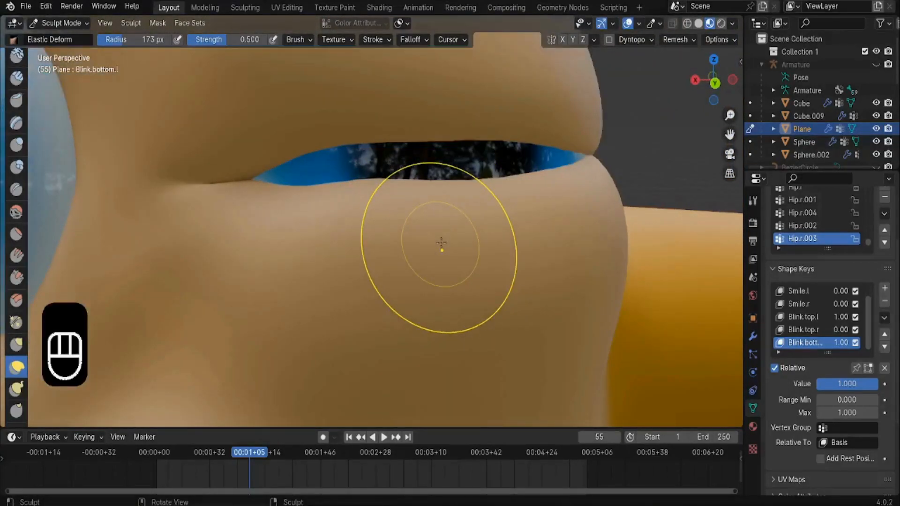
click(16, 145)
drag(302, 203, 393, 198)
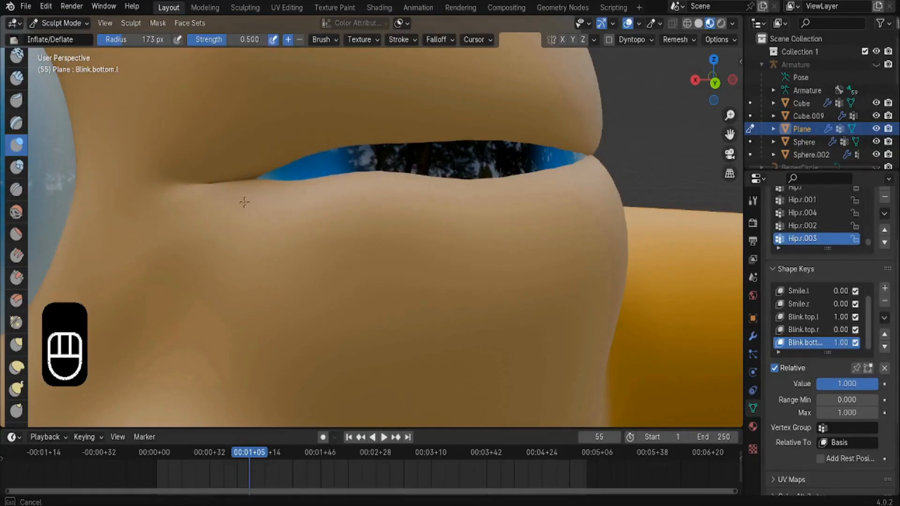
mouse_move(538, 189)
mouse_down()
mouse_move(331, 200)
mouse_move(397, 203)
mouse_up()
middle_drag(396, 203, 371, 206)
mouse_move(417, 195)
mouse_down()
mouse_move(580, 169)
mouse_move(184, 177)
mouse_up()
middle_drag(202, 202, 313, 184)
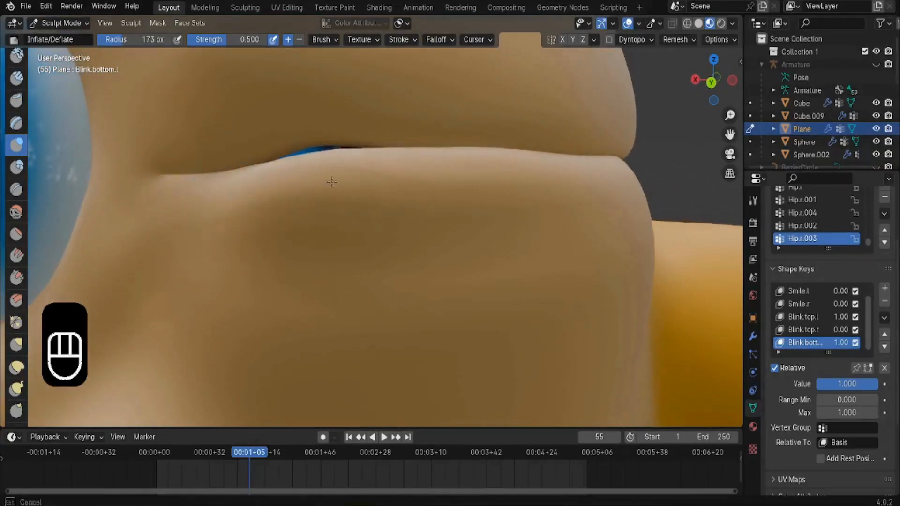
drag(358, 177, 179, 185)
middle_drag(331, 185, 511, 206)
drag(510, 207, 693, 187)
mouse_move(445, 257)
middle_down()
mouse_move(408, 230)
mouse_move(445, 220)
mouse_move(369, 205)
mouse_move(241, 207)
mouse_move(283, 257)
middle_up()
Smooth the bumpy surface below the closed eye and along the lower eyelid's rim with the Smooth brush.
click(13, 215)
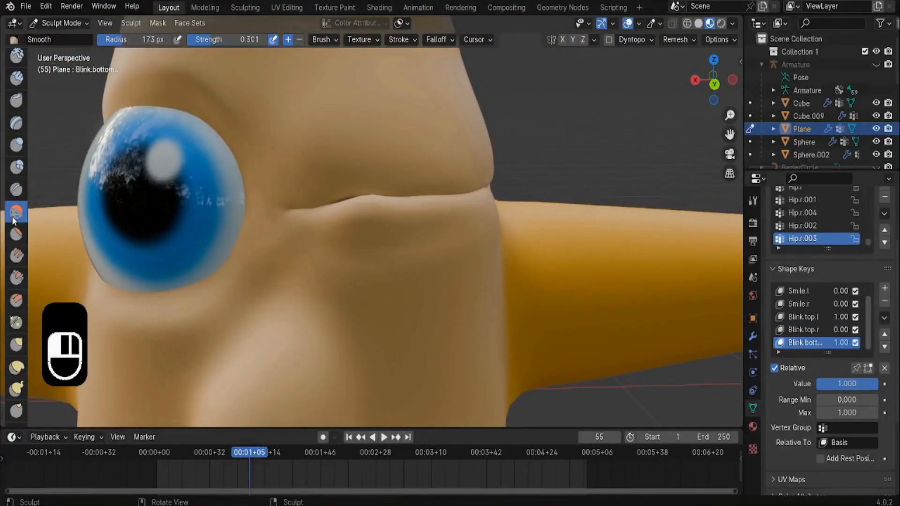
middle_drag(267, 288, 355, 302)
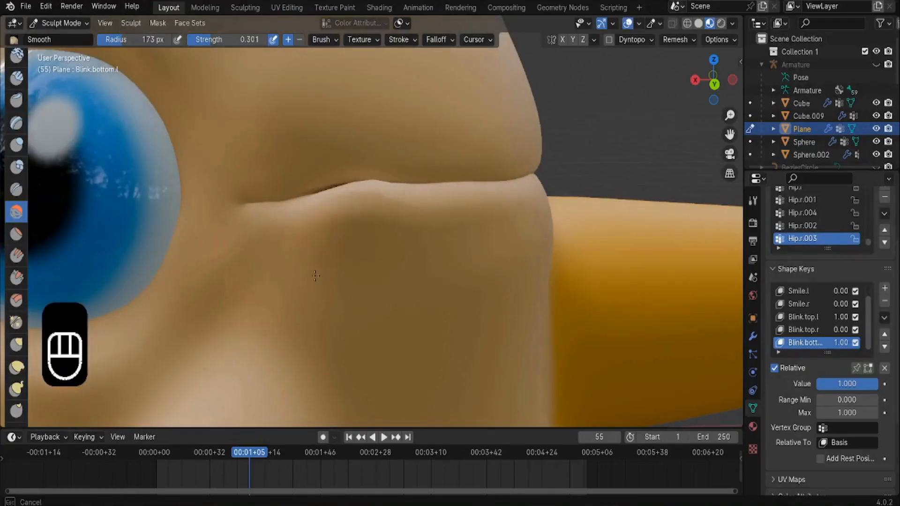
drag(538, 269, 507, 276)
middle_drag(507, 276, 415, 273)
drag(435, 272, 565, 271)
mouse_move(379, 274)
middle_down()
mouse_move(467, 296)
mouse_move(422, 207)
middle_up()
mouse_move(422, 206)
mouse_down()
mouse_move(338, 187)
mouse_move(418, 195)
mouse_move(257, 219)
mouse_up()
drag(204, 217, 196, 230)
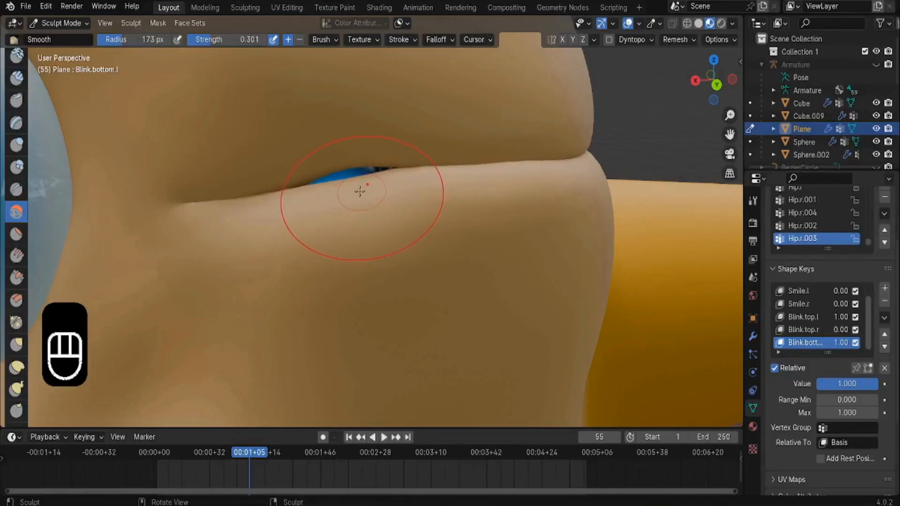
In Edit Mode, raise a vertex on the lower lid's rim about 0.029 m in Z with proportional editing, and return to Sculpt Mode.
click(61, 23)
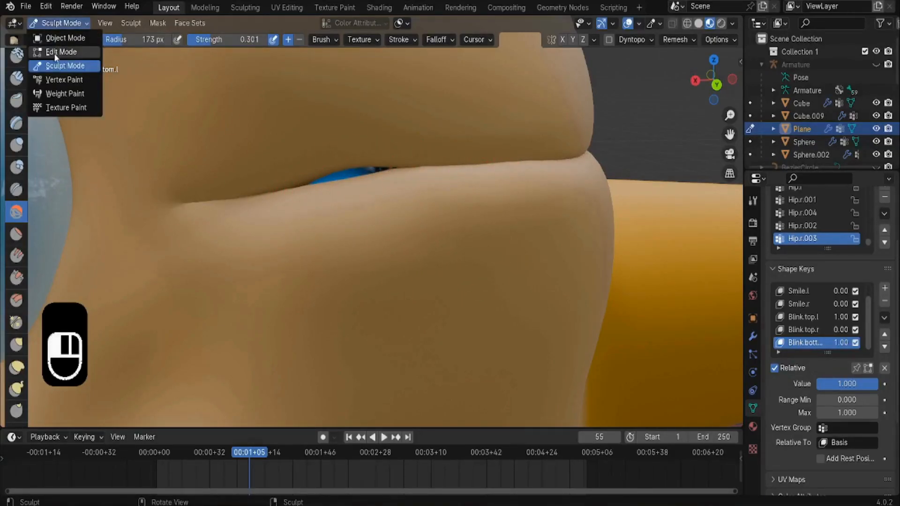
click(70, 50)
click(339, 179)
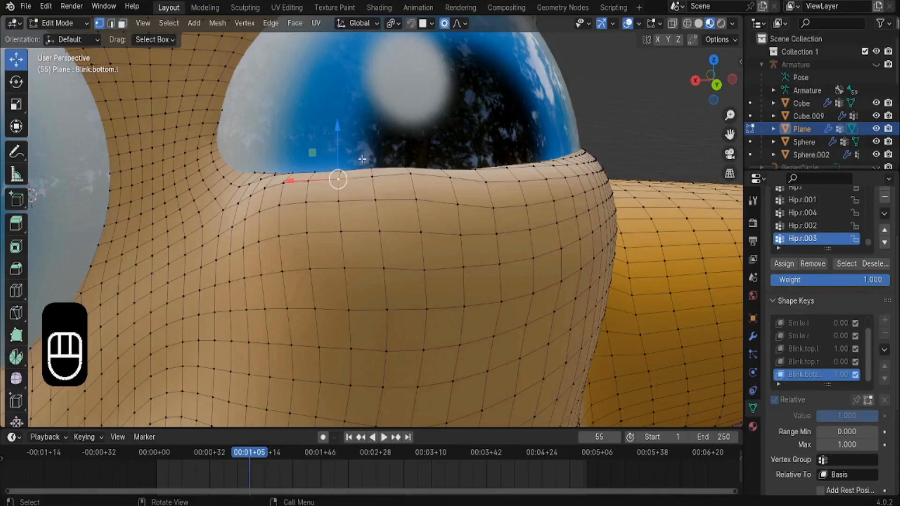
drag(337, 140, 340, 110)
click(55, 24)
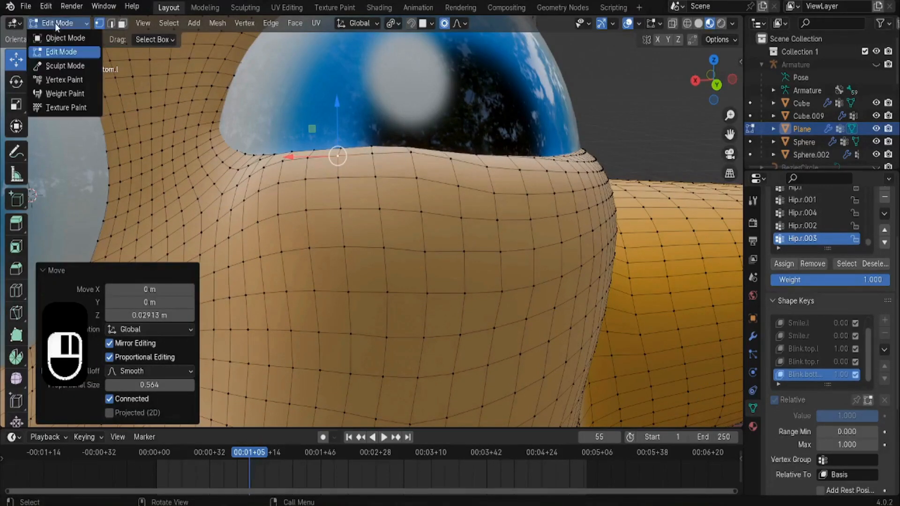
click(56, 65)
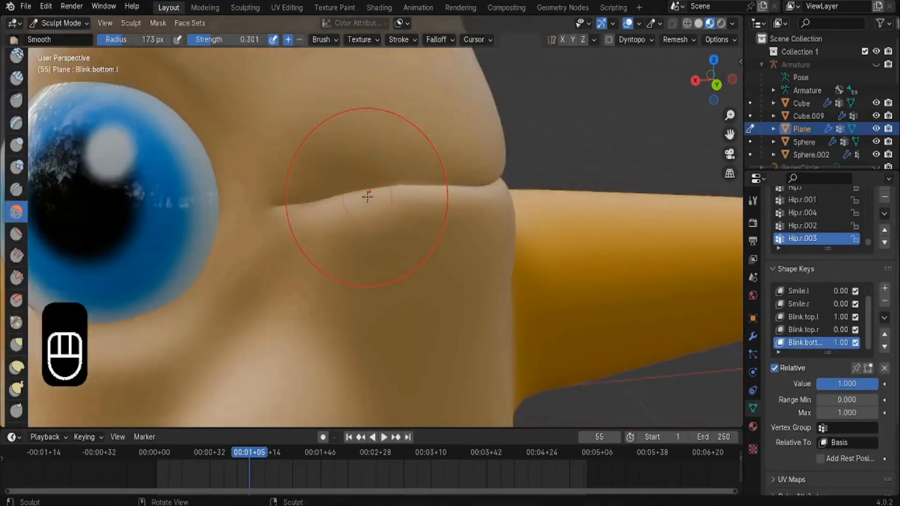
Inspect the closed eyelid from the front and side, undo the last stroke and rework the lid seam with the Smooth brush.
scroll(367, 196, down, 5)
mouse_move(367, 197)
middle_down()
mouse_move(291, 201)
mouse_move(349, 176)
mouse_move(377, 150)
middle_up()
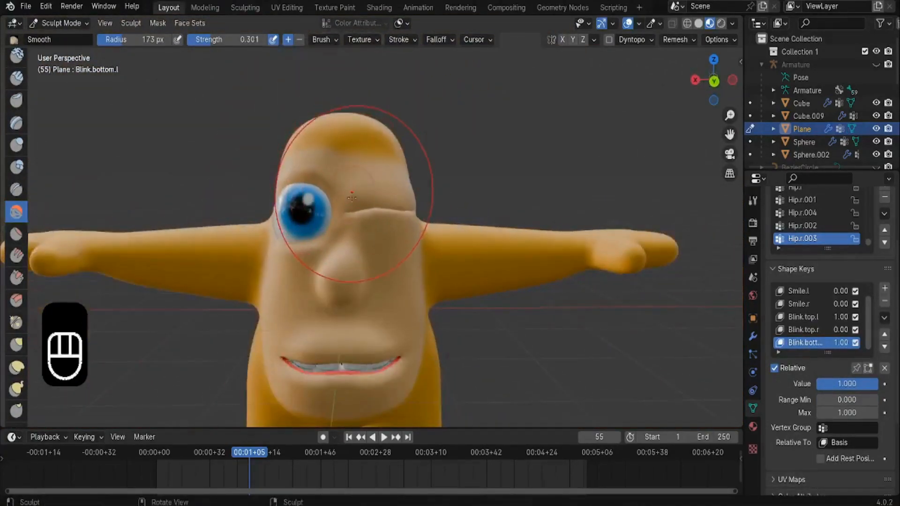
scroll(378, 151, up, 3)
mouse_move(351, 261)
middle_down()
mouse_move(327, 235)
mouse_move(375, 237)
mouse_move(295, 247)
middle_up()
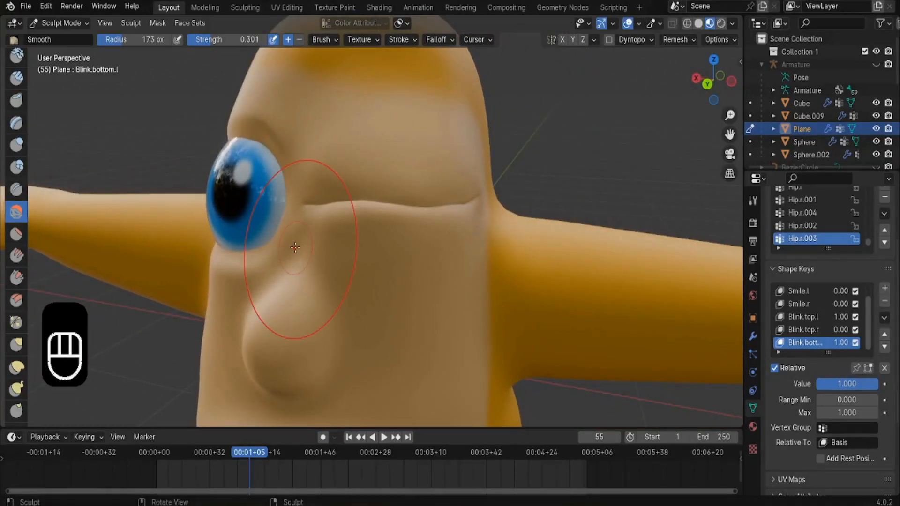
scroll(291, 234, up, 3)
mouse_move(325, 189)
middle_down()
mouse_move(466, 204)
mouse_move(412, 224)
middle_up()
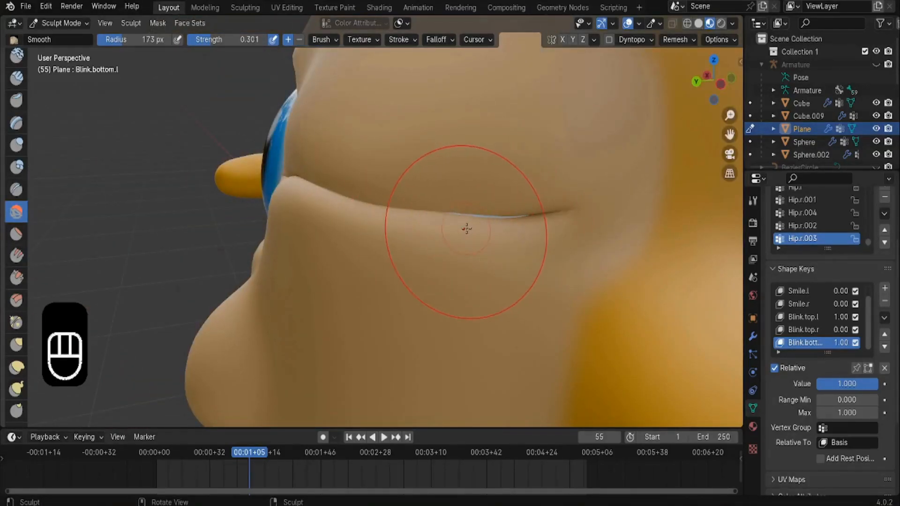
key(ctrl+z)
middle_drag(441, 237, 296, 217)
mouse_move(296, 218)
mouse_down()
mouse_move(281, 211)
mouse_move(302, 237)
mouse_up()
Return to Object Mode, set the Blink.top.l shape key to 0 and make Blink.bottom.l active at value 1.
mouse_move(301, 237)
middle_down()
mouse_move(262, 281)
mouse_move(269, 238)
middle_up()
scroll(269, 237, down, 4)
click(60, 23)
click(60, 34)
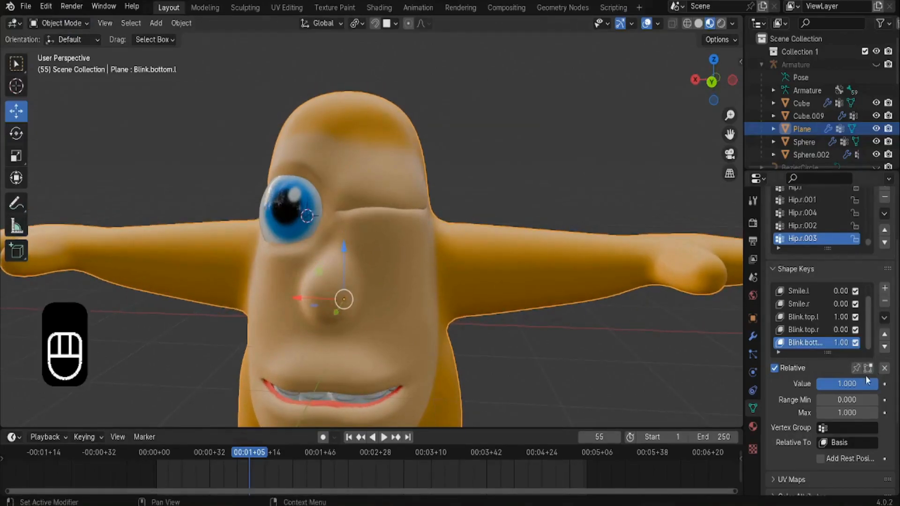
mouse_move(876, 383)
mouse_down()
mouse_move(817, 384)
mouse_move(876, 384)
mouse_up()
click(804, 317)
click(795, 345)
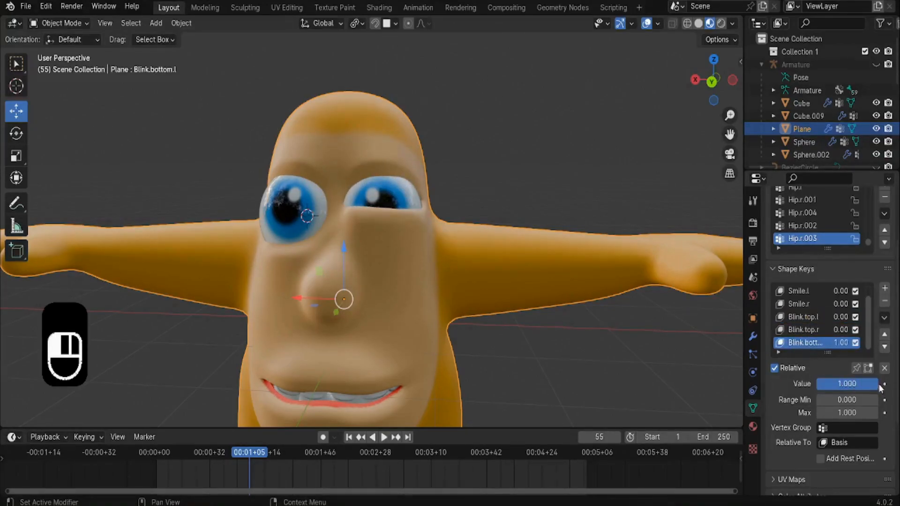
In Sculpt Mode, build up the lower eyelid's inner corner with Inflate/Deflate and blend it using the Smooth brush.
mouse_move(491, 304)
middle_down()
mouse_move(423, 303)
mouse_move(506, 307)
middle_up()
scroll(522, 308, up, 8)
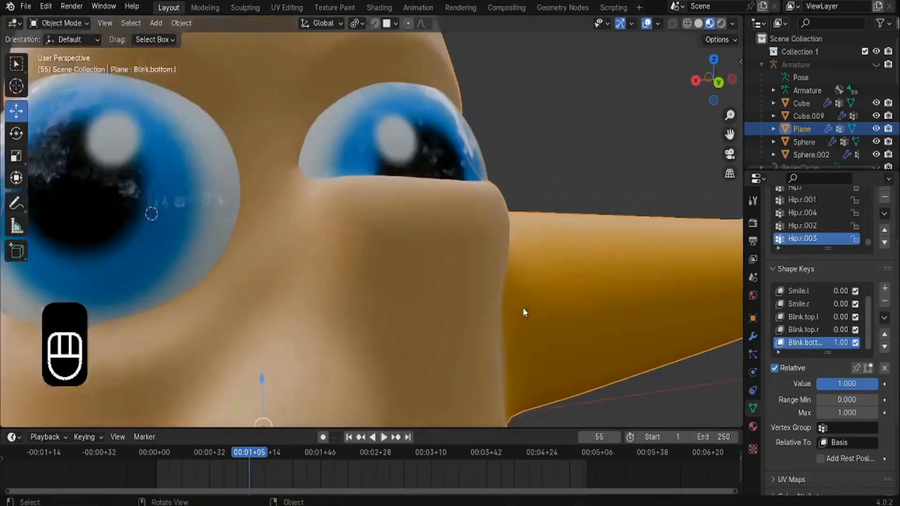
middle_drag(367, 325, 351, 265)
click(68, 24)
click(66, 62)
mouse_move(211, 187)
middle_down()
mouse_move(281, 304)
mouse_move(124, 266)
middle_up()
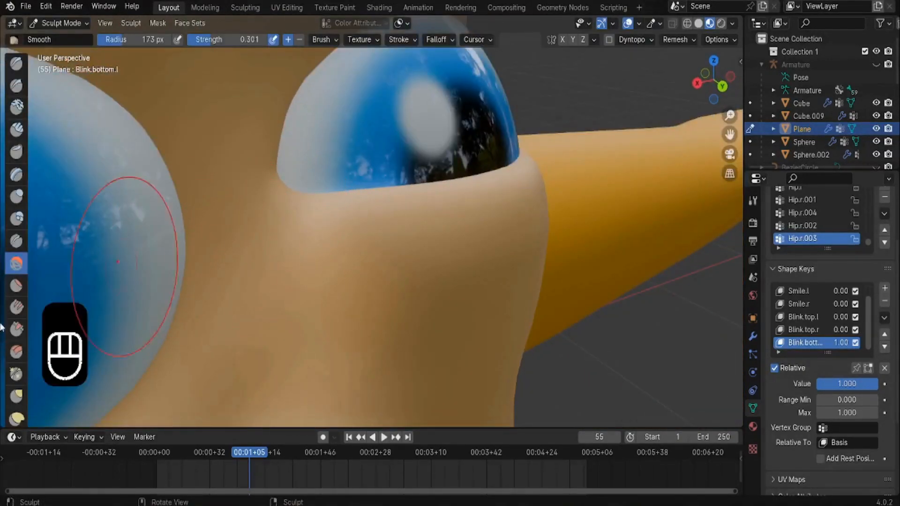
click(15, 197)
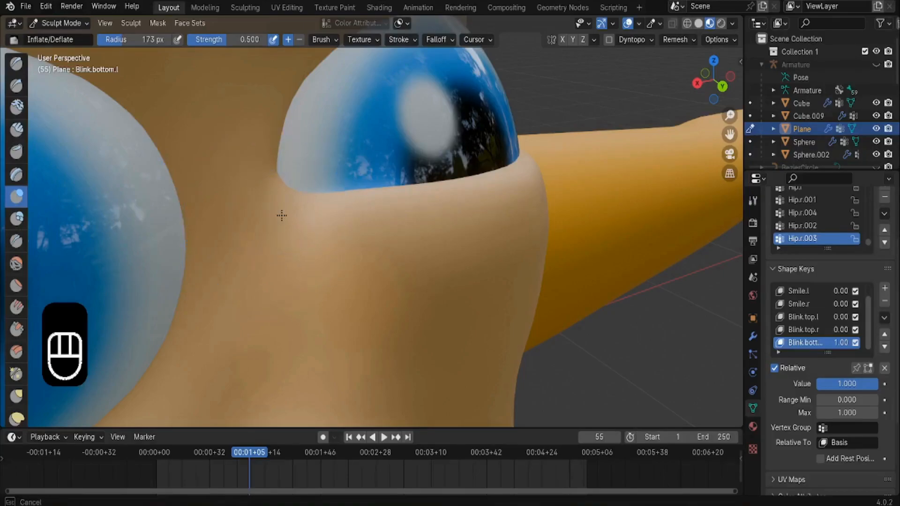
middle_drag(301, 218, 187, 262)
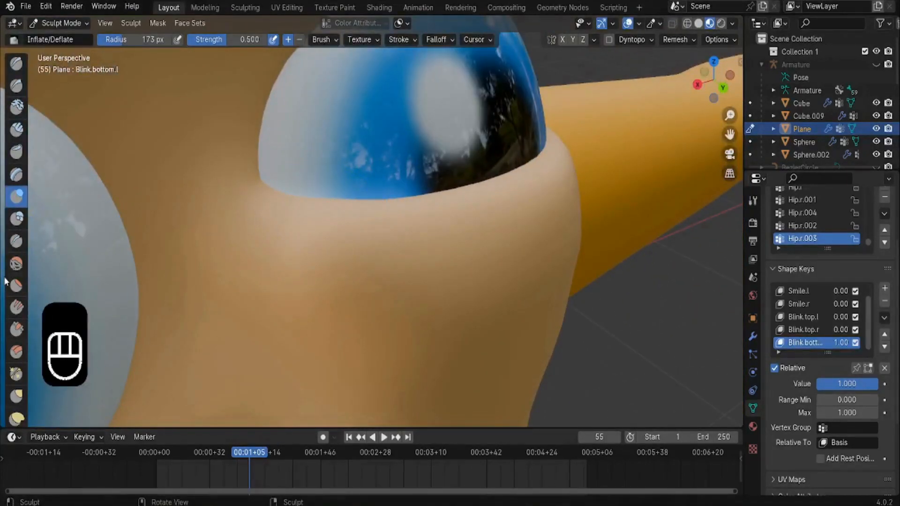
click(16, 264)
mouse_move(388, 243)
middle_down()
mouse_move(346, 293)
mouse_move(309, 296)
middle_up()
mouse_move(262, 248)
middle_down()
mouse_move(291, 263)
mouse_move(202, 300)
mouse_move(338, 281)
mouse_move(321, 281)
middle_up()
Switch to Object Mode and set the Blink.top.l shape key's value to 1 to check the closed eye.
click(59, 23)
click(52, 37)
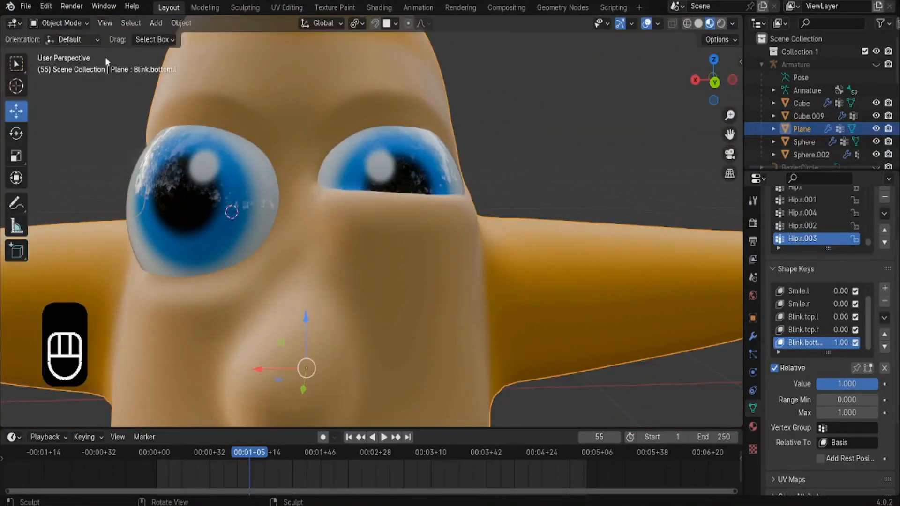
click(791, 318)
drag(868, 383, 899, 383)
middle_drag(524, 282, 395, 262)
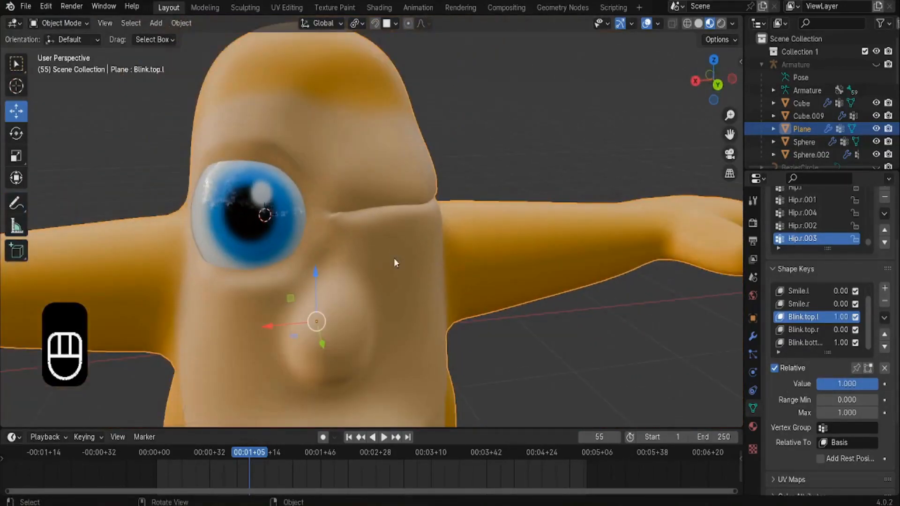
In Sculpt Mode, smooth the pinched inner corner of the closed eye on the Blink.bottom.l shape key.
scroll(393, 262, up, 5)
middle_drag(235, 227, 272, 191)
click(59, 23)
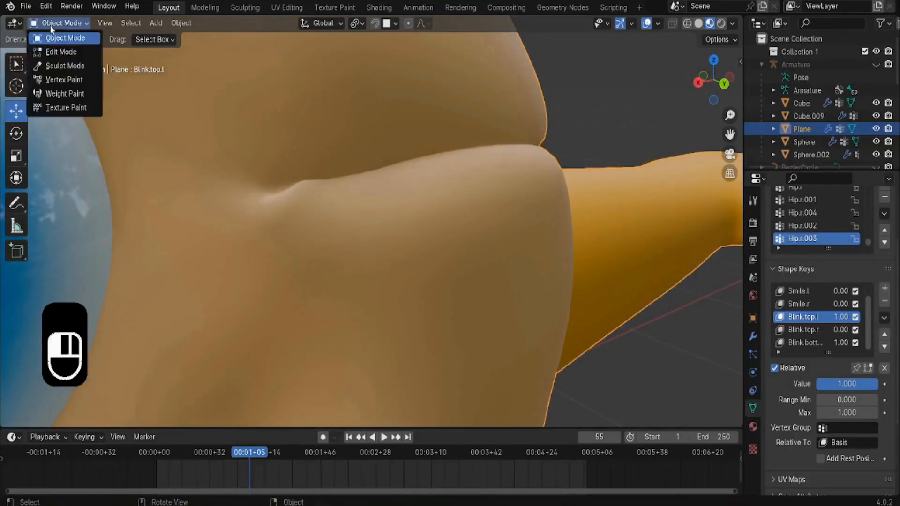
click(61, 62)
scroll(736, 361, up, 2)
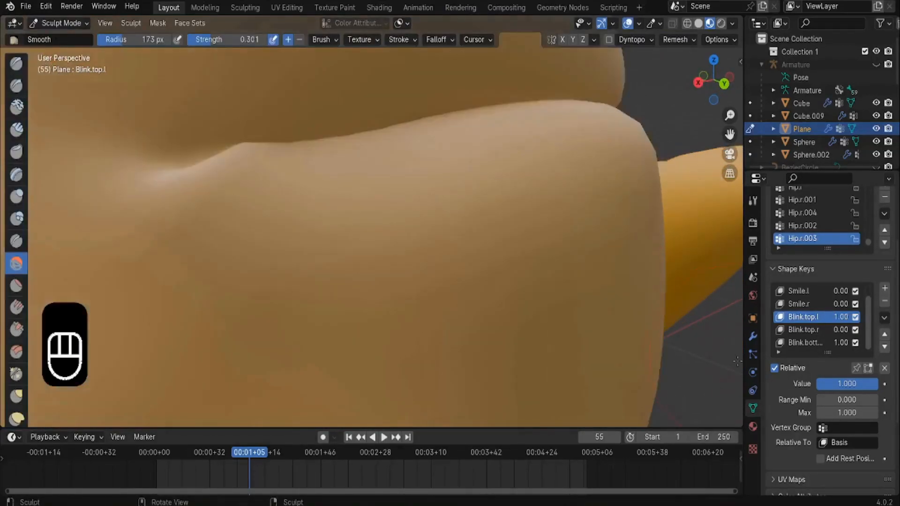
click(796, 342)
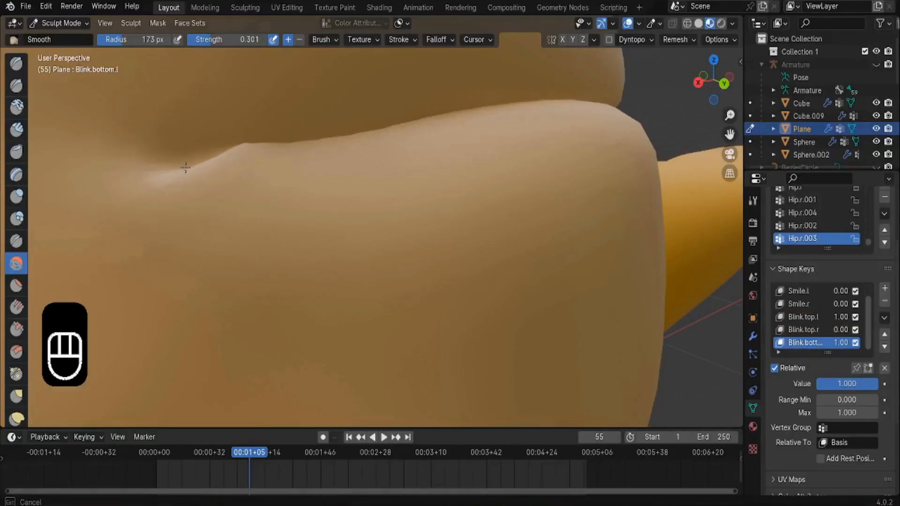
mouse_move(154, 161)
middle_down()
mouse_move(177, 237)
mouse_move(154, 239)
middle_up()
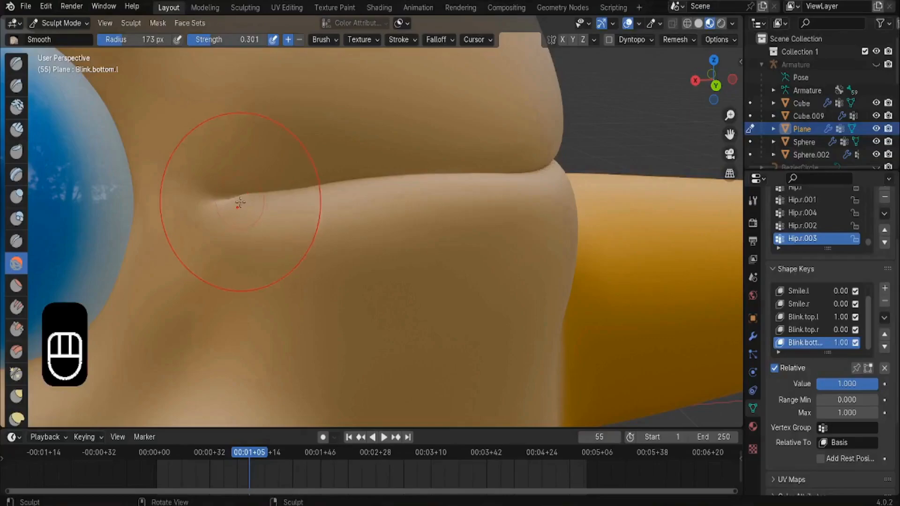
mouse_move(240, 199)
middle_down()
mouse_move(250, 255)
mouse_move(225, 244)
mouse_move(191, 262)
middle_up()
Back in Object Mode, reset Blink.top.l to 0, select Blink.bottom.l and view the raised lower lid on the whole face.
click(82, 23)
click(61, 36)
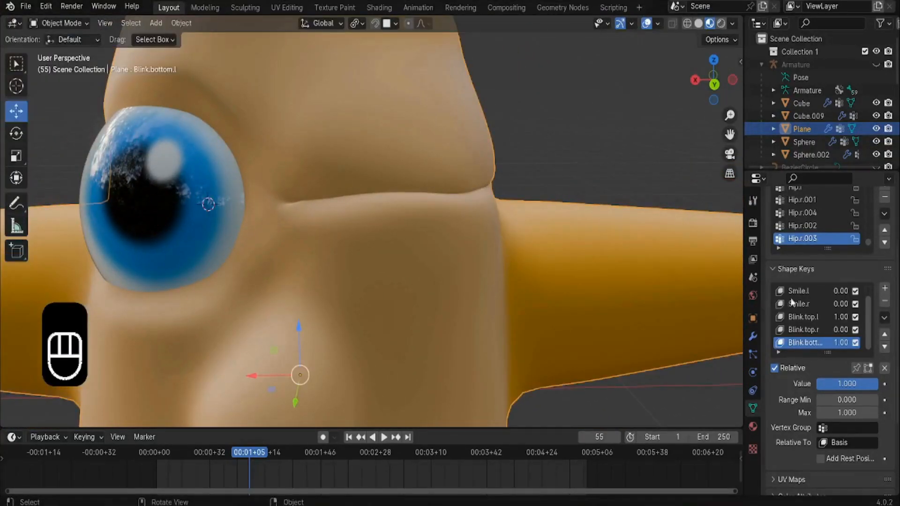
drag(862, 383, 816, 384)
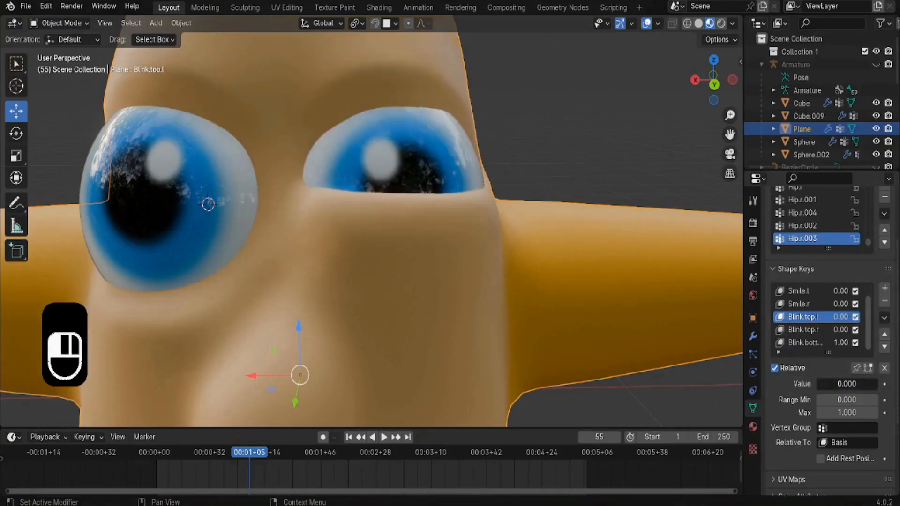
click(802, 345)
scroll(369, 312, down, 5)
middle_drag(370, 312, 339, 267)
scroll(269, 226, up, 2)
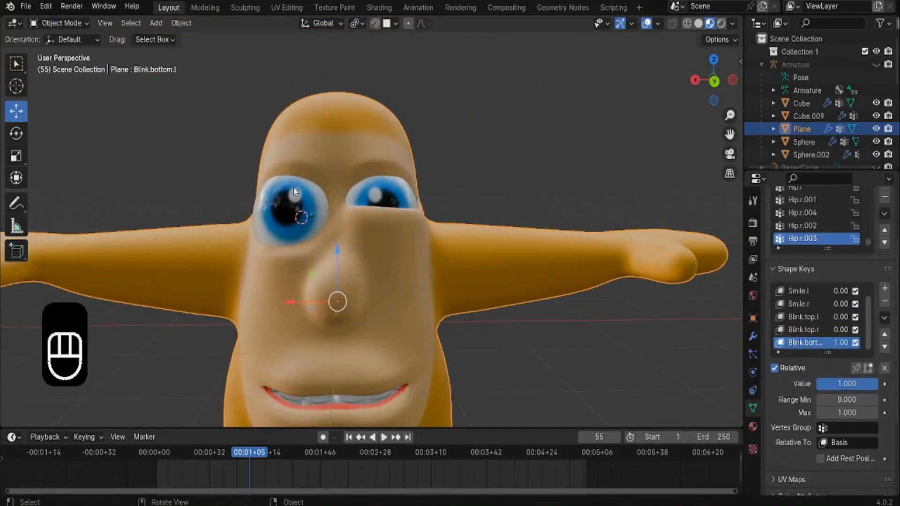
scroll(351, 210, up, 1)
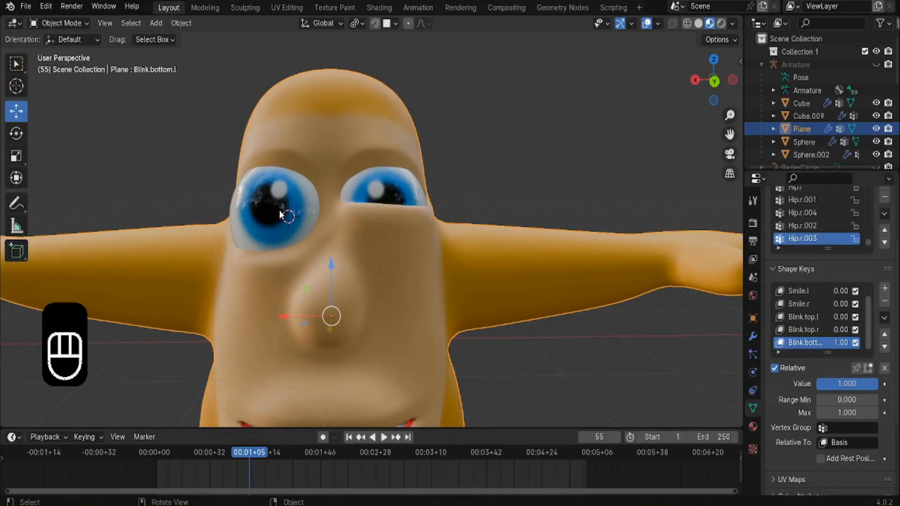
Create a new shape key from the current mix, set Blink.bottom.l to 0, and select the new key.
click(884, 318)
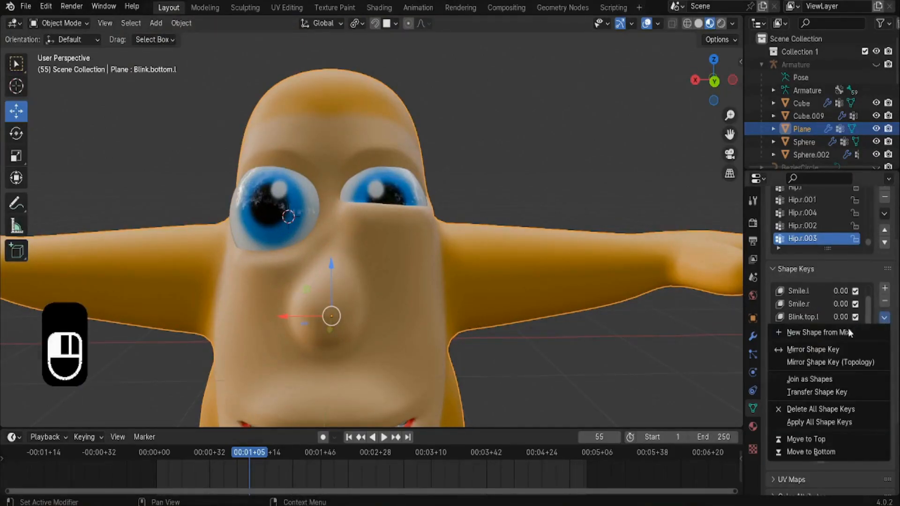
click(835, 335)
drag(844, 383, 816, 383)
click(806, 330)
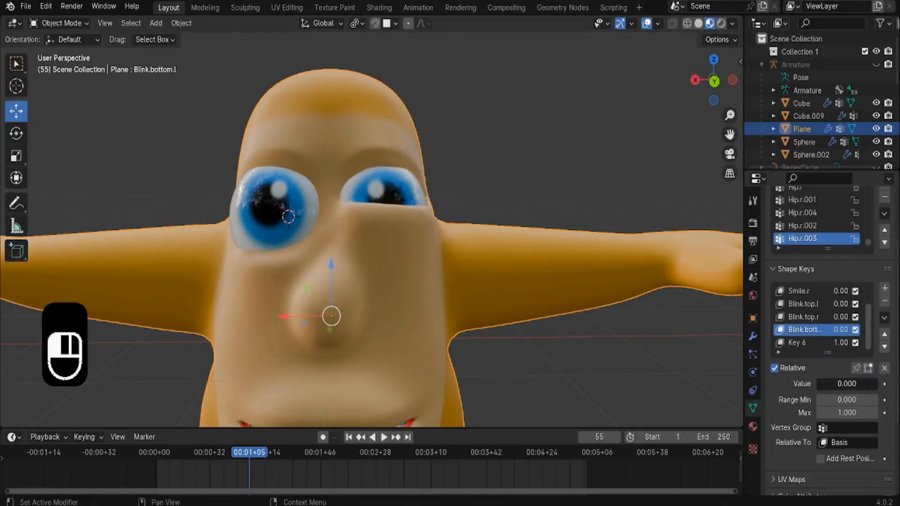
click(806, 343)
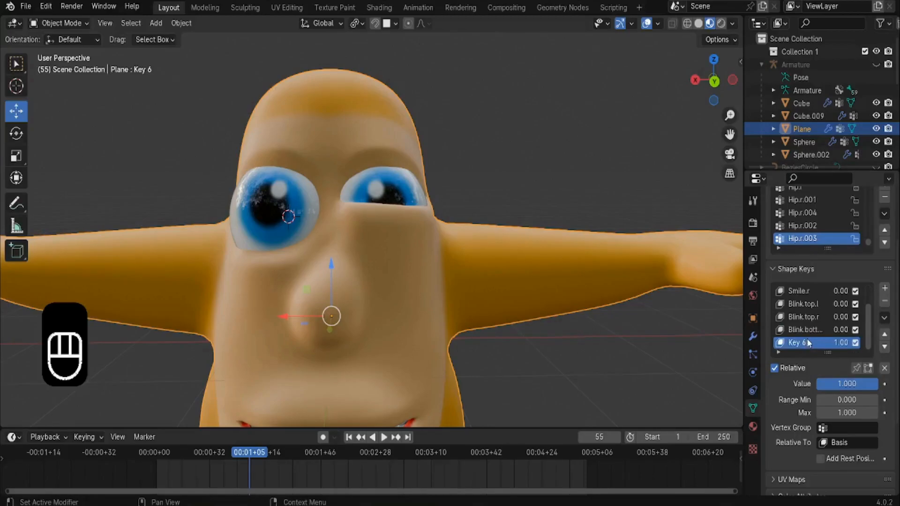
Mirror the new lower-lid shape key to the opposite eye using the topology-based mirror.
click(884, 318)
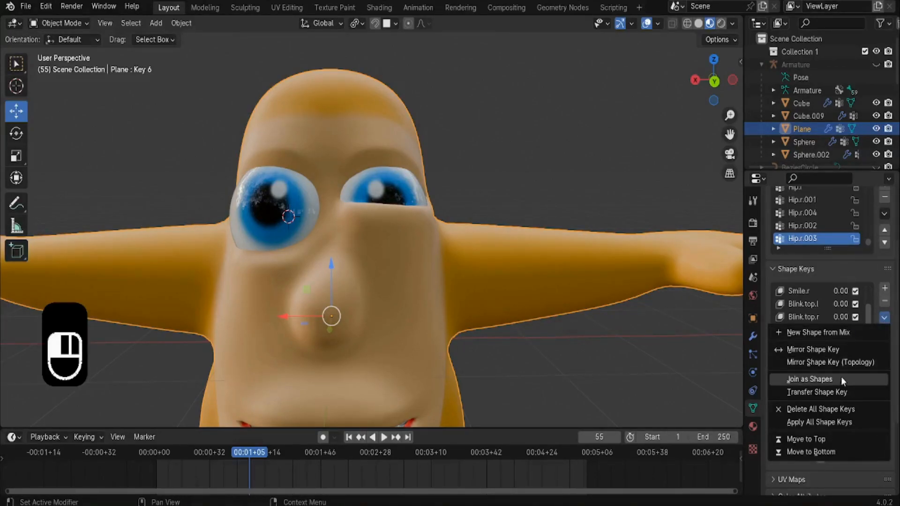
click(837, 363)
drag(829, 389, 856, 382)
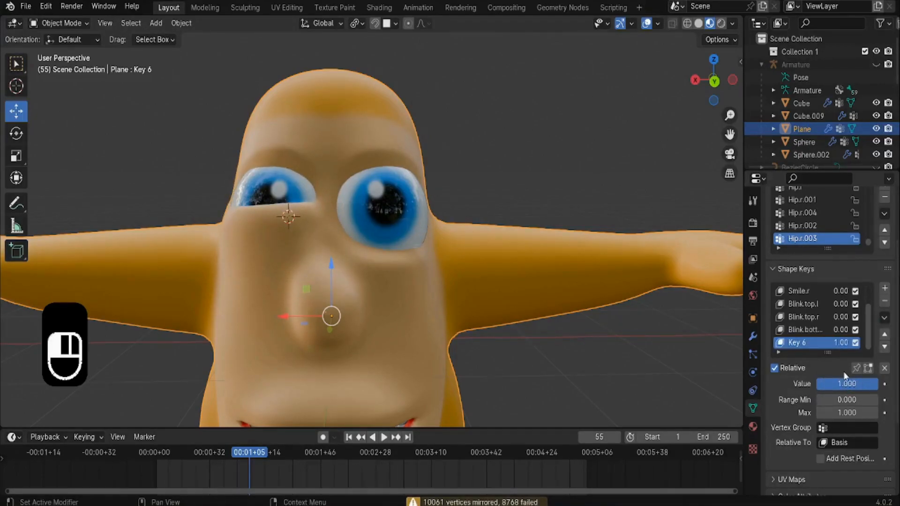
Set Blink.bottom.l's value to 1 to view both raised lower lids together on the face.
click(807, 330)
drag(824, 384, 877, 384)
scroll(393, 225, up, 4)
middle_drag(289, 199, 280, 254)
scroll(236, 239, down, 3)
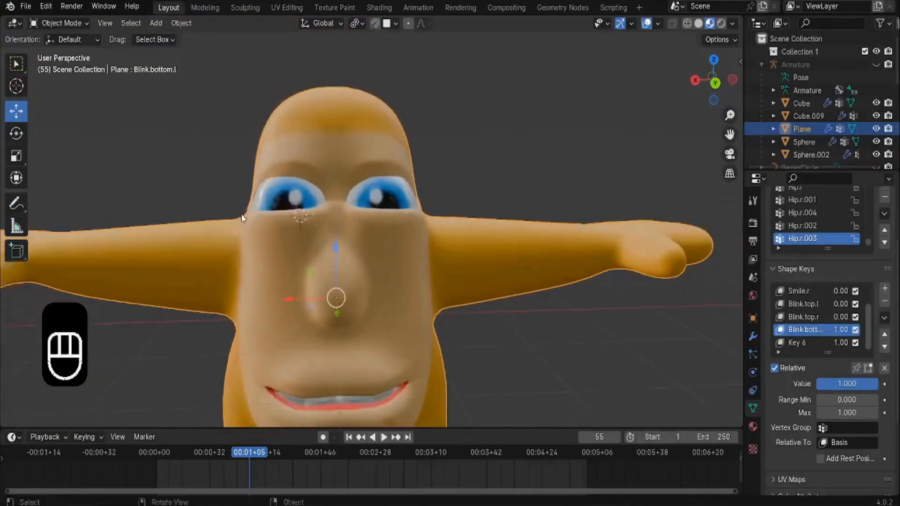
scroll(238, 230, up, 4)
In Sculpt Mode, smooth the nose bridge between the eyes on Blink.bottom.l and on the mirrored lower-lid key.
click(59, 23)
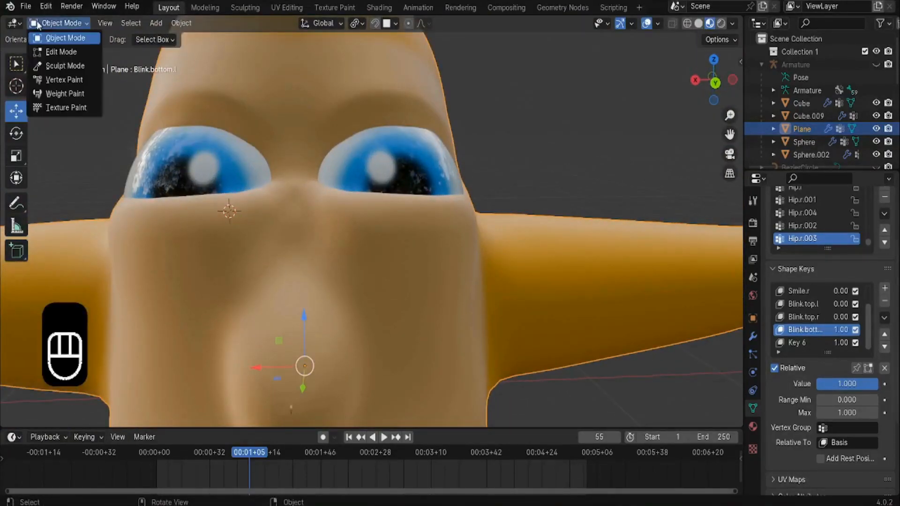
click(44, 63)
mouse_move(171, 135)
shift+middle_down()
mouse_move(224, 135)
mouse_move(271, 175)
shift+middle_up()
scroll(253, 140, up, 5)
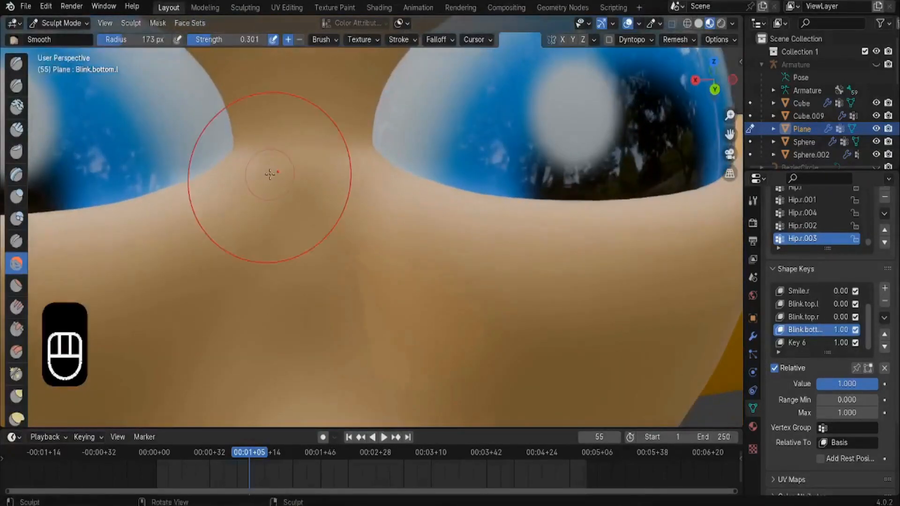
scroll(300, 199, down, 1)
mouse_move(313, 193)
mouse_down()
mouse_move(305, 181)
mouse_move(313, 111)
mouse_up()
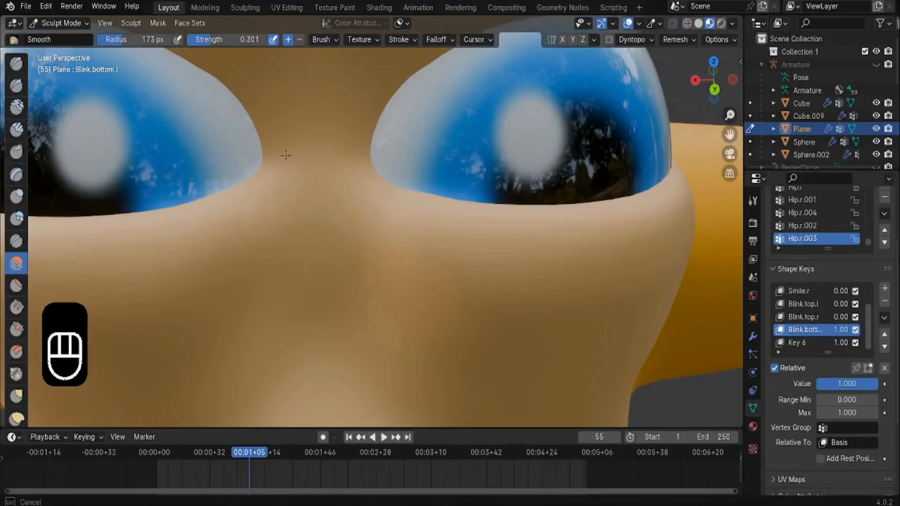
click(789, 343)
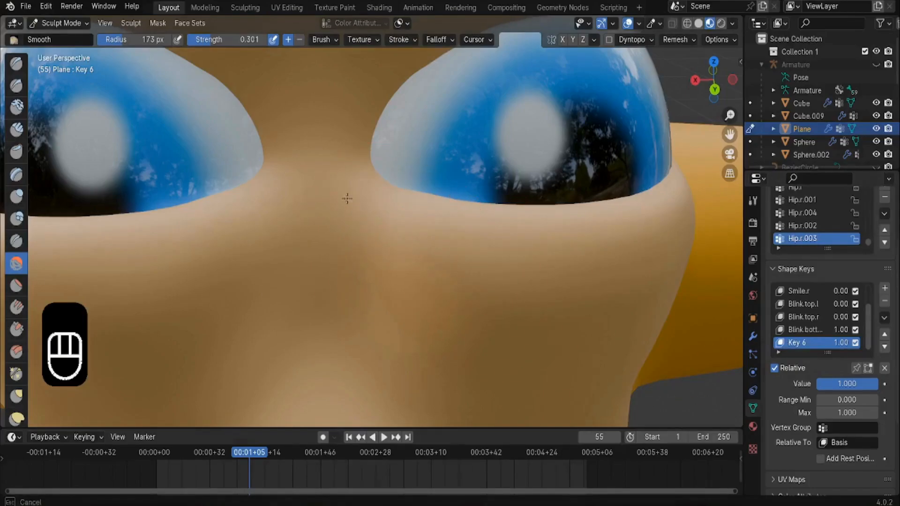
drag(320, 304, 337, 191)
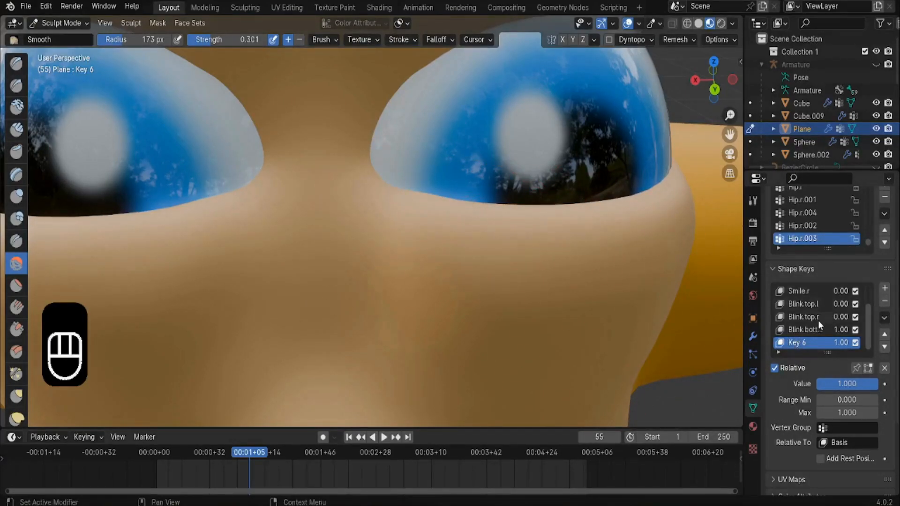
Blend the inner lid corners and nose bridge further on both lower-lid keys with the Smooth brush, then return to Object Mode.
click(803, 329)
drag(381, 226, 281, 162)
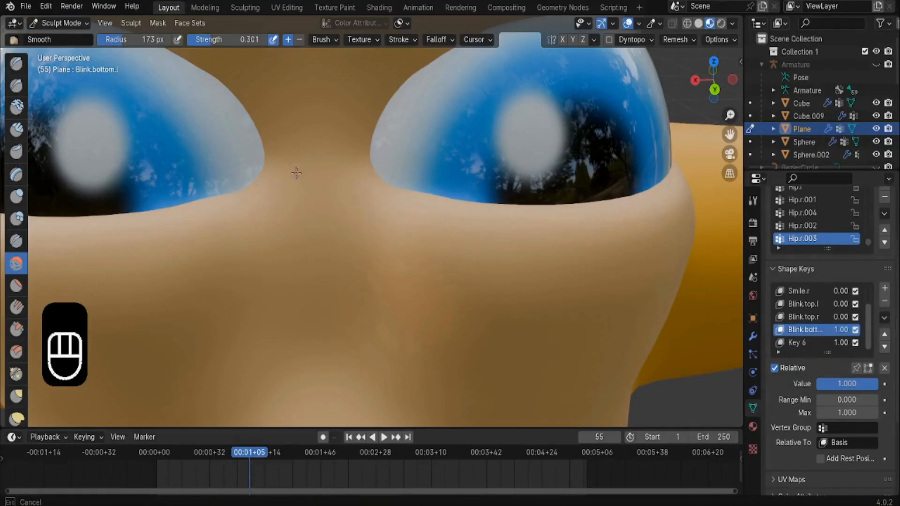
drag(306, 270, 307, 212)
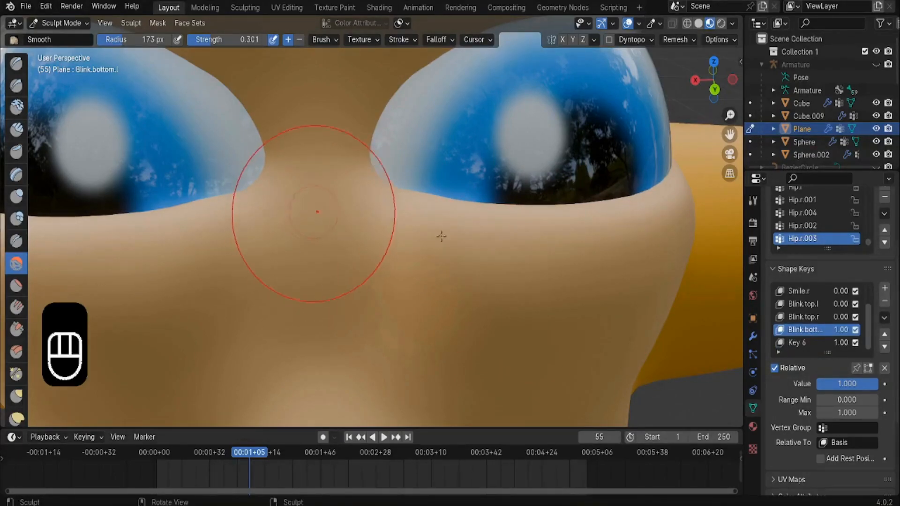
click(796, 343)
drag(331, 285, 274, 267)
drag(324, 298, 262, 234)
click(56, 23)
click(38, 36)
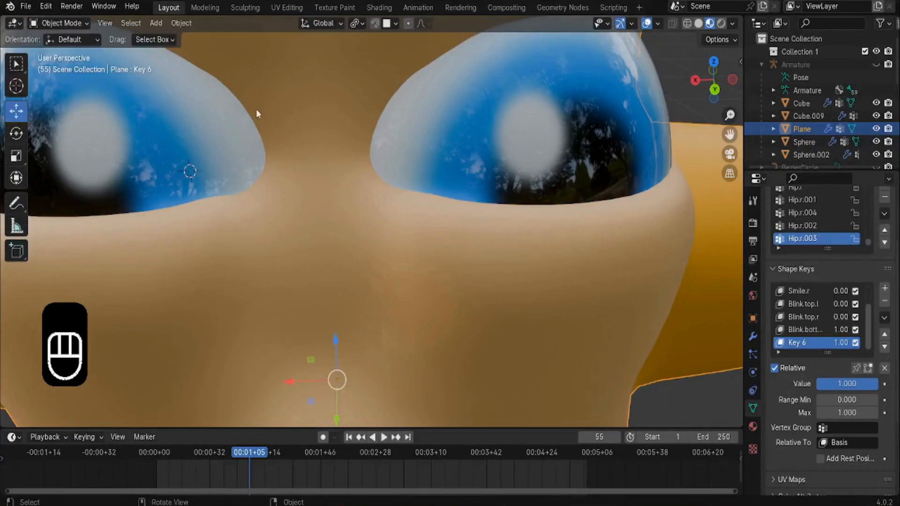
Rename the mirrored lower-lid shape key as Blink.bottom.r.
scroll(271, 113, down, 6)
scroll(600, 263, up, 3)
click(795, 345)
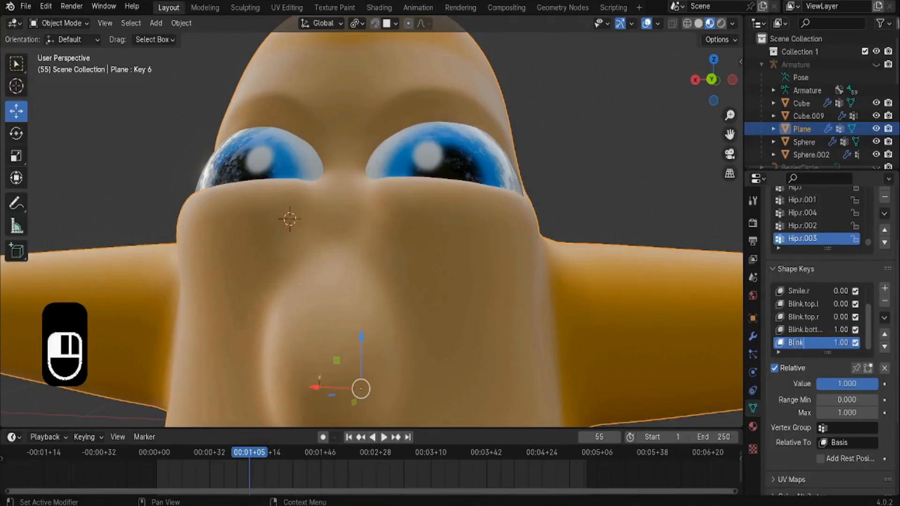
text(Blink.bottom.r)
key(Return)
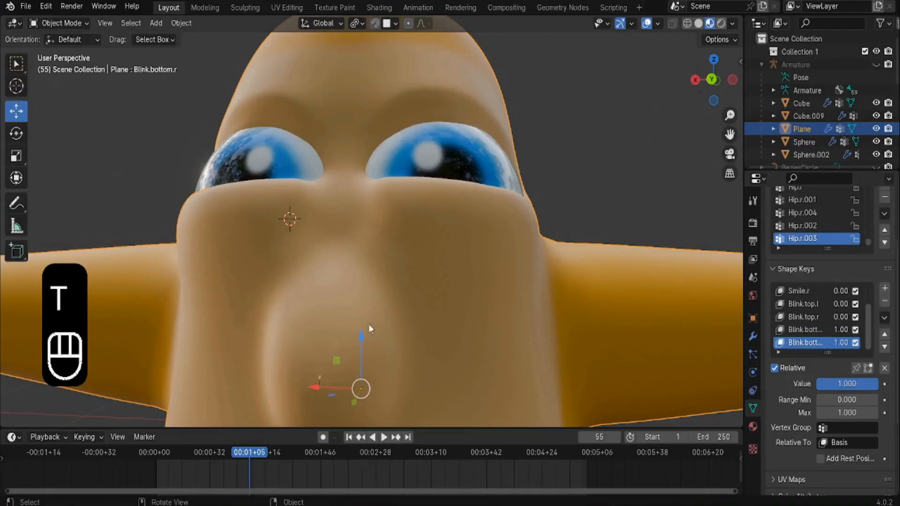
Deselect the mesh and test the lower lids separately, leaving Blink.bottom.l at 0 and Blink.bottom.r at 1.
scroll(372, 325, down, 5)
click(216, 122)
scroll(288, 206, up, 5)
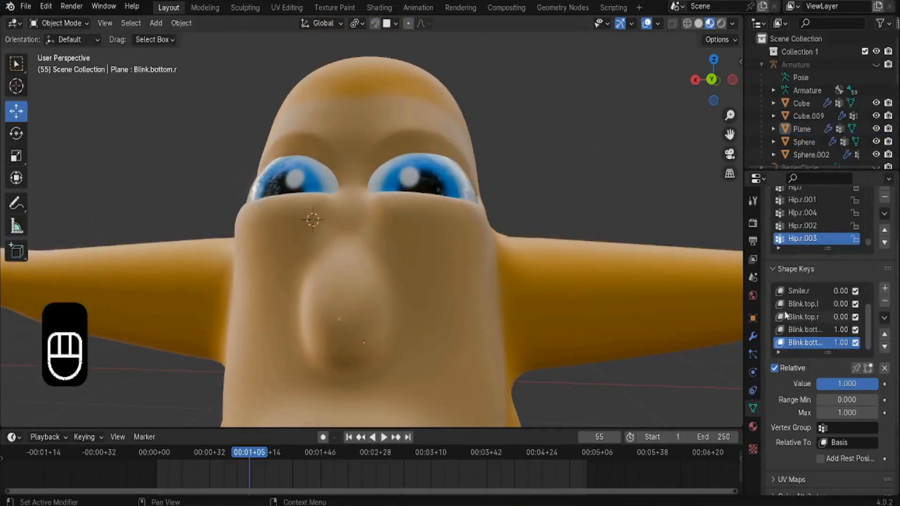
click(802, 317)
mouse_move(828, 383)
mouse_down()
mouse_move(857, 383)
mouse_move(816, 384)
mouse_up()
click(804, 343)
middle_drag(488, 261, 488, 283)
click(815, 330)
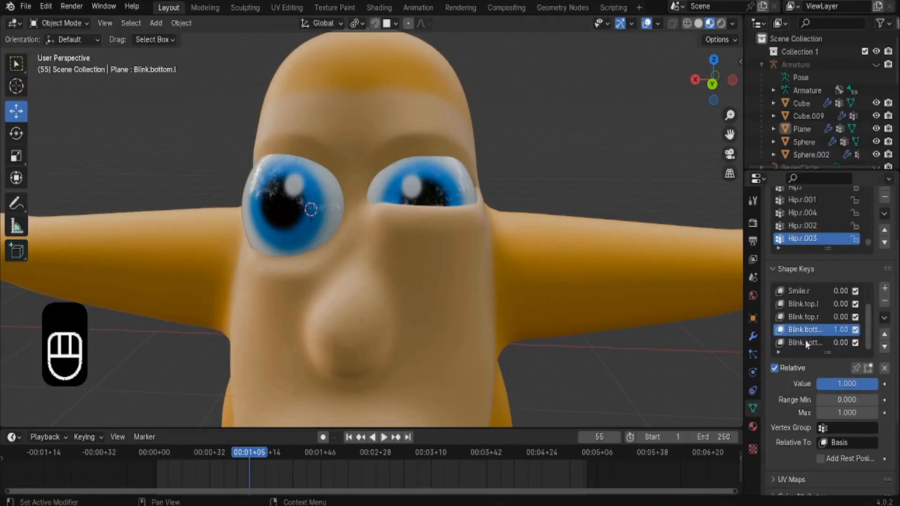
drag(847, 390, 878, 383)
click(802, 343)
Examine the red mouth cavity inside the head from behind for distortion caused by the mirrored Blink.bottom.r key.
scroll(323, 238, down, 2)
scroll(323, 238, down, 5)
middle_drag(323, 238, 127, 251)
scroll(330, 308, up, 5)
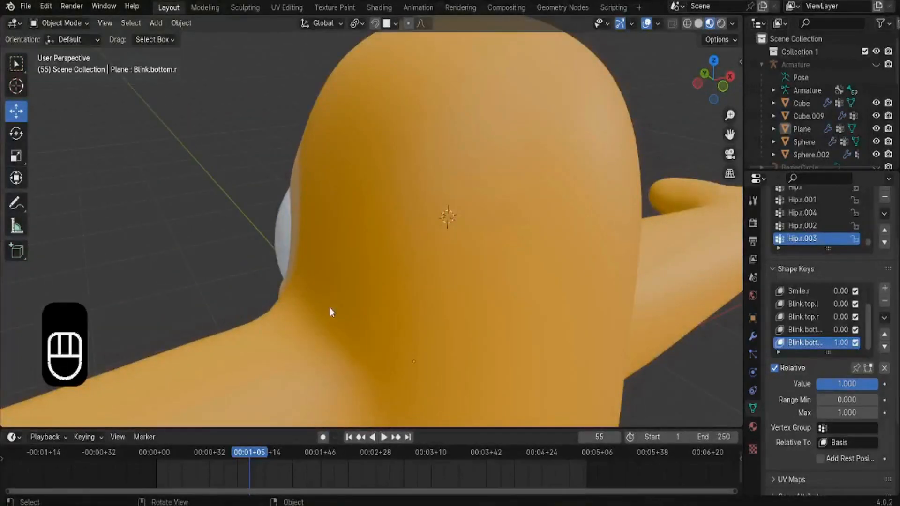
shift+middle_drag(330, 307, 250, 160)
scroll(273, 192, up, 4)
middle_drag(282, 232, 263, 106)
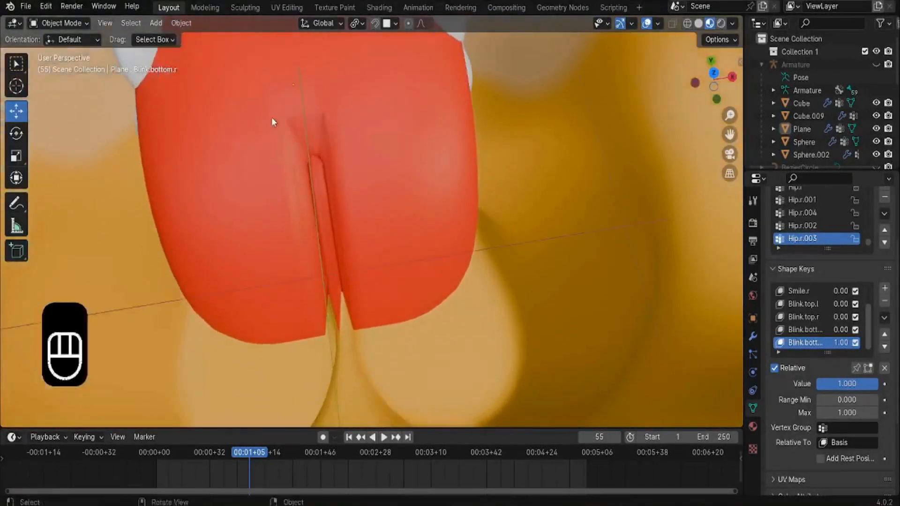
scroll(291, 162, up, 2)
scroll(322, 170, down, 1)
middle_drag(291, 202, 235, 139)
scroll(324, 207, down, 2)
shift+middle_drag(294, 222, 409, 117)
Change the viewport to Solid shading and enter Edit Mode with face selection on the character mesh.
click(698, 23)
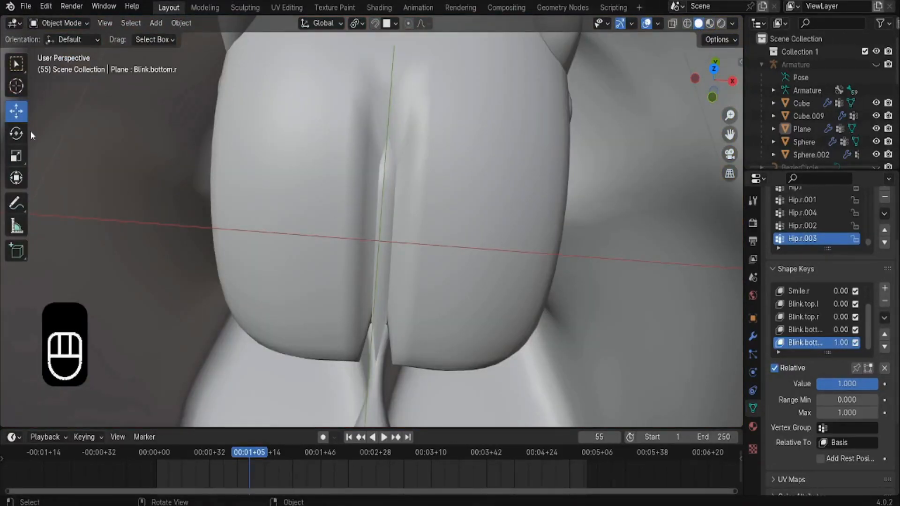
click(59, 23)
click(59, 50)
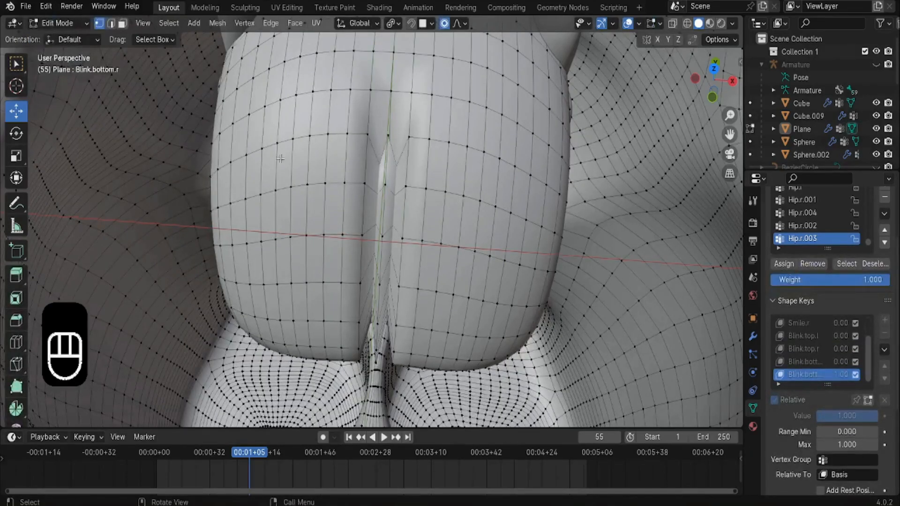
click(122, 24)
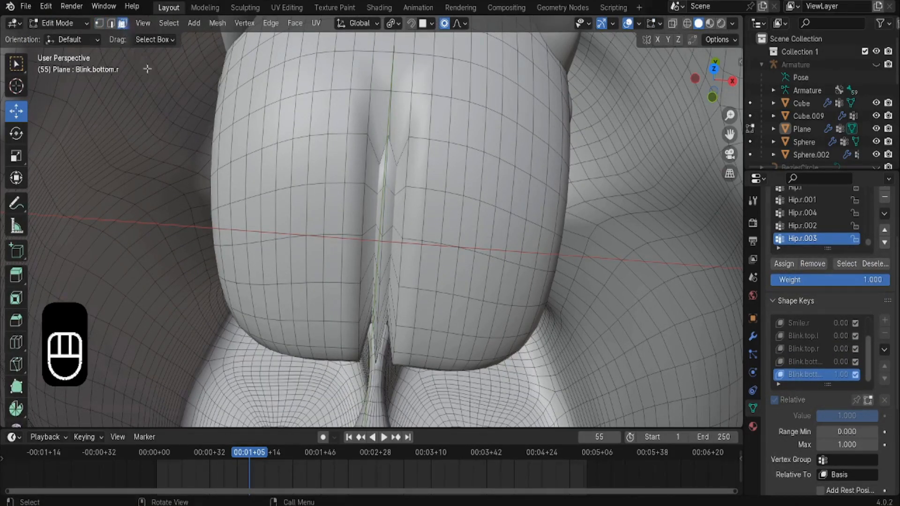
Select the stacked horizontal face loops around the back of the distorted mouth cavity.
scroll(415, 112, up, 1)
click(435, 61)
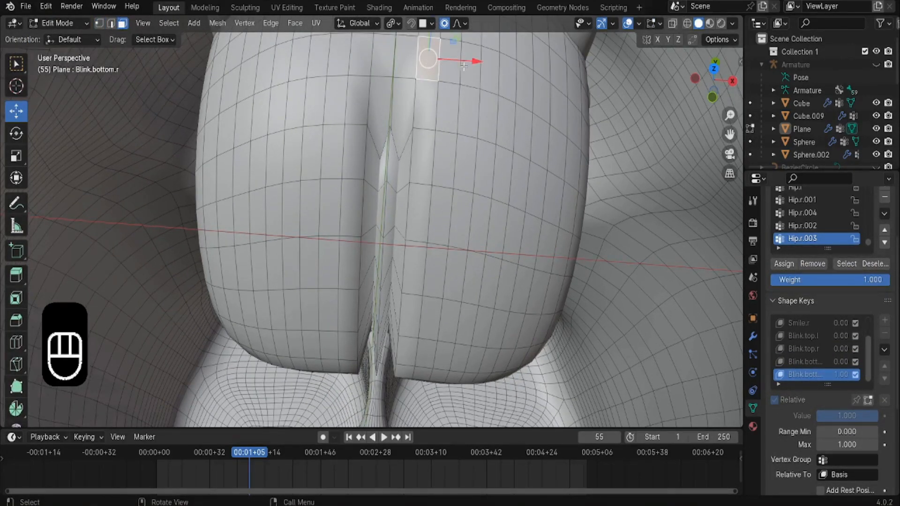
alt+click(459, 68)
alt+shift+click(437, 132)
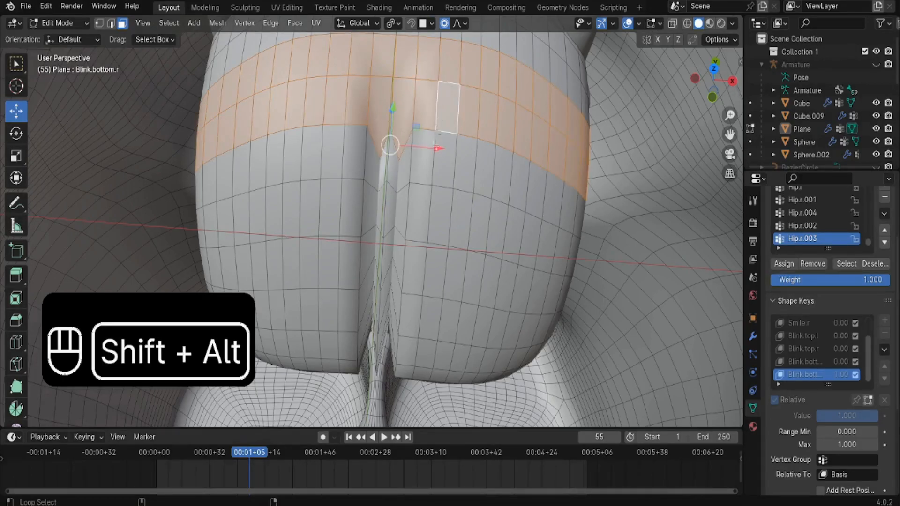
alt+shift+click(433, 195)
alt+shift+click(433, 260)
alt+shift+click(420, 312)
alt+shift+click(422, 339)
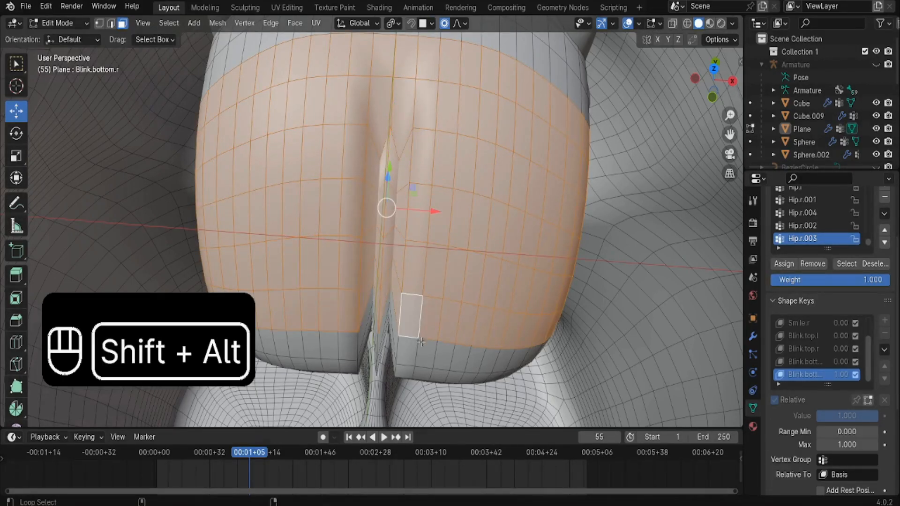
alt+shift+click(417, 356)
Extend the selection with the remaining face loops around the mouth cavity's lower edge and underside.
middle_drag(363, 323, 321, 108)
scroll(316, 215, down, 5)
alt+shift+click(433, 277)
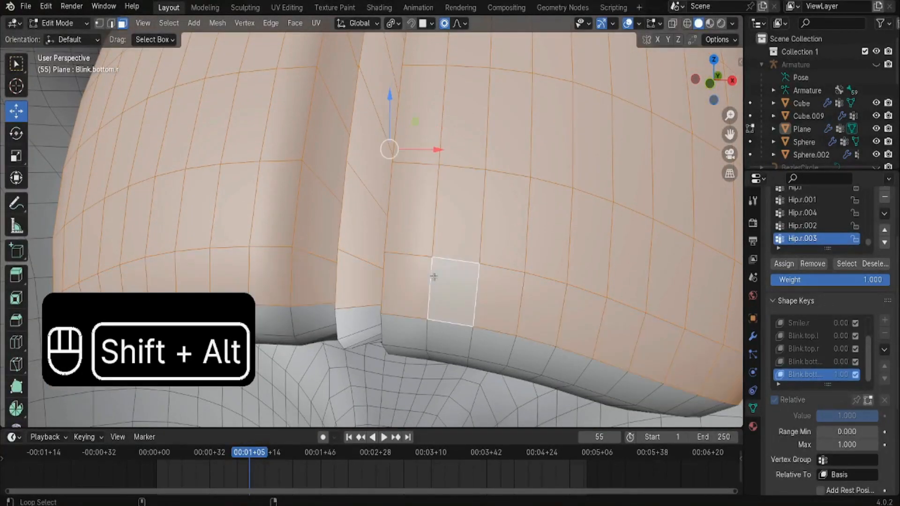
alt+shift+click(429, 331)
middle_drag(408, 352, 339, 29)
scroll(380, 227, up, 5)
scroll(313, 200, up, 2)
alt+shift+click(368, 294)
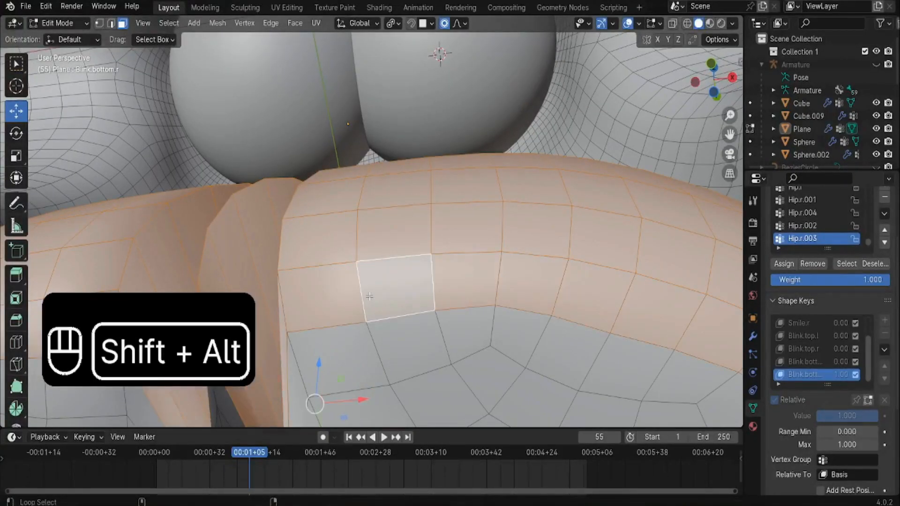
Add the faces capping the mouth cavity's underside to the selection using Circle Select with radius 25.
alt+scroll(366, 294, down, 1)
scroll(366, 294, down, 1)
shift+middle_drag(367, 294, 313, 177)
key(w)
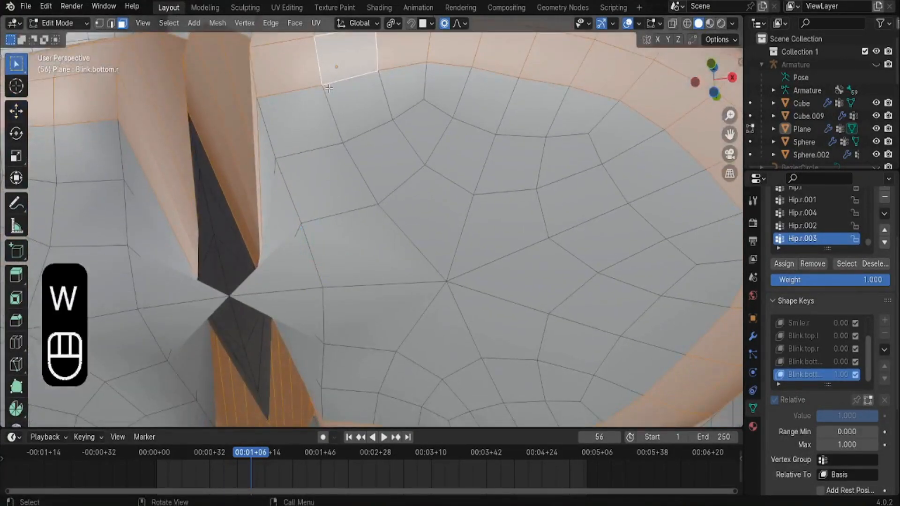
key(w)
mouse_move(309, 196)
shift+mouse_down()
mouse_move(285, 147)
mouse_move(280, 161)
shift+mouse_up()
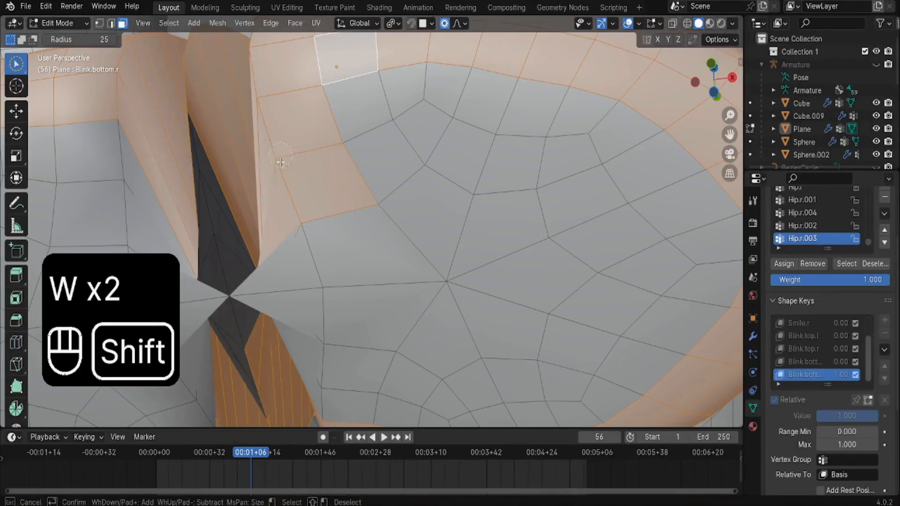
mouse_move(292, 223)
shift+mouse_down()
mouse_move(323, 309)
mouse_move(397, 282)
mouse_move(361, 117)
shift+mouse_up()
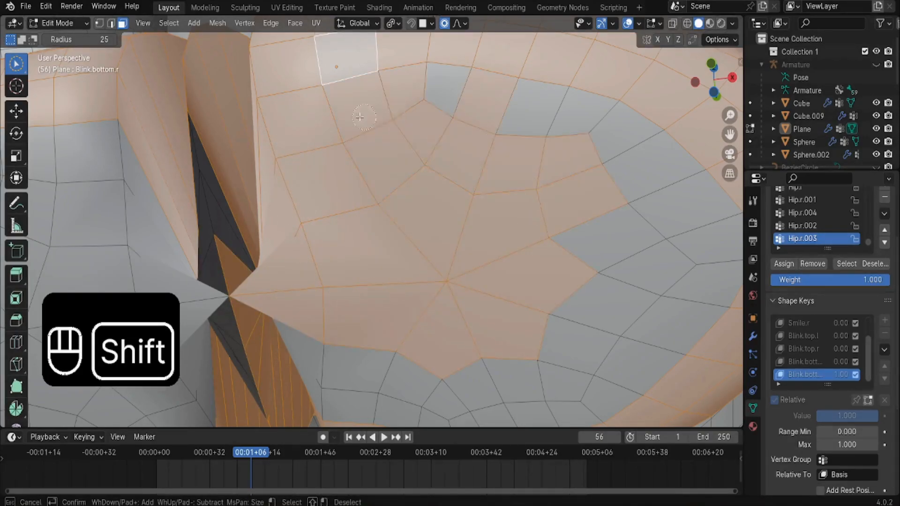
mouse_move(511, 122)
shift+mouse_down()
mouse_move(700, 239)
mouse_move(596, 298)
mouse_move(562, 403)
mouse_move(525, 360)
shift+mouse_up()
shift+middle_drag(504, 380, 503, 123)
mouse_move(502, 123)
shift+mouse_down()
mouse_move(416, 219)
mouse_move(209, 139)
mouse_move(171, 92)
mouse_move(135, 223)
mouse_move(155, 232)
shift+mouse_up()
Paint the remaining unselected faces on the far side of the mouth cavity's underside into the selection.
mouse_move(170, 236)
middle_down()
mouse_move(141, 273)
mouse_move(345, 251)
middle_up()
scroll(339, 197, up, 4)
scroll(389, 232, down, 5)
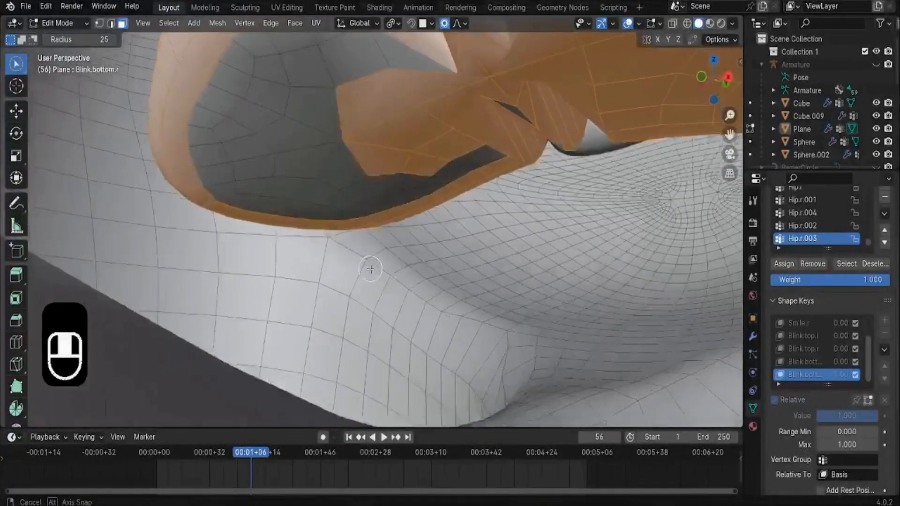
mouse_move(225, 112)
shift+mouse_down()
mouse_move(257, 66)
mouse_move(414, 63)
mouse_move(244, 127)
mouse_move(245, 185)
mouse_move(335, 164)
mouse_move(321, 195)
mouse_move(381, 185)
mouse_move(441, 156)
mouse_move(445, 134)
shift+mouse_up()
scroll(422, 215, up, 5)
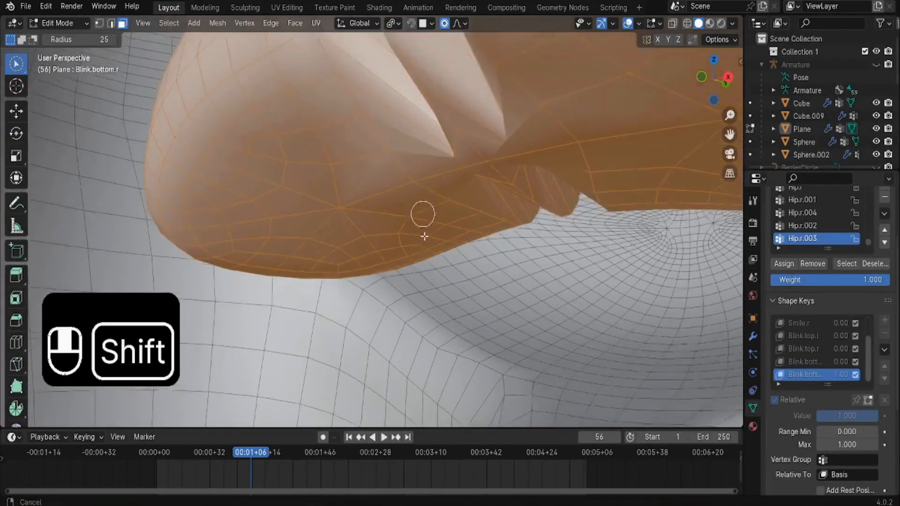
Restore the selected mouth cavity faces to the Basis shape using Blend from Shape with a blend of 1.
middle_drag(280, 69, 287, 97)
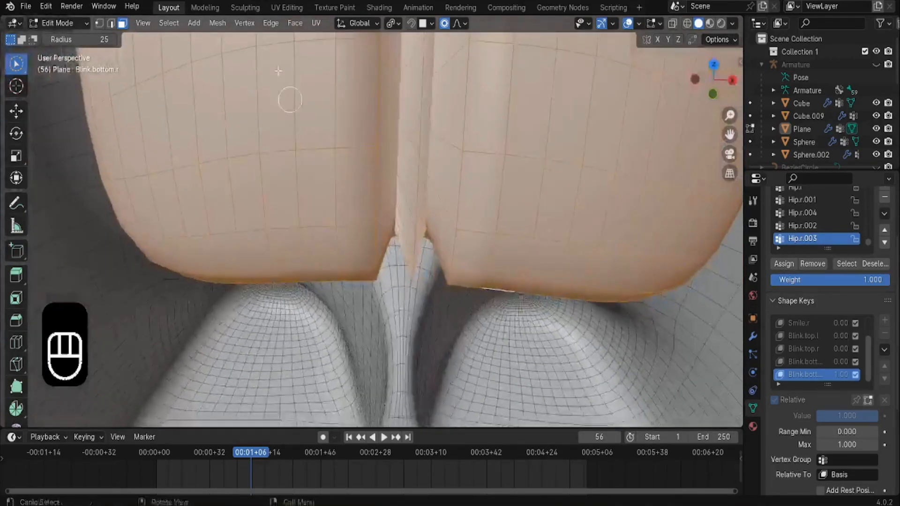
click(239, 23)
click(280, 226)
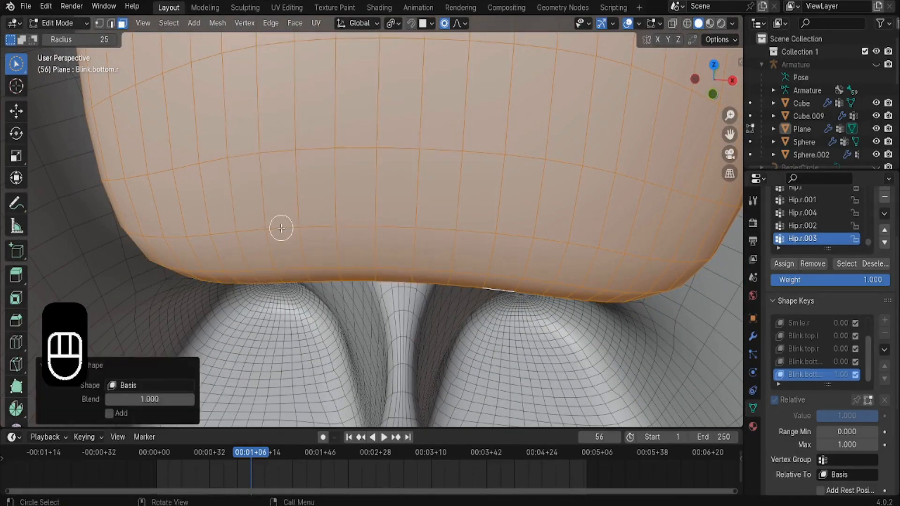
Restore the selected mouth cavity faces of the Blink.top.r shape key to the Basis shape using Blend from Shape with a blend of 1.
scroll(365, 153, up, 5)
shift+middle_drag(350, 205, 193, 351)
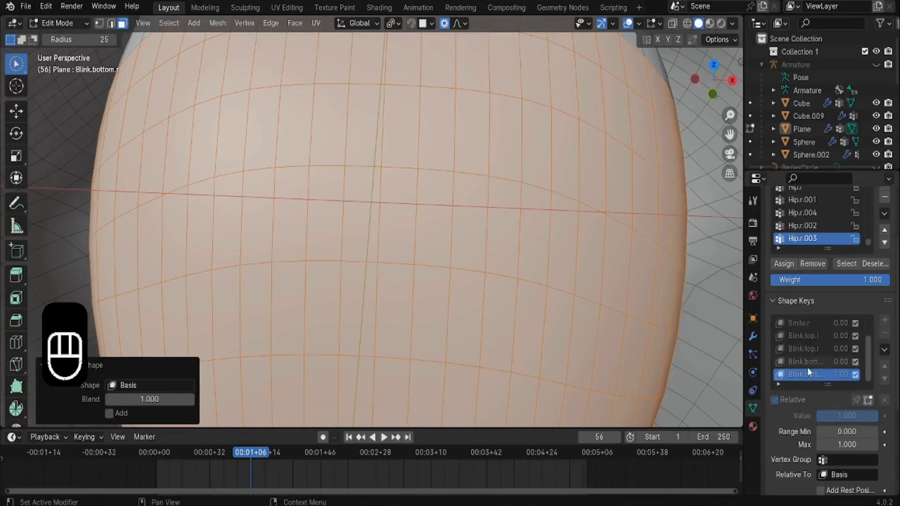
click(798, 350)
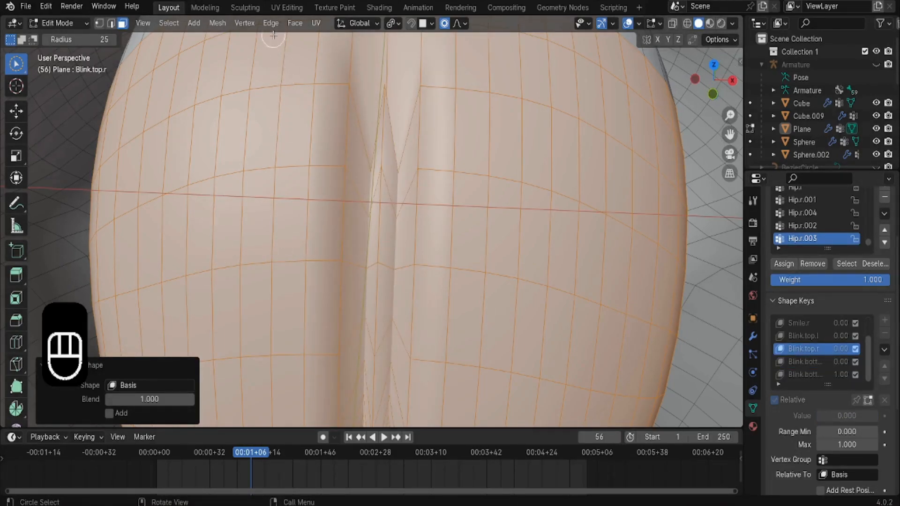
click(245, 24)
click(272, 227)
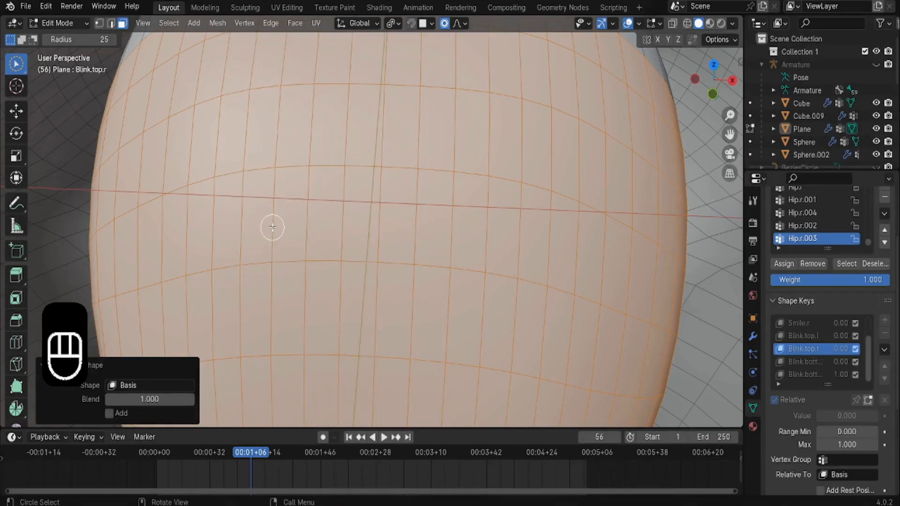
Check the mouth cavity in the Smile.r and Smile.l shape keys, and return the mesh to Object Mode.
scroll(803, 348, up, 1)
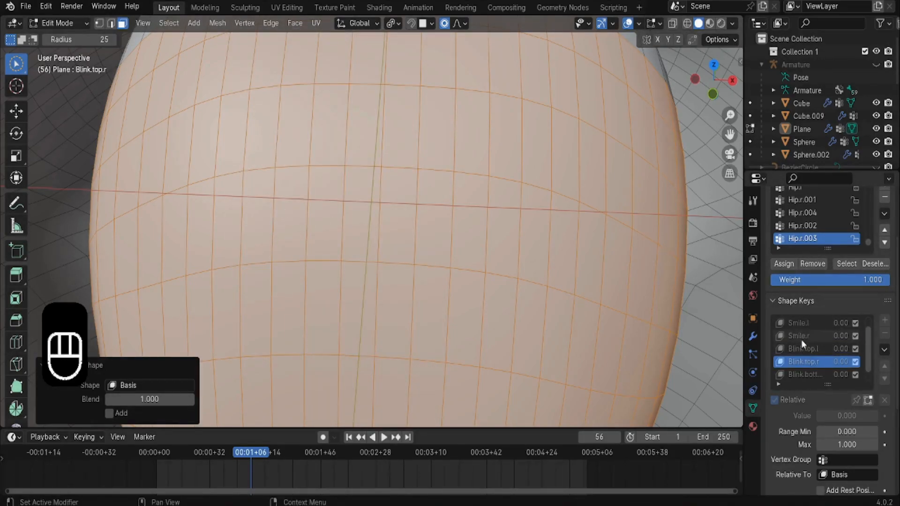
click(800, 338)
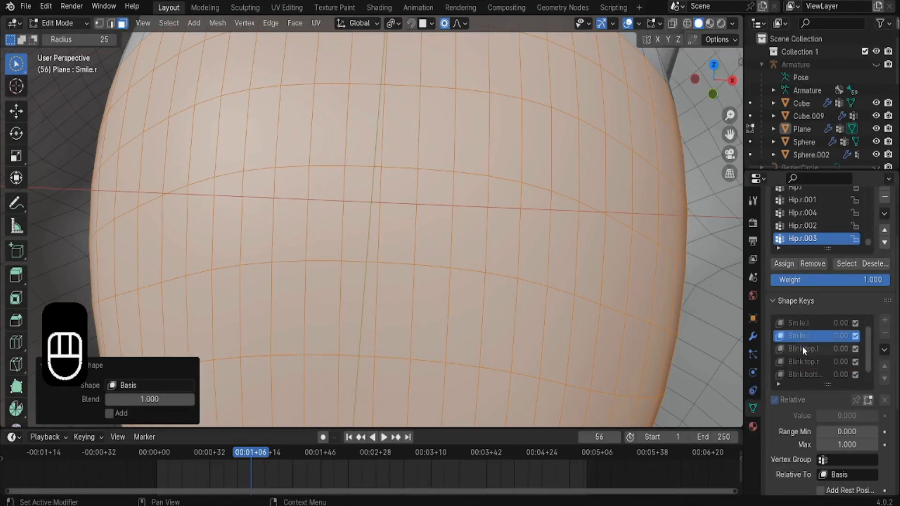
click(797, 322)
key(c)
click(56, 23)
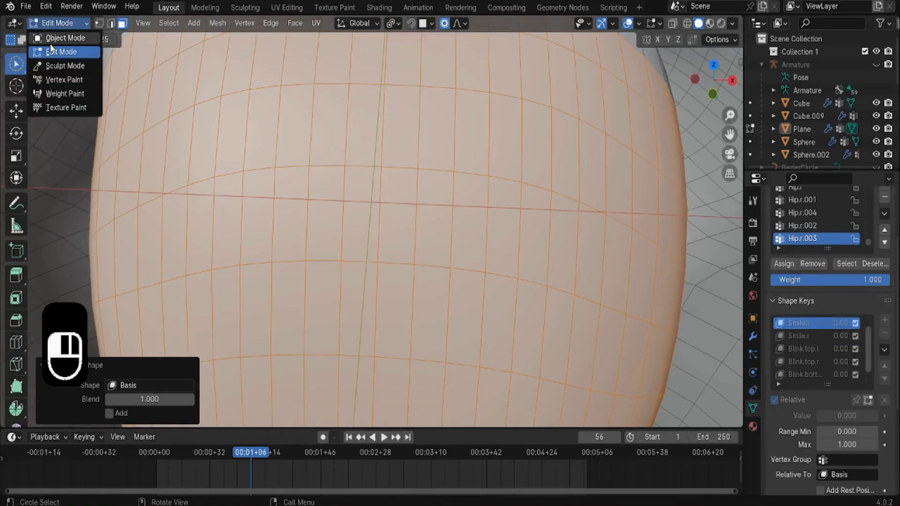
click(52, 37)
Set the Blink.bottom.r shape key's value to 0.
middle_drag(445, 253, 358, 233)
scroll(181, 187, down, 8)
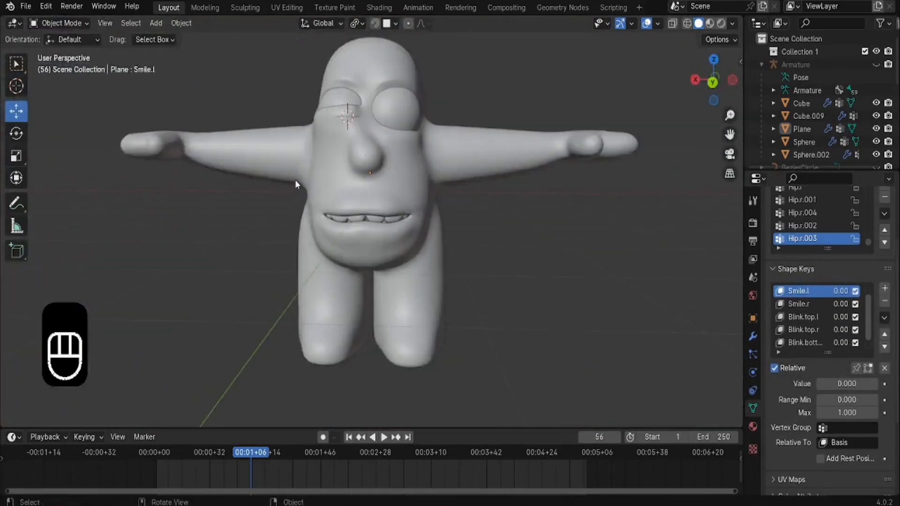
shift+middle_drag(294, 179, 304, 216)
scroll(806, 334, down, 1)
click(811, 342)
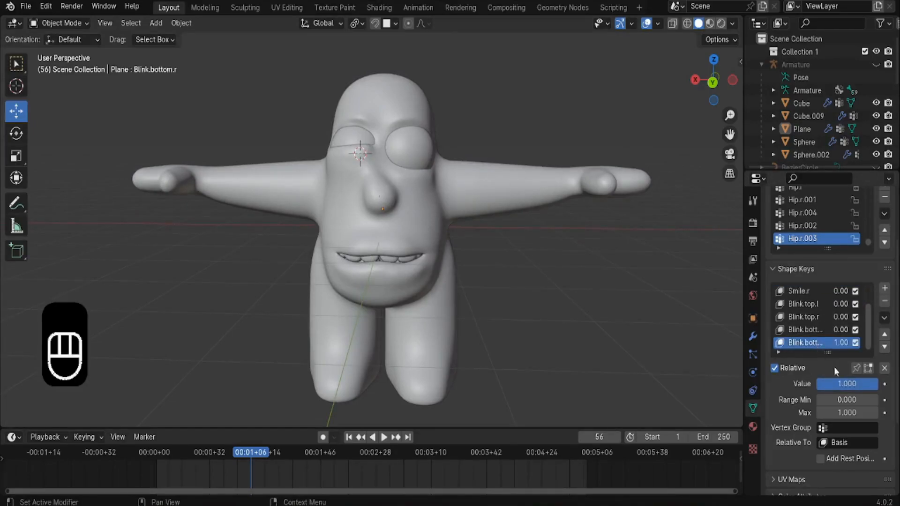
drag(845, 384, 814, 383)
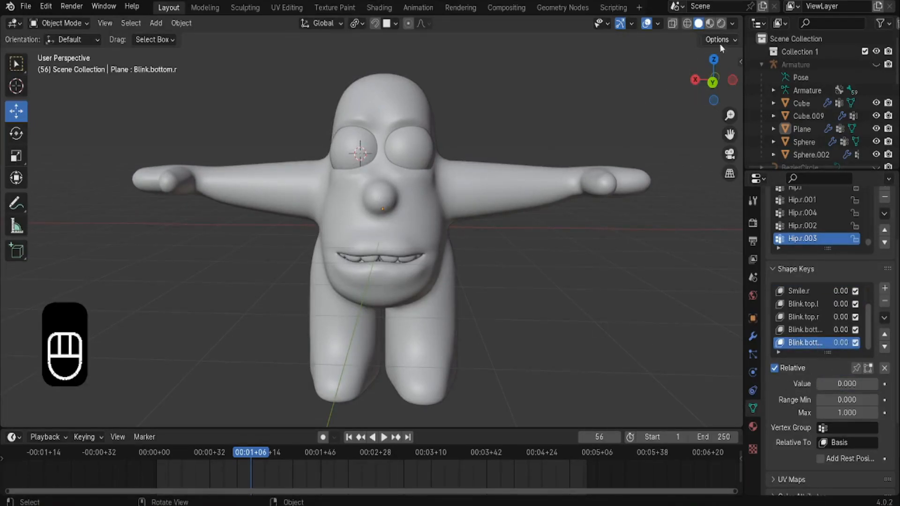
Display the character in Material Preview shading and inspect its face.
click(709, 24)
mouse_move(444, 84)
middle_down()
mouse_move(535, 94)
mouse_move(372, 108)
mouse_move(460, 98)
middle_up()
scroll(418, 117, up, 2)
scroll(418, 116, down, 2)
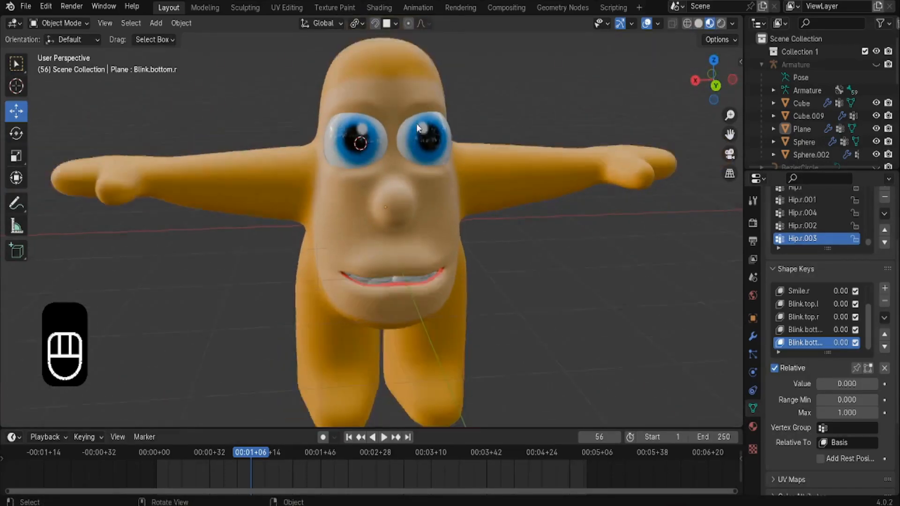
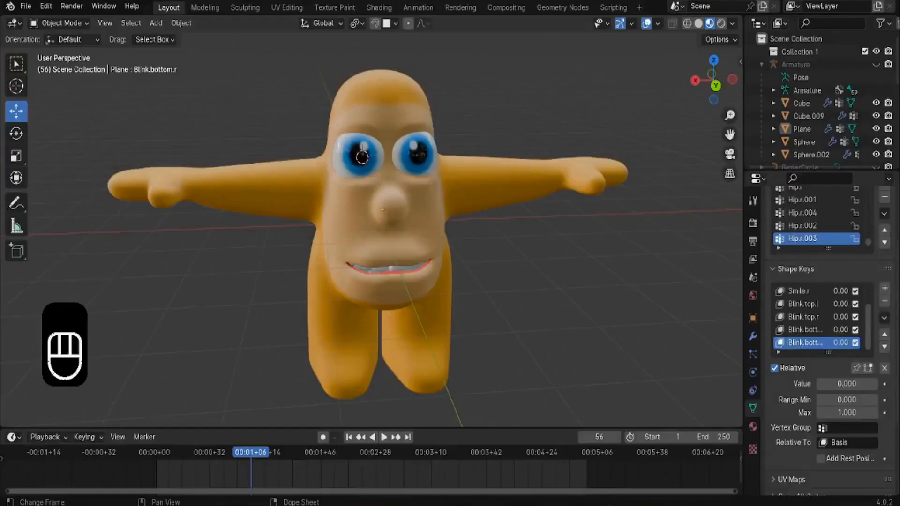
scroll(425, 324, up, 4)
scroll(422, 299, down, 5)
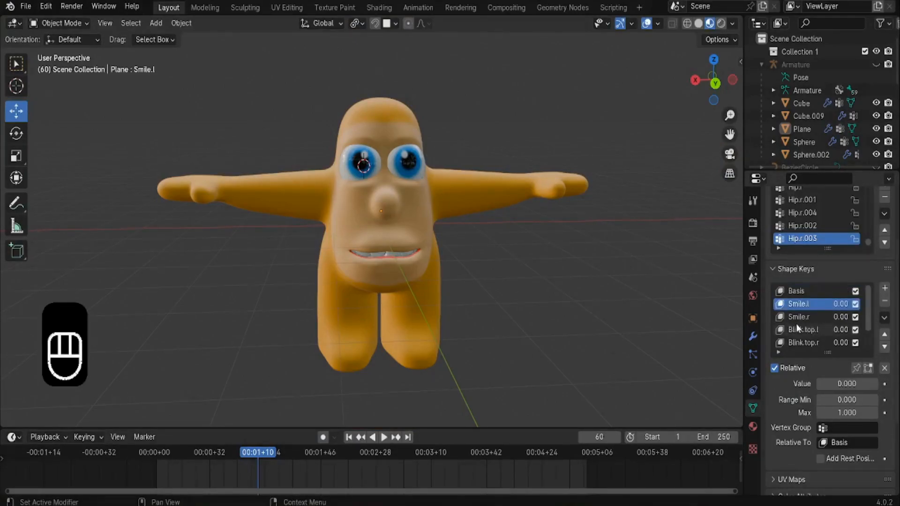
Keyframe the Smile.l shape key at value 0 on frame 49, and select the character's body mesh.
middle_drag(473, 260, 354, 254)
middle_drag(290, 260, 324, 255)
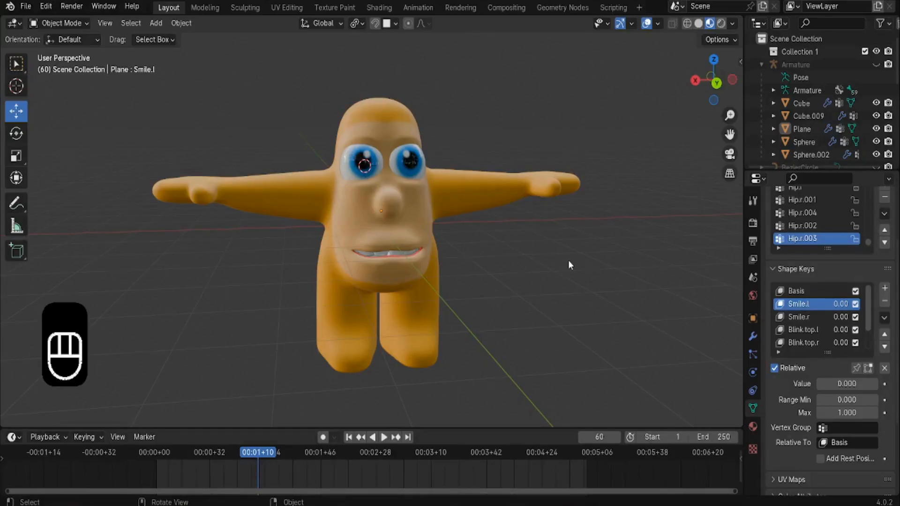
click(348, 437)
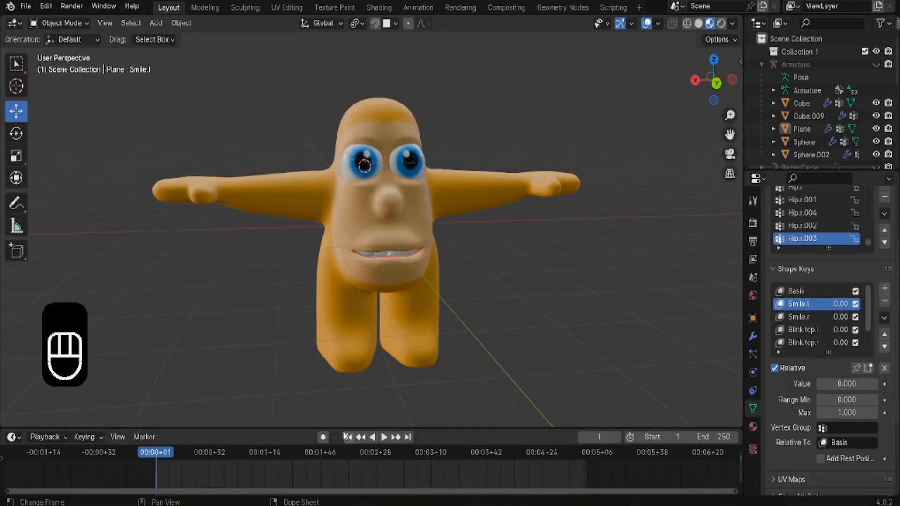
key(space)
key(space)
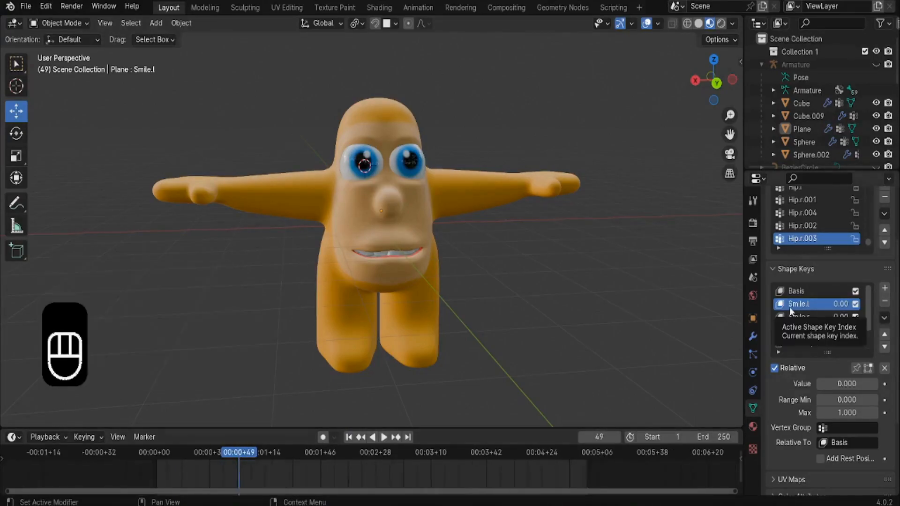
click(884, 384)
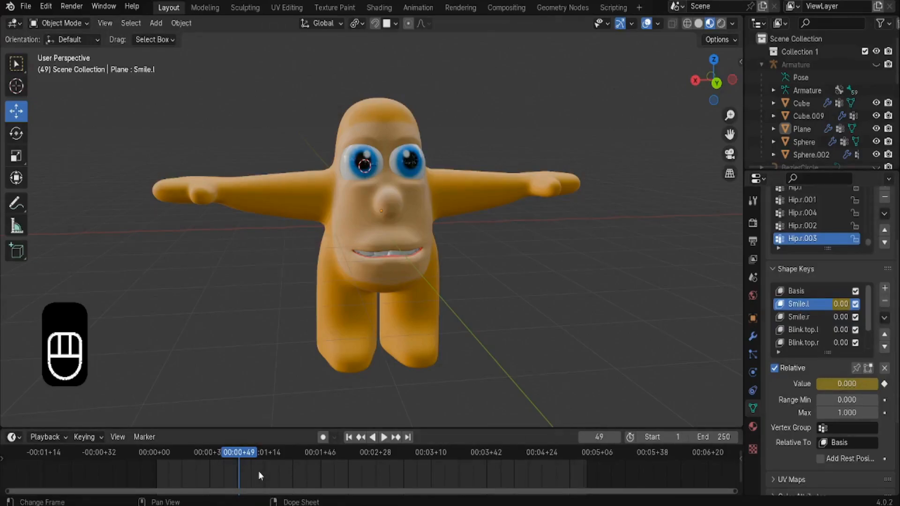
scroll(258, 469, down, 1)
scroll(259, 493, down, 2)
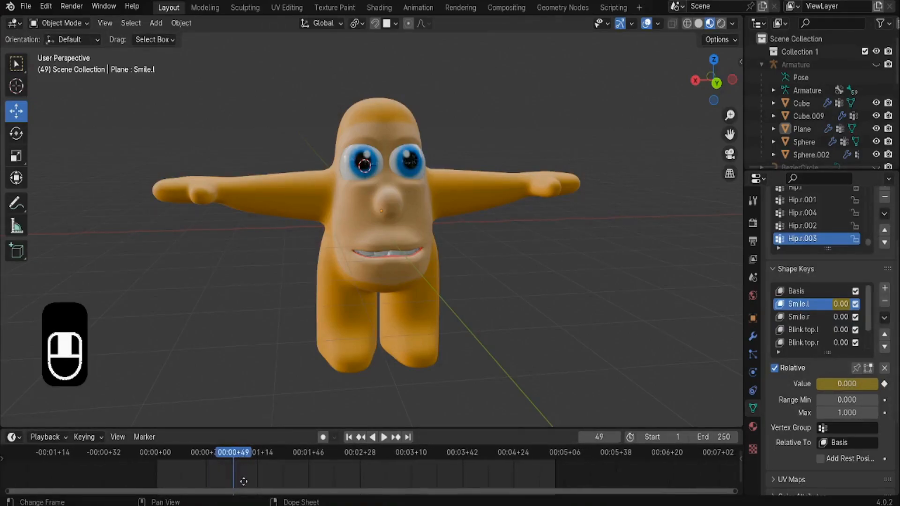
middle_drag(268, 467, 274, 468)
click(324, 317)
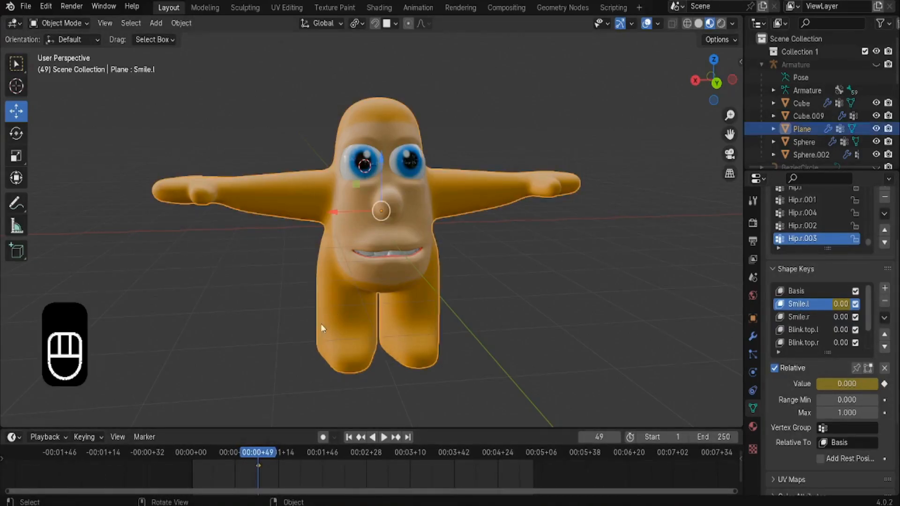
Set the Smile.l shape key's value to 1 and keyframe it on frame 107.
key(space)
key(space)
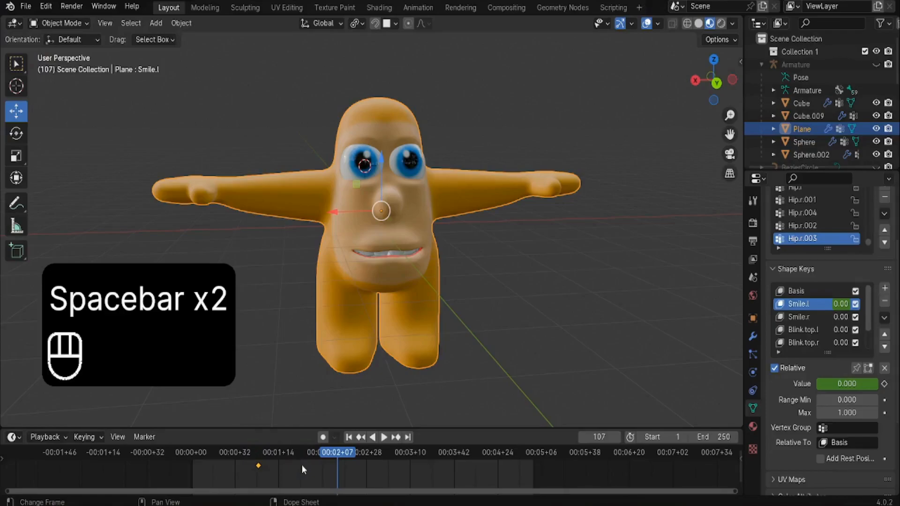
click(829, 384)
drag(829, 384, 872, 386)
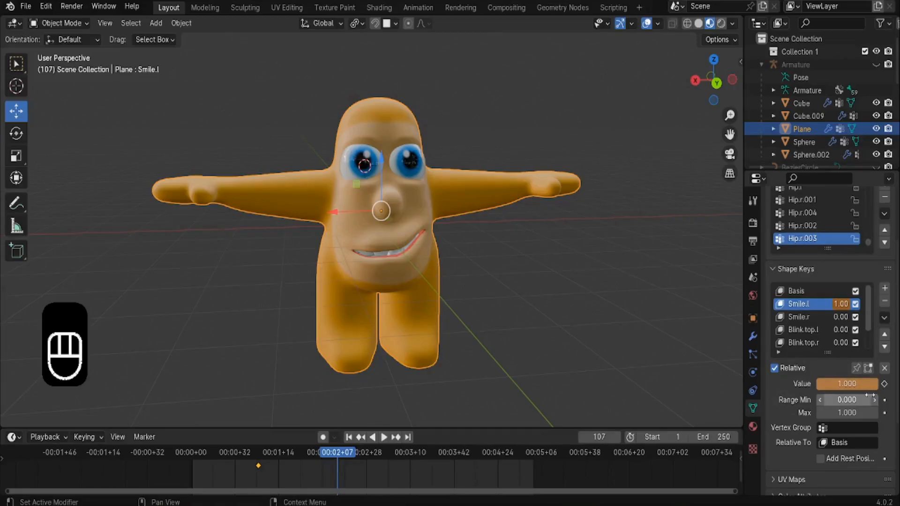
middle_drag(522, 316, 476, 316)
scroll(476, 317, up, 2)
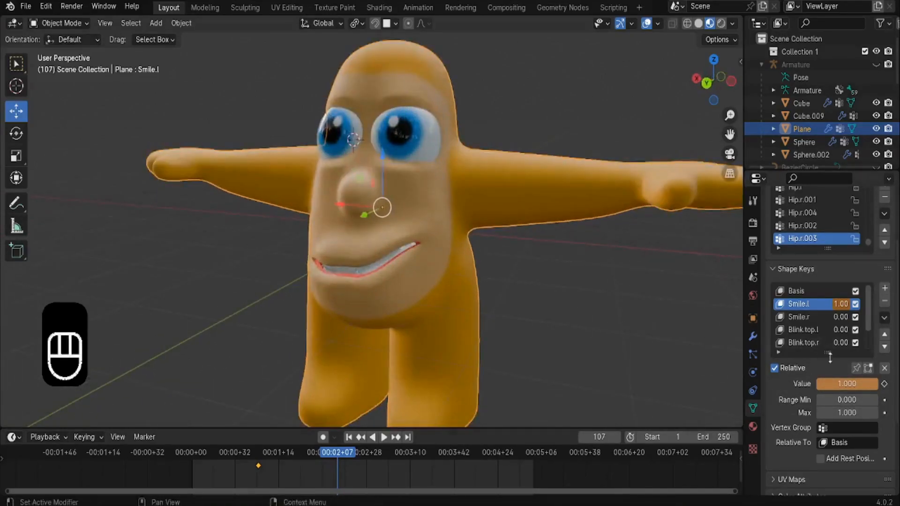
click(884, 383)
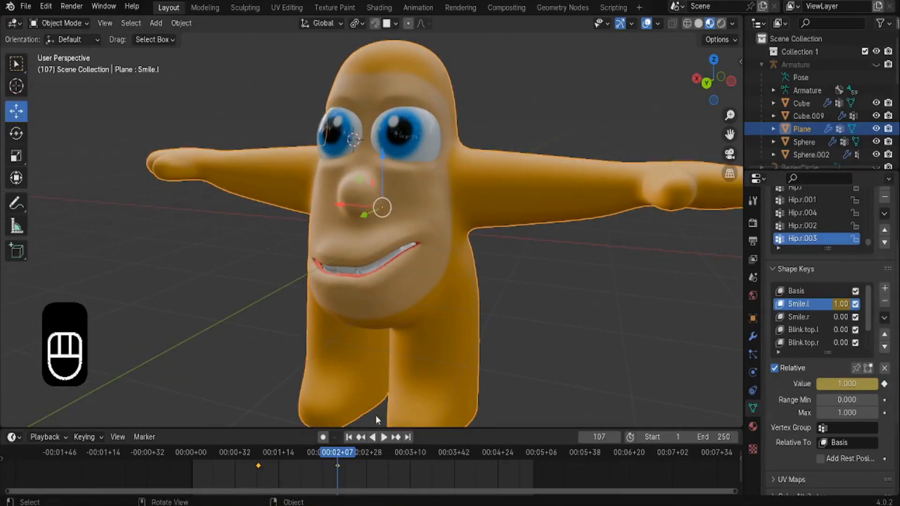
Play the smile animation from frame 1, and scrub the timeline back to frame 38.
click(349, 437)
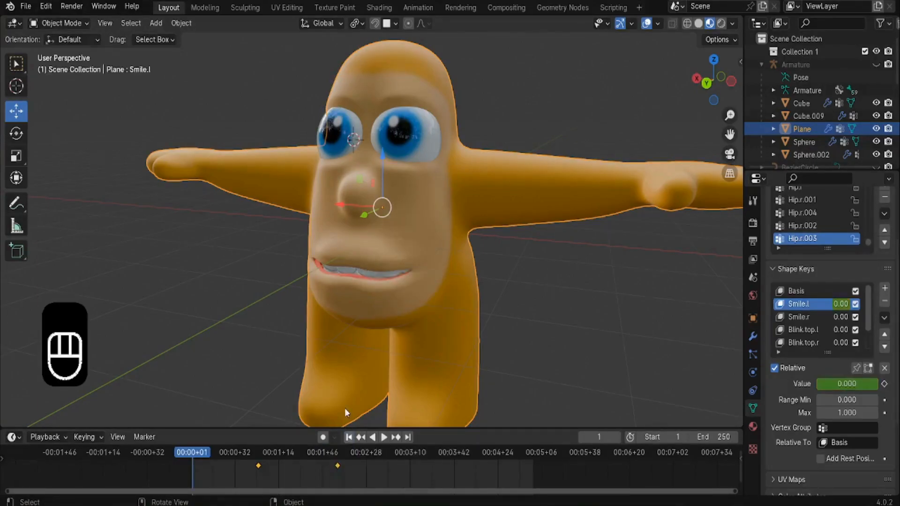
key(space)
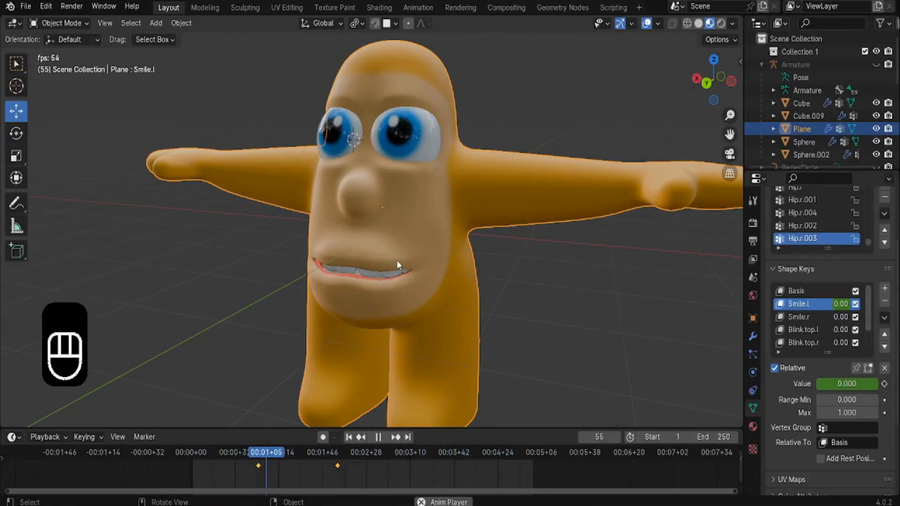
key(space)
middle_drag(377, 218, 338, 286)
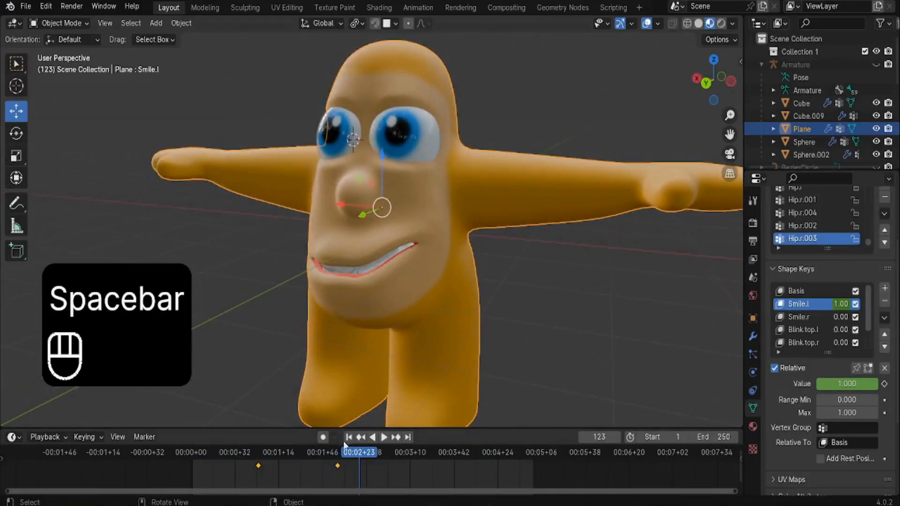
scroll(342, 450, up, 2)
drag(339, 472, 201, 464)
click(221, 463)
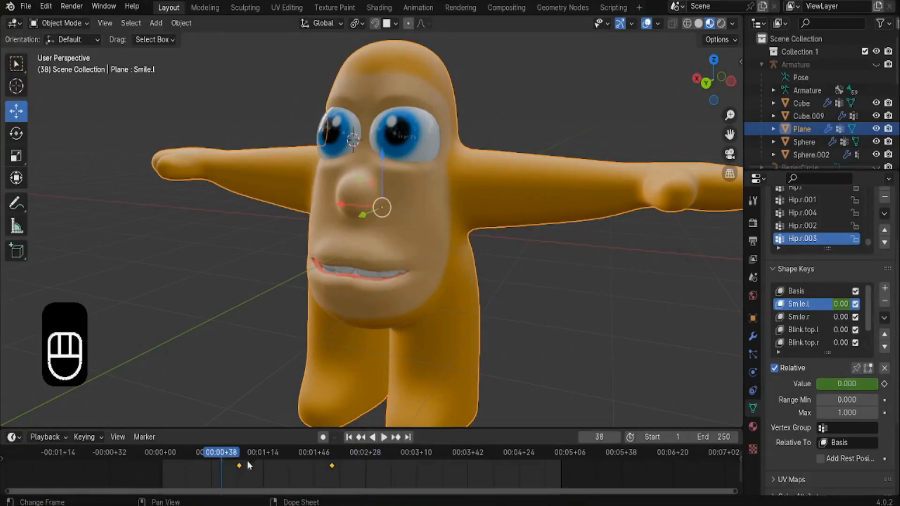
Remove the Smile.l shape key's keyframes from the timeline.
right_click(268, 463)
click(258, 464)
scroll(260, 308, down, 3)
middle_drag(259, 308, 321, 283)
scroll(319, 276, up, 1)
scroll(321, 280, up, 2)
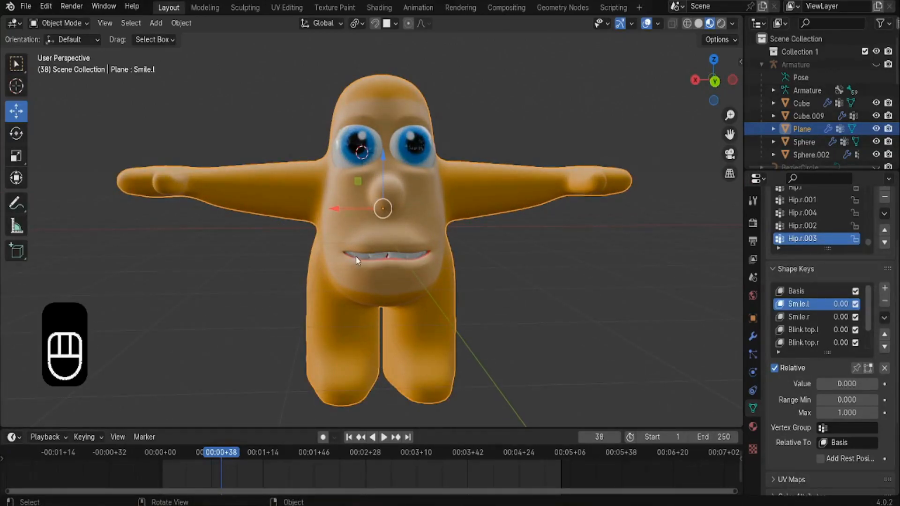
Unhide the Armature and make it the selected object in place of the body mesh.
click(874, 64)
scroll(447, 191, down, 2)
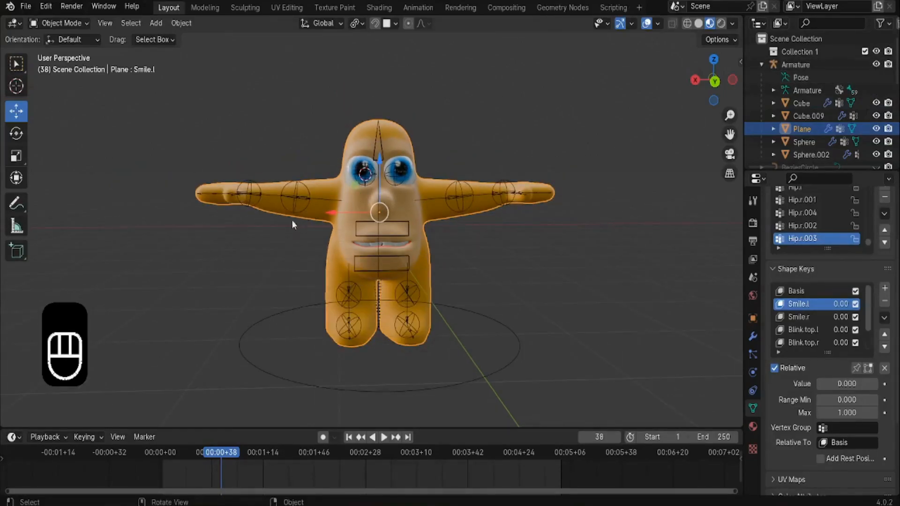
click(265, 238)
middle_drag(281, 244, 325, 255)
scroll(338, 205, up, 2)
click(371, 127)
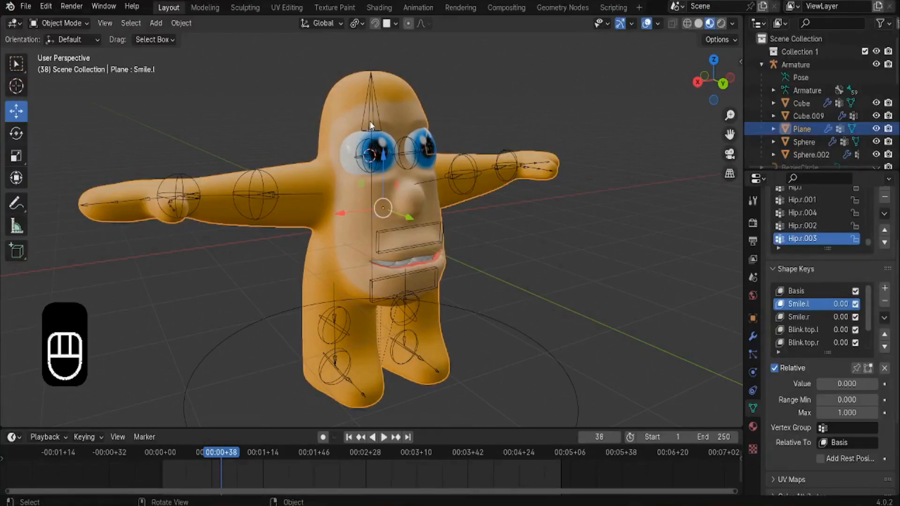
click(370, 126)
click(371, 124)
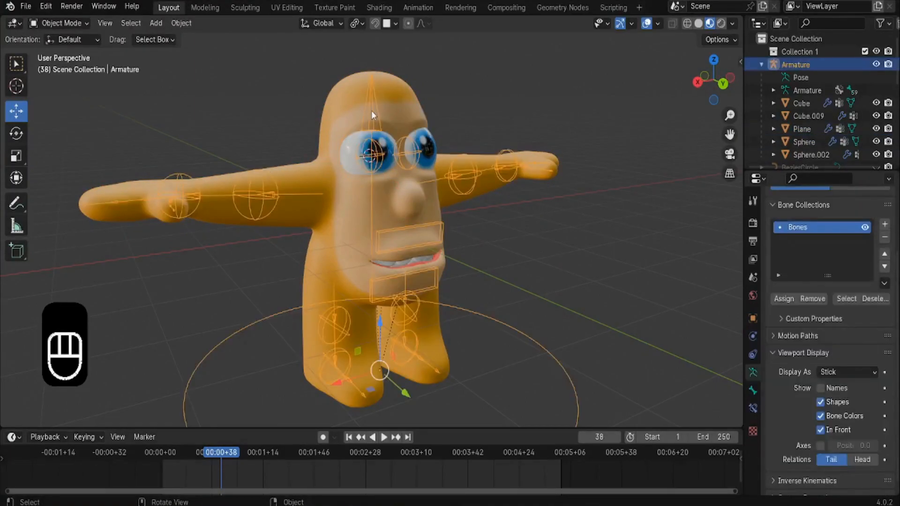
Put the Armature into Edit Mode and show it in the Back Orthographic view.
middle_drag(371, 122, 260, 104)
scroll(347, 106, up, 2)
scroll(344, 104, down, 5)
scroll(258, 105, up, 4)
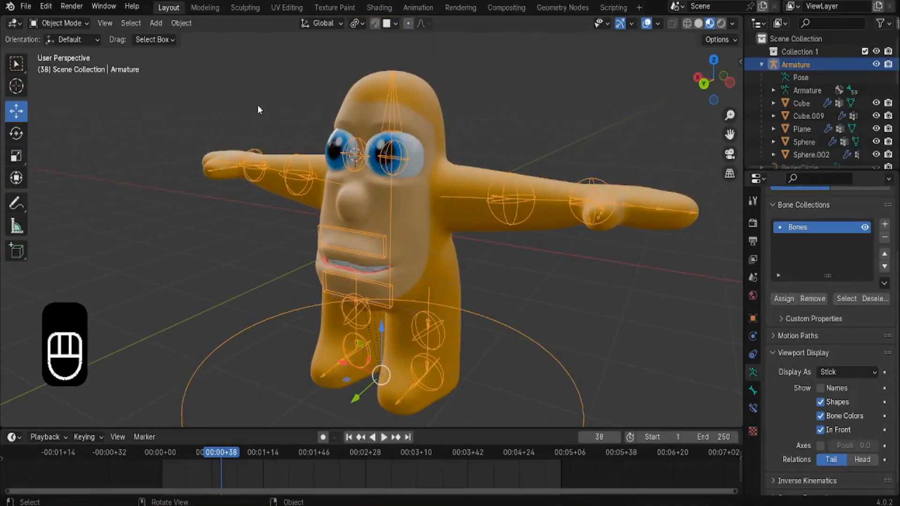
middle_drag(342, 131, 424, 127)
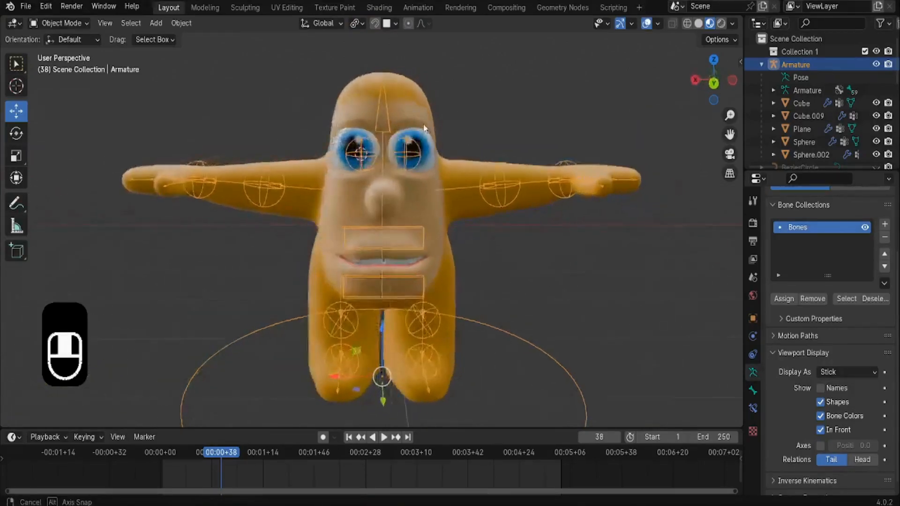
shift+middle_drag(418, 160, 409, 196)
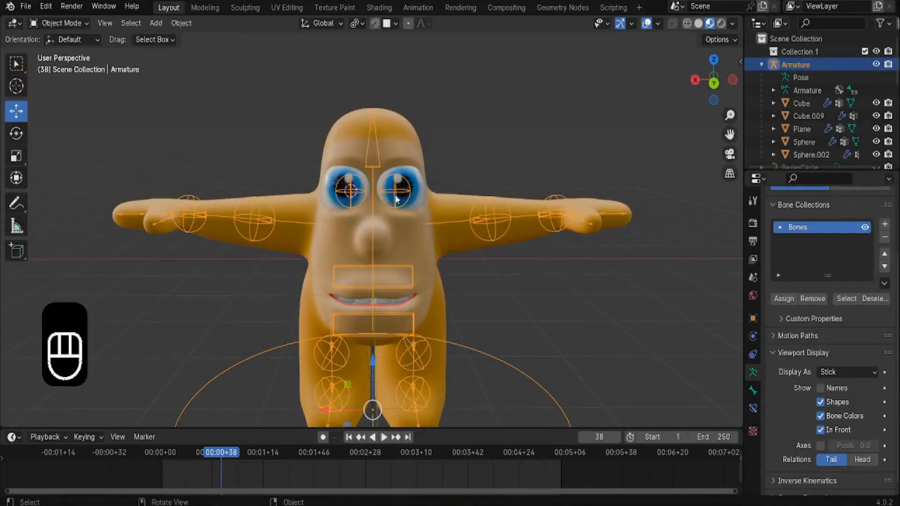
middle_drag(365, 231, 346, 227)
click(39, 26)
click(60, 52)
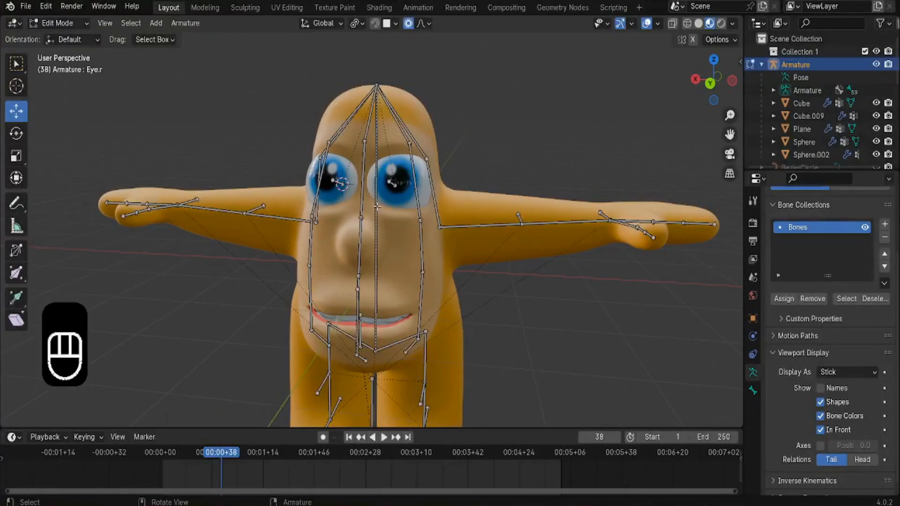
scroll(376, 206, down, 2)
click(710, 83)
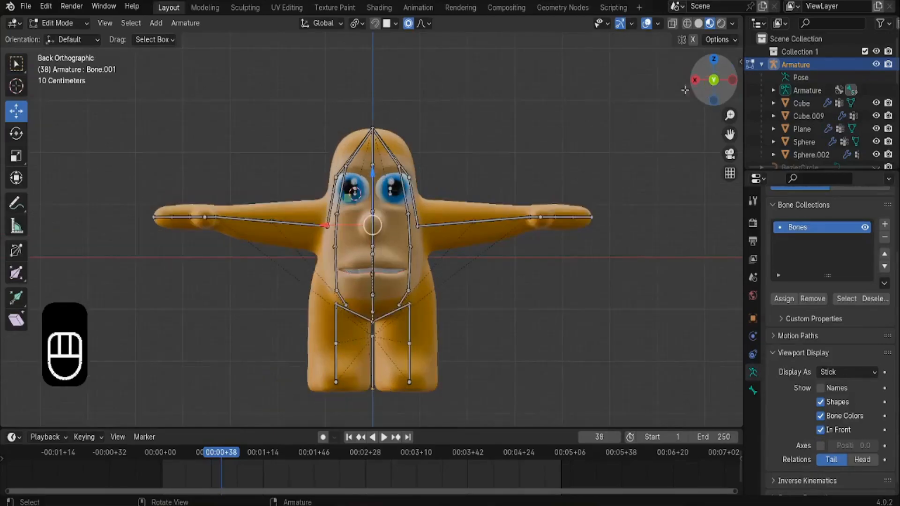
Duplicate the selected central body bone in the back view and place the copy above the outstretched arm, beside the head.
shift+middle_drag(388, 168, 305, 187)
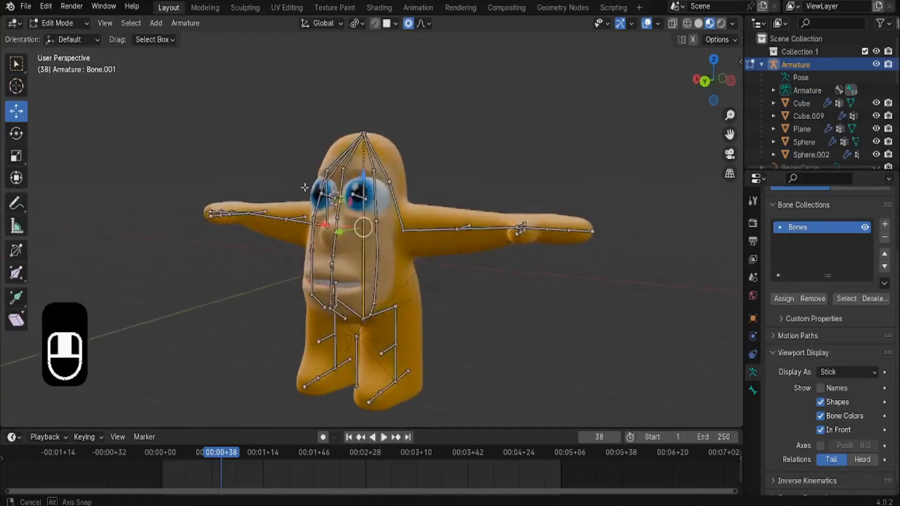
click(704, 81)
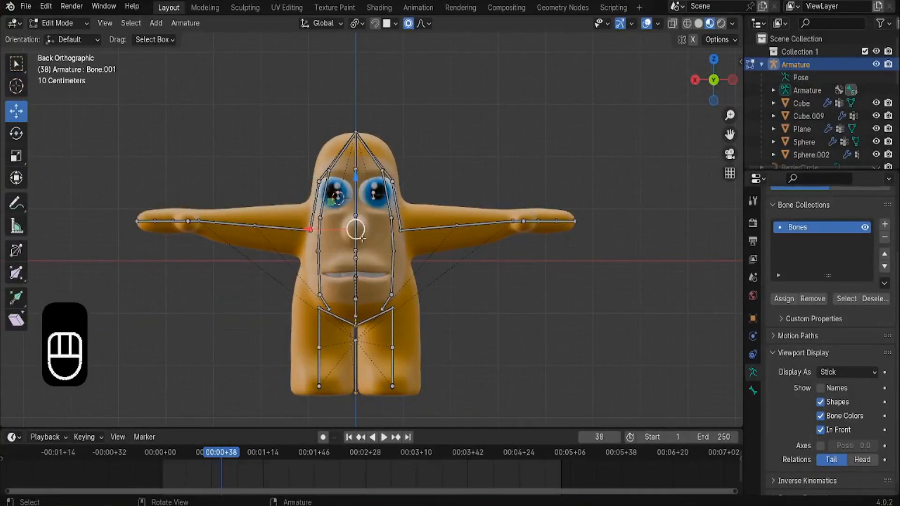
key(shift+d)
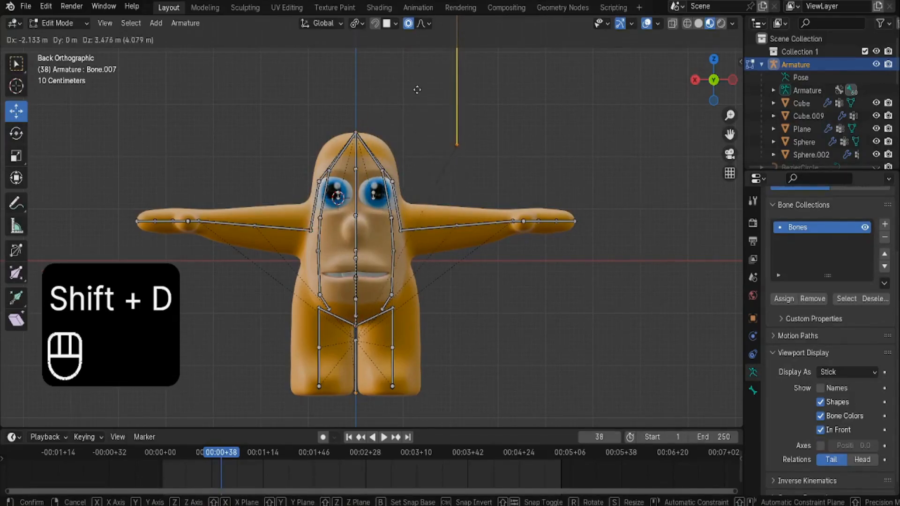
click(421, 79)
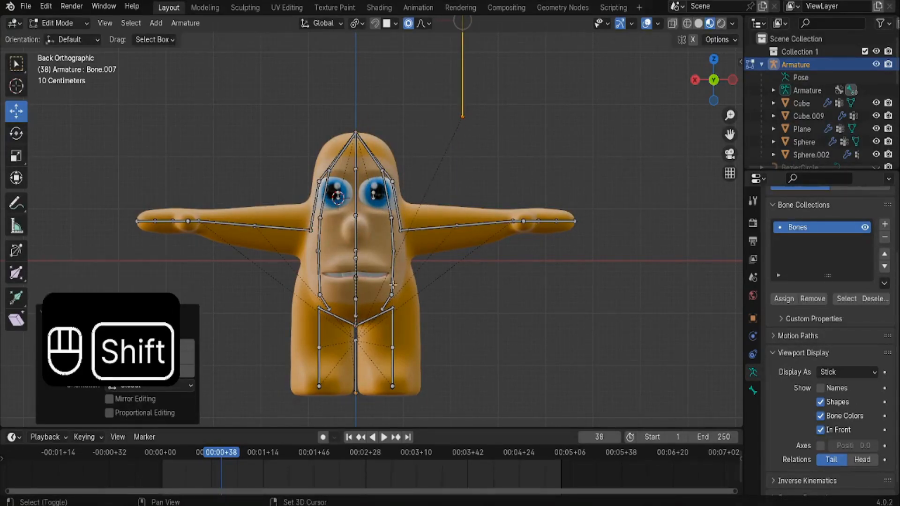
Shorten the duplicated bone by lowering its upper tip about 2.13 m along Z.
shift+middle_drag(396, 348, 393, 381)
scroll(393, 381, down, 3)
drag(396, 51, 439, 112)
drag(426, 66, 428, 136)
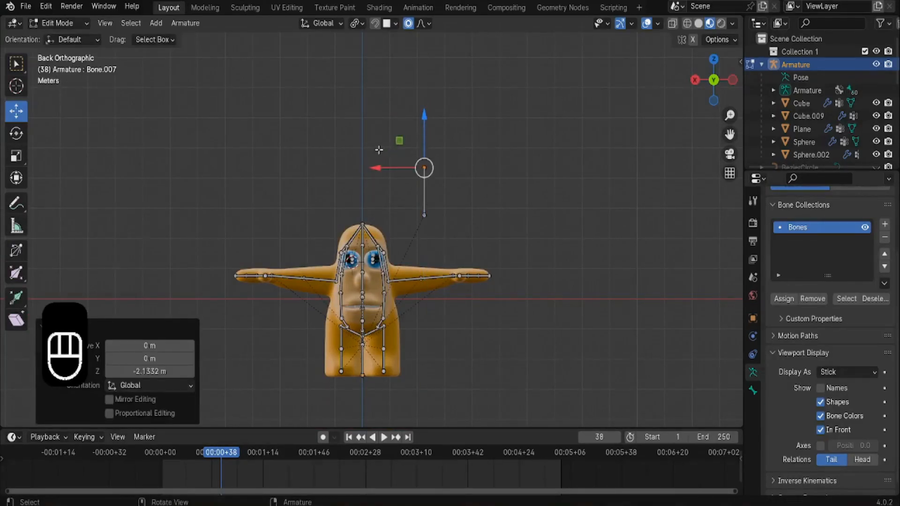
Snap the 3D cursor to the lower joint of the duplicated bone.
scroll(373, 148, up, 3)
click(374, 147)
shift+middle_drag(402, 151, 353, 112)
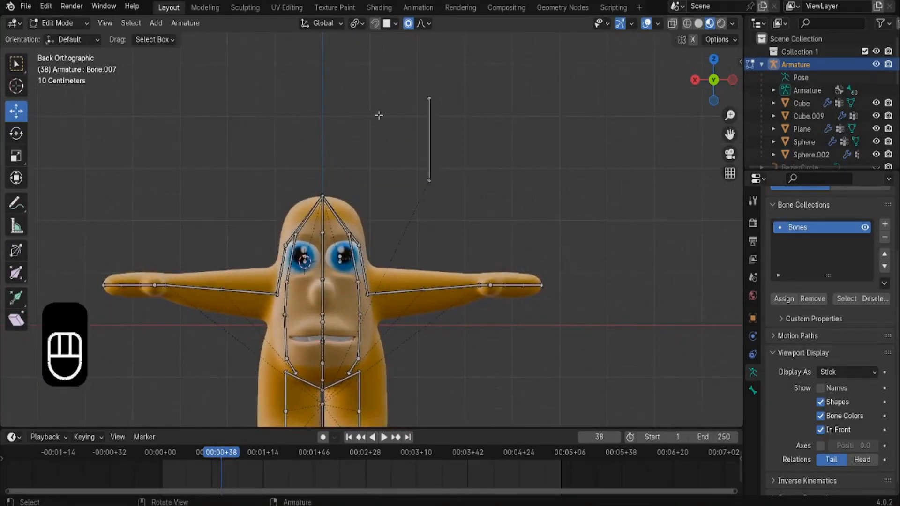
click(428, 180)
scroll(422, 187, up, 3)
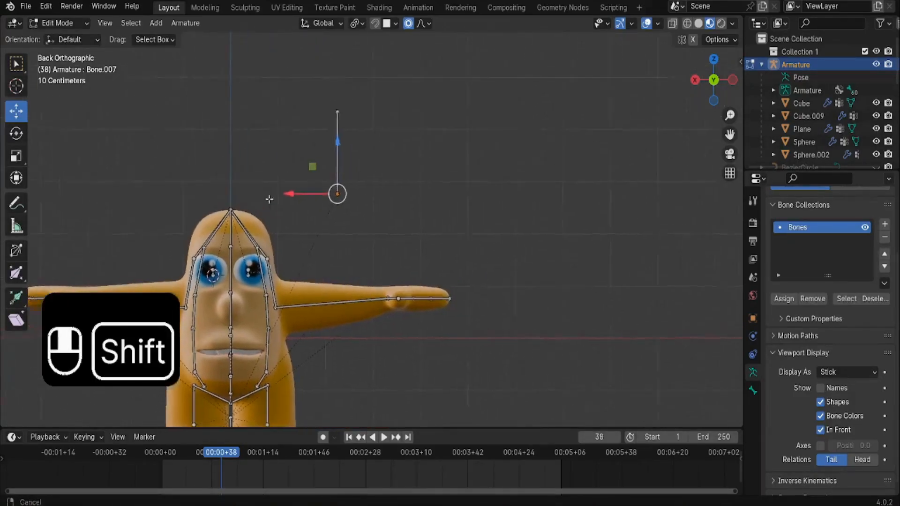
shift+middle_drag(324, 206, 265, 200)
key(shift+s)
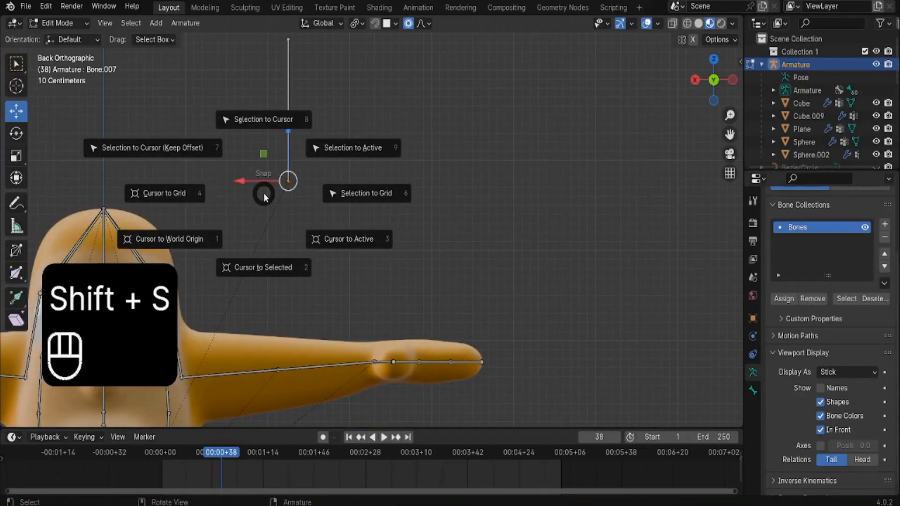
click(262, 267)
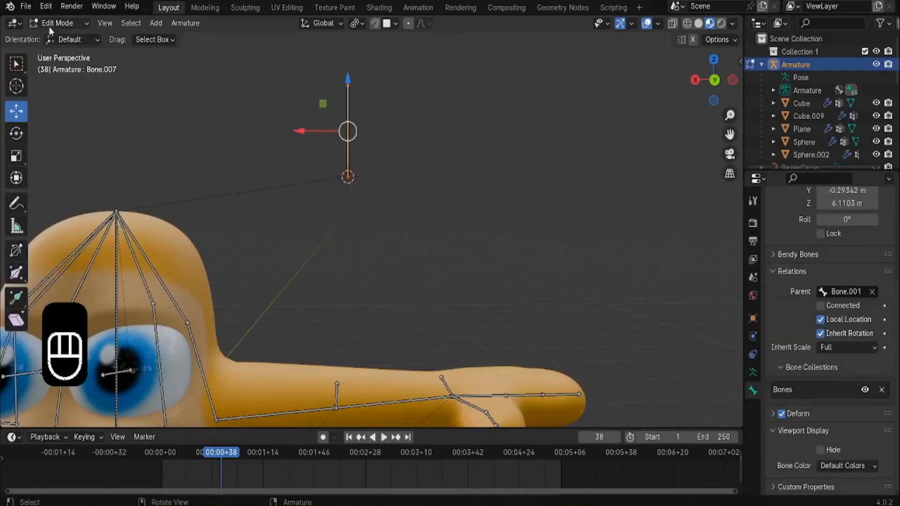
Switch the armature to Pose Mode and add a Limit Rotation bone constraint to the duplicated bone.
click(49, 24)
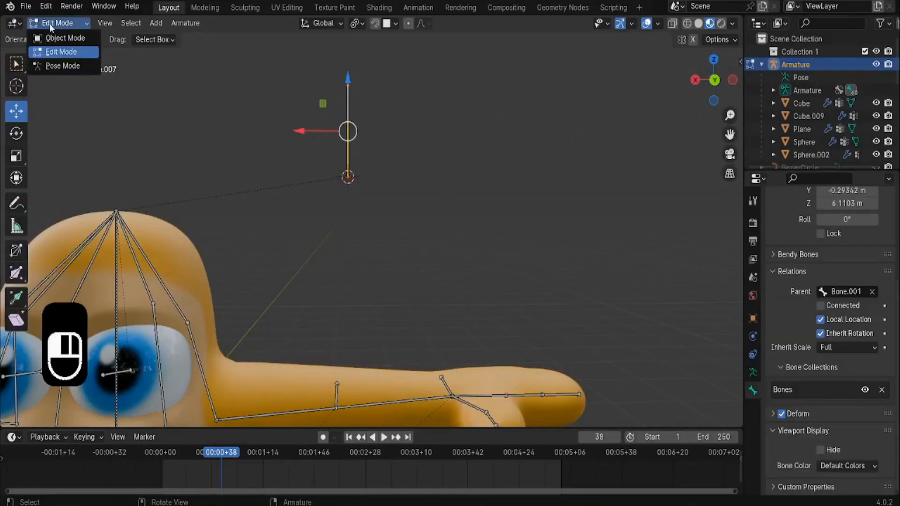
click(49, 66)
shift+middle_drag(273, 129, 287, 194)
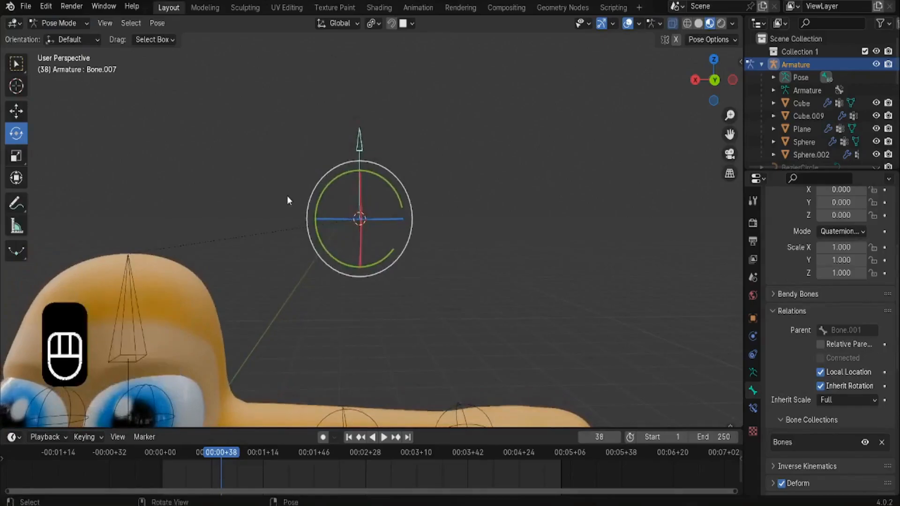
scroll(283, 195, up, 2)
scroll(283, 148, down, 4)
scroll(317, 167, up, 4)
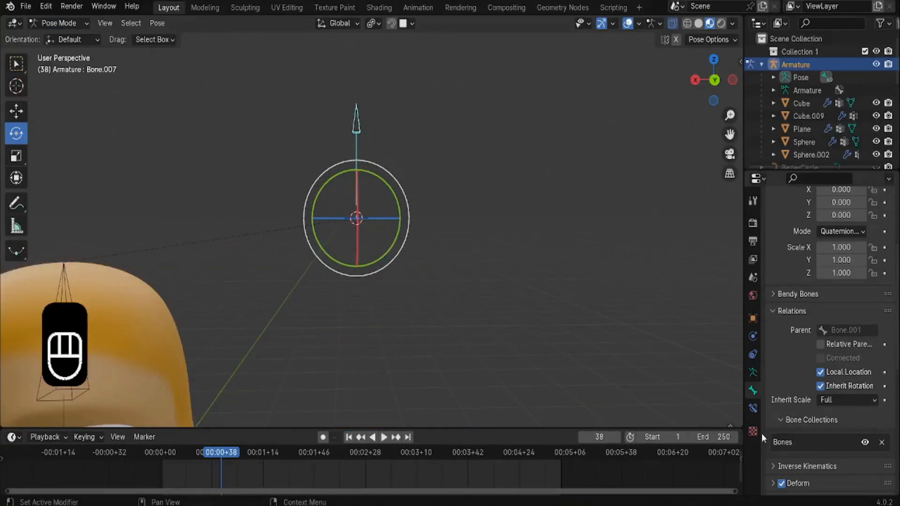
click(752, 408)
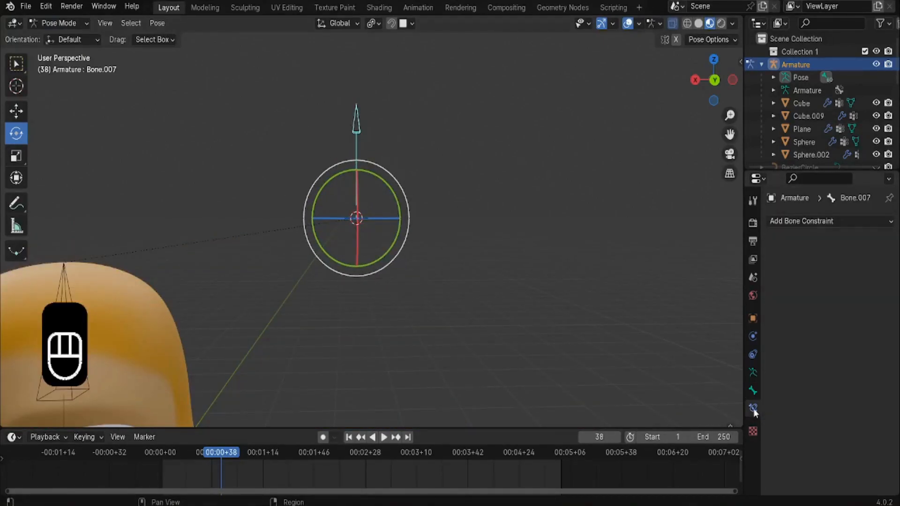
click(785, 224)
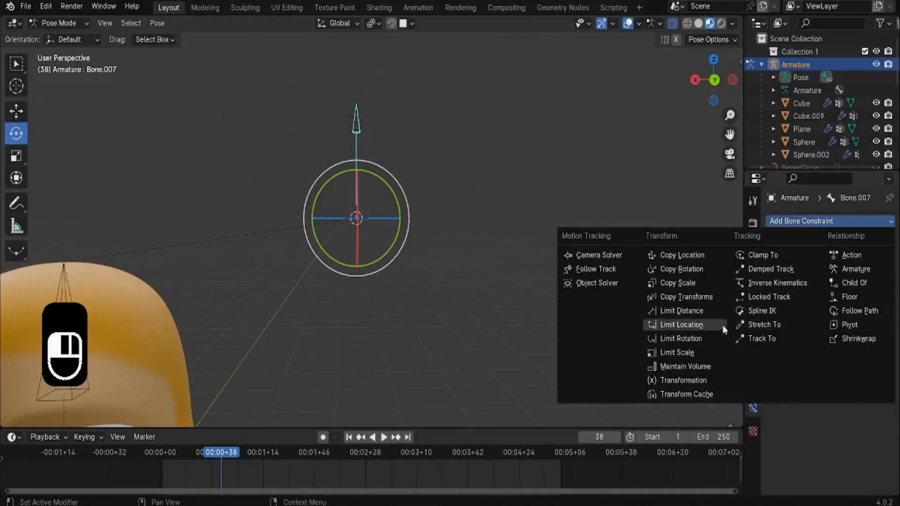
click(687, 341)
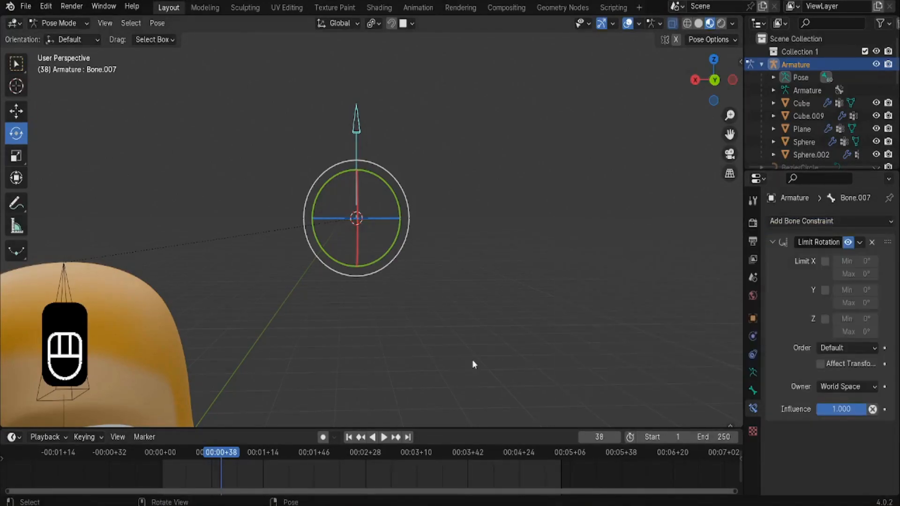
Set the Limit Rotation constraint's owner to Local Space and the transform orientation to Local, working in the back view.
click(714, 80)
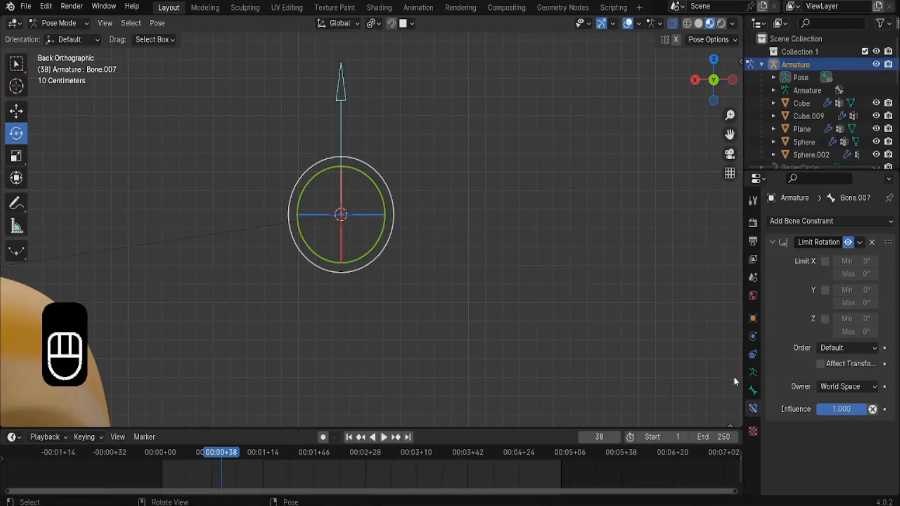
click(828, 389)
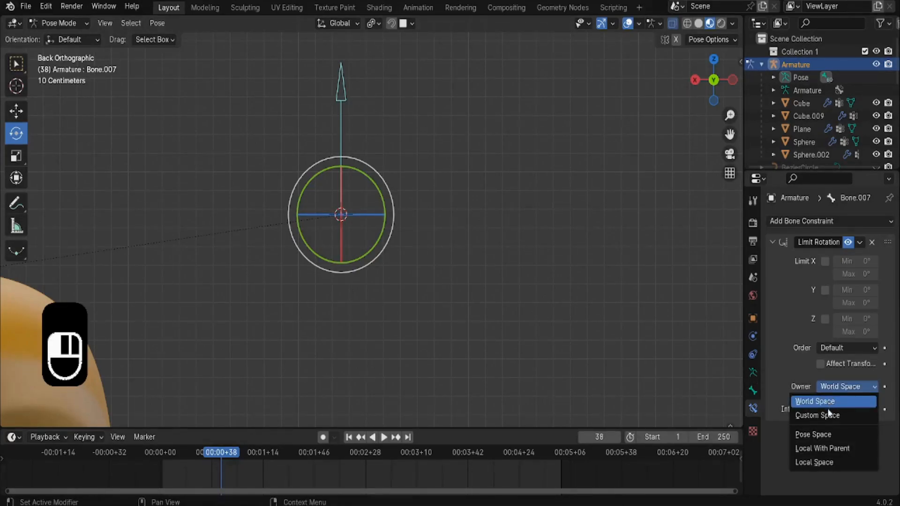
click(826, 461)
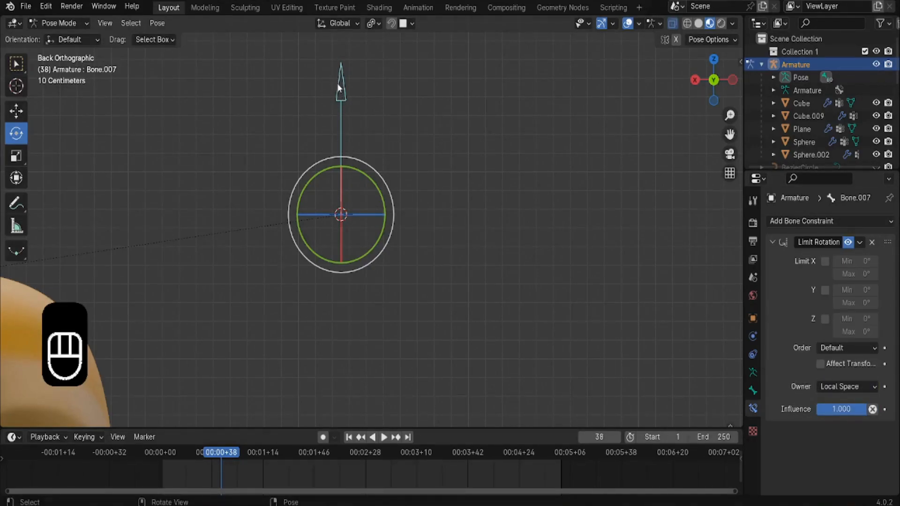
click(334, 24)
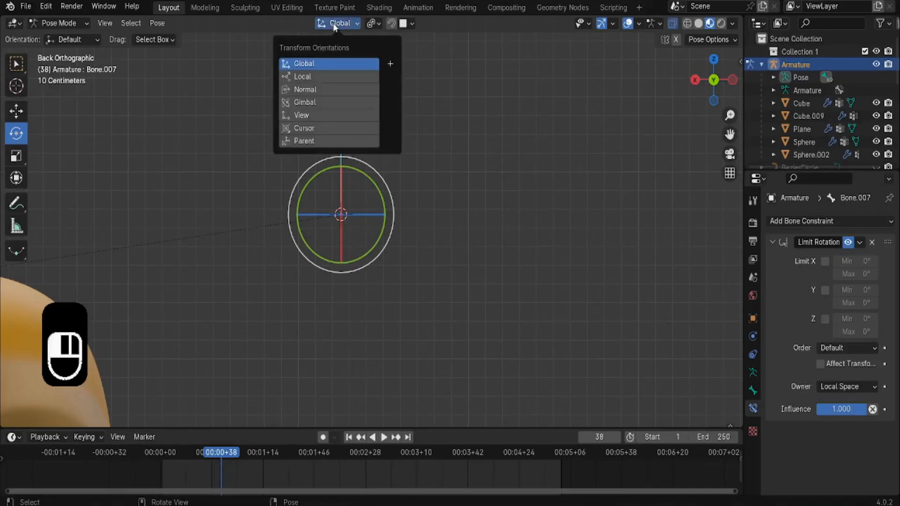
click(309, 76)
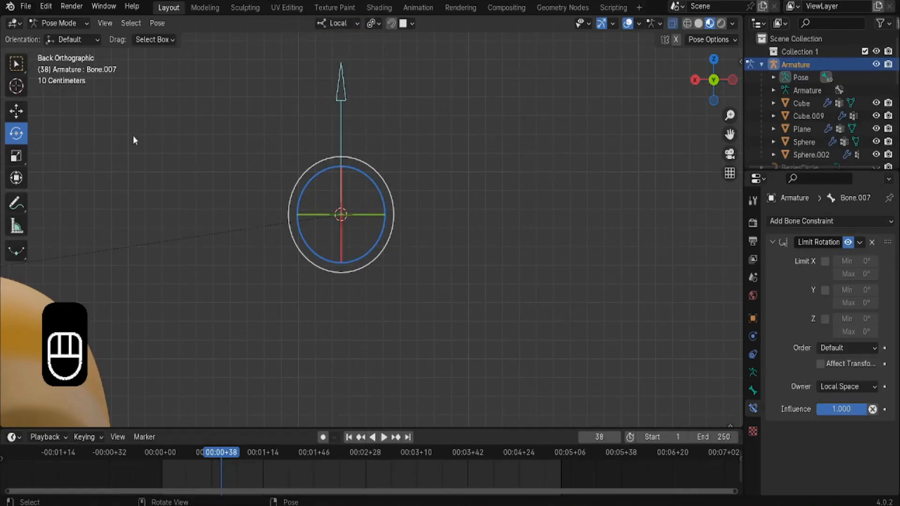
Test rotating the duplicated bone around its local Z axis, once by 180° and once by -28.9°.
scroll(242, 187, down, 6)
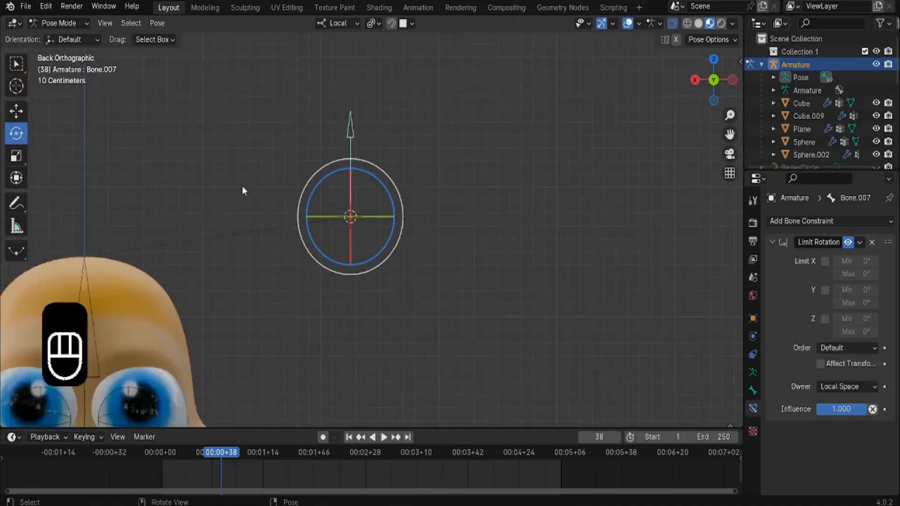
scroll(242, 187, up, 7)
drag(295, 190, 374, 240)
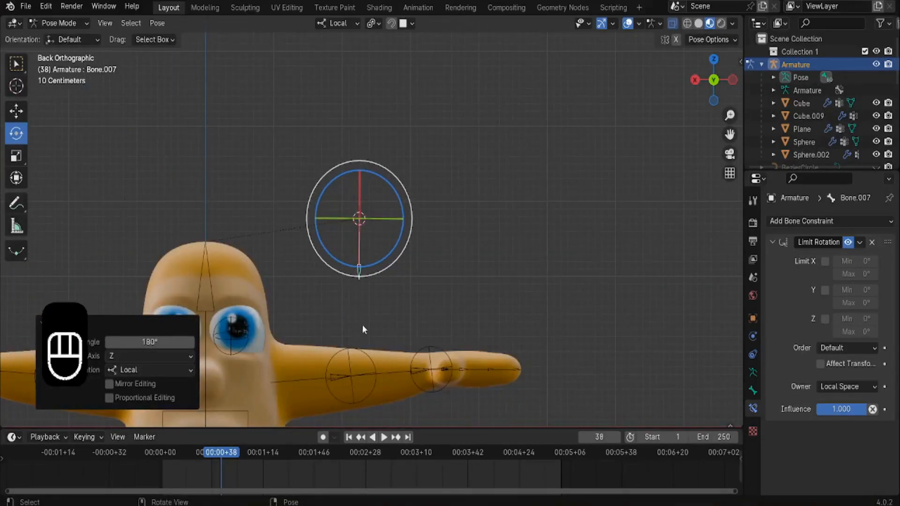
scroll(380, 283, up, 1)
scroll(382, 282, down, 5)
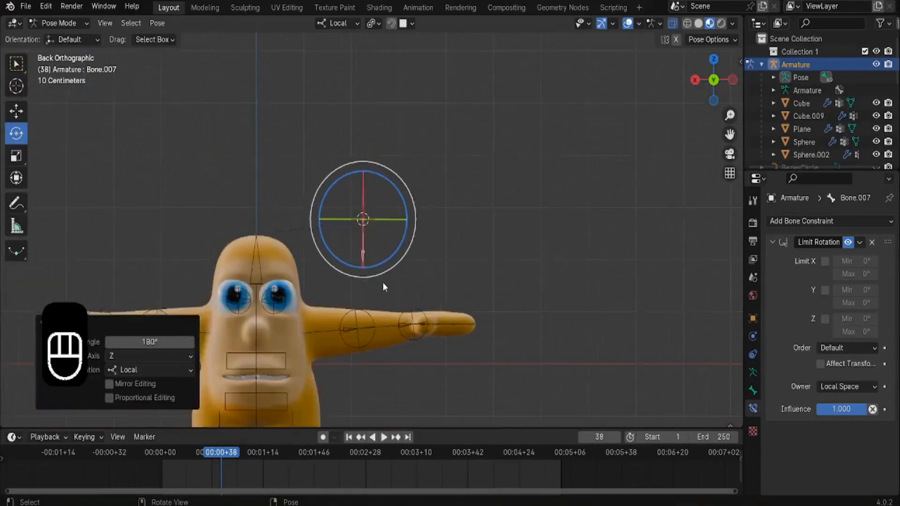
shift+middle_drag(286, 319, 290, 297)
drag(336, 229, 362, 240)
scroll(559, 255, up, 3)
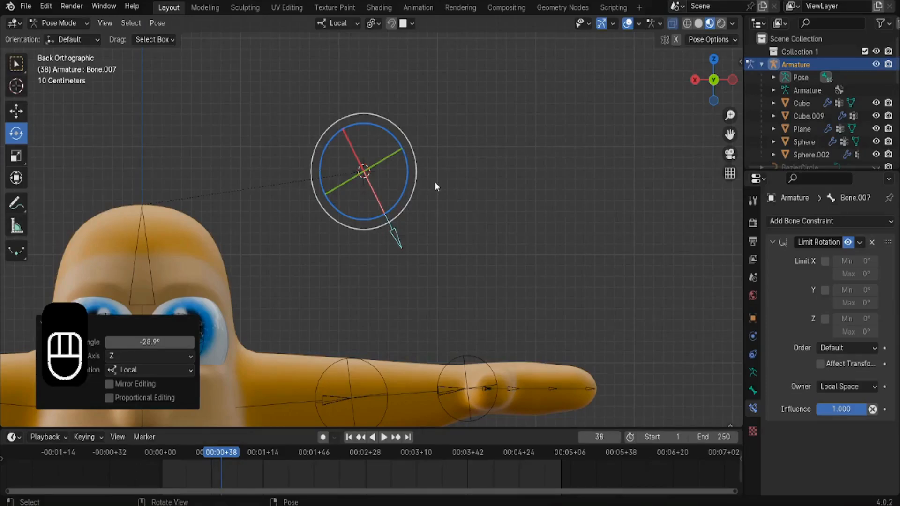
Show the duplicated bone's transform values and reset its rotation to W 1 and X, Y and Z 0.
key(n)
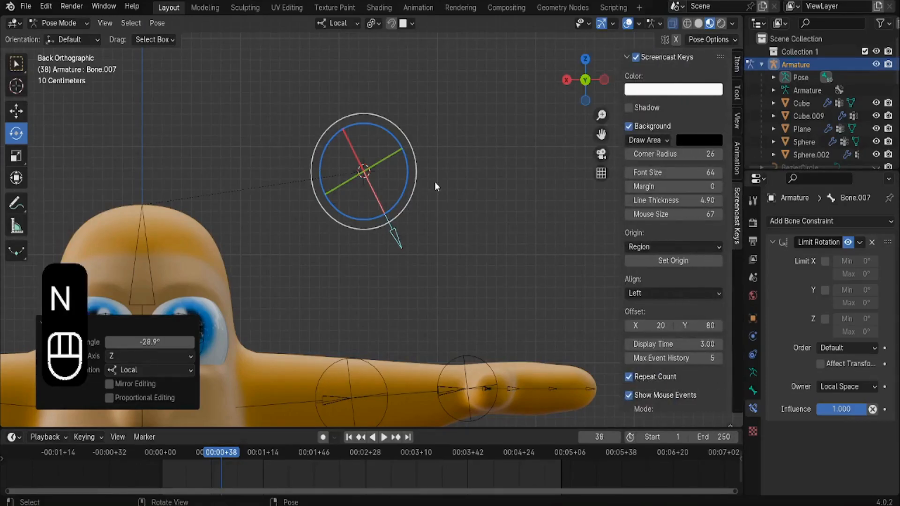
click(736, 70)
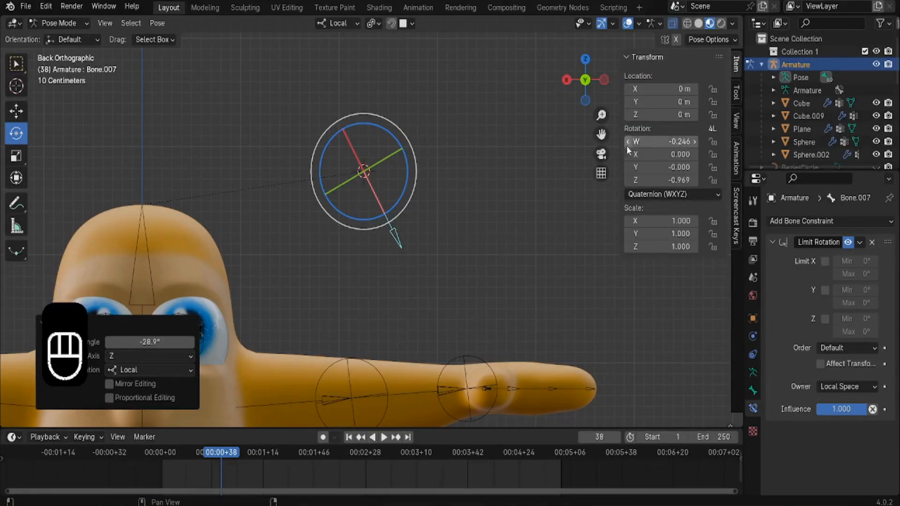
scroll(492, 171, up, 1)
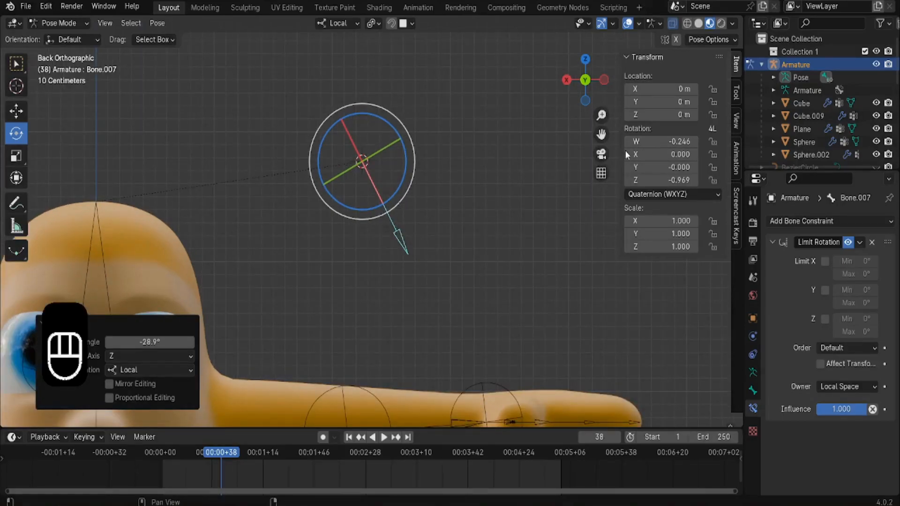
click(648, 141)
text(1)
key(Return)
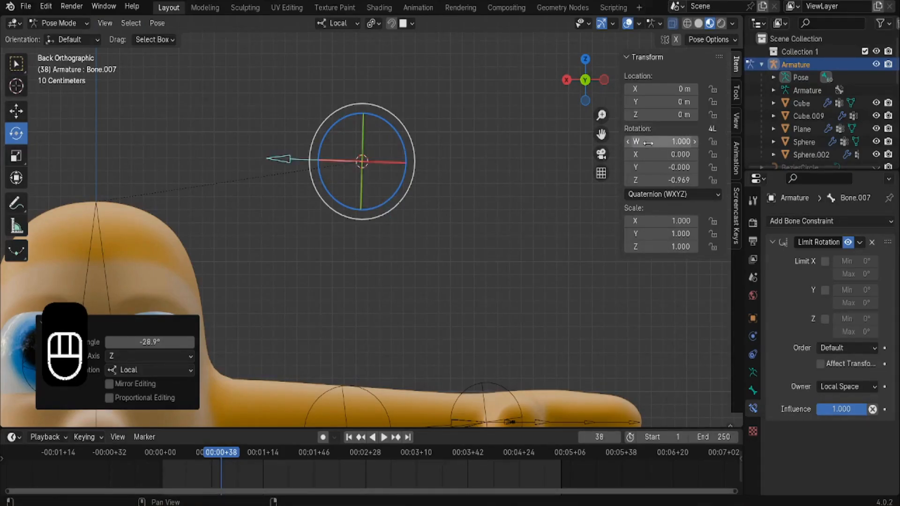
drag(665, 155, 665, 180)
text(0)
key(Return)
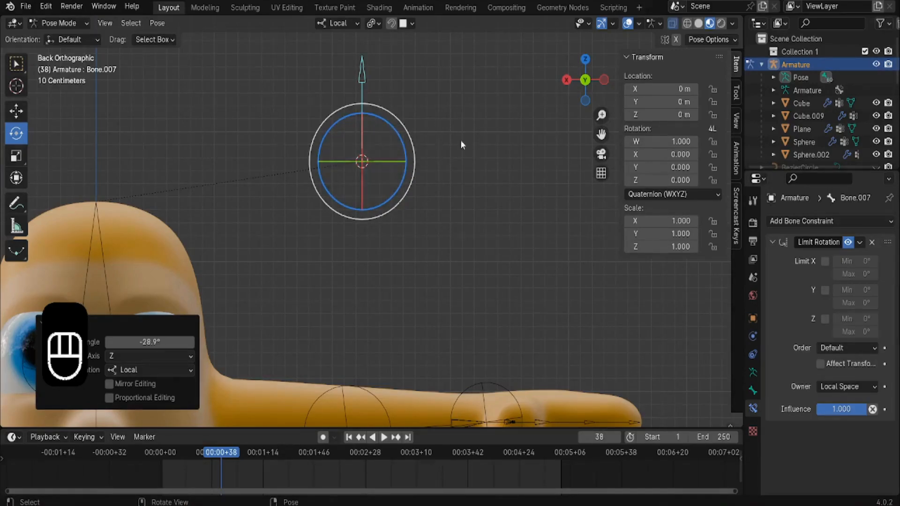
Lock the duplicated bone's X and Y rotation, test rotating it around Z, and undo the test rotation.
click(712, 155)
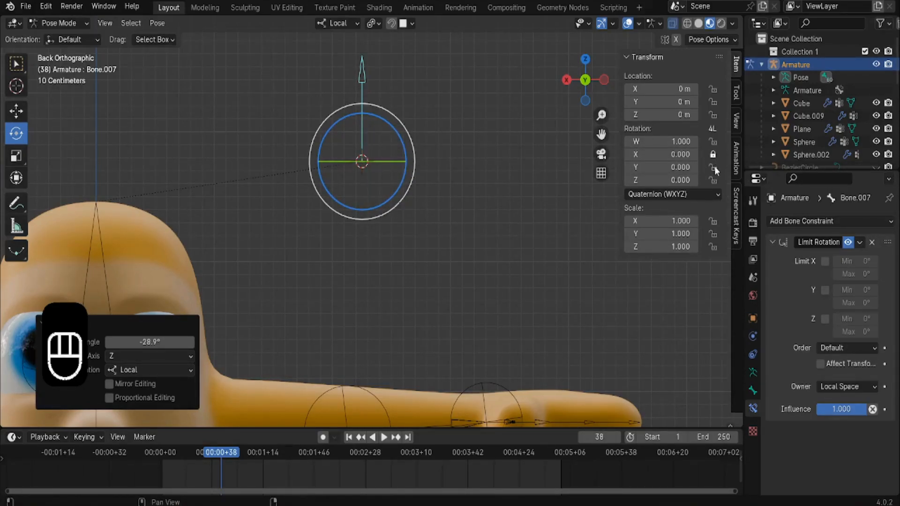
click(712, 167)
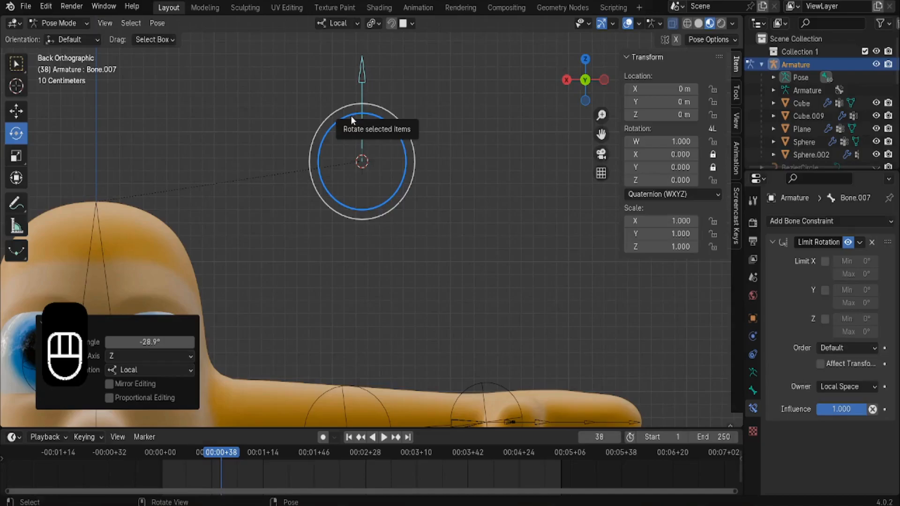
drag(350, 116, 375, 238)
key(ctrl+z)
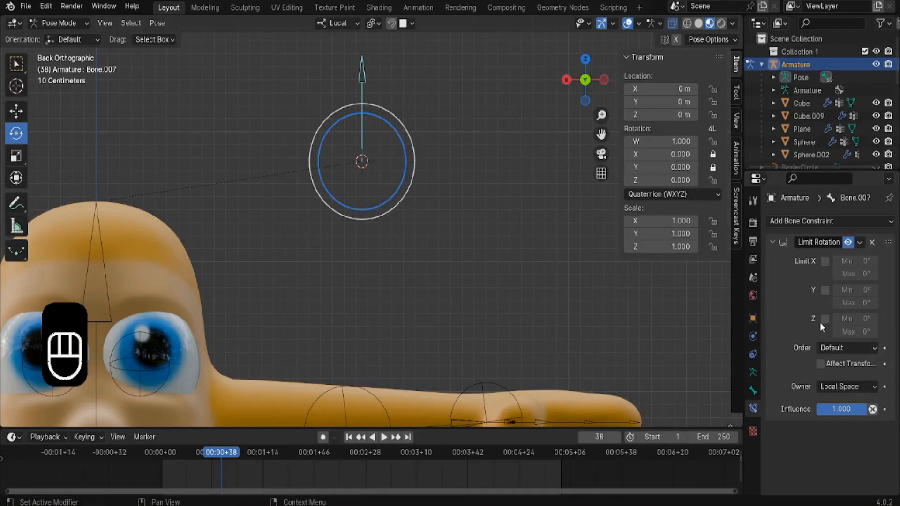
Enable the Limit Rotation constraint's Z limit with a maximum of 180°.
click(855, 330)
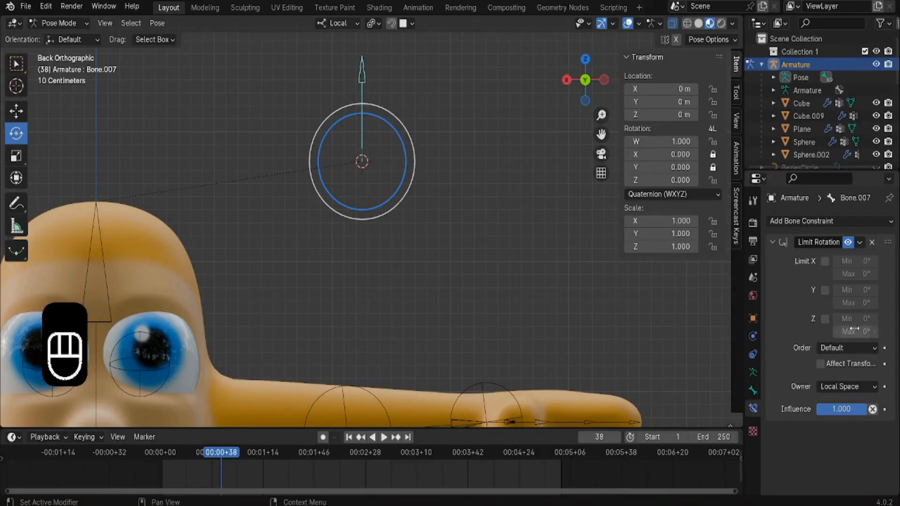
click(795, 345)
click(852, 332)
text(180)
key(Return)
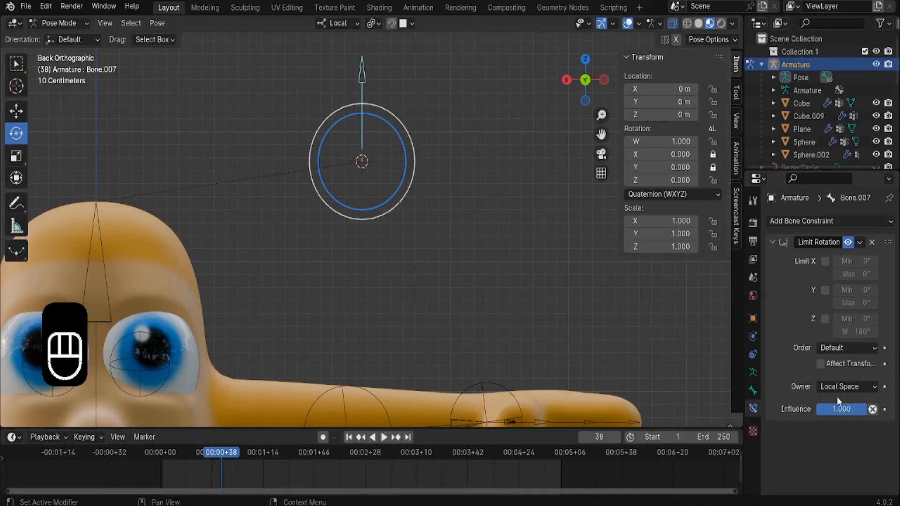
click(823, 321)
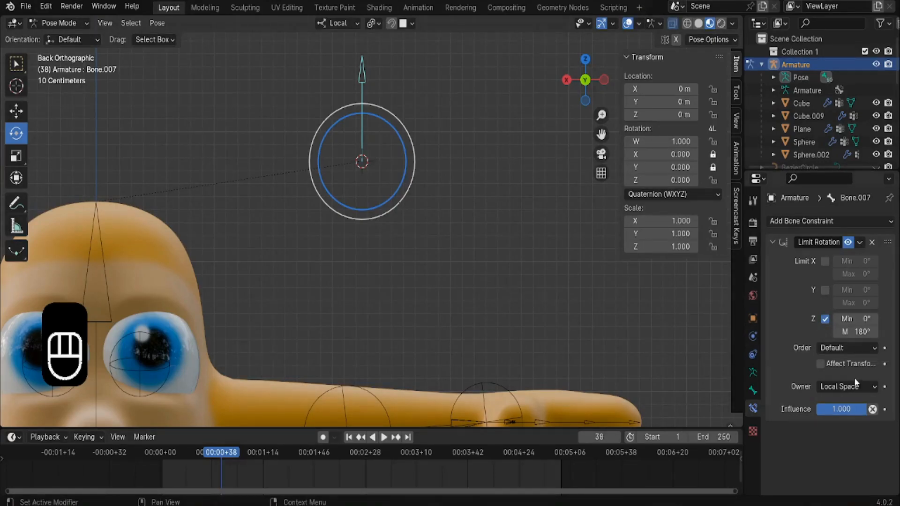
Test the Z rotation limit by rotating the control bone around its local Z axis by 180°, followed by -244°, and deselect it.
drag(387, 123, 362, 247)
text(180)
scroll(362, 268, down, 1)
scroll(359, 244, up, 1)
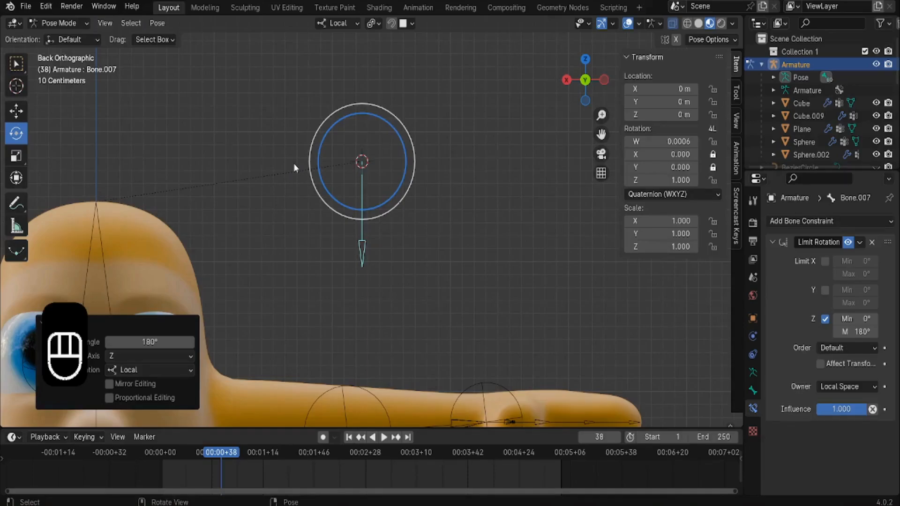
drag(325, 192, 334, 54)
scroll(298, 109, down, 3)
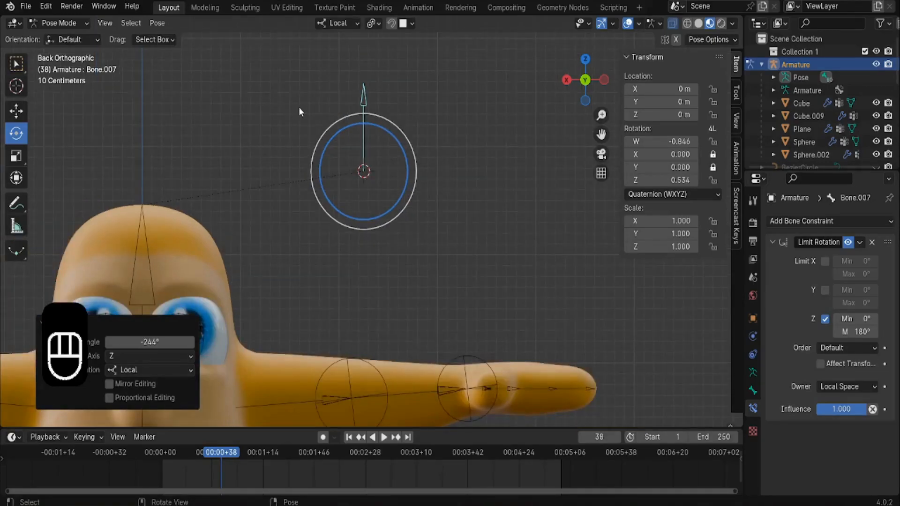
click(271, 124)
scroll(313, 144, up, 3)
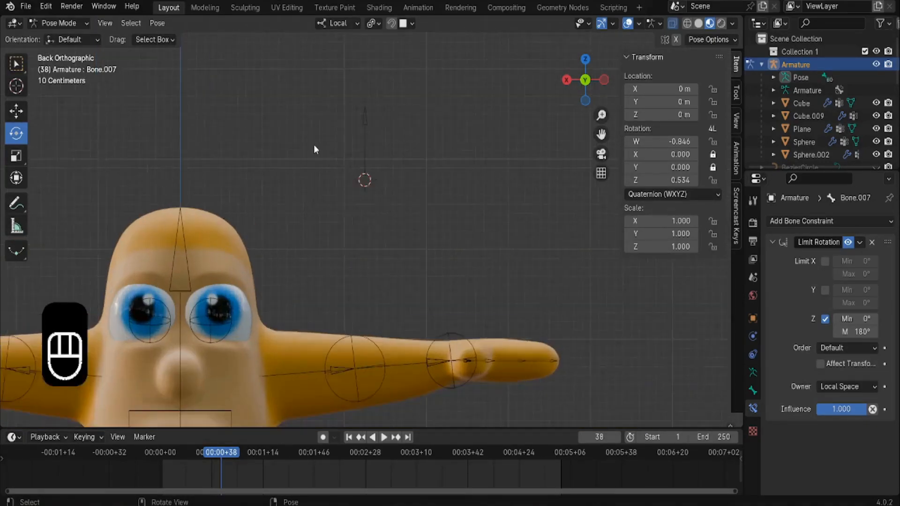
Switch to Object Mode, select the character's body mesh, and add a driver to its Smile.l shape key value.
click(75, 25)
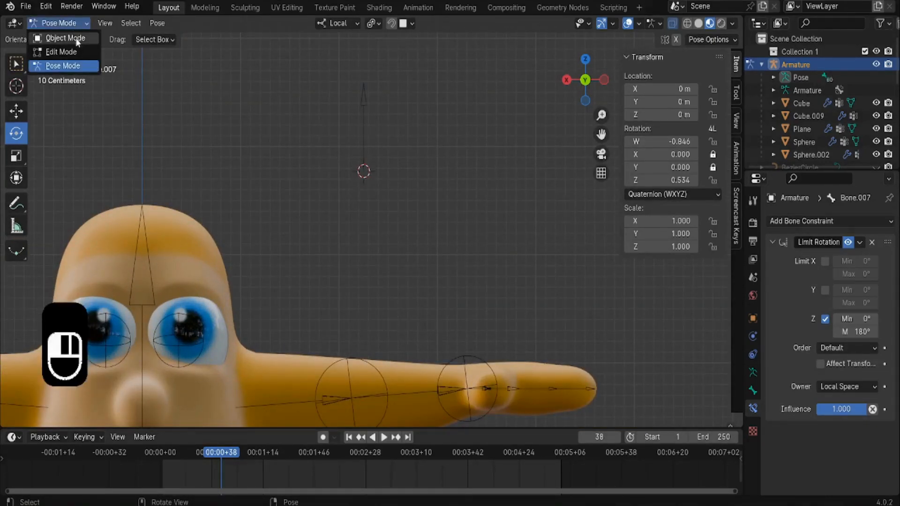
click(75, 37)
middle_drag(331, 119, 345, 221)
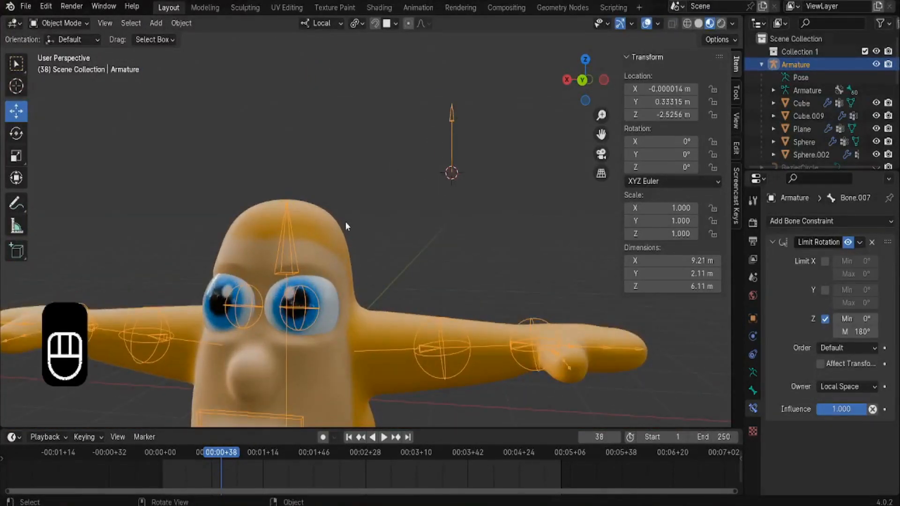
click(331, 237)
click(753, 408)
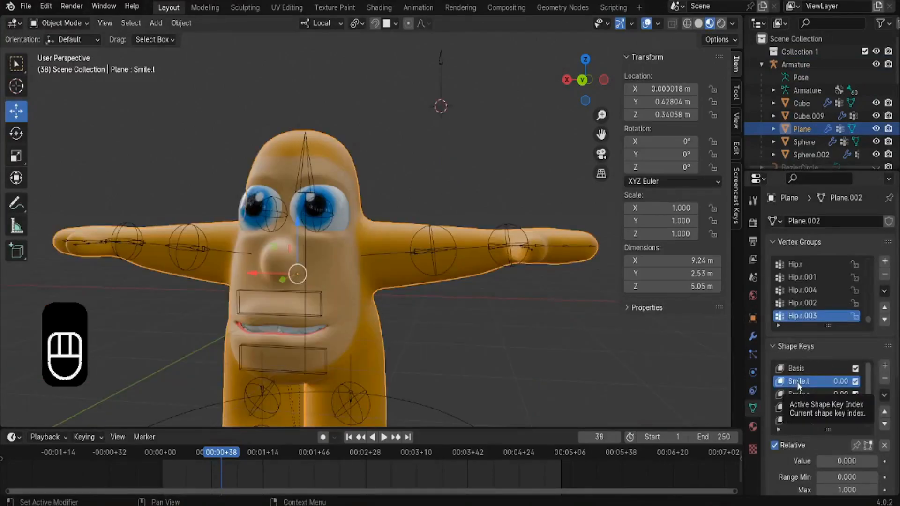
right_click(839, 387)
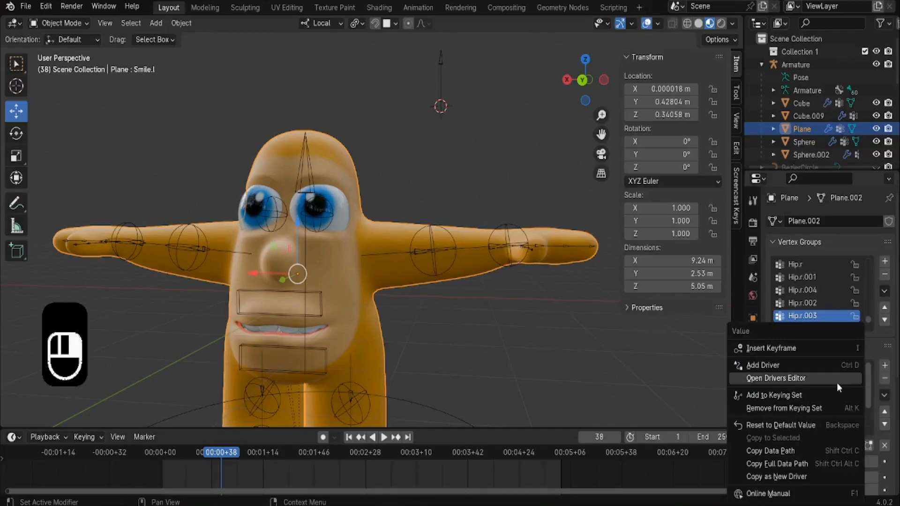
click(783, 367)
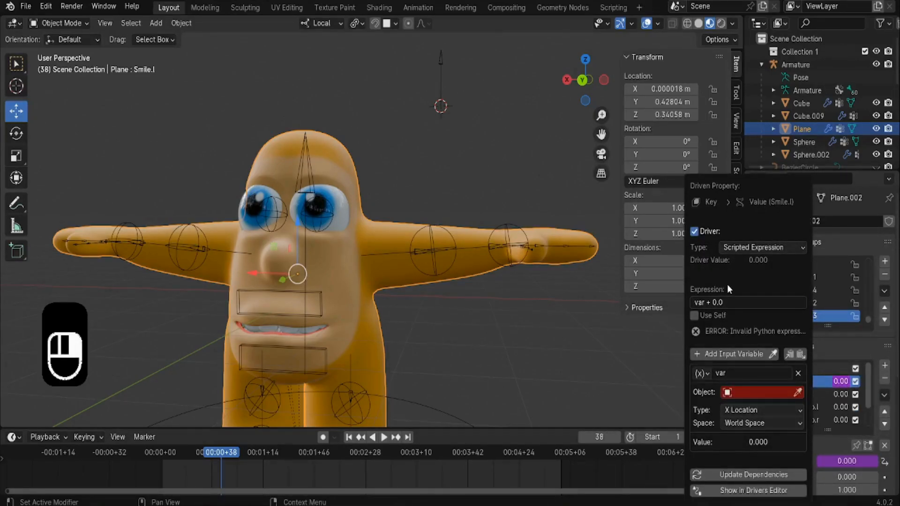
Switch to the Animation workspace and show the Smile.l value's driver settings in the Drivers editor.
click(412, 9)
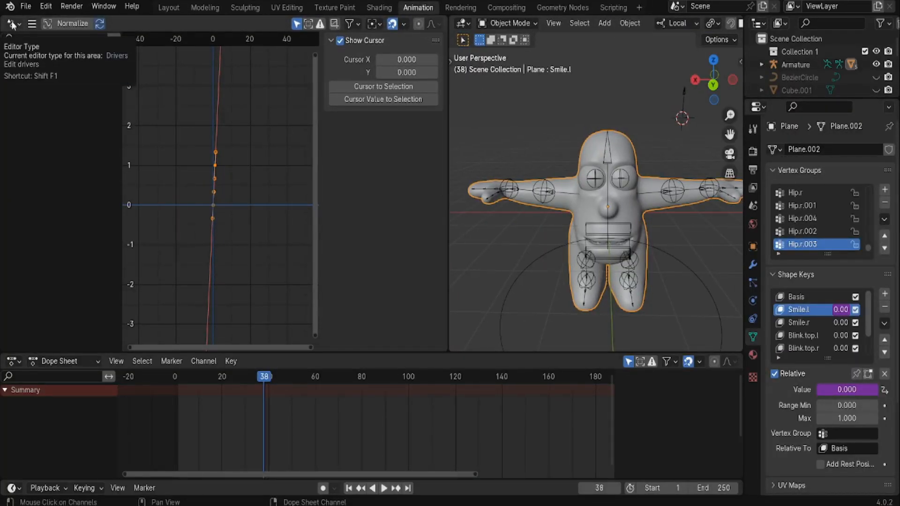
click(13, 24)
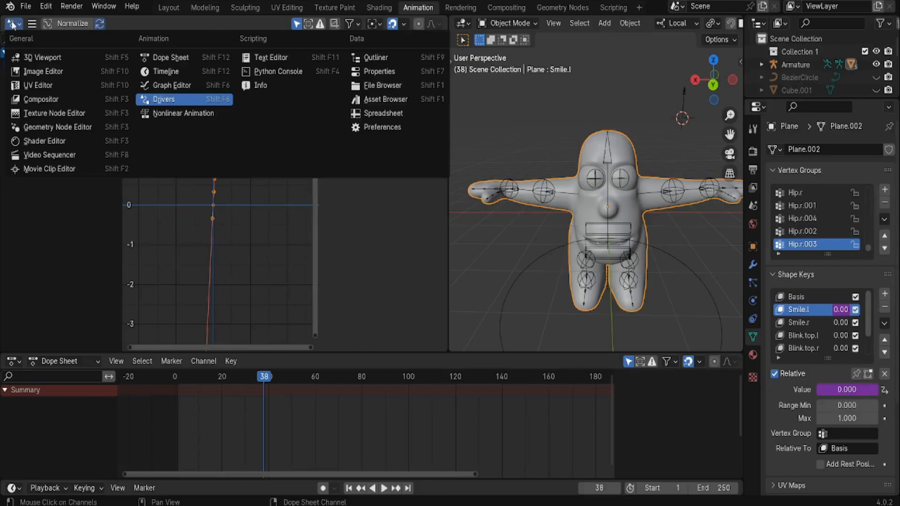
click(159, 99)
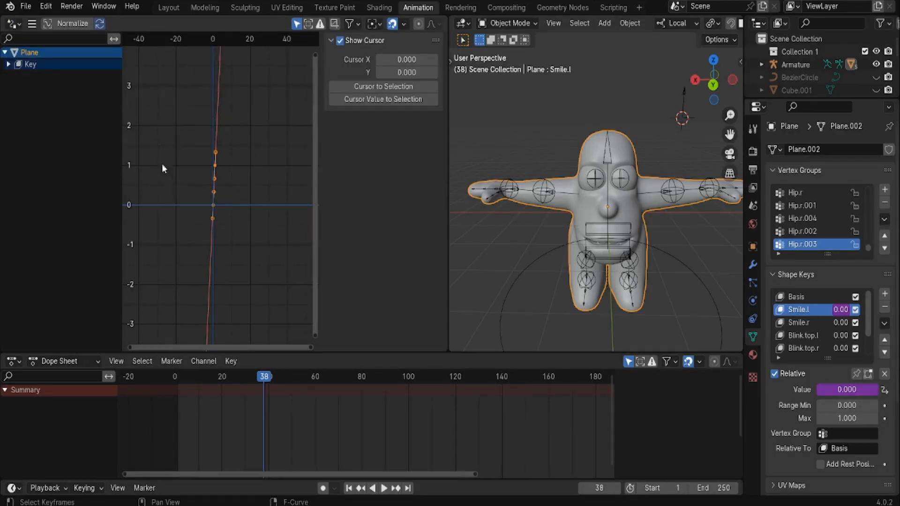
scroll(187, 119, down, 2)
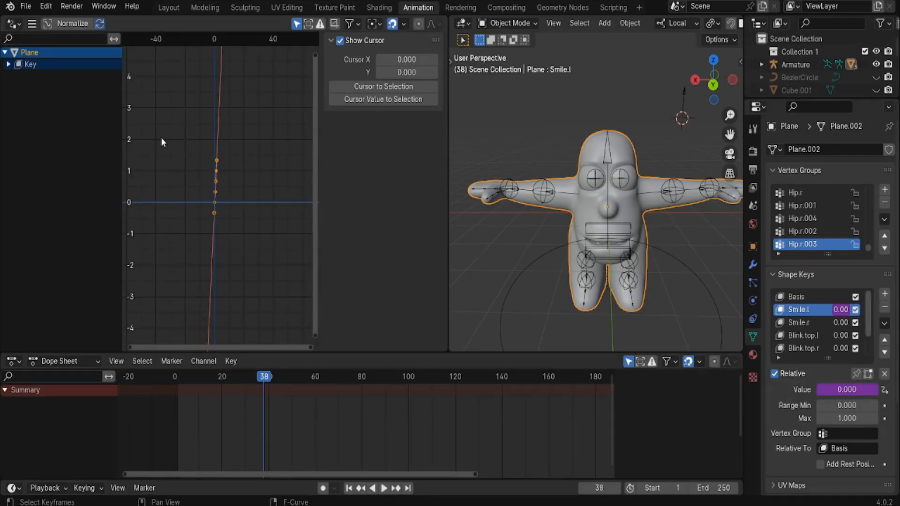
scroll(174, 140, up, 1)
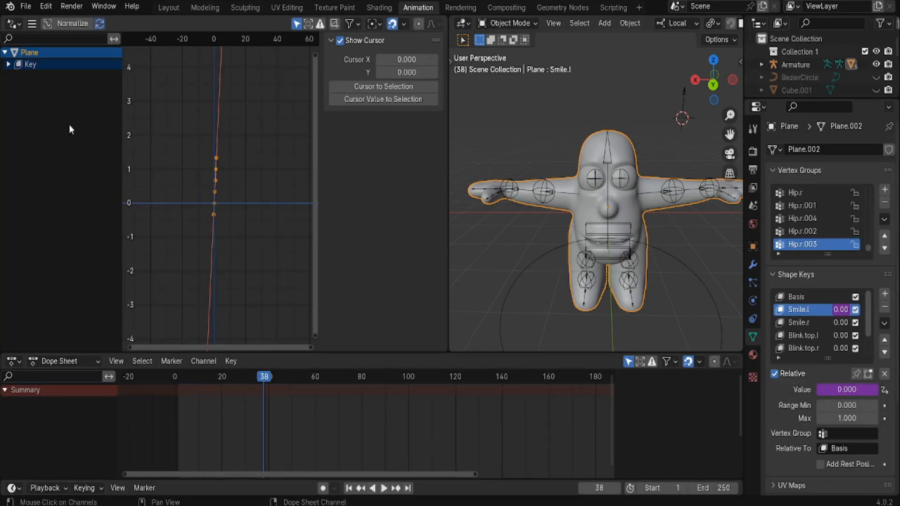
click(7, 64)
click(32, 76)
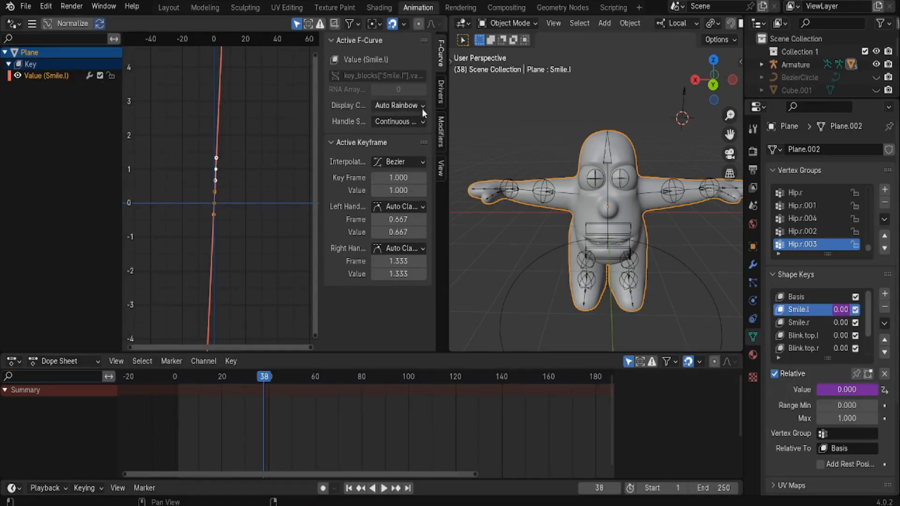
click(440, 92)
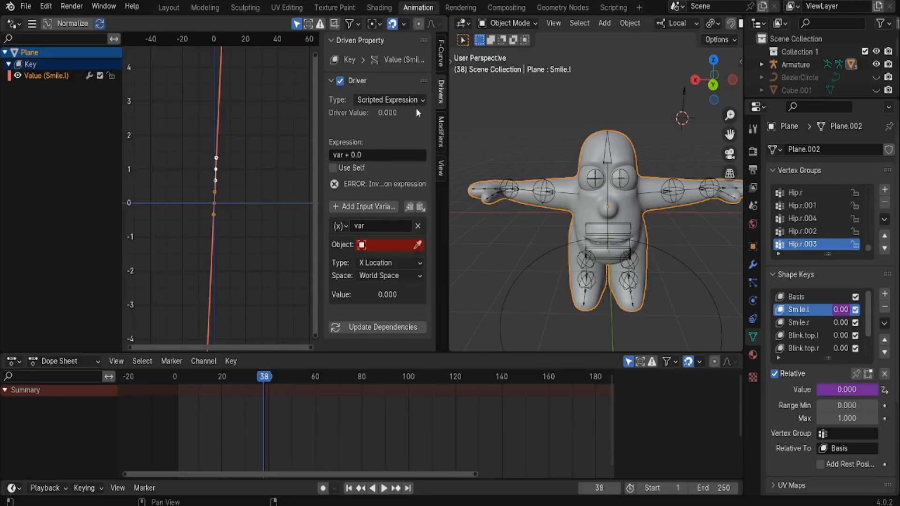
Set the Smile.l driver variable's object to Armature and look through the available bones without choosing one.
click(373, 244)
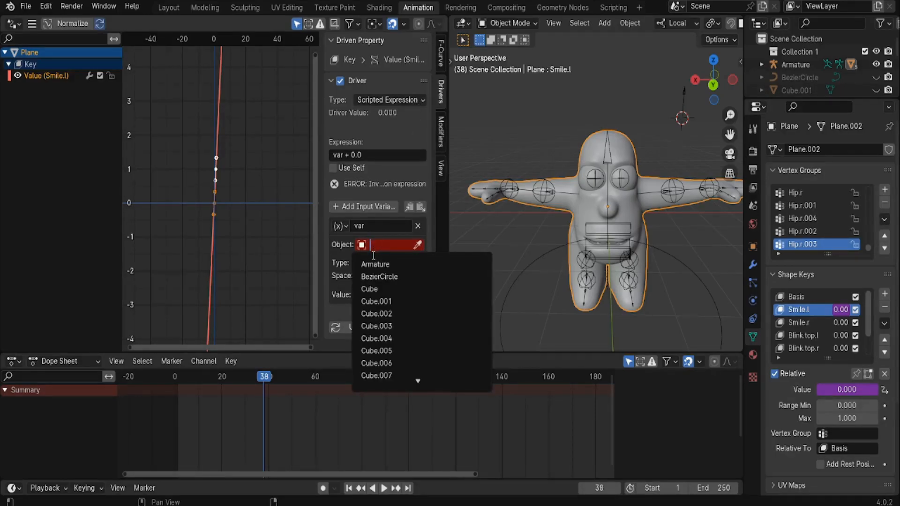
click(374, 263)
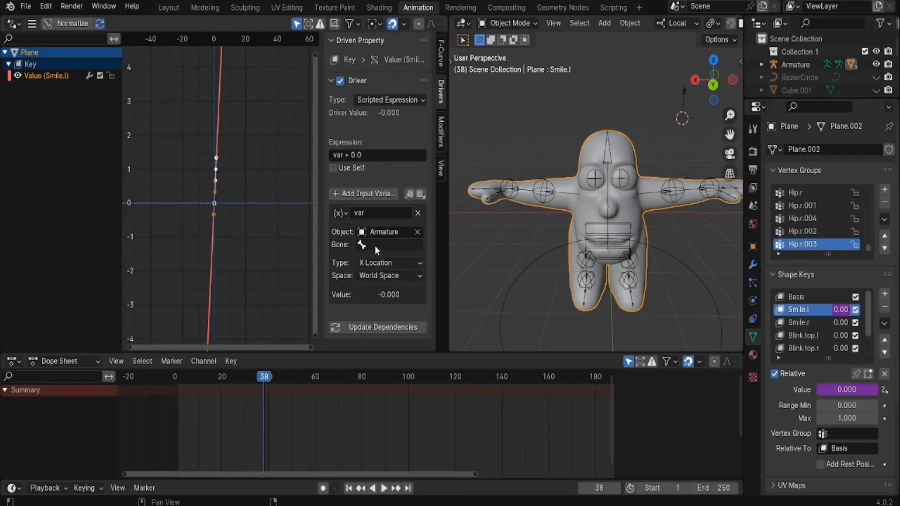
click(375, 245)
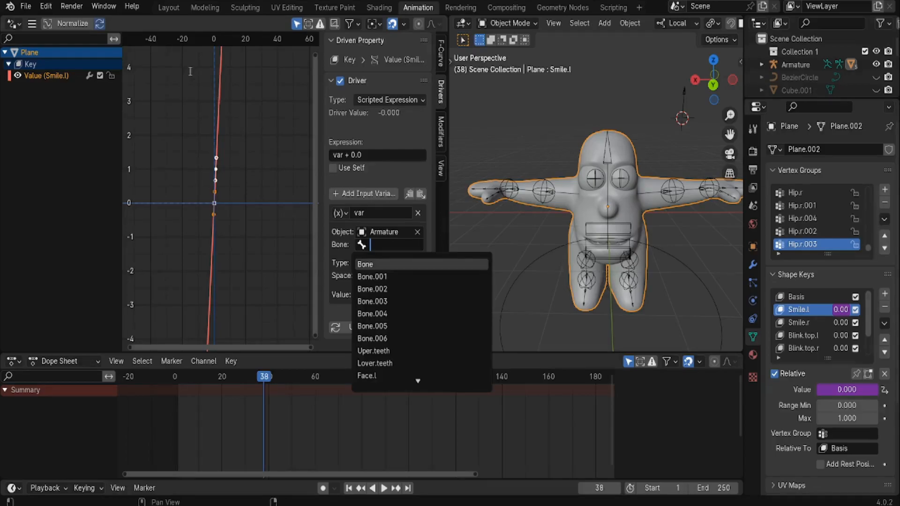
scroll(395, 335, down, 3)
scroll(396, 335, up, 3)
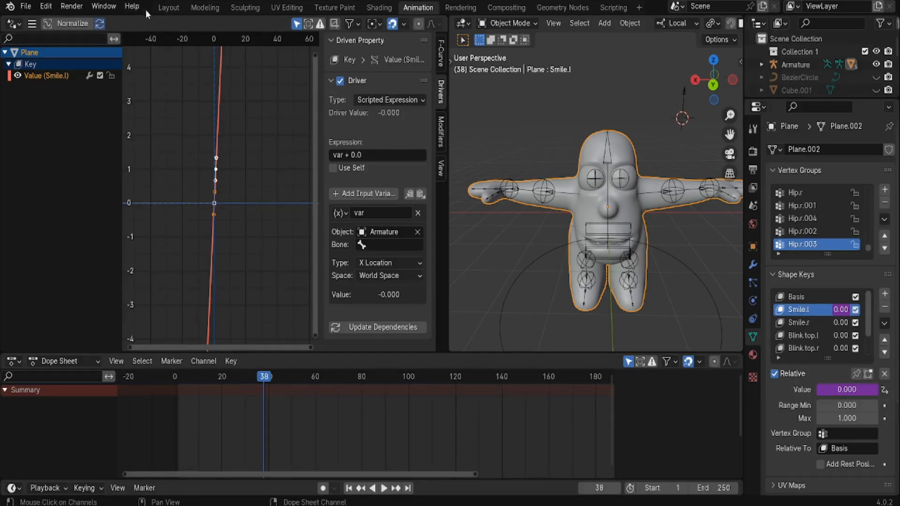
In the Layout workspace, put the armature in Edit Mode and rename the control bone beside the head to Smile.l.
click(169, 7)
click(439, 60)
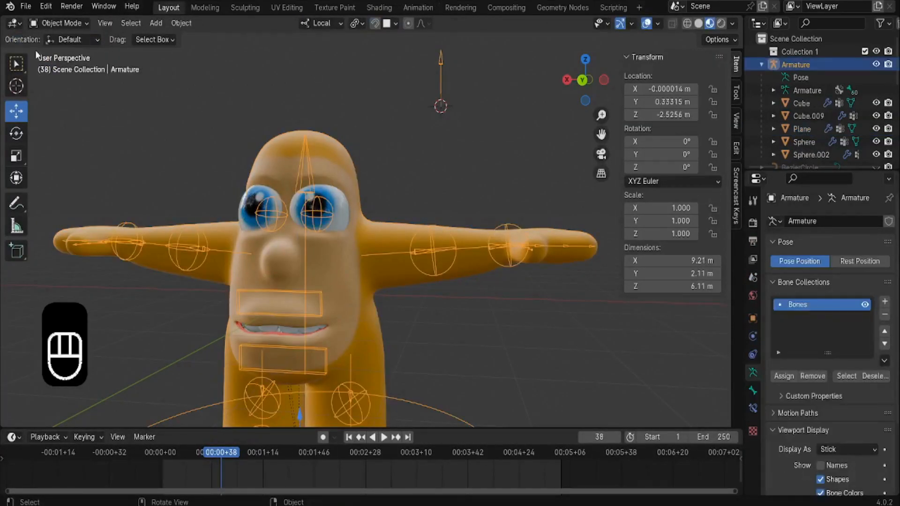
click(57, 23)
click(48, 50)
click(441, 71)
click(752, 390)
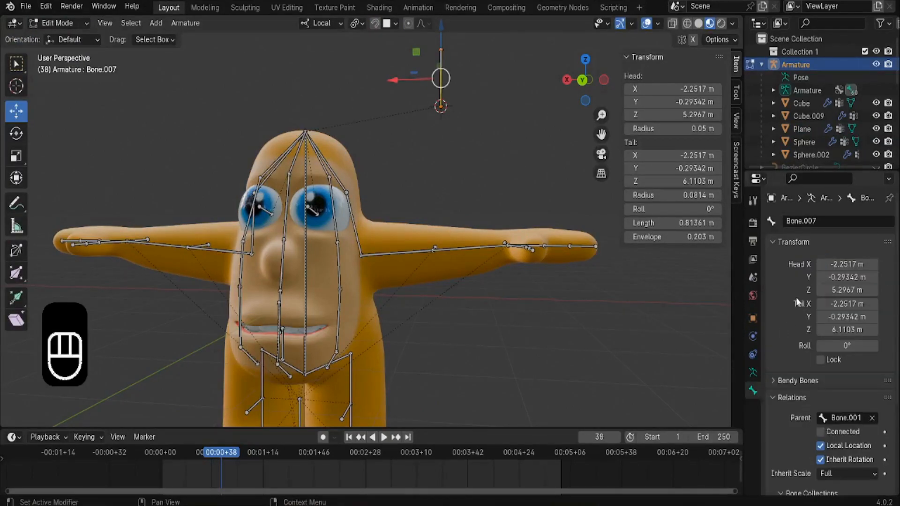
click(811, 217)
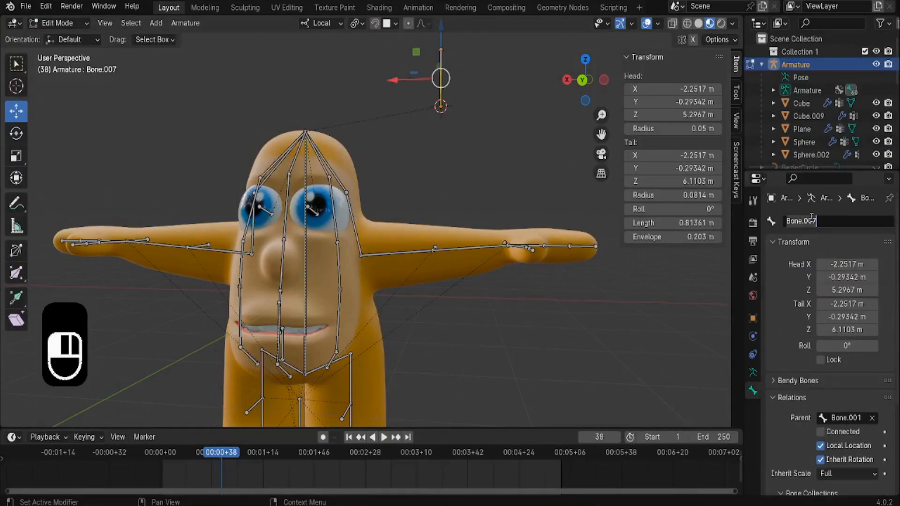
text(Sm)
text(ile.l)
key(Return)
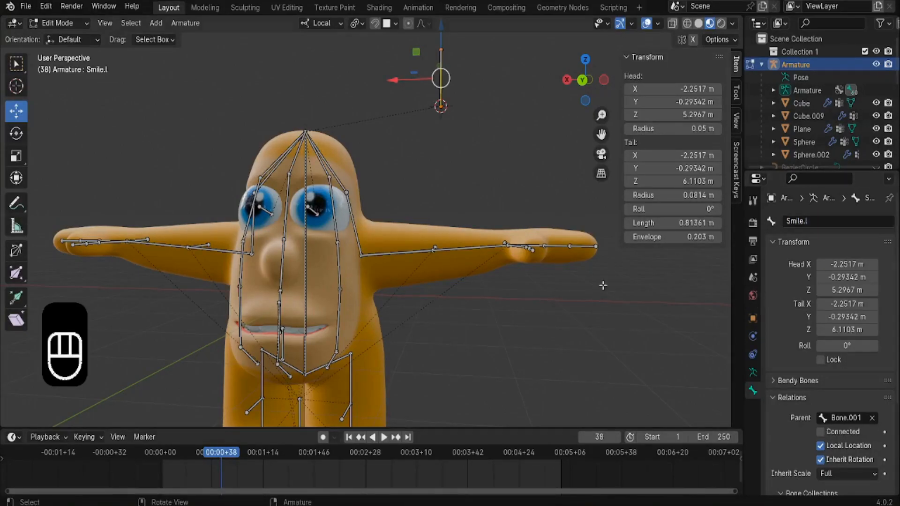
Return to Object Mode, reselect the body mesh, and set its Smile.l driver variable's bone to Smile.l in the Animation workspace.
click(57, 24)
click(57, 38)
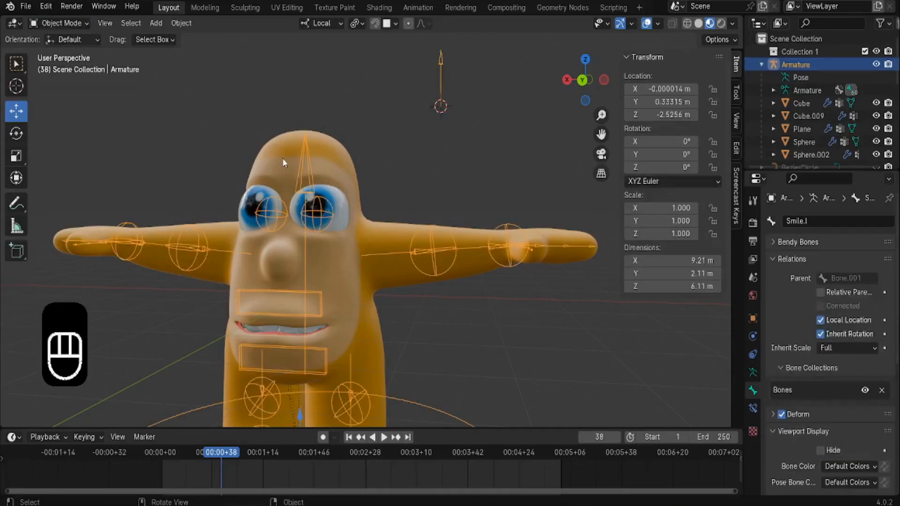
click(283, 162)
click(409, 9)
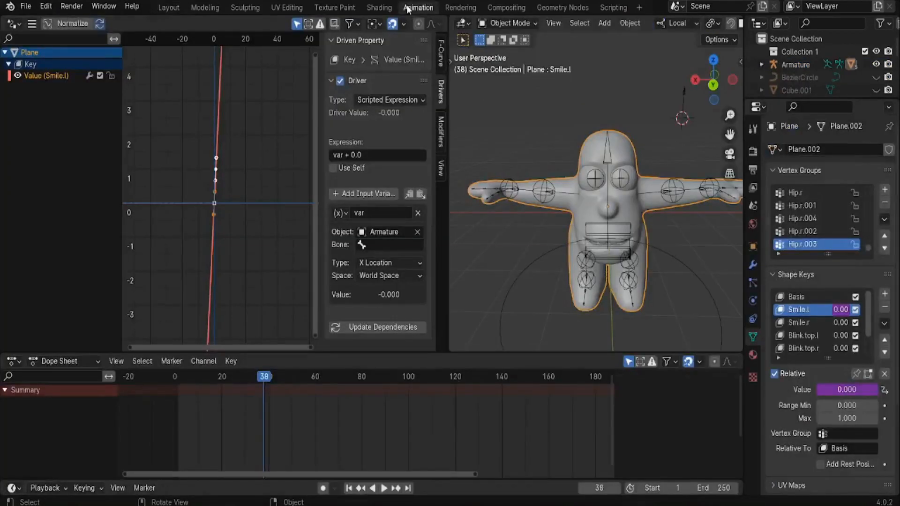
click(363, 244)
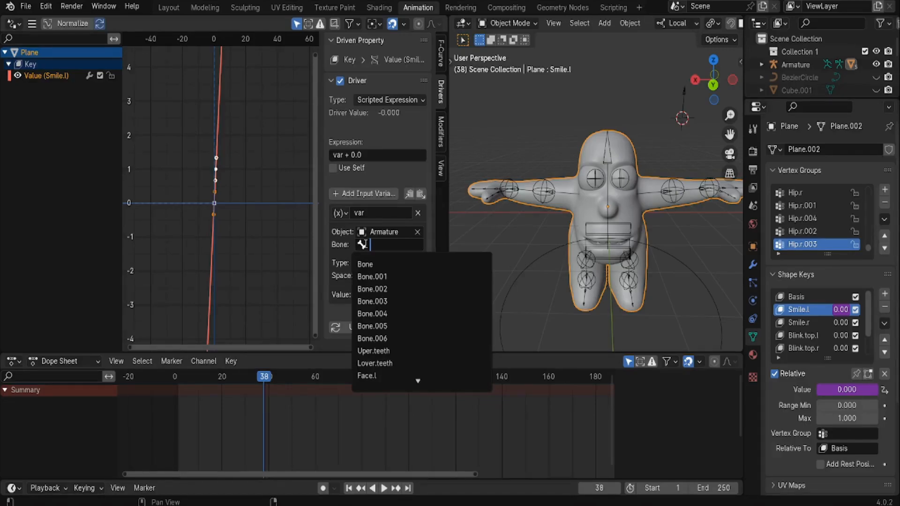
text(smile)
key(Return)
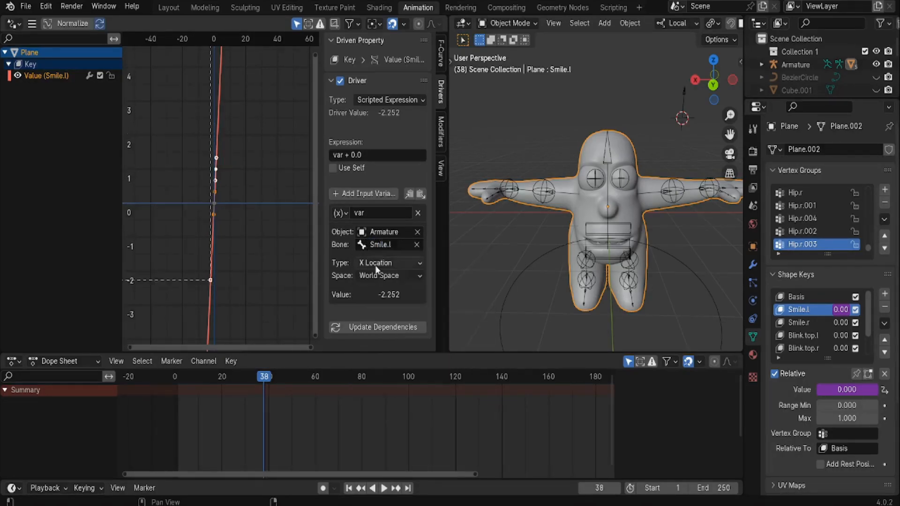
Set the Smile.l driver variable's type to Z Rotation and its space to Local Space.
middle_drag(581, 160, 541, 174)
scroll(541, 175, up, 6)
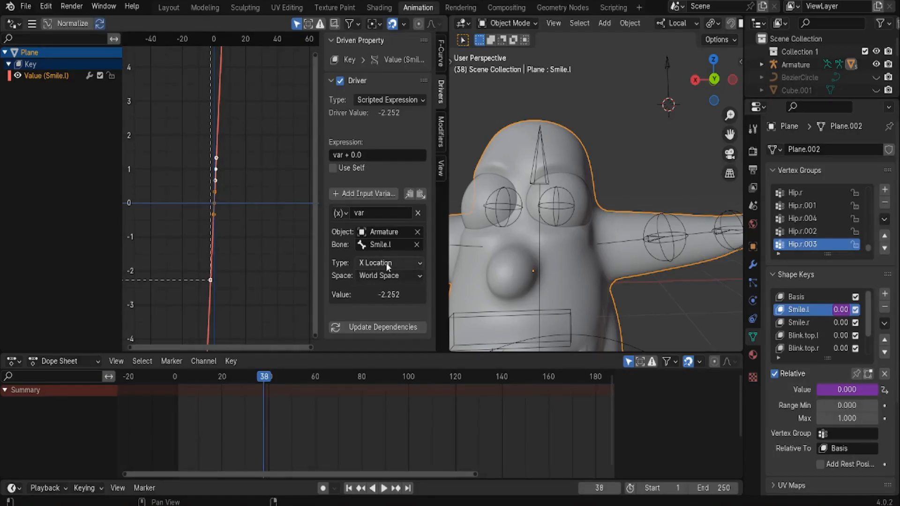
click(371, 265)
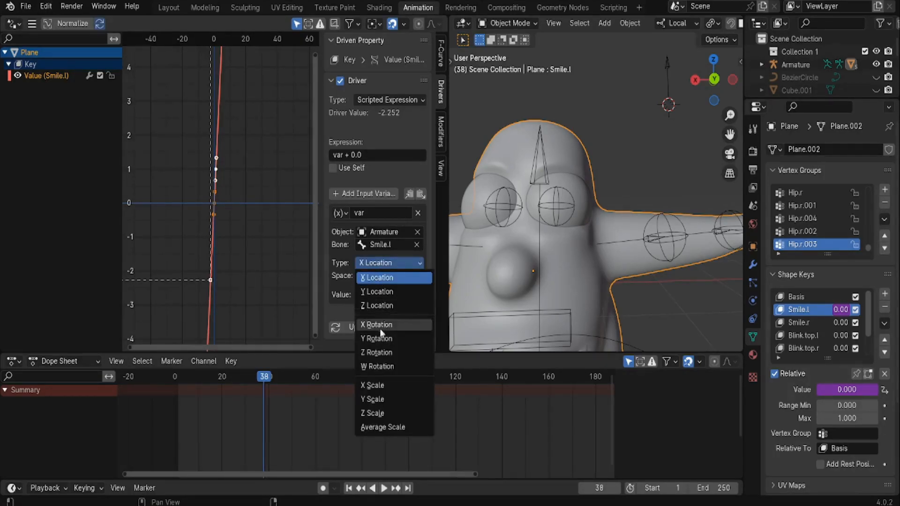
click(380, 352)
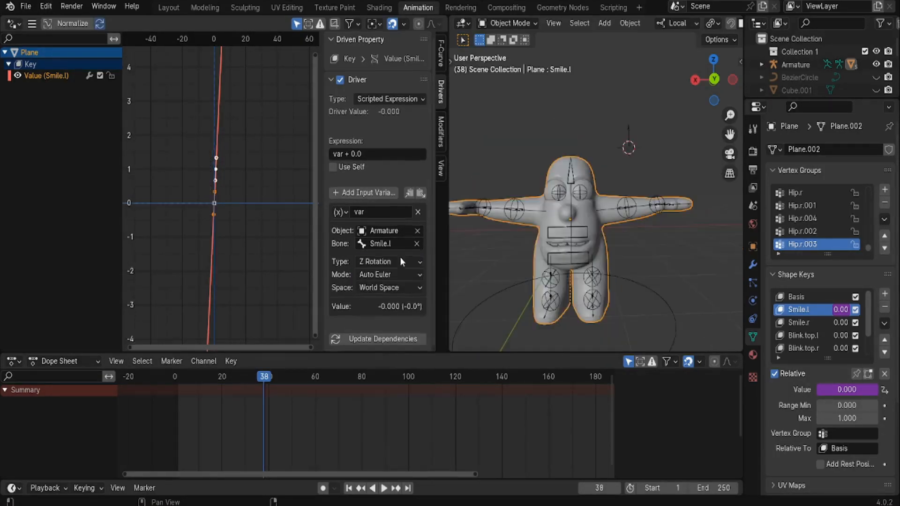
click(364, 289)
click(373, 284)
click(377, 288)
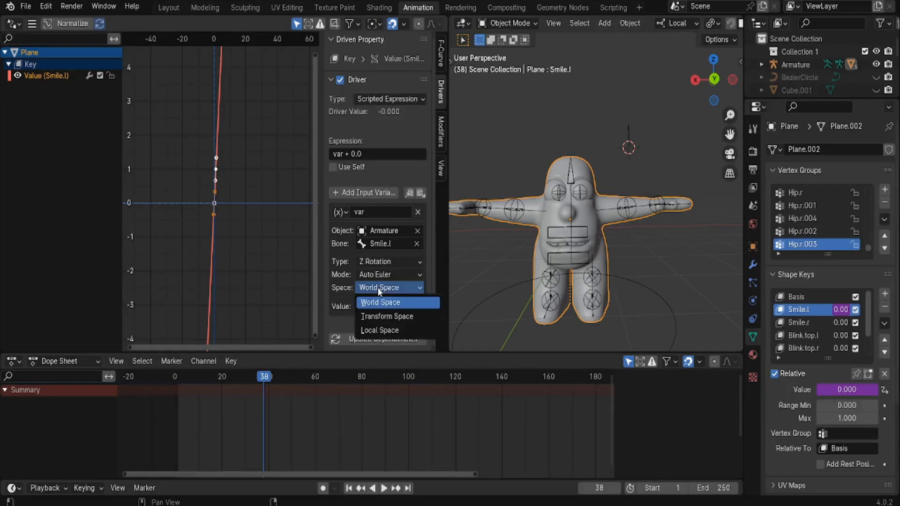
click(378, 330)
scroll(556, 248, up, 3)
scroll(555, 248, down, 3)
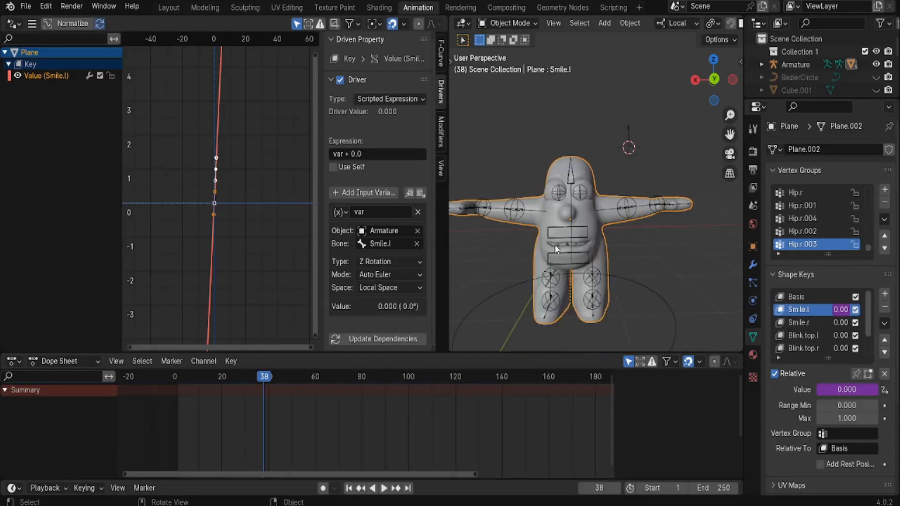
In the Layout workspace, put the armature in Pose Mode and rotate the Smile.l bone 244° about its local Z axis to point down.
click(174, 9)
scroll(309, 142, down, 4)
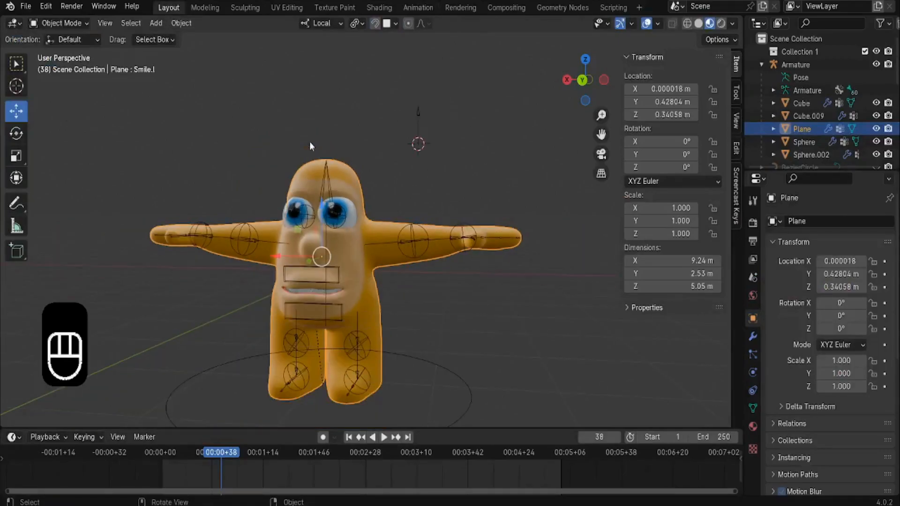
scroll(336, 142, up, 2)
click(468, 237)
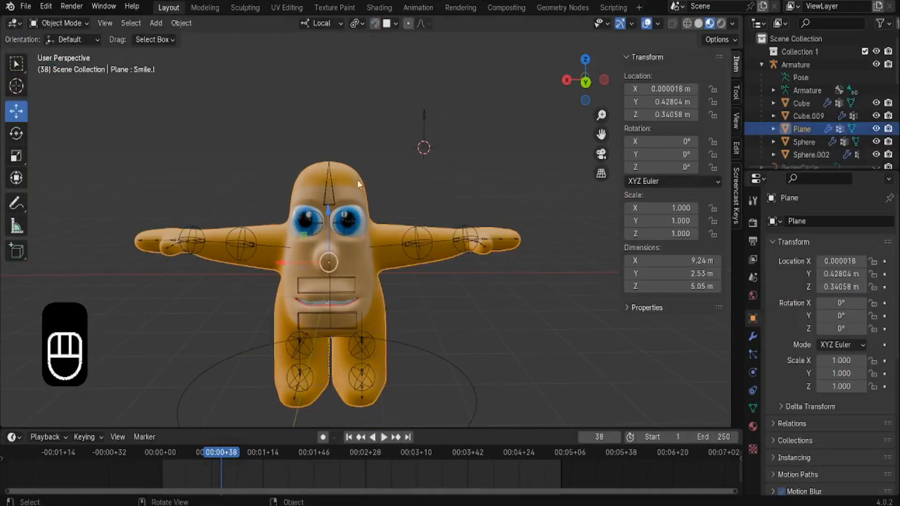
click(753, 407)
click(797, 369)
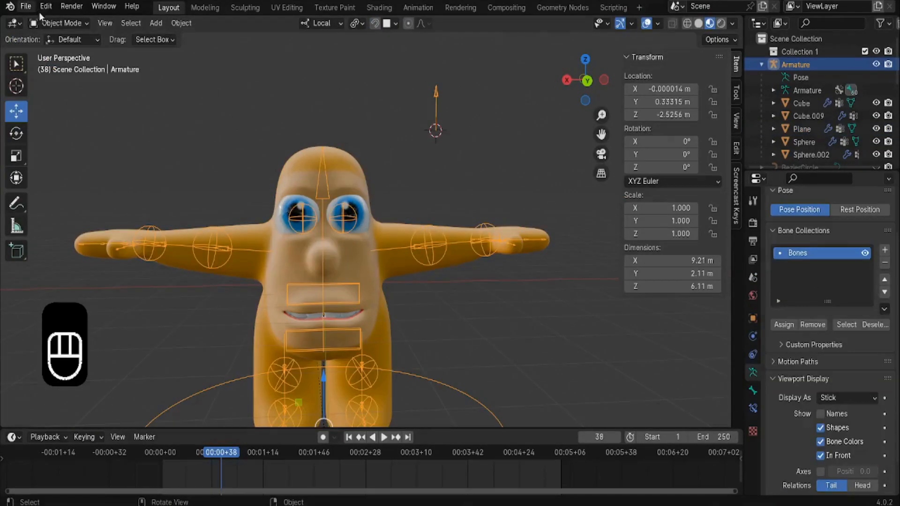
click(59, 23)
click(41, 66)
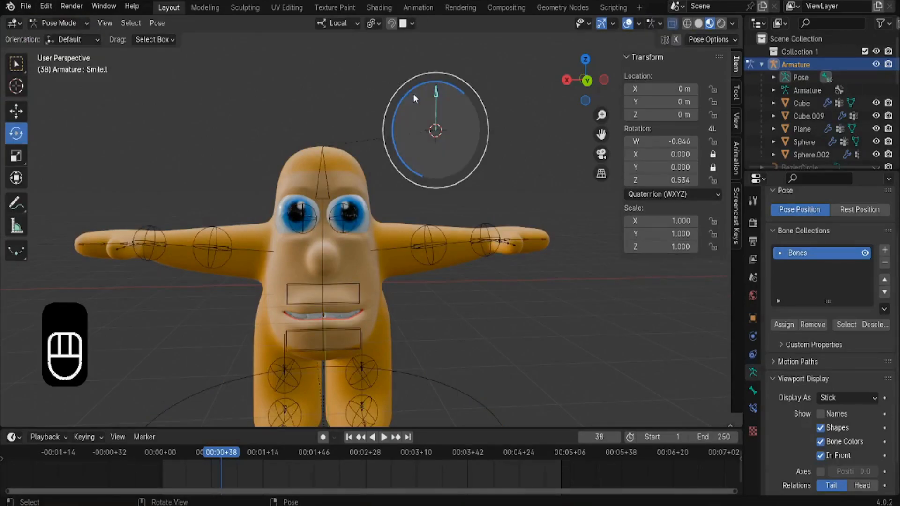
drag(402, 100, 424, 177)
middle_drag(357, 186, 330, 183)
scroll(331, 183, up, 2)
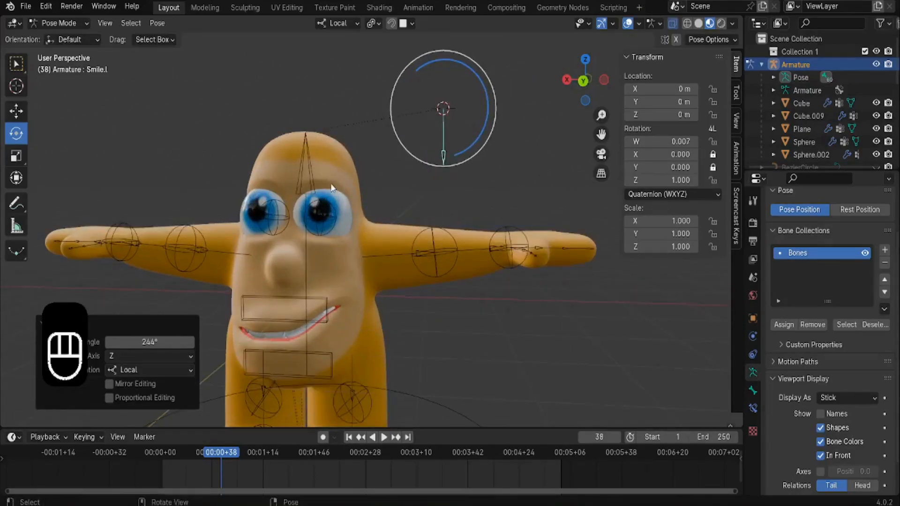
Return to Object Mode and select the body mesh to check the driven value of its Smile.l shape key.
click(65, 23)
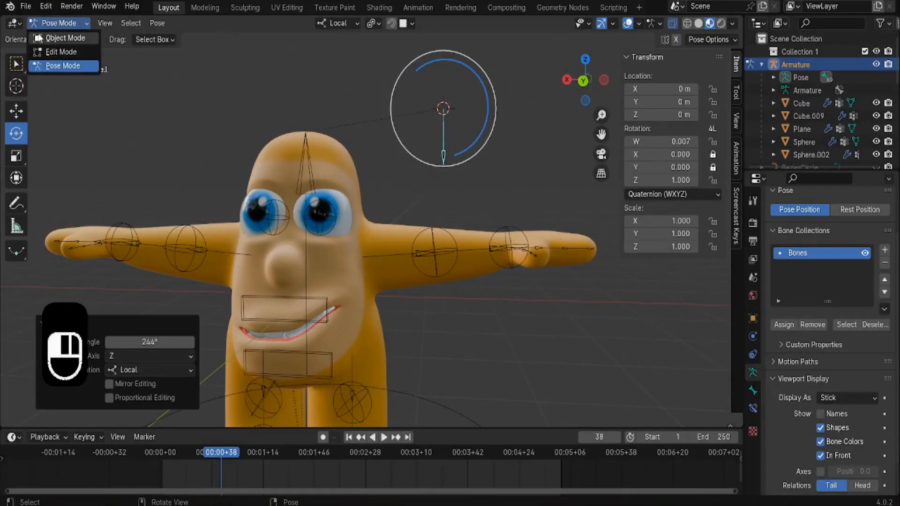
click(61, 36)
click(280, 164)
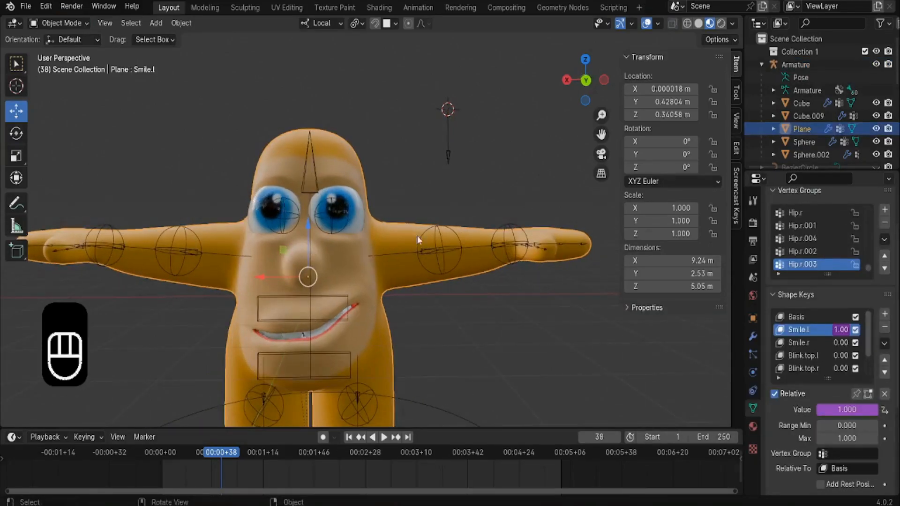
click(798, 317)
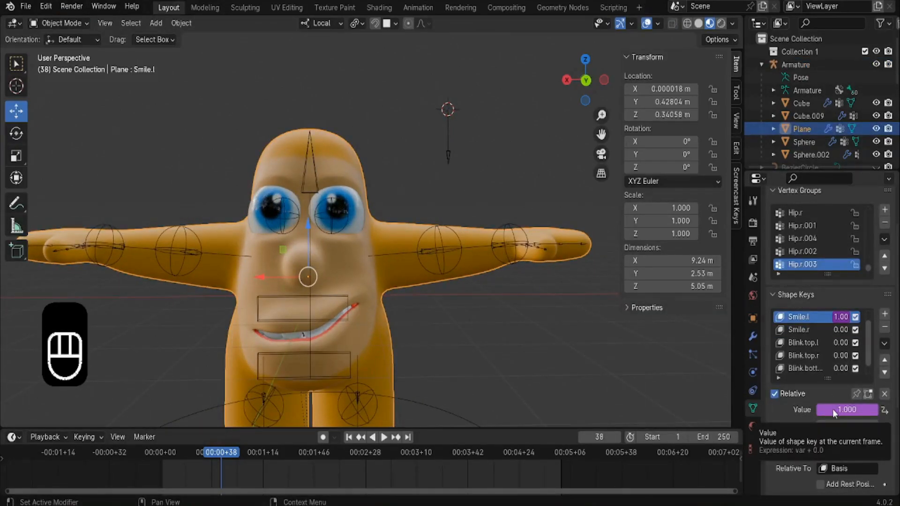
Examine the mouth's smile against the downward-pointing control bone, alternating the selection between the armature and the body mesh.
click(446, 159)
click(332, 154)
mouse_move(344, 281)
middle_down()
mouse_move(355, 308)
mouse_move(319, 320)
mouse_move(348, 289)
middle_up()
scroll(348, 289, up, 2)
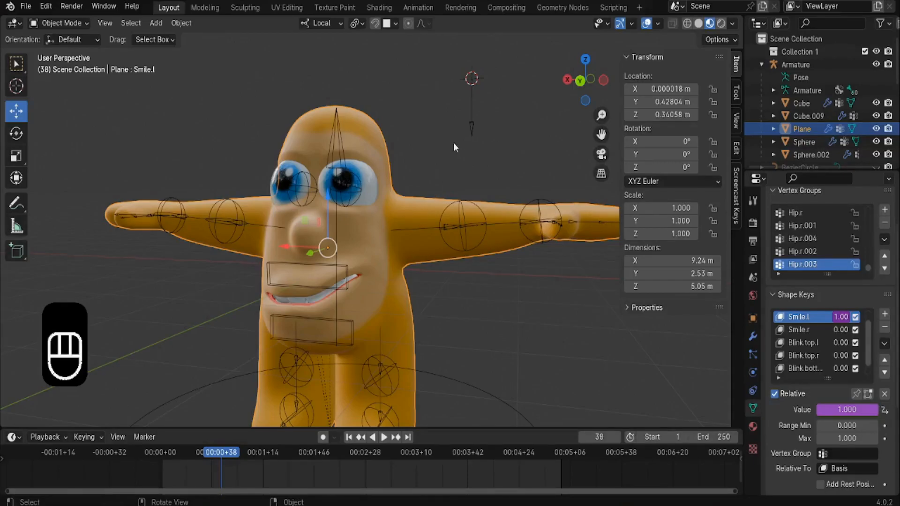
click(470, 123)
click(361, 236)
scroll(362, 236, down, 3)
middle_drag(361, 236, 302, 258)
scroll(384, 250, up, 3)
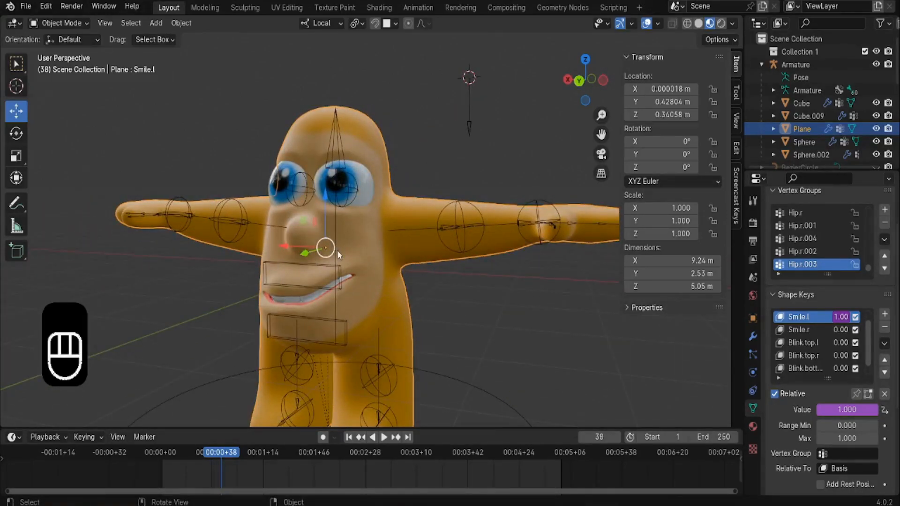
click(466, 126)
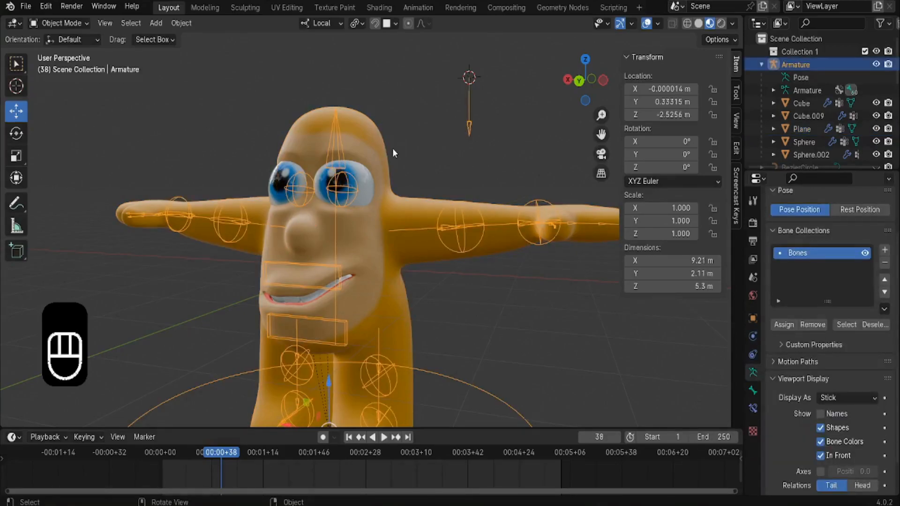
middle_drag(393, 148, 432, 146)
scroll(431, 146, up, 1)
click(368, 222)
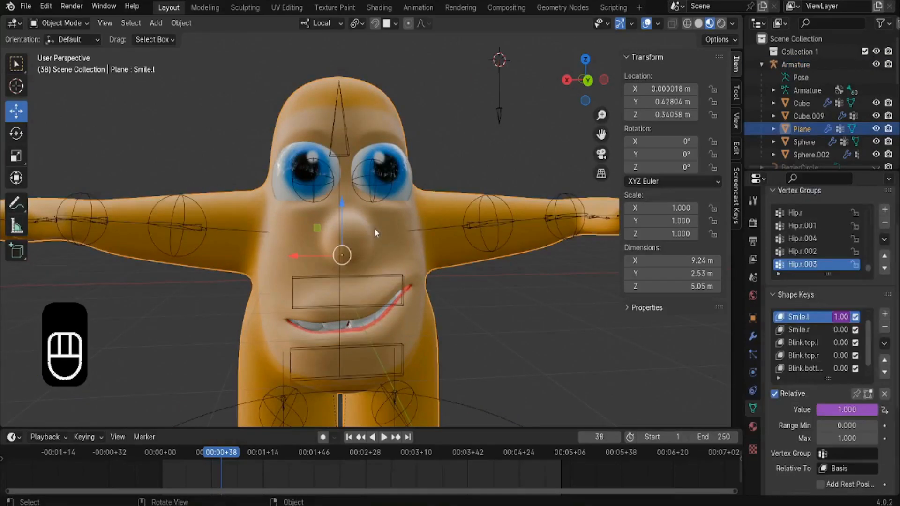
middle_drag(374, 227, 345, 230)
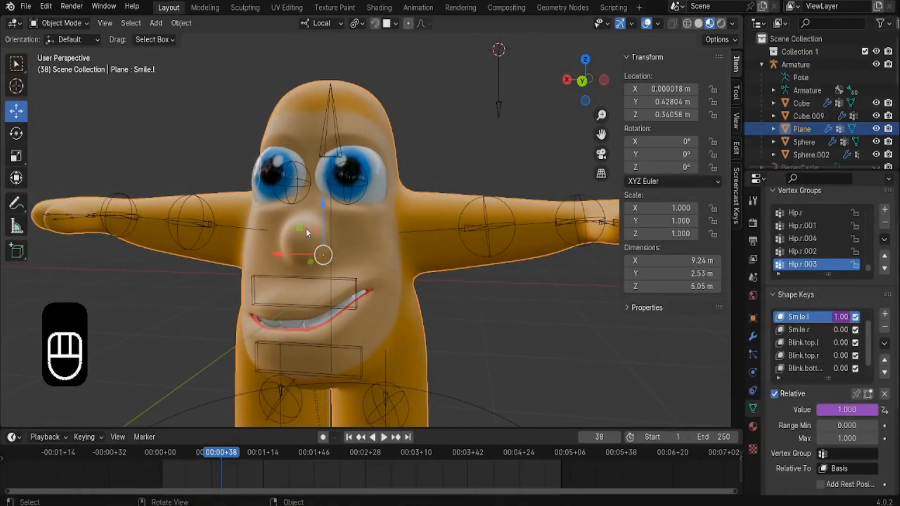
scroll(503, 128, down, 1)
Put the armature back in Pose Mode and rotate the Smile.l bone until it points straight up.
click(477, 127)
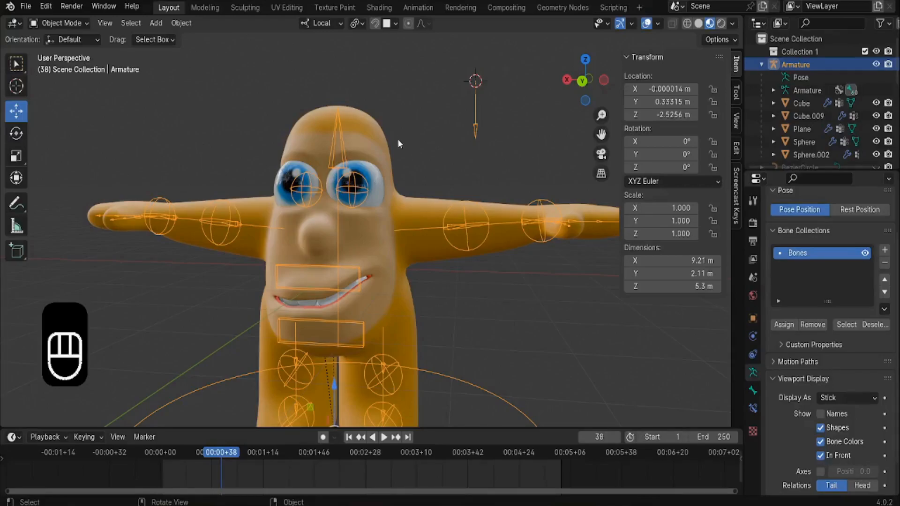
click(57, 23)
click(67, 66)
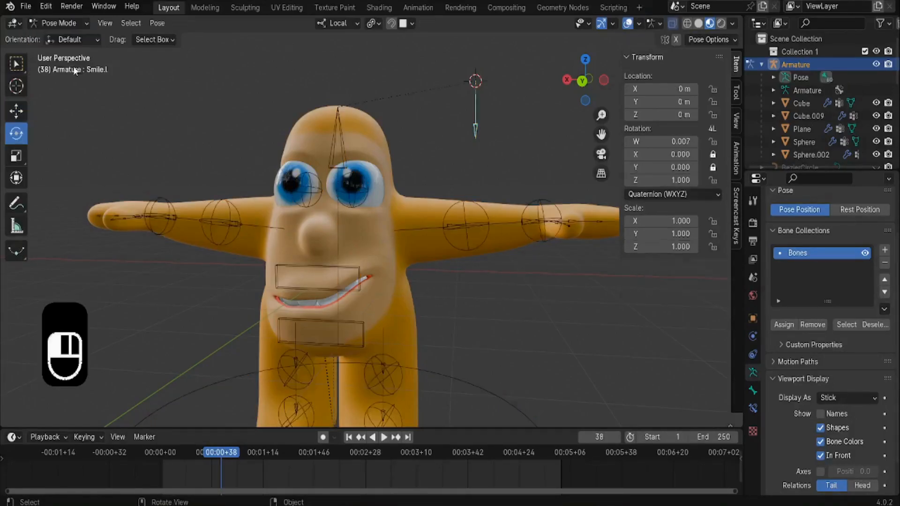
drag(458, 35, 562, 126)
Return to Object Mode, reselect the body mesh, and check its Smile.l shape key value with the control bone pointing up.
click(57, 23)
click(65, 40)
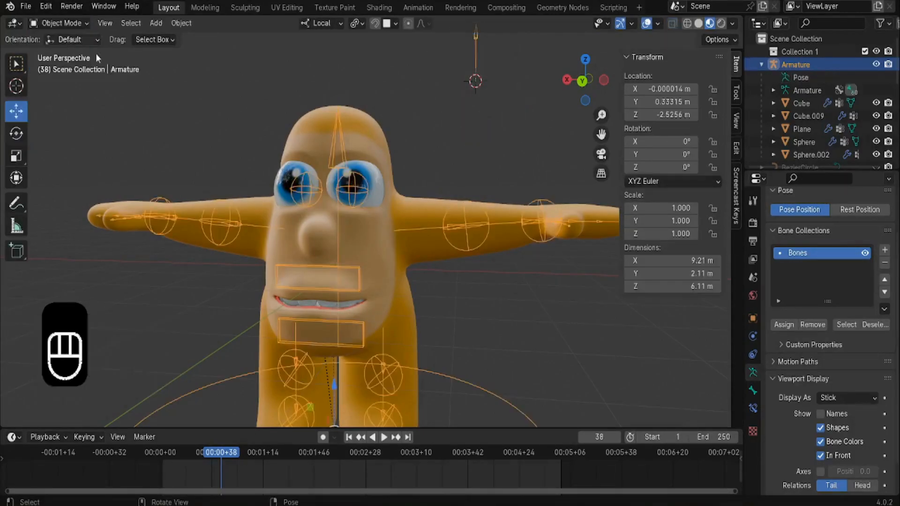
click(363, 130)
scroll(442, 109, down, 1)
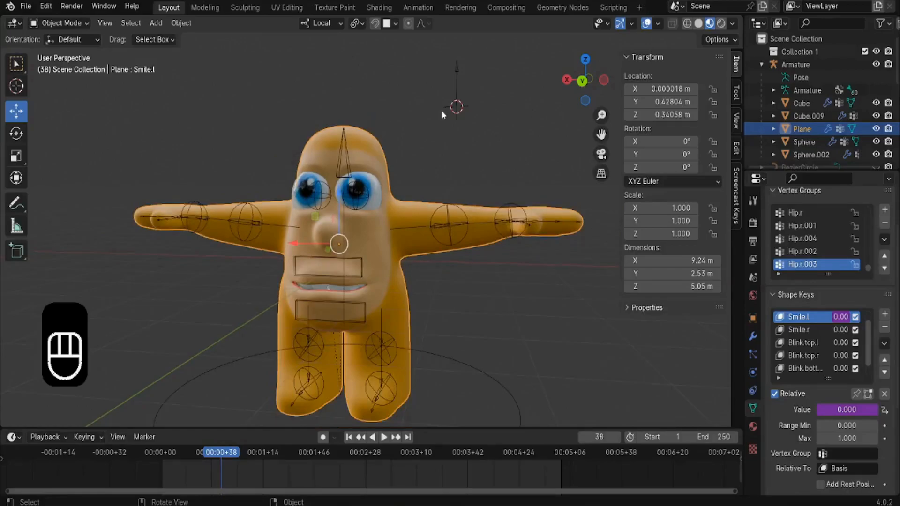
click(457, 71)
click(370, 172)
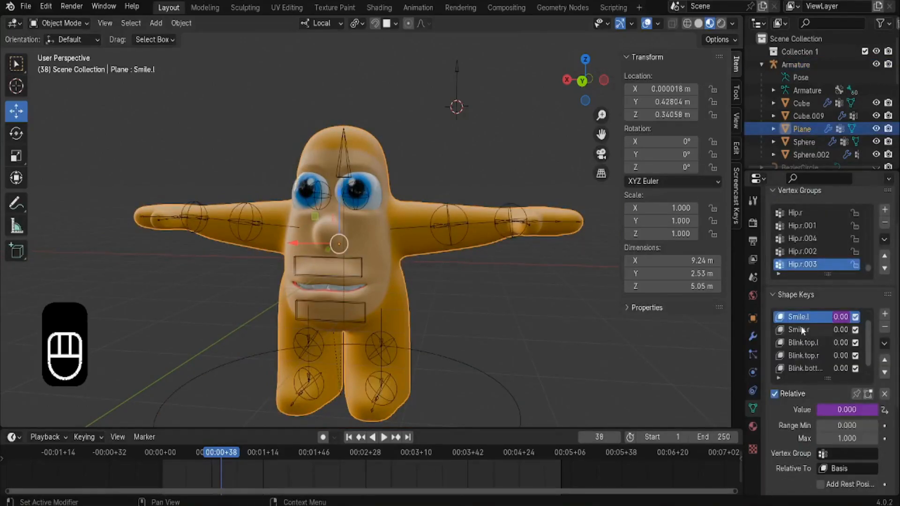
scroll(801, 328, up, 1)
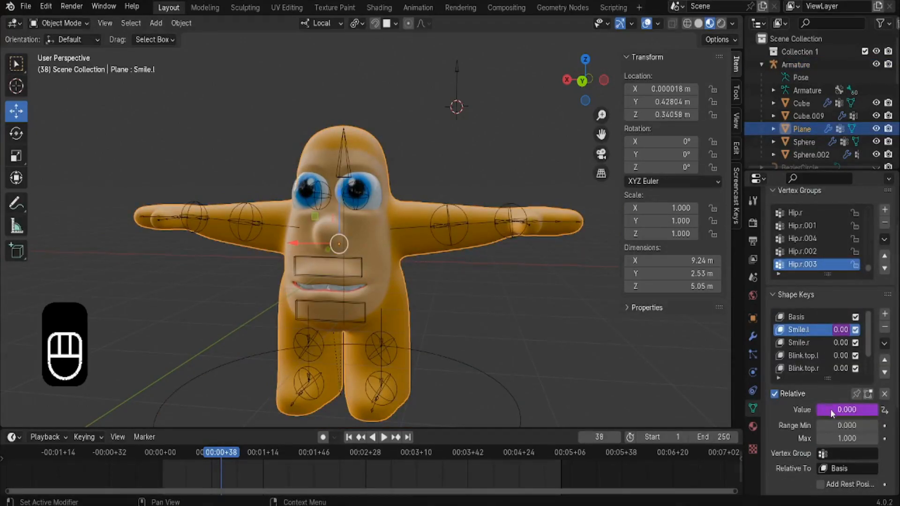
scroll(428, 319, up, 2)
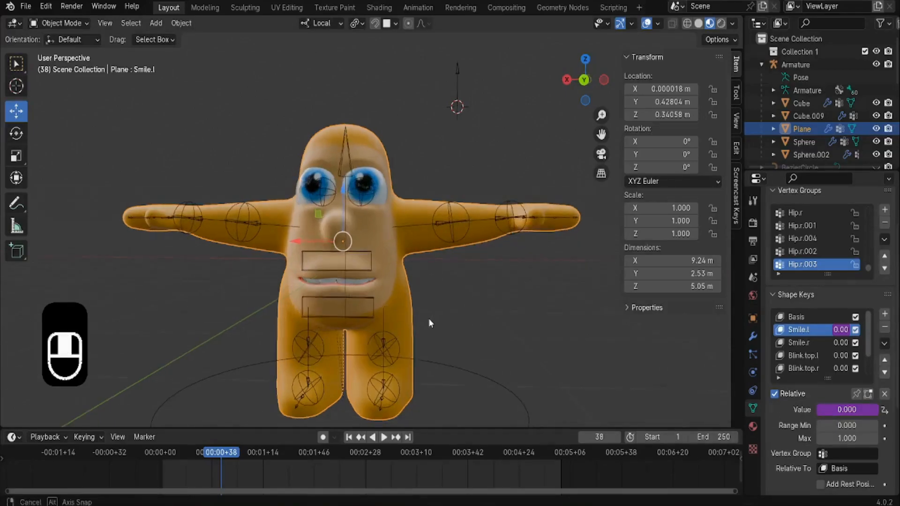
click(440, 66)
click(372, 125)
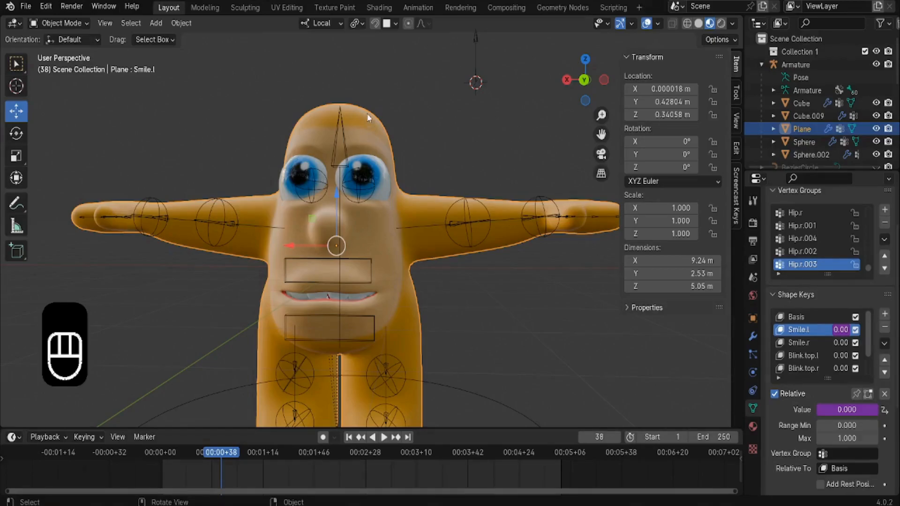
In the Animation workspace, select the left handle of the Smile.l driver curve's lower keyframe and show the active keyframe's properties.
click(413, 8)
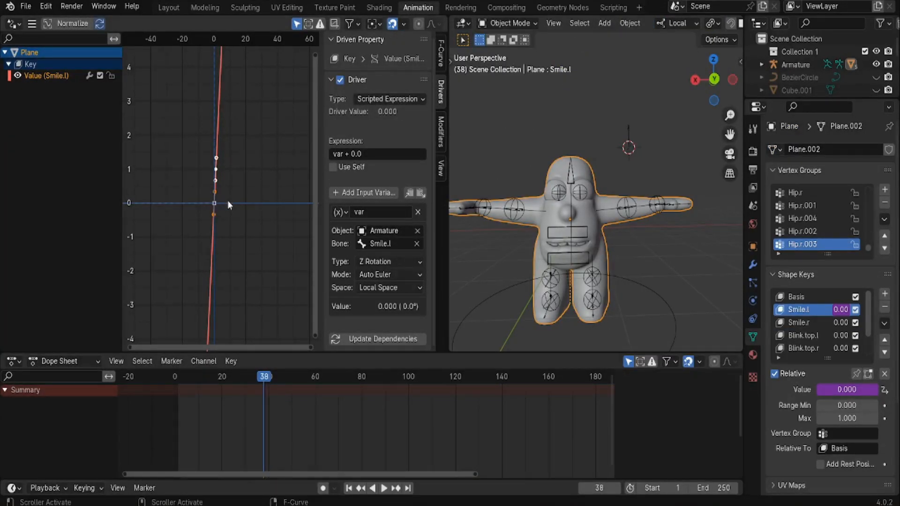
scroll(228, 201, up, 4)
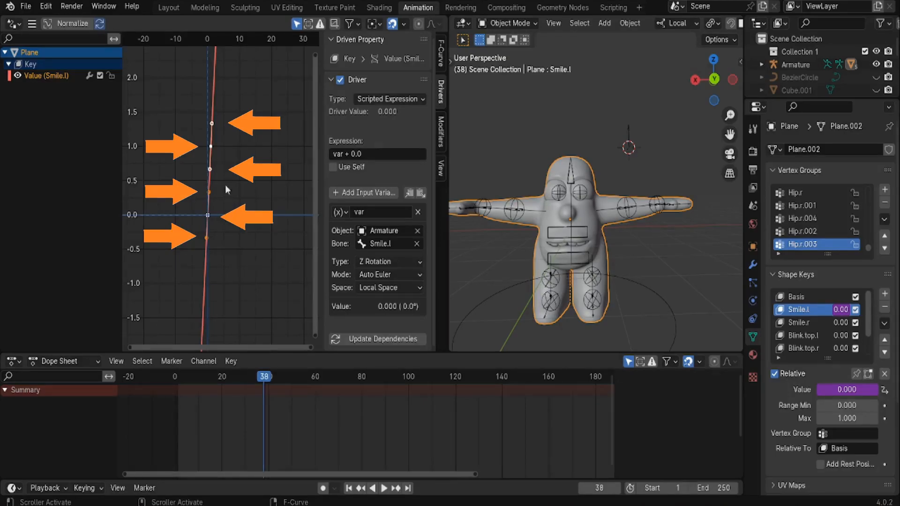
click(207, 239)
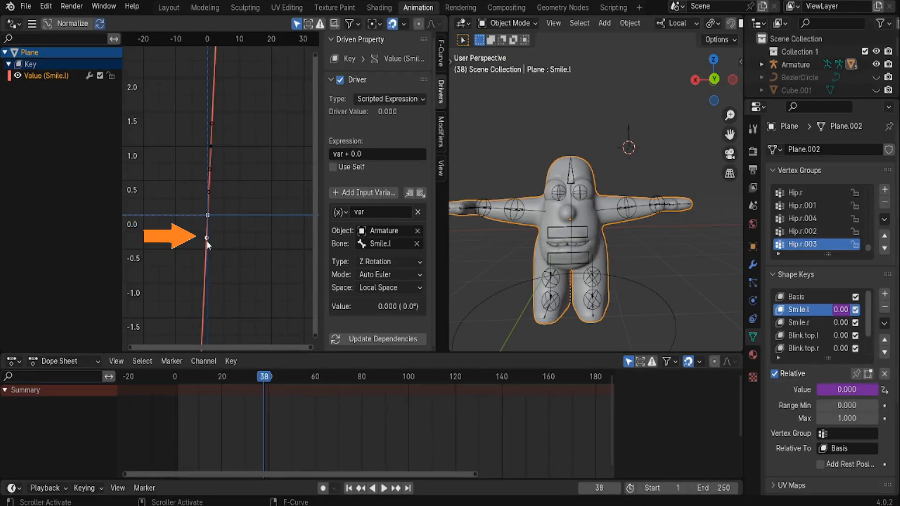
scroll(194, 274, up, 2)
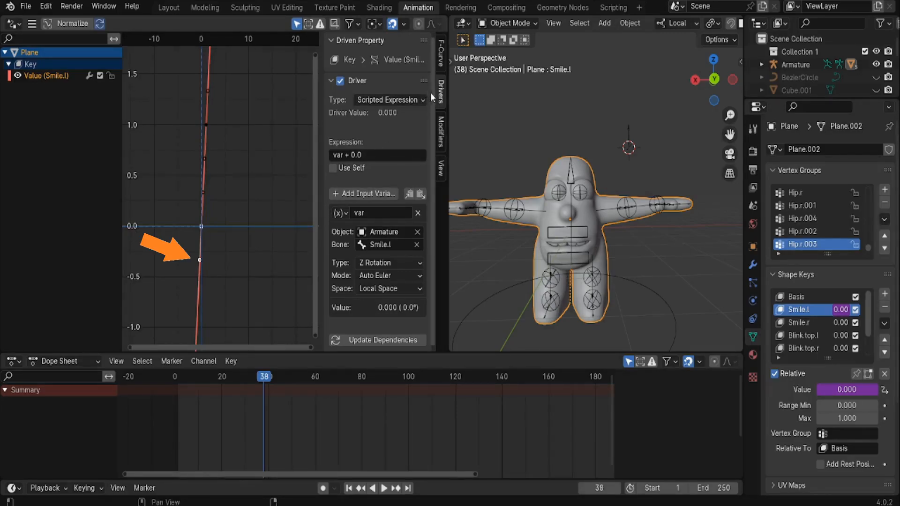
click(441, 52)
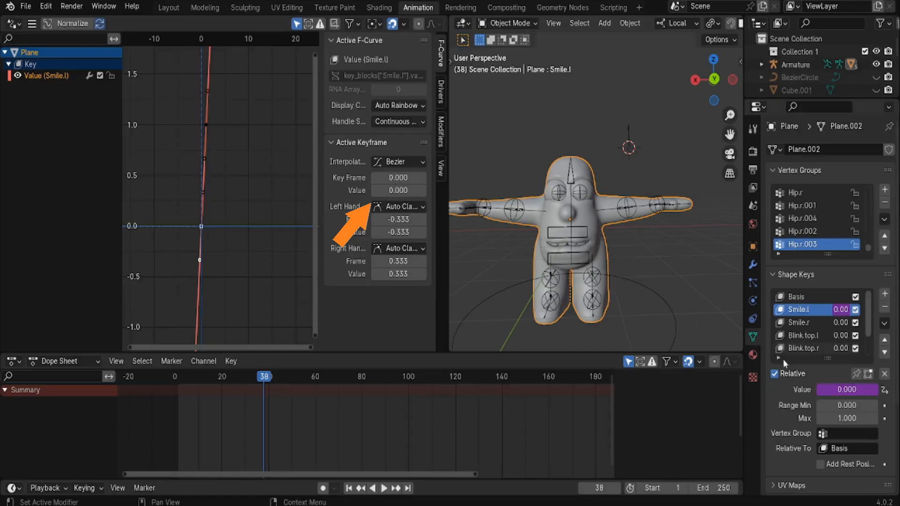
scroll(646, 295, up, 3)
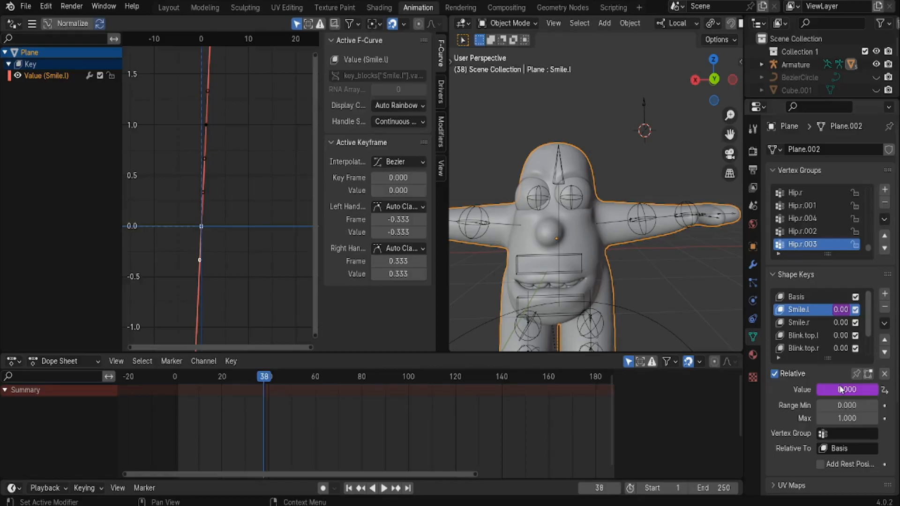
In the Layout workspace, put the armature in Pose Mode and rotate the Smile.l bone 217° about local Z, pointing it down.
click(169, 7)
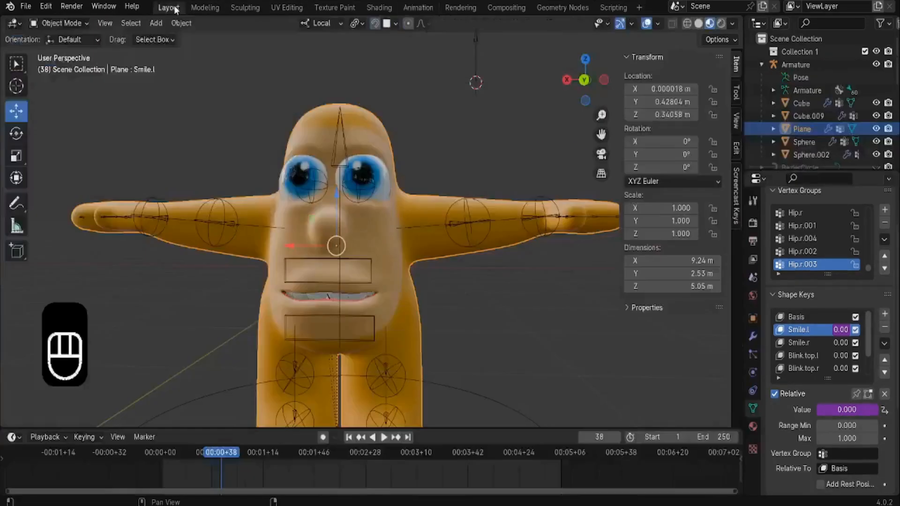
click(476, 52)
click(58, 23)
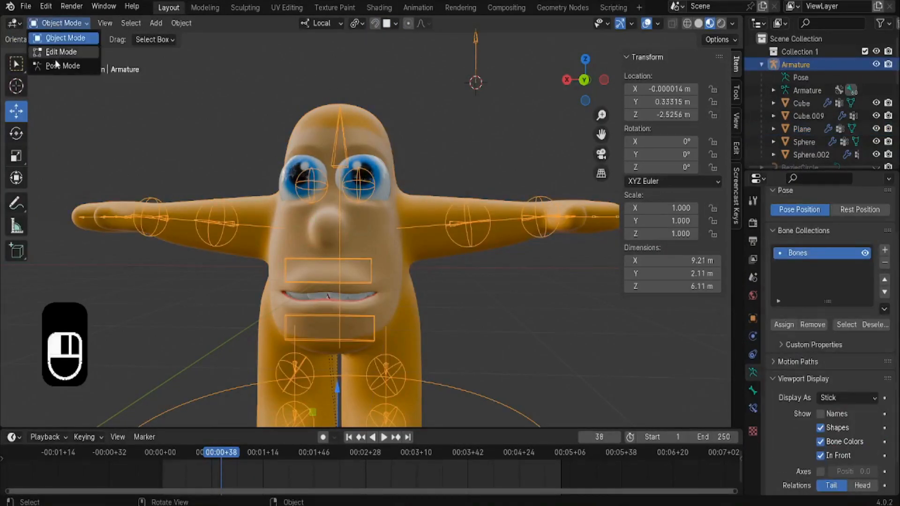
click(61, 66)
scroll(309, 125, down, 2)
drag(466, 61, 402, 181)
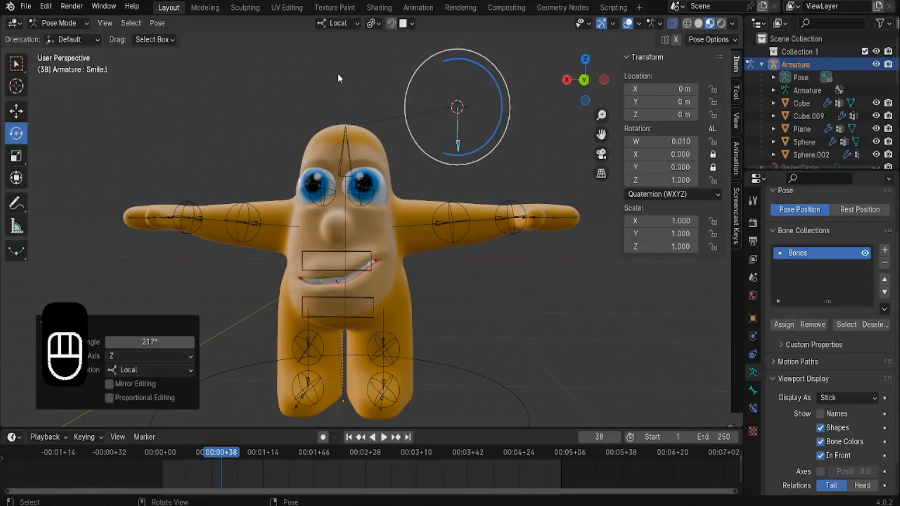
Return to Object Mode, reselect the body mesh, and bring up its Smile.l driver curve in the Animation workspace.
click(74, 24)
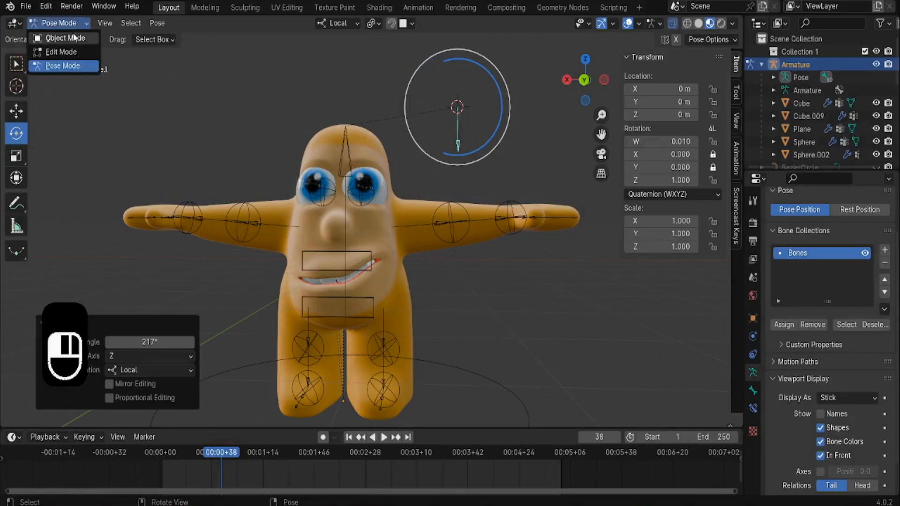
click(70, 35)
scroll(463, 137, up, 1)
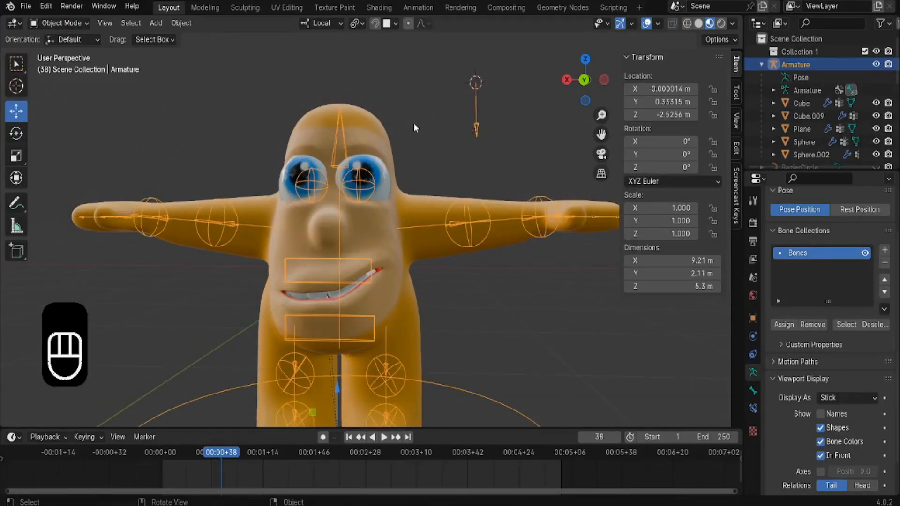
click(370, 124)
click(413, 7)
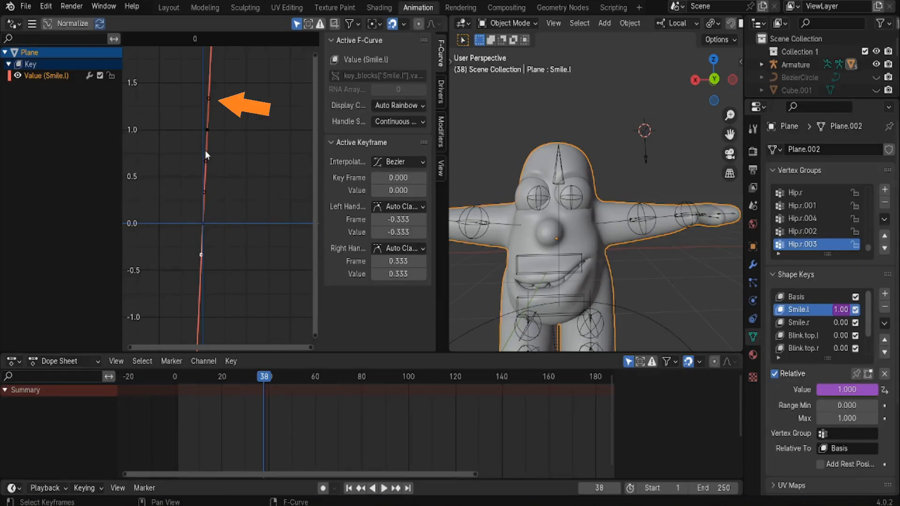
Select the right handle of the upper keyframe on the Smile.l driver curve, making the keyframe at frame 1.000 active.
click(209, 99)
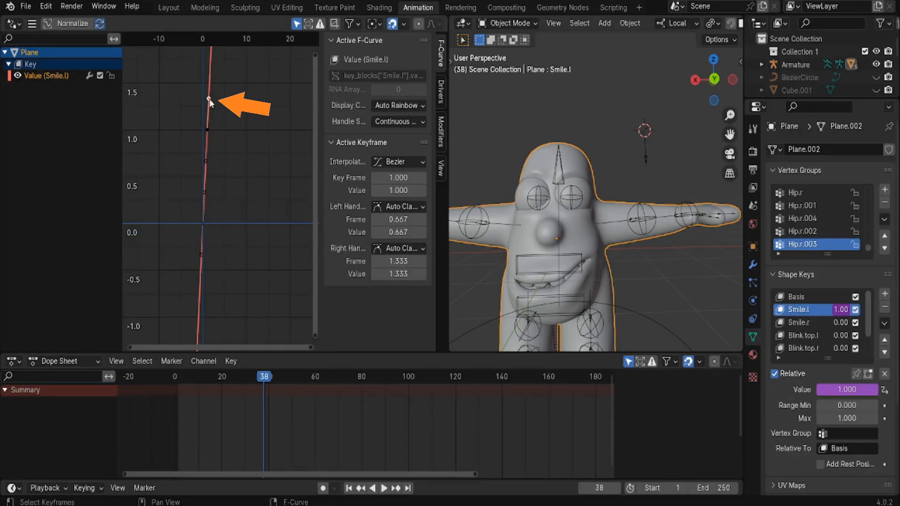
click(209, 129)
click(208, 99)
scroll(206, 107, down, 2)
scroll(214, 117, up, 2)
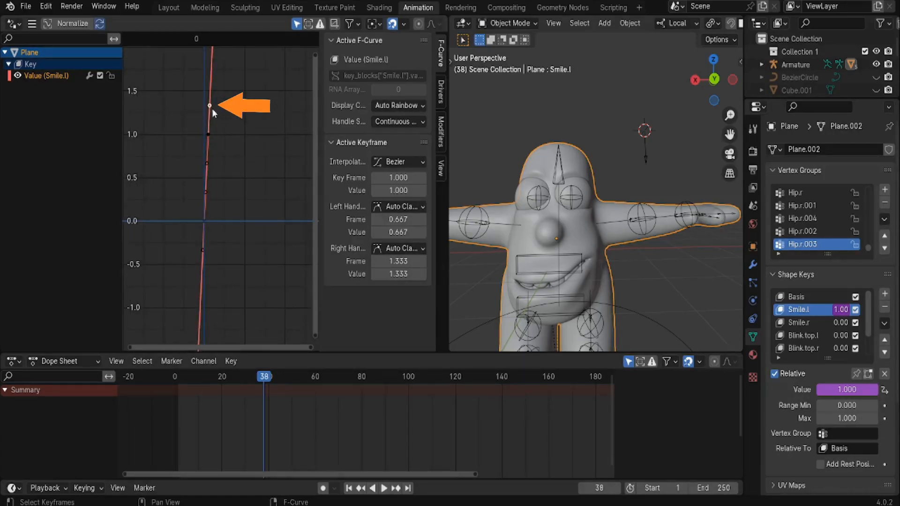